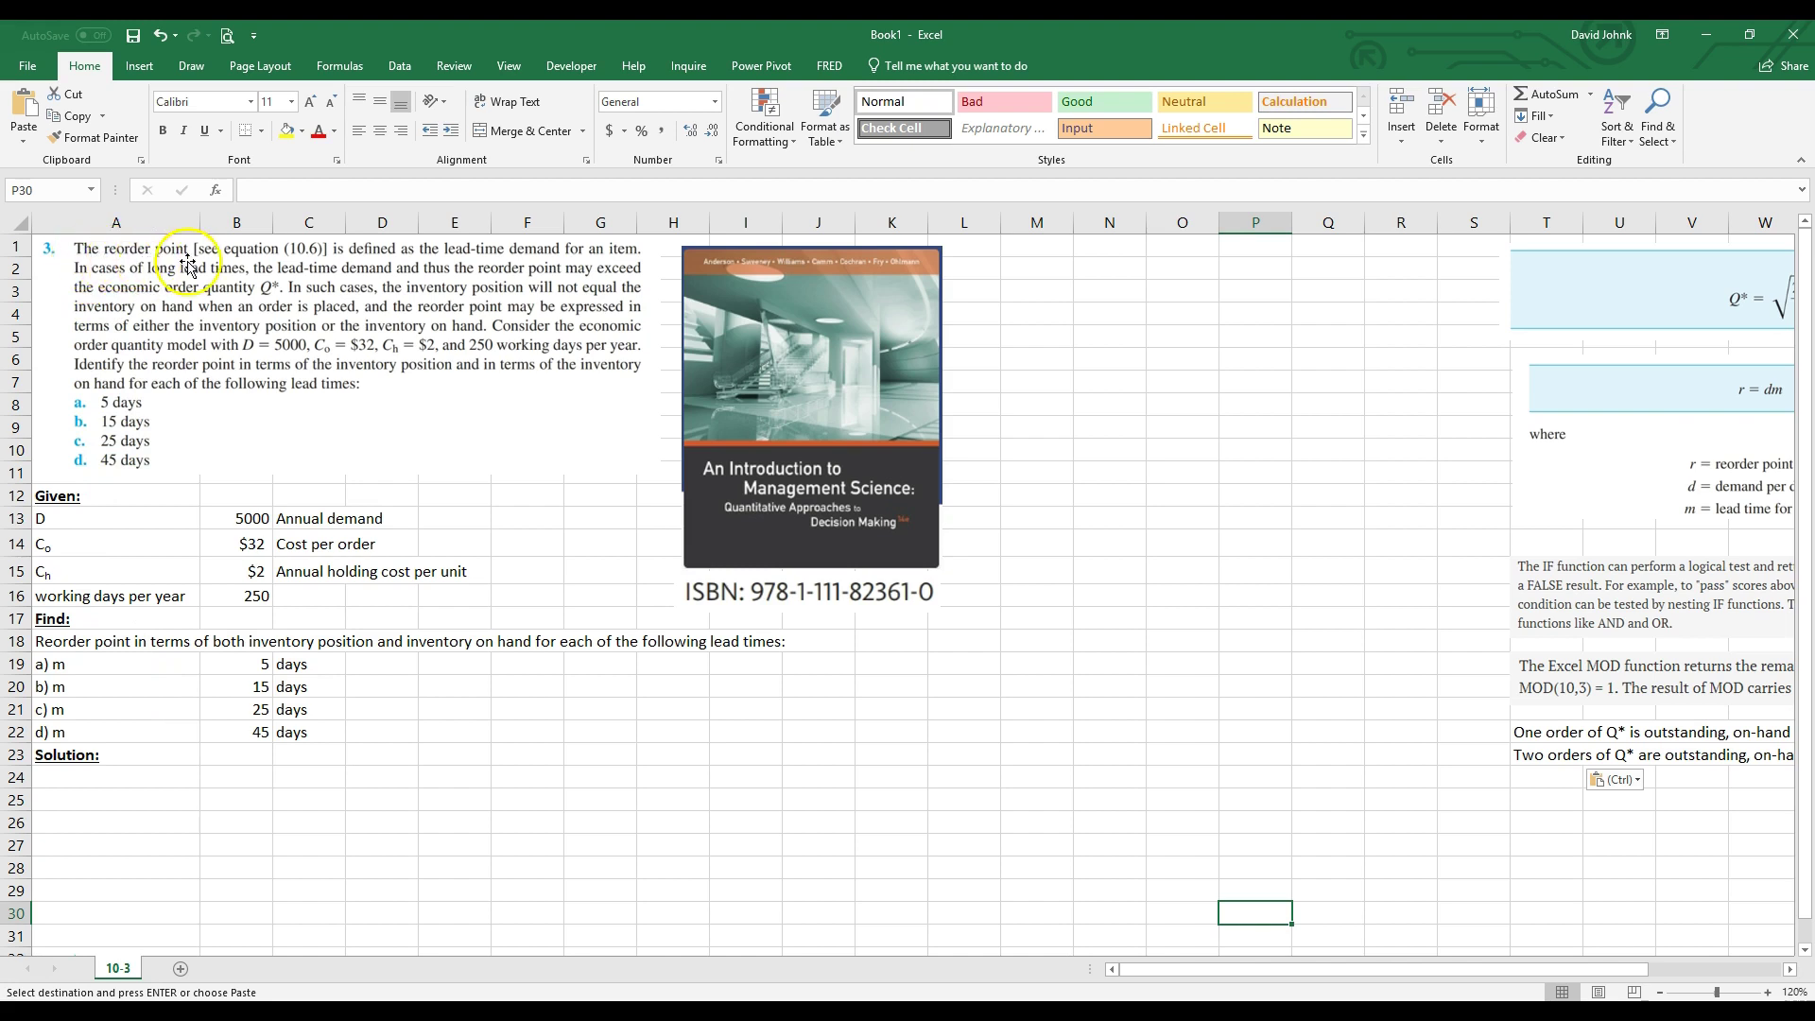
Move the r = dm equation picture down beside the lead-time rows, around H19:M27
drag(1555, 519, 682, 844)
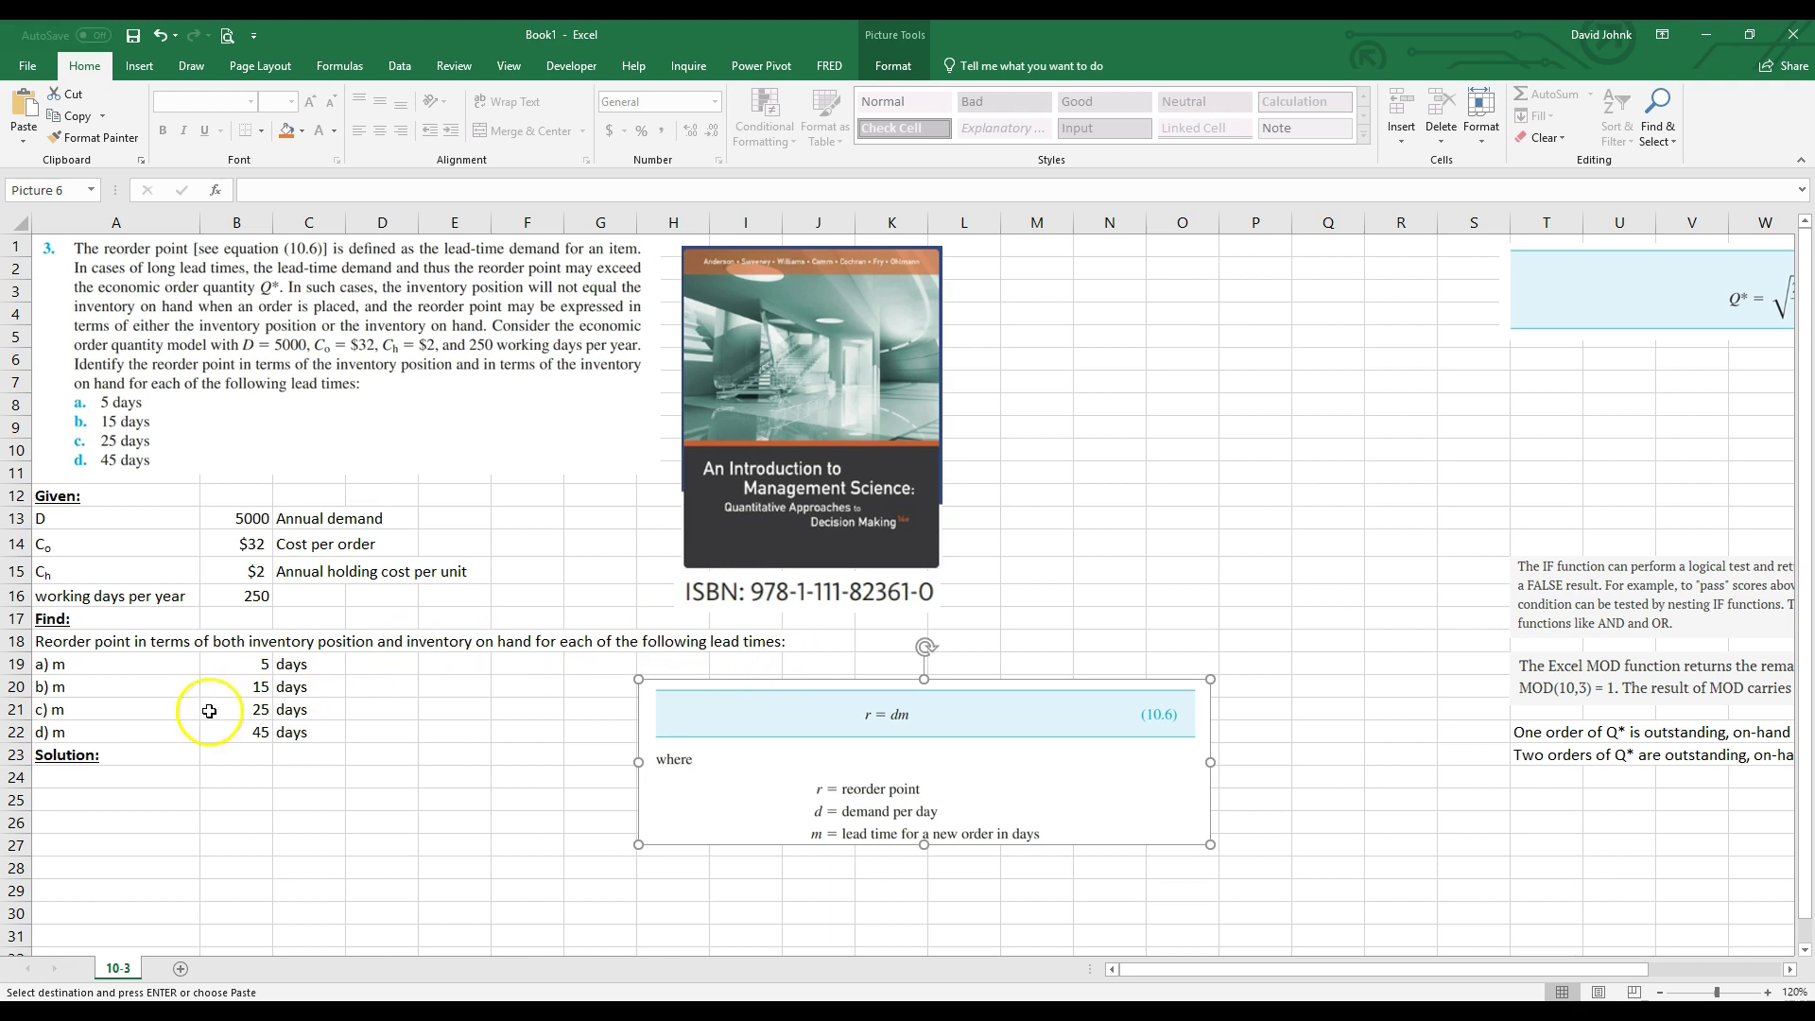
click(71, 665)
click(236, 666)
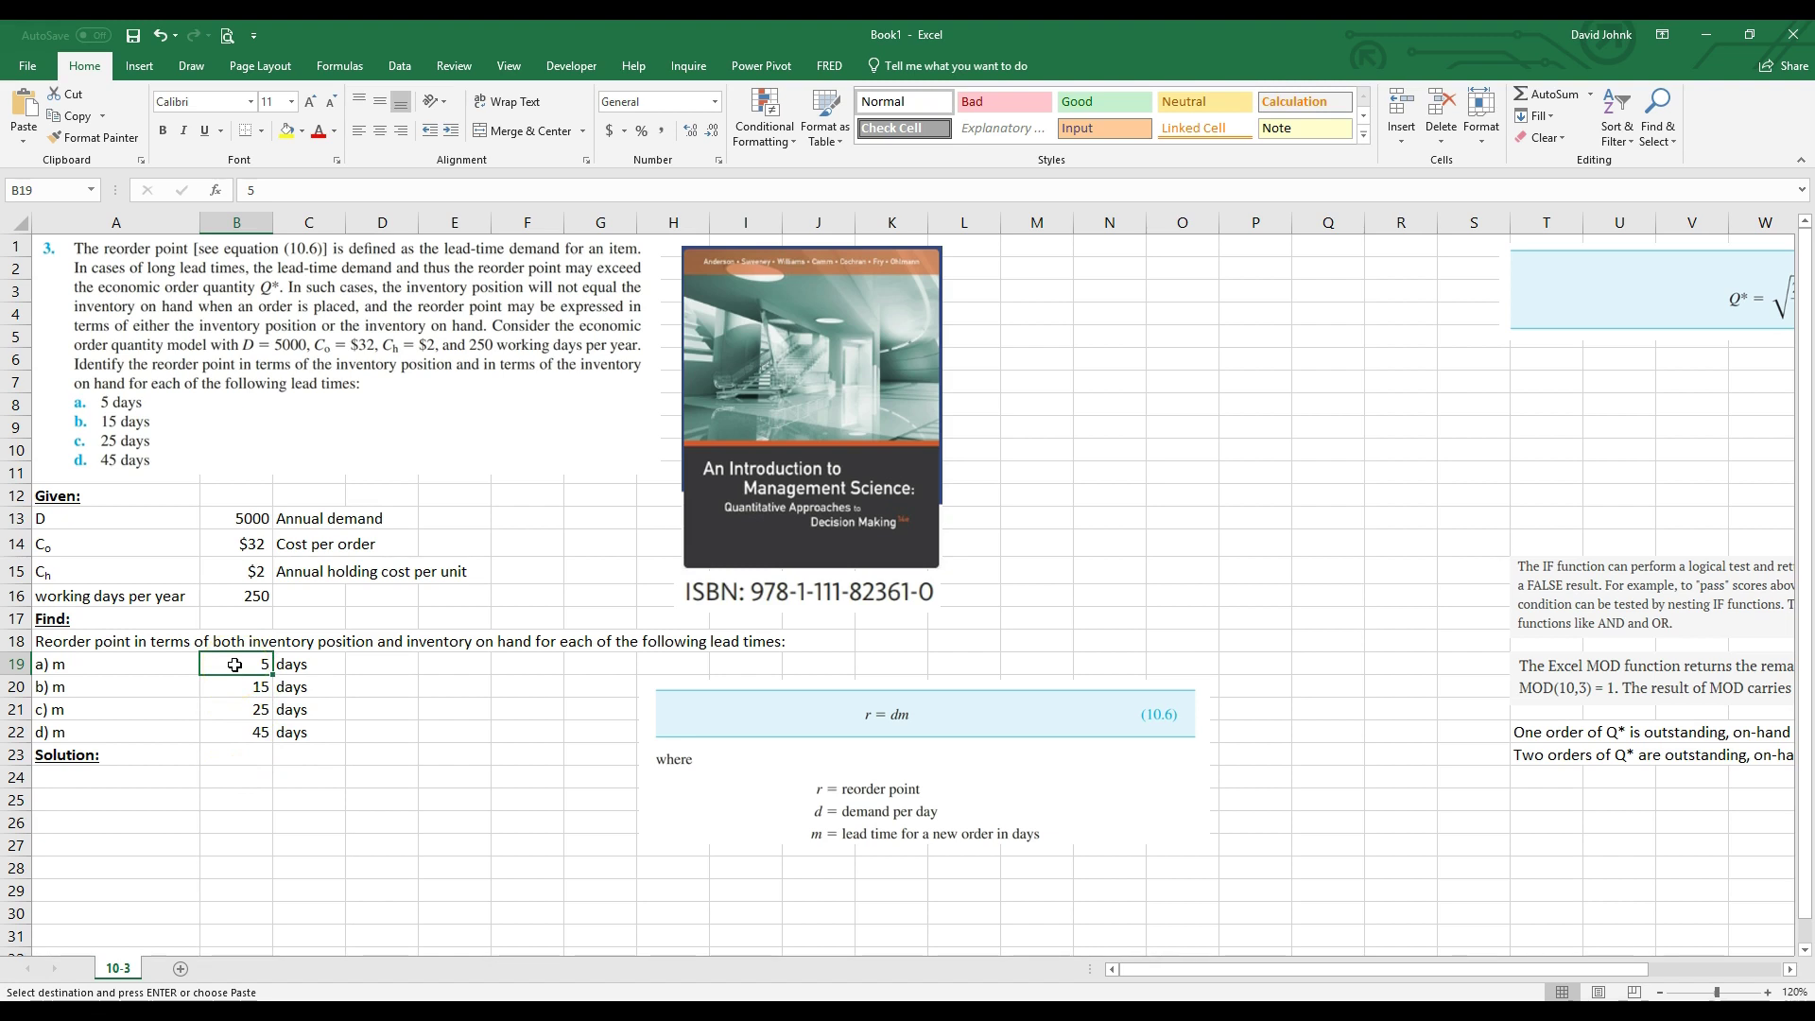
click(238, 687)
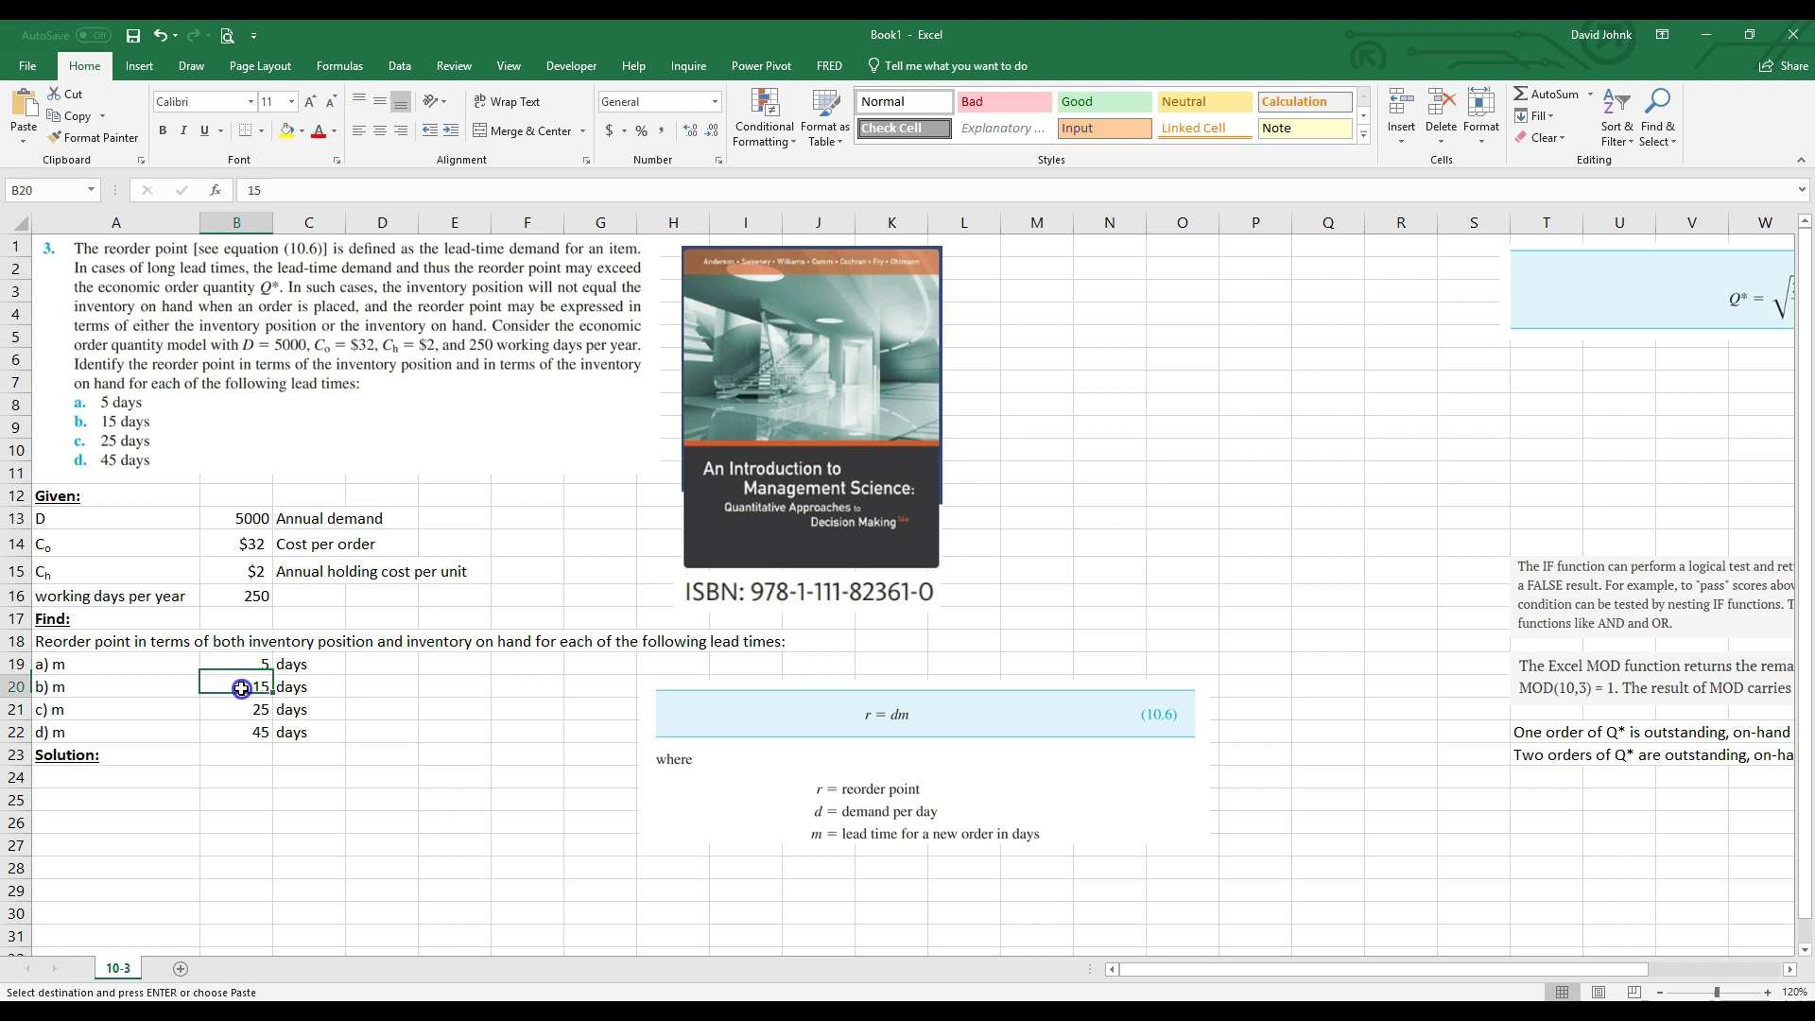
click(238, 711)
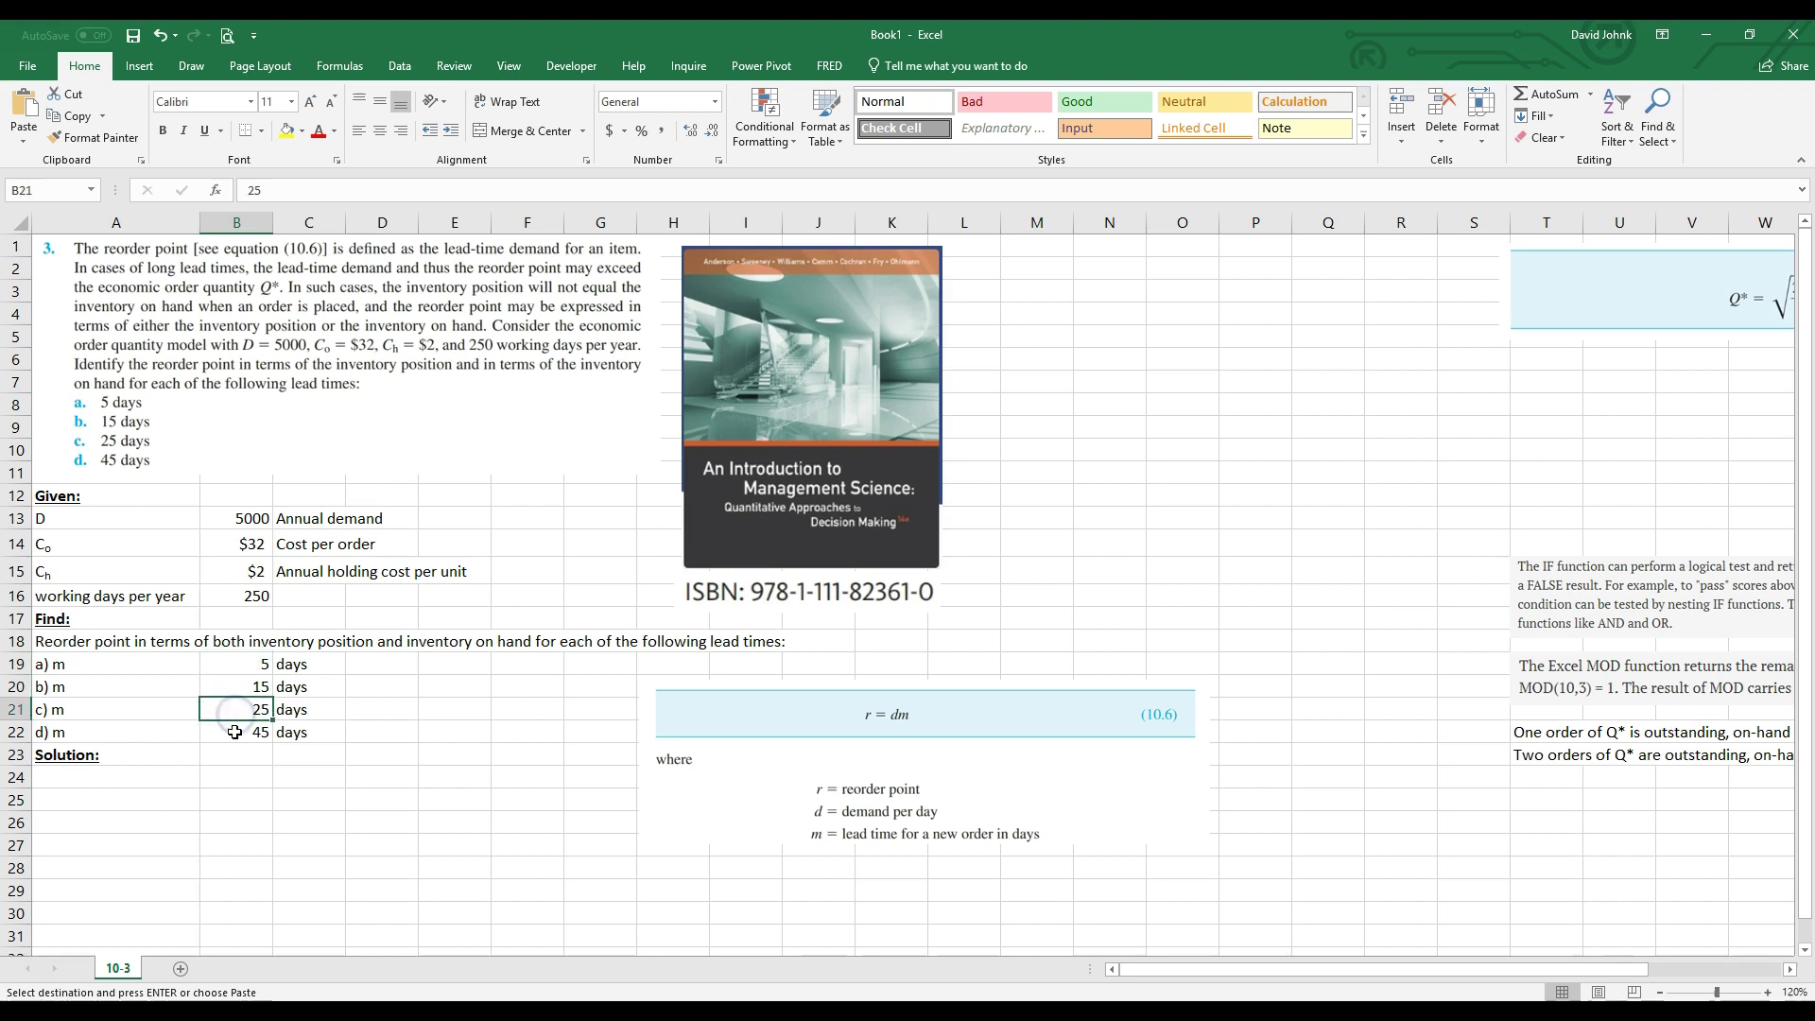
click(234, 732)
click(236, 711)
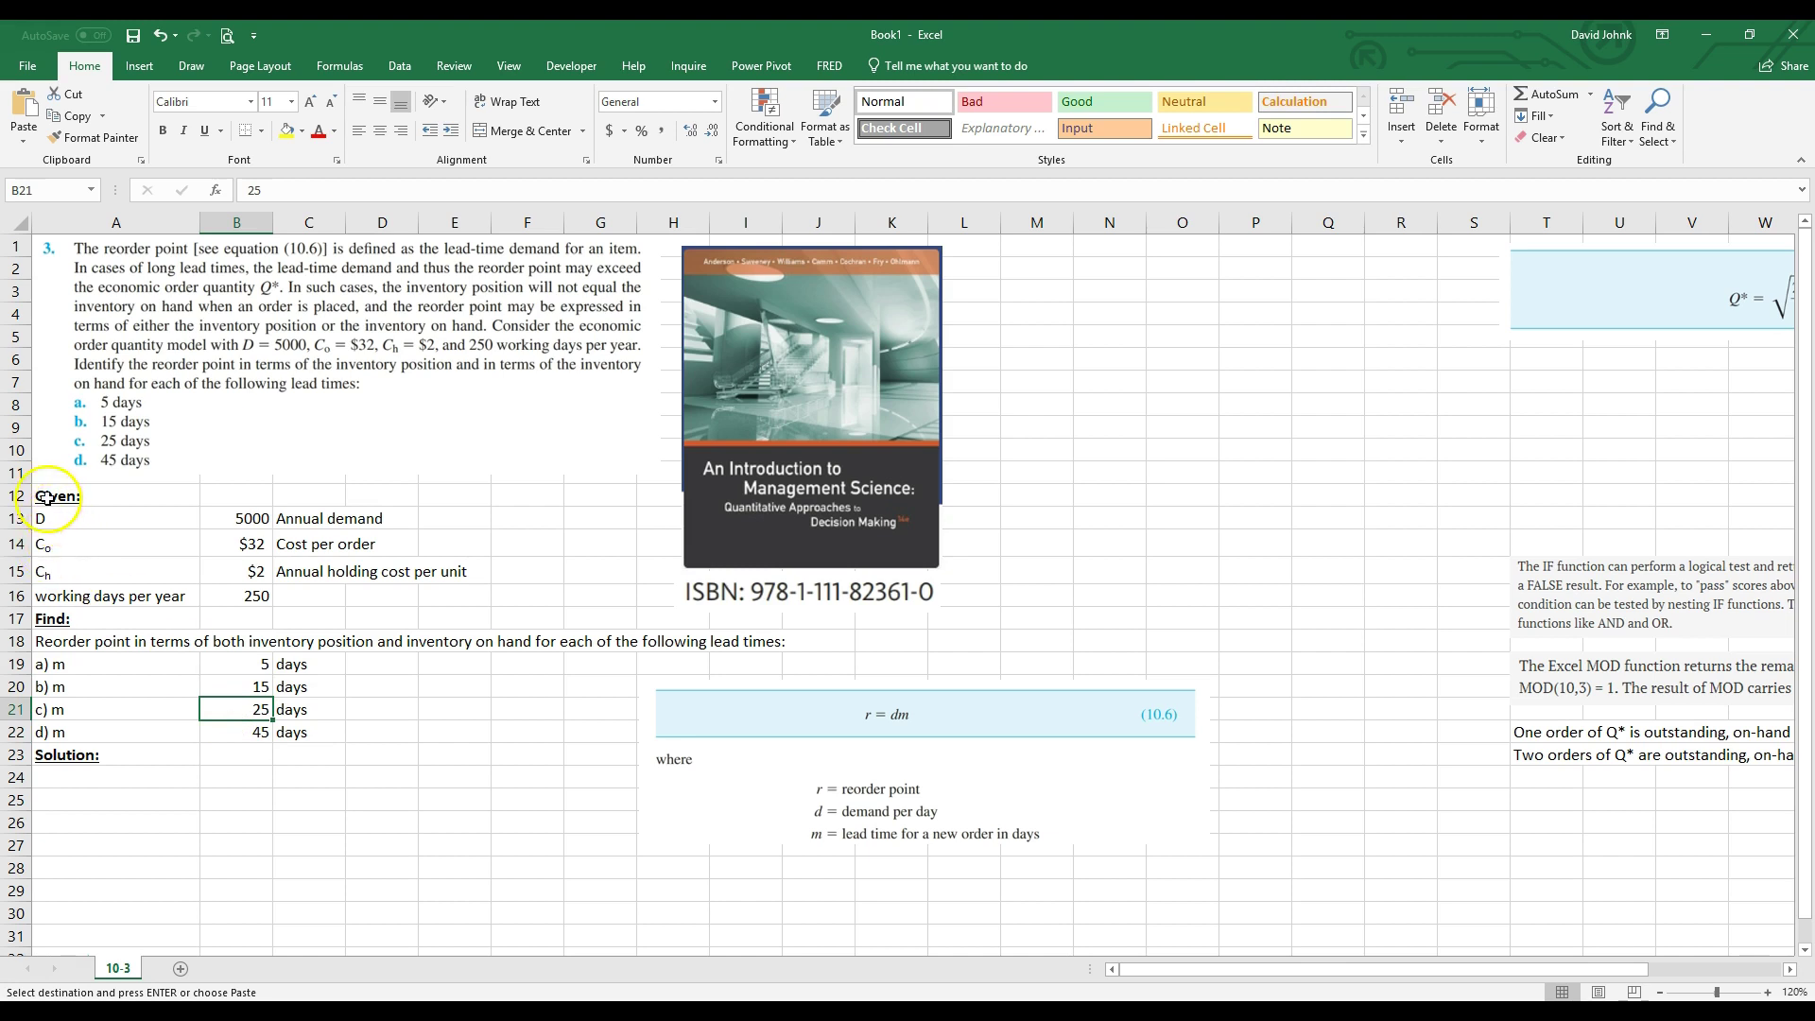
drag(56, 495, 393, 734)
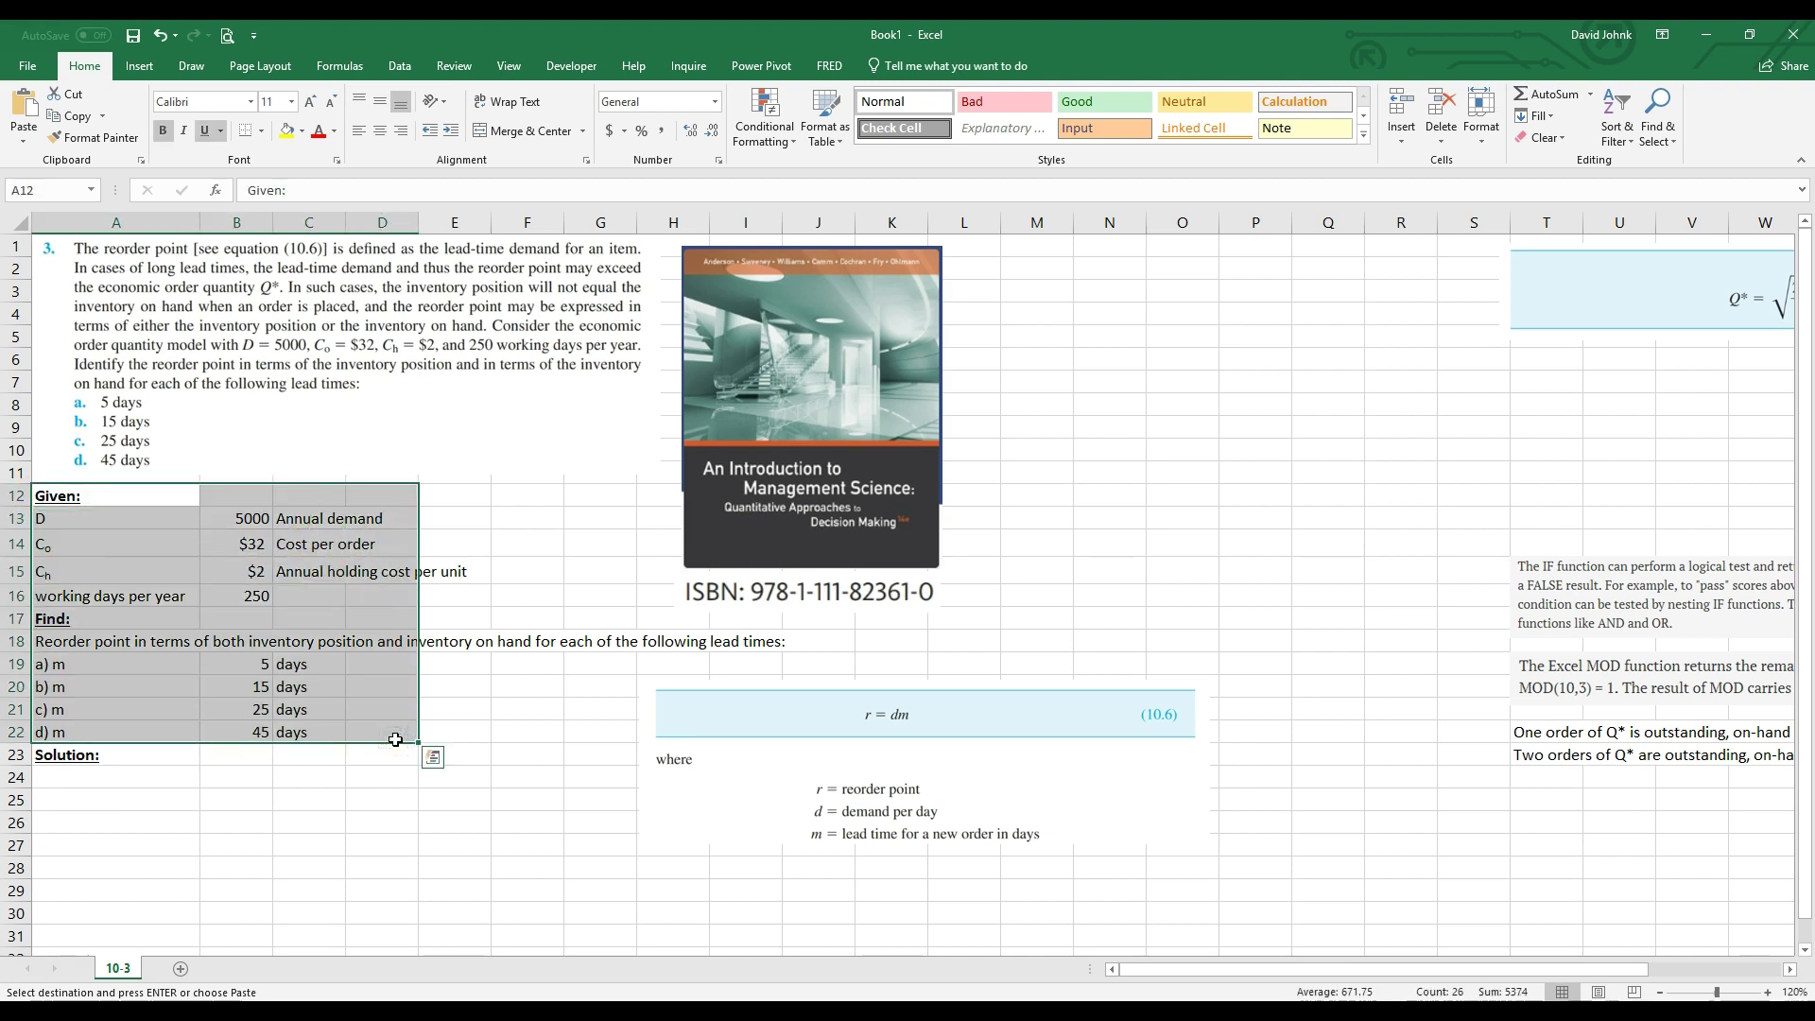
drag(42, 495, 420, 779)
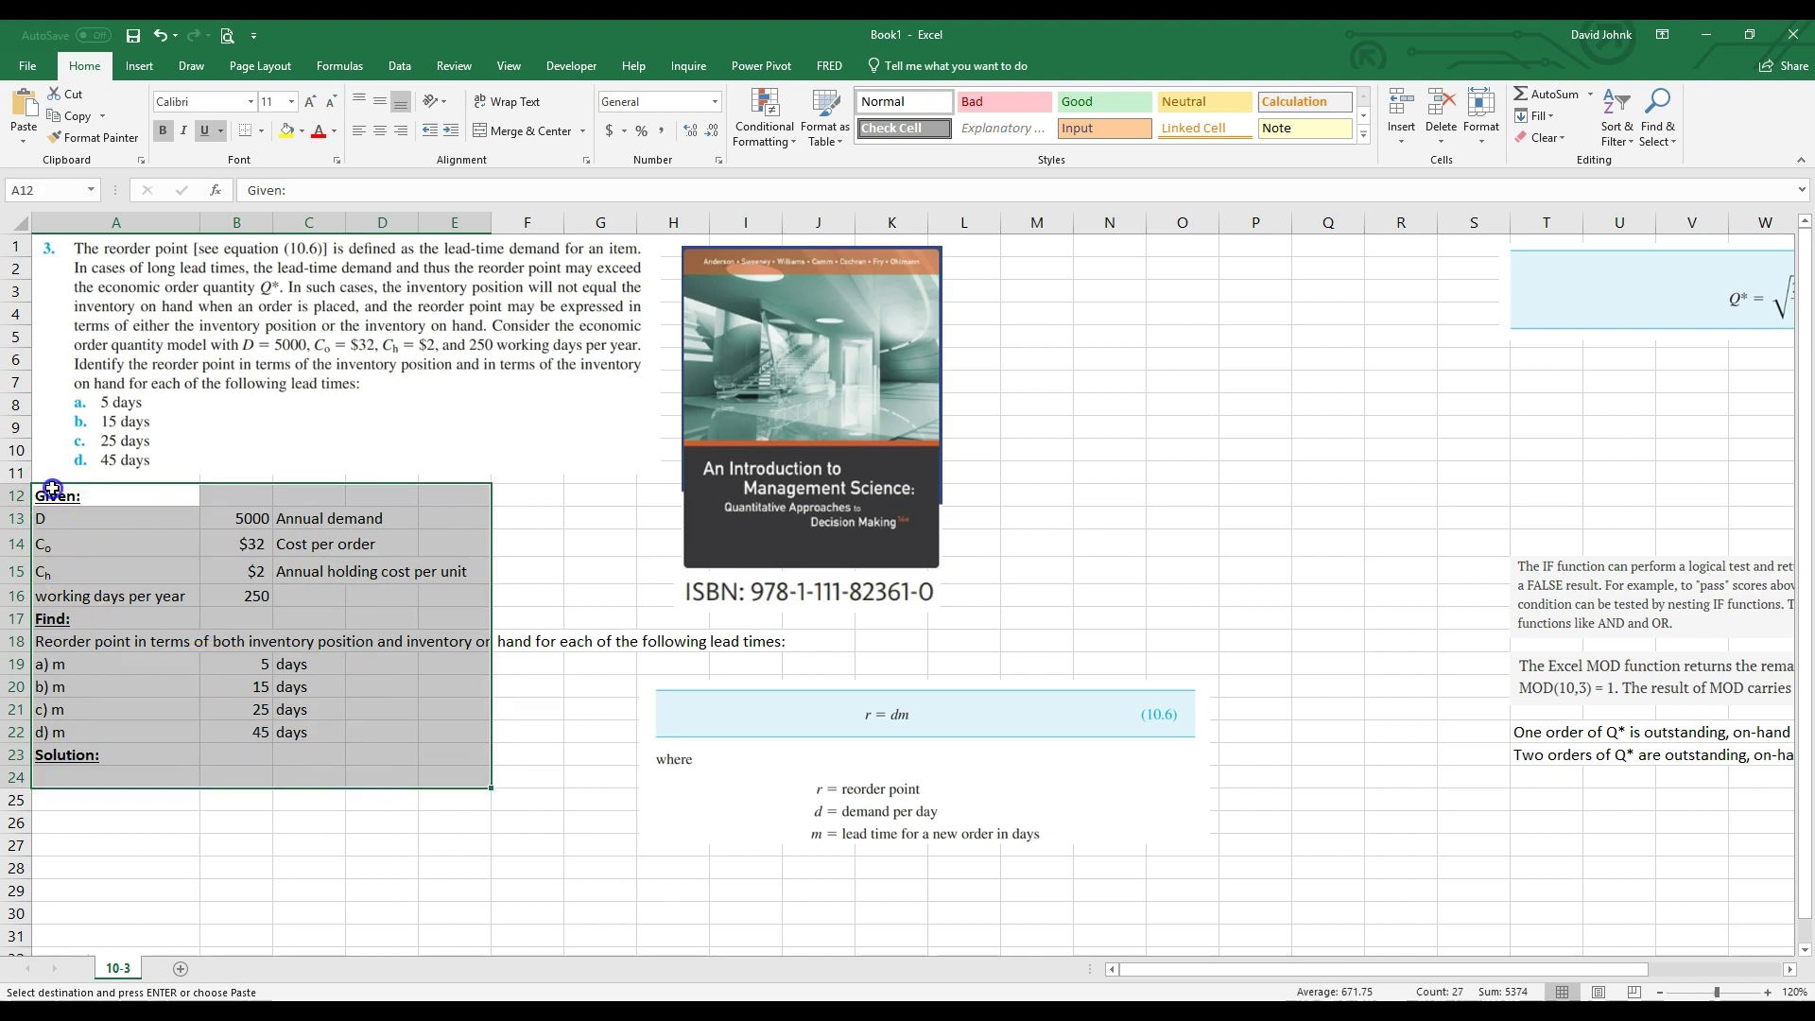
drag(57, 493, 388, 744)
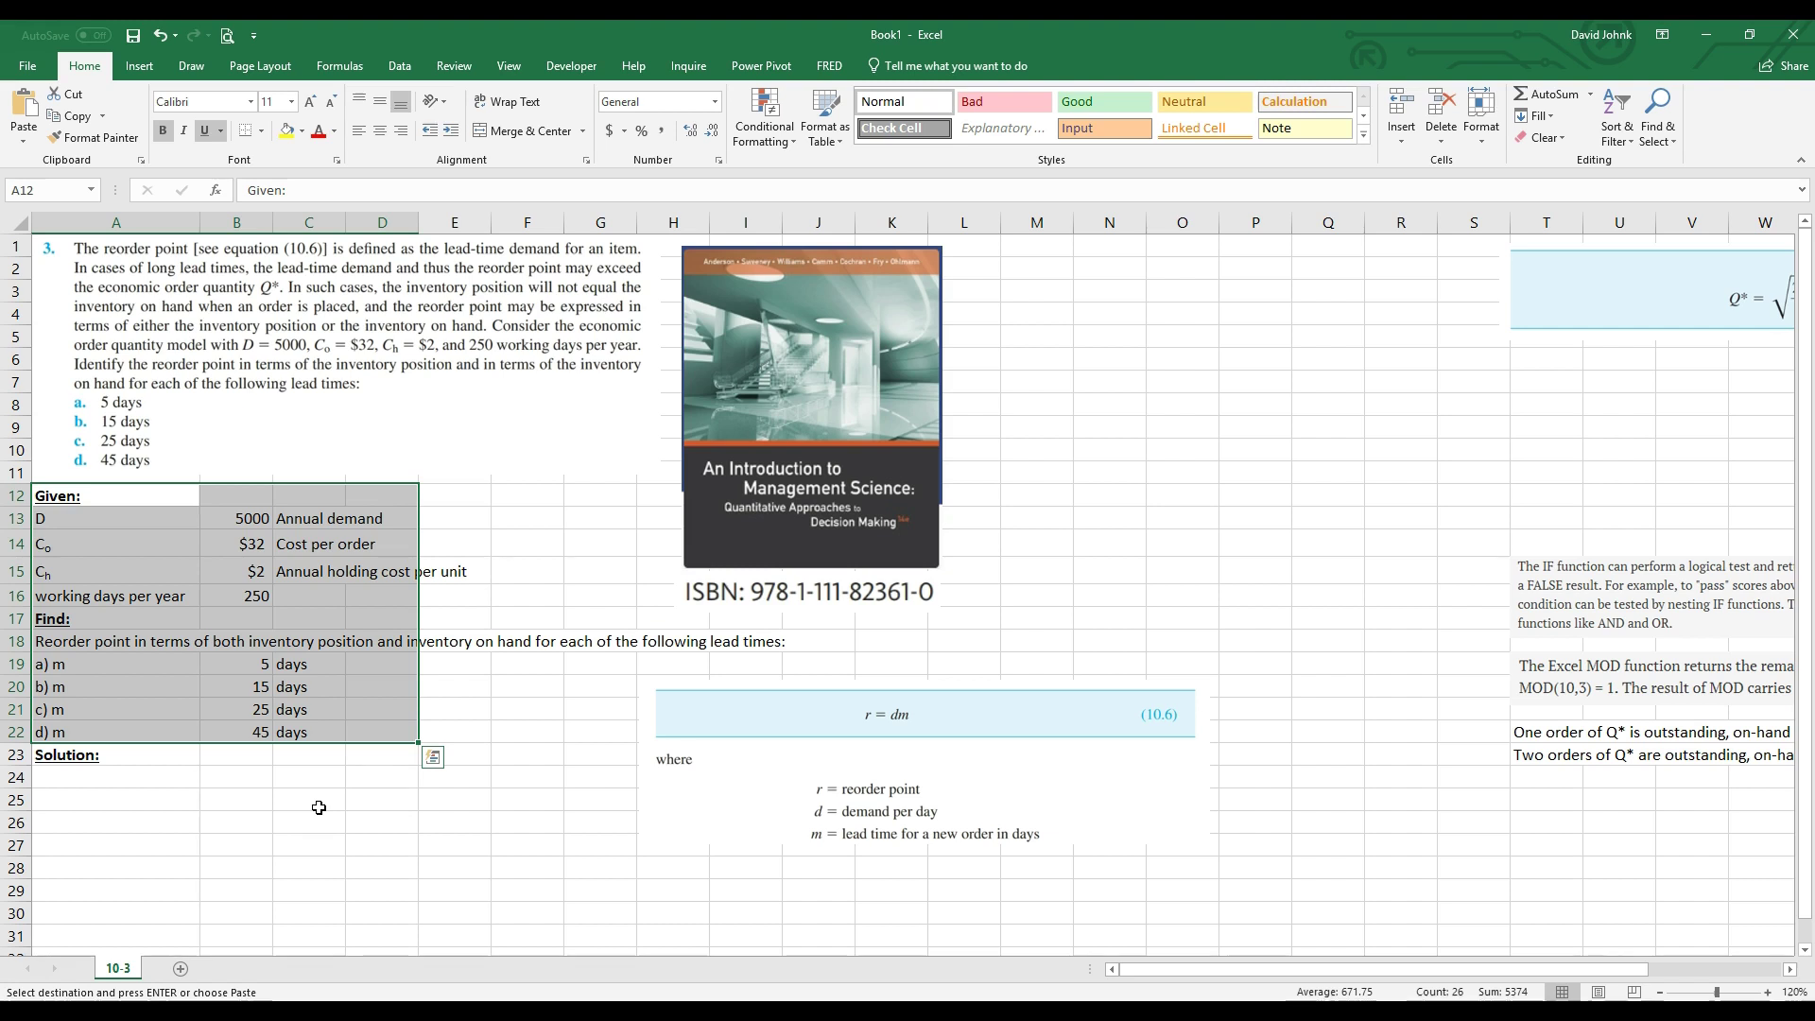
Place the Q* formula image under Solution at A24 and nudge the r = dm picture right
click(176, 821)
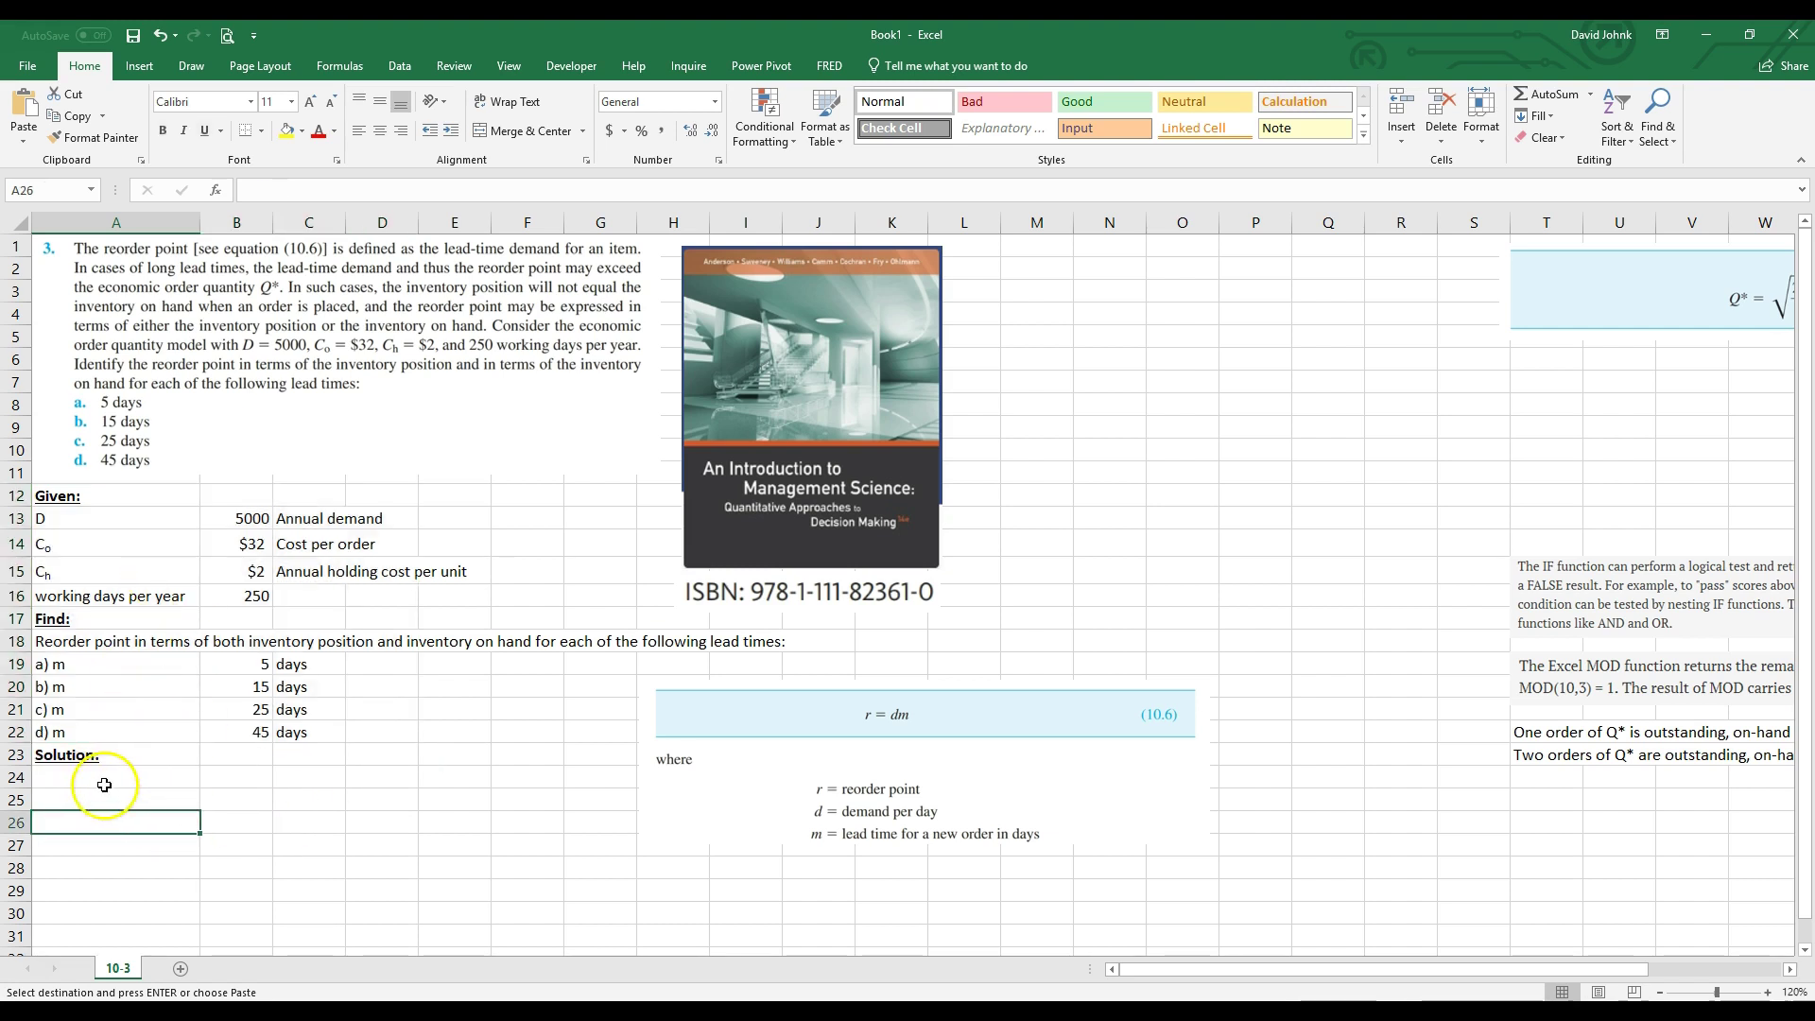
click(105, 785)
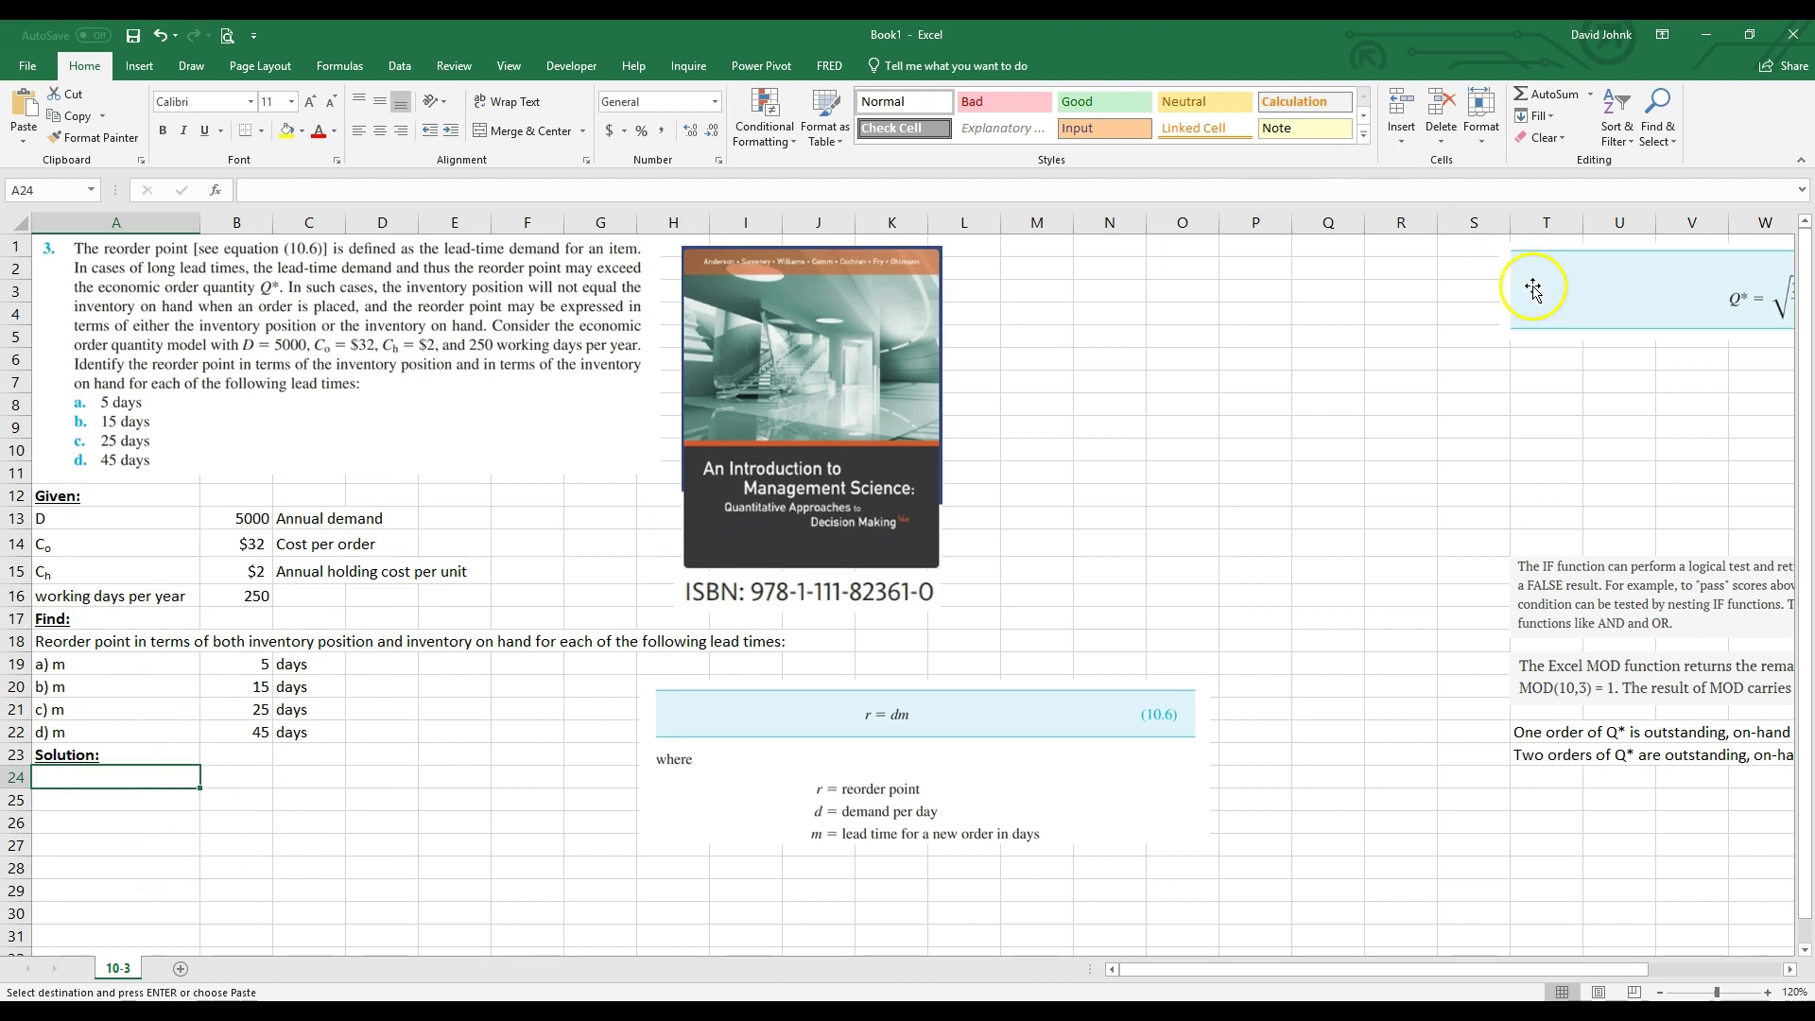
drag(1482, 313, 59, 807)
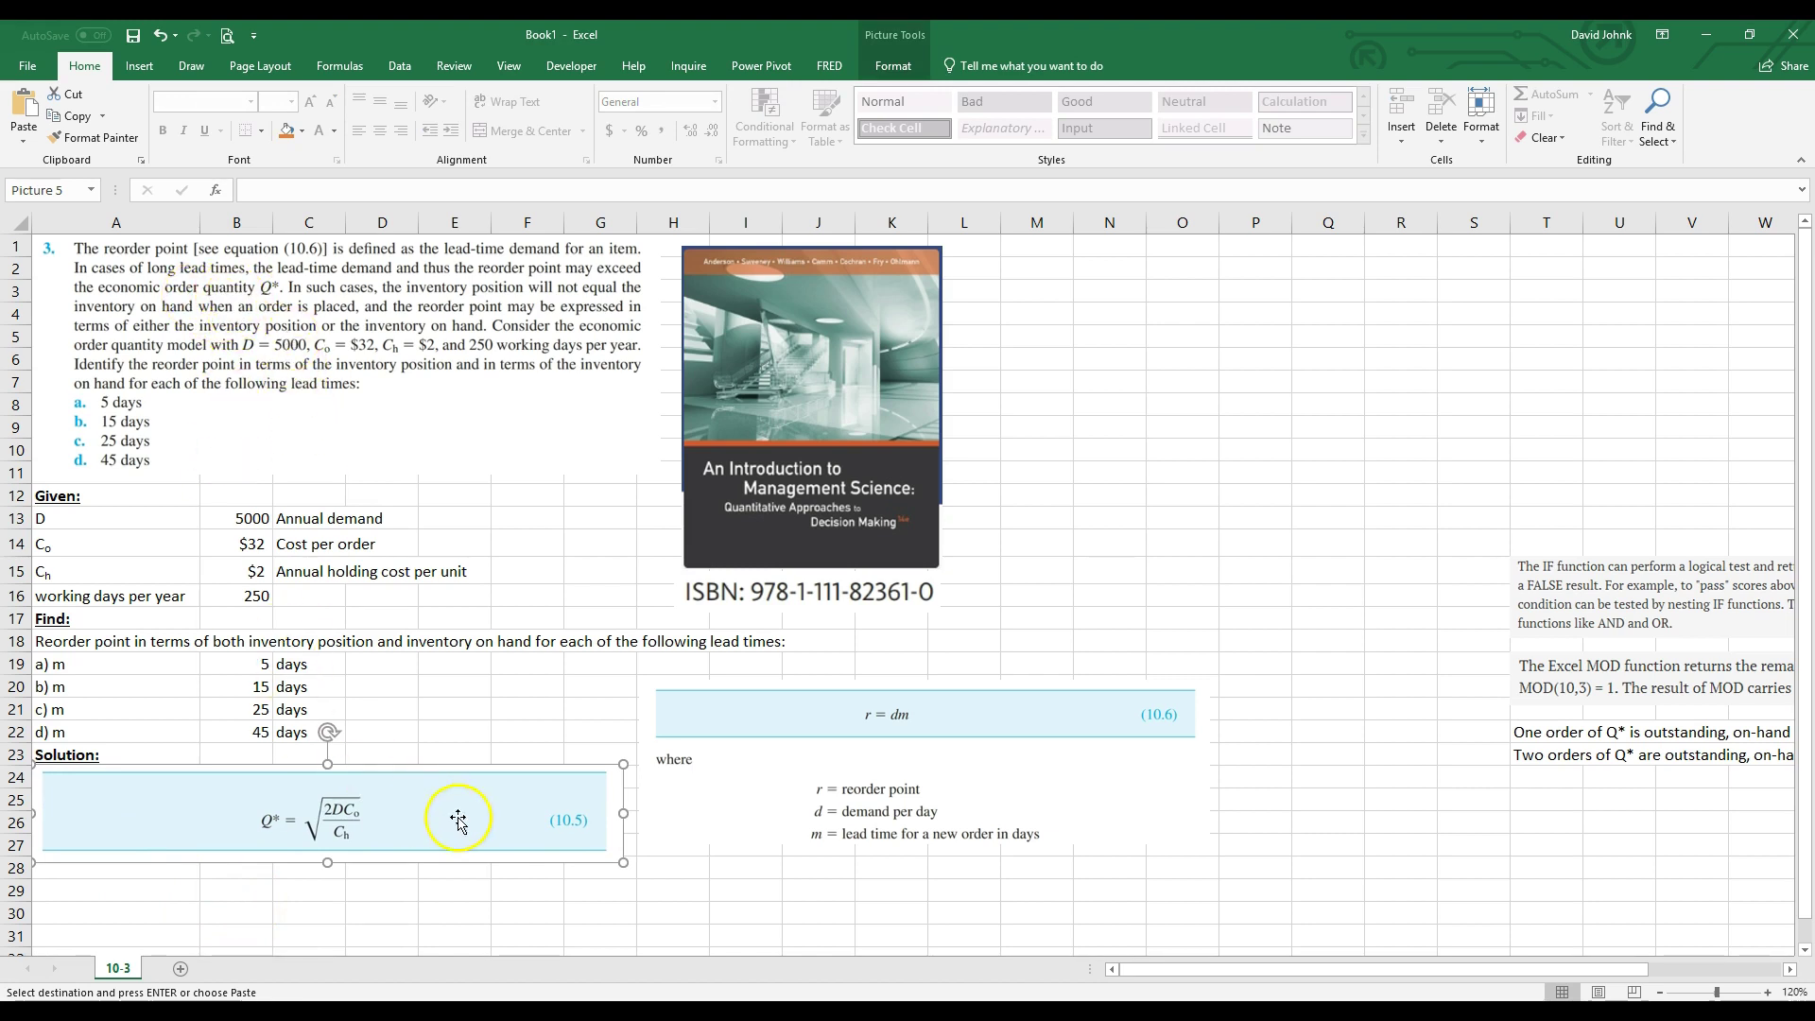
drag(721, 679, 877, 654)
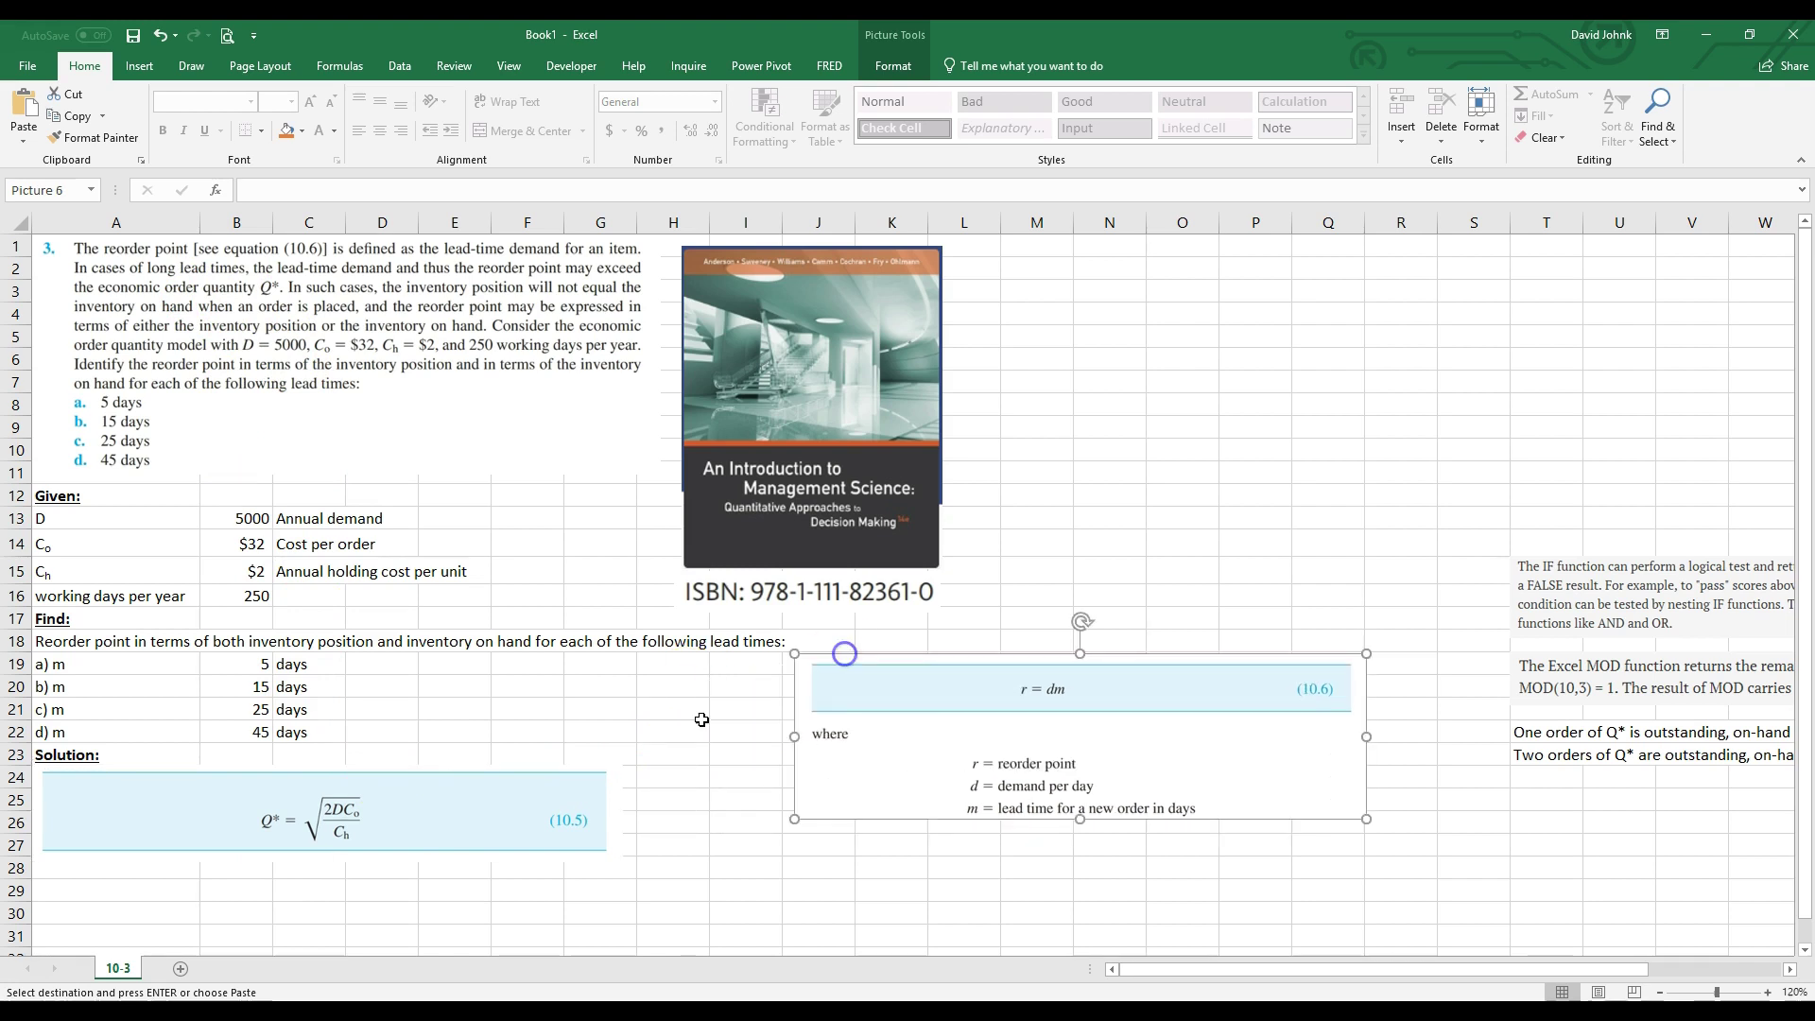
click(83, 895)
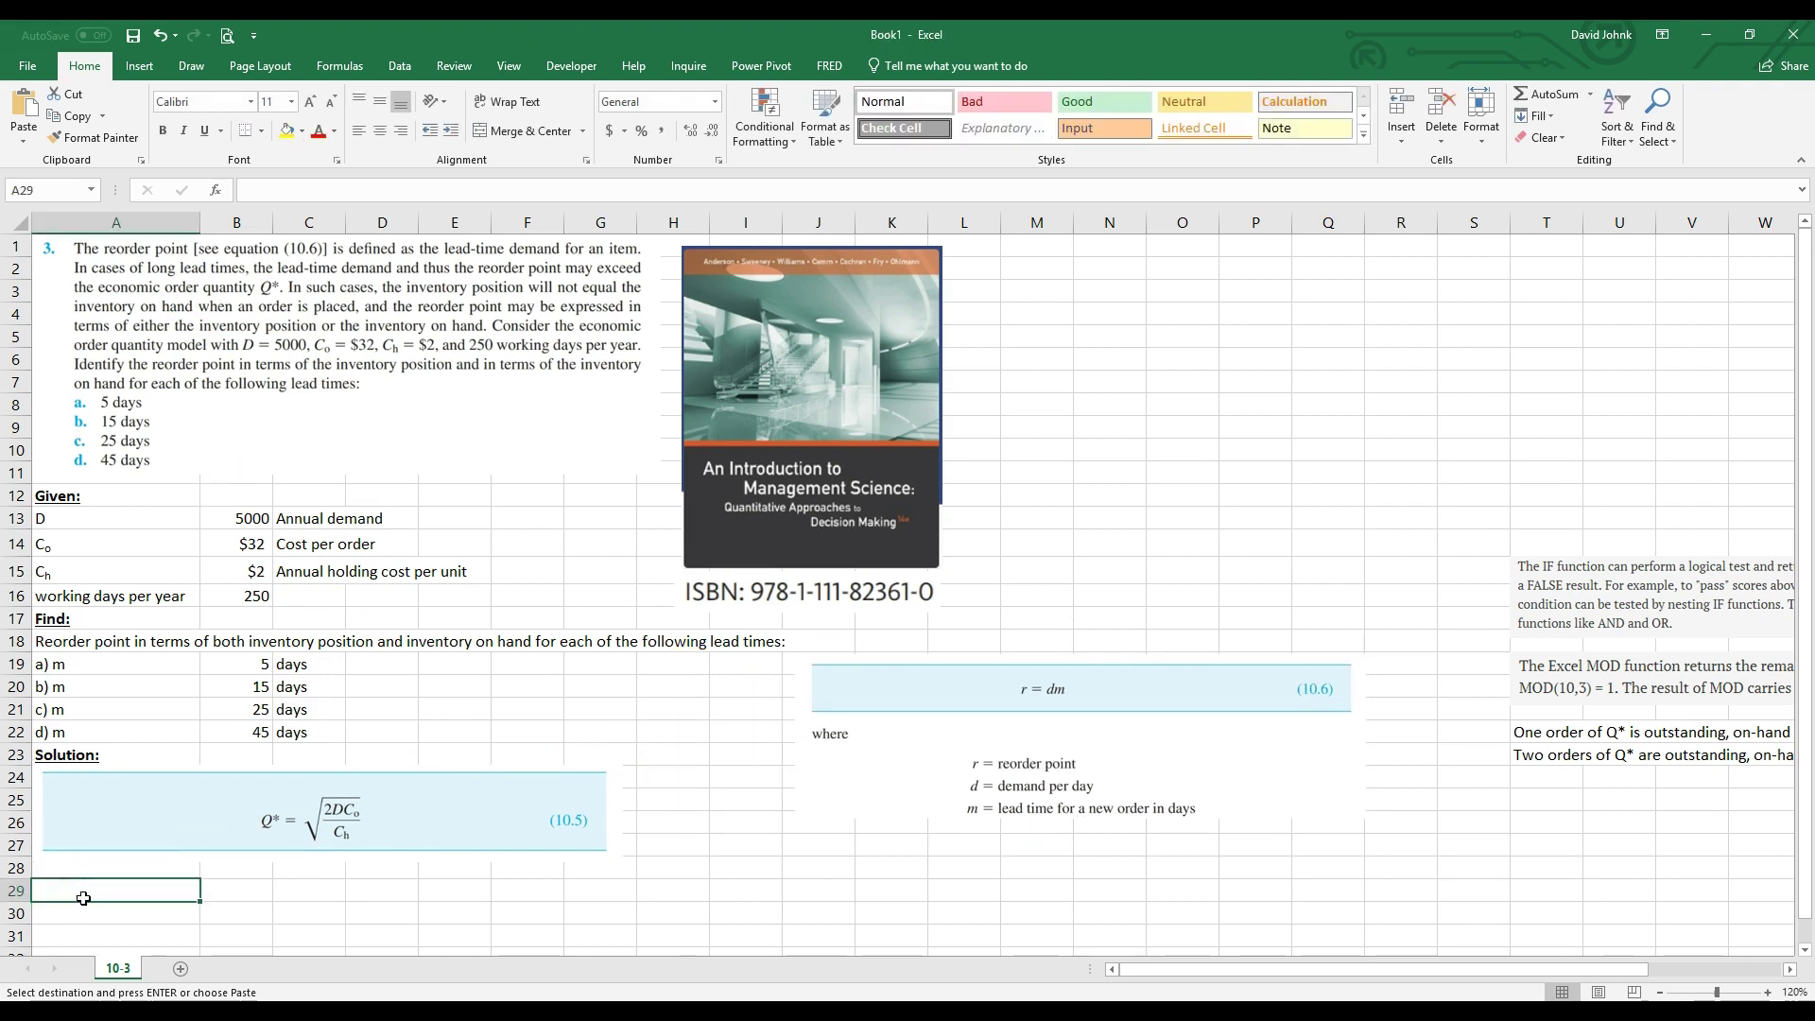
Label A29 'Q*' and enter =SQRT((2*B13*B14)/B15) in B29, giving 400
text(Q*)
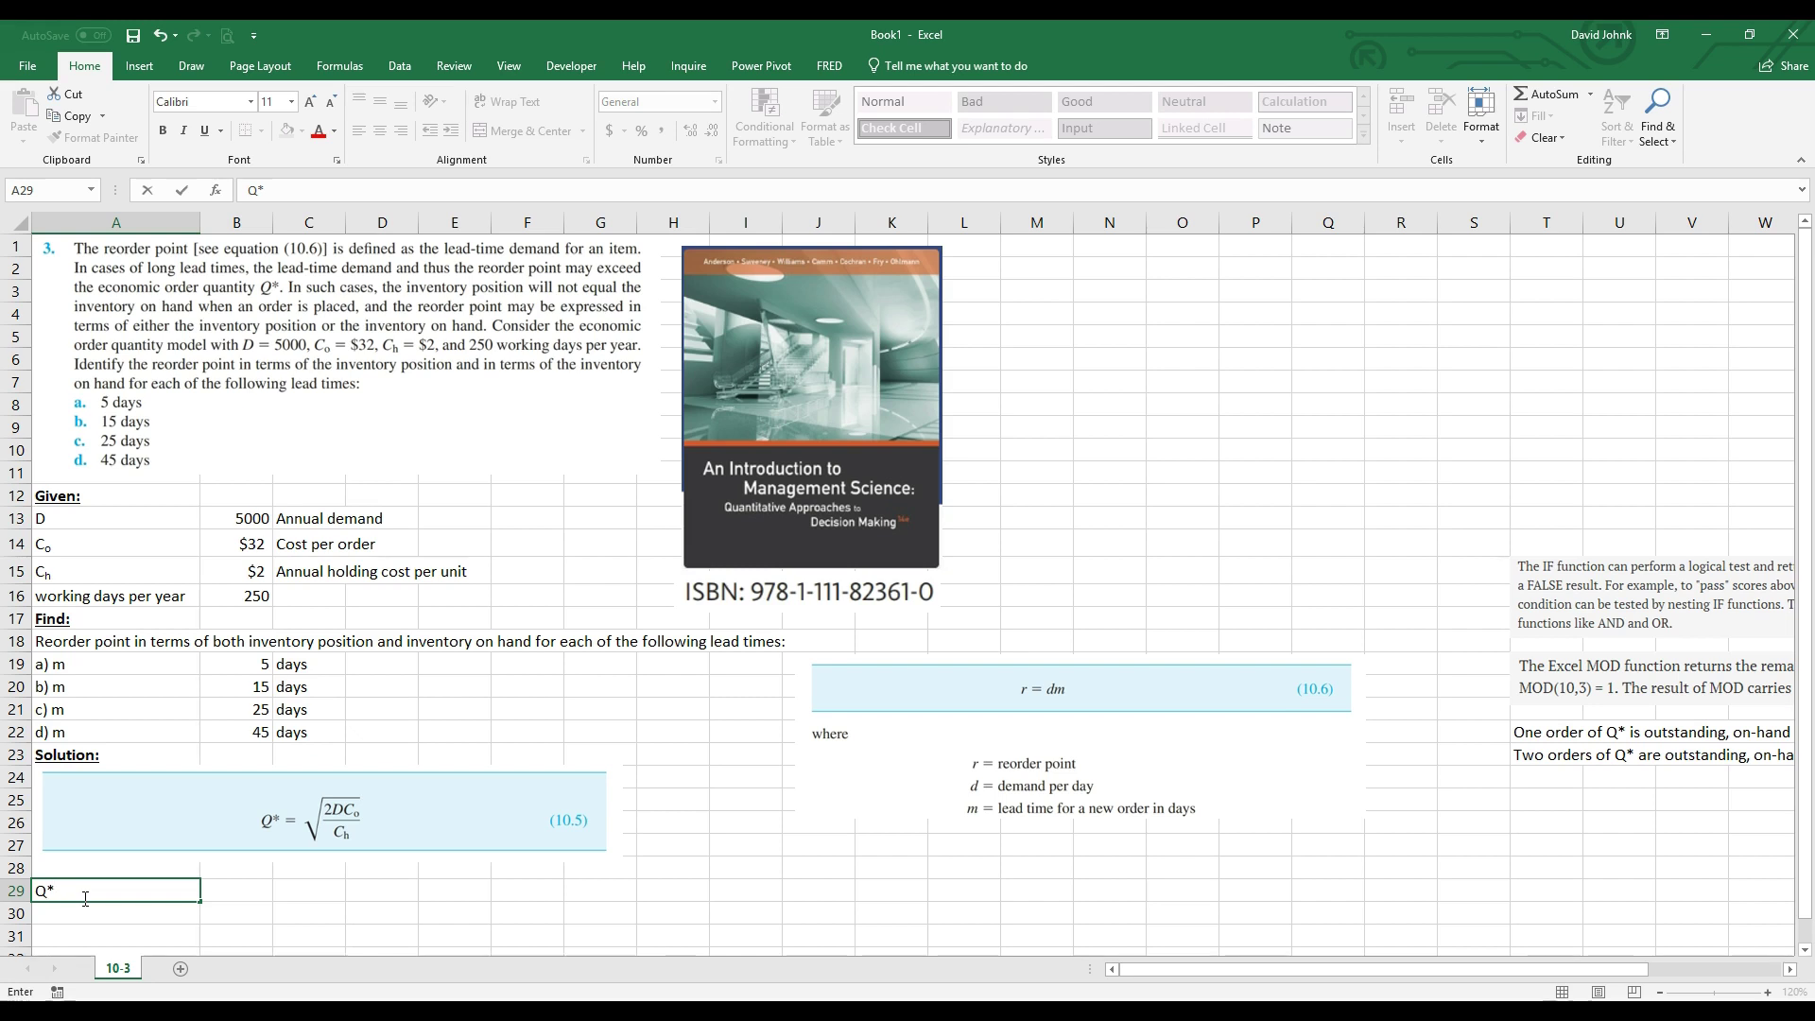
key(Tab)
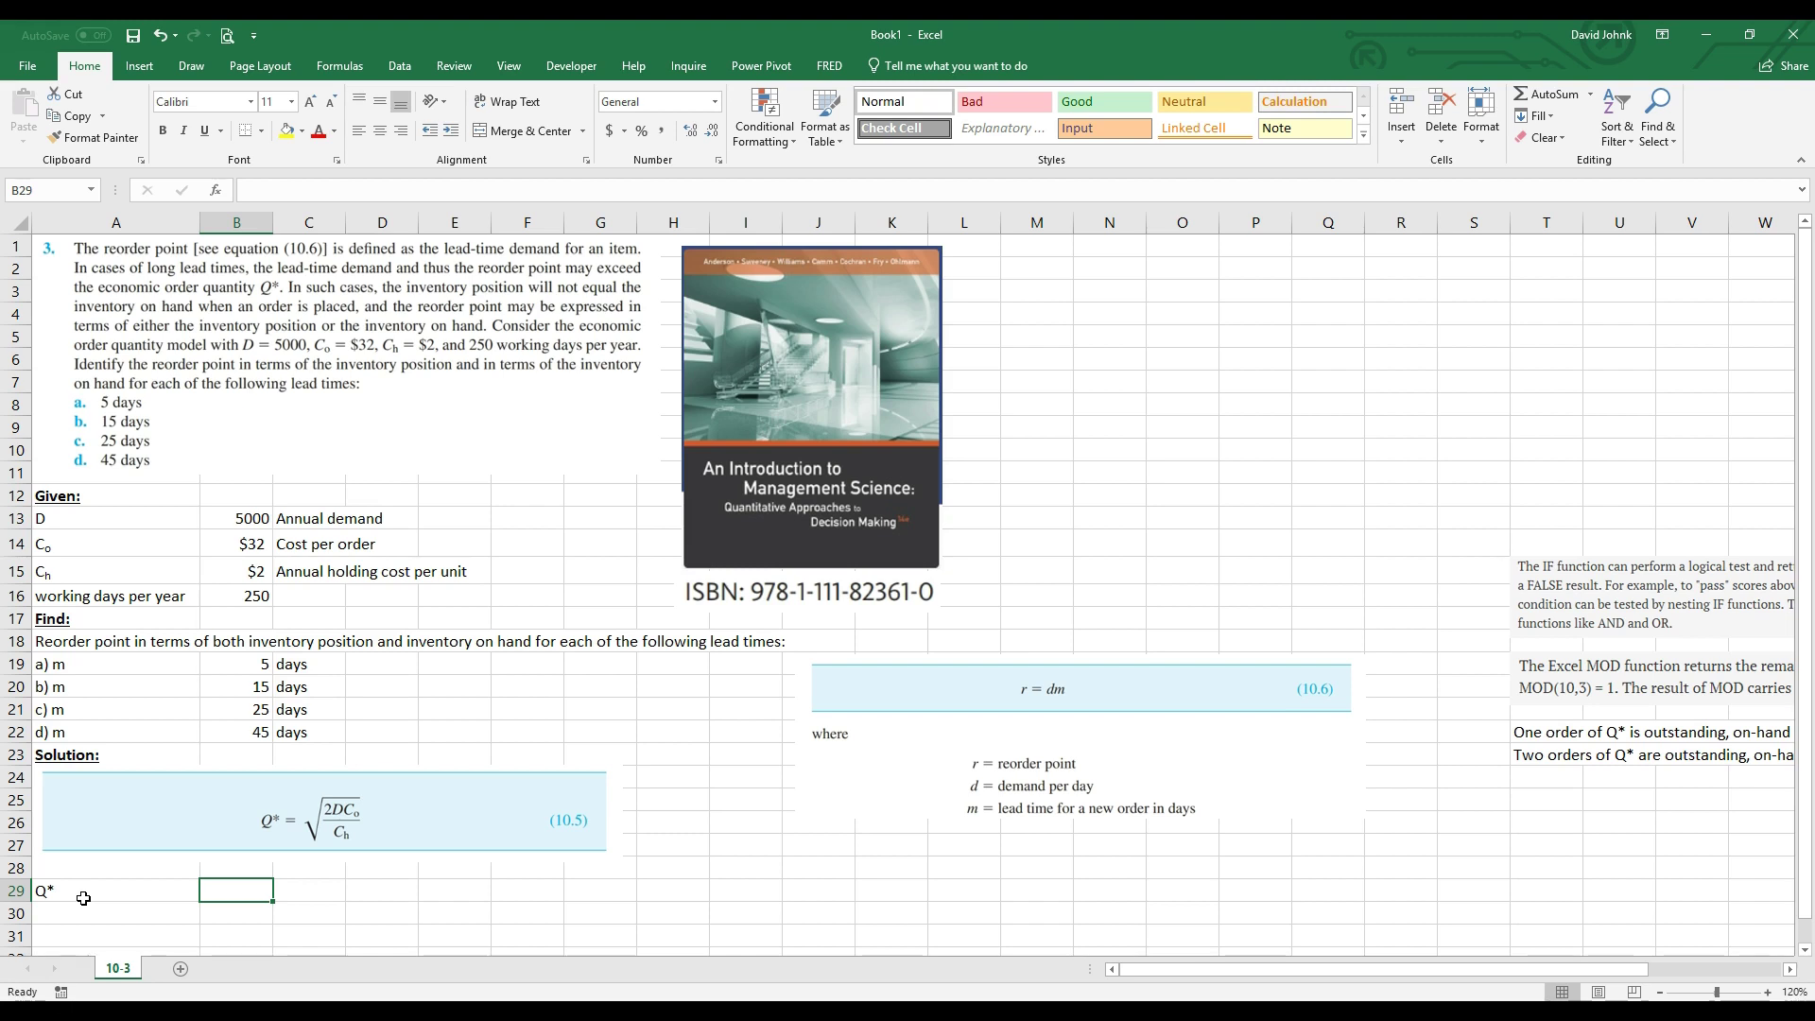
text("sqr)
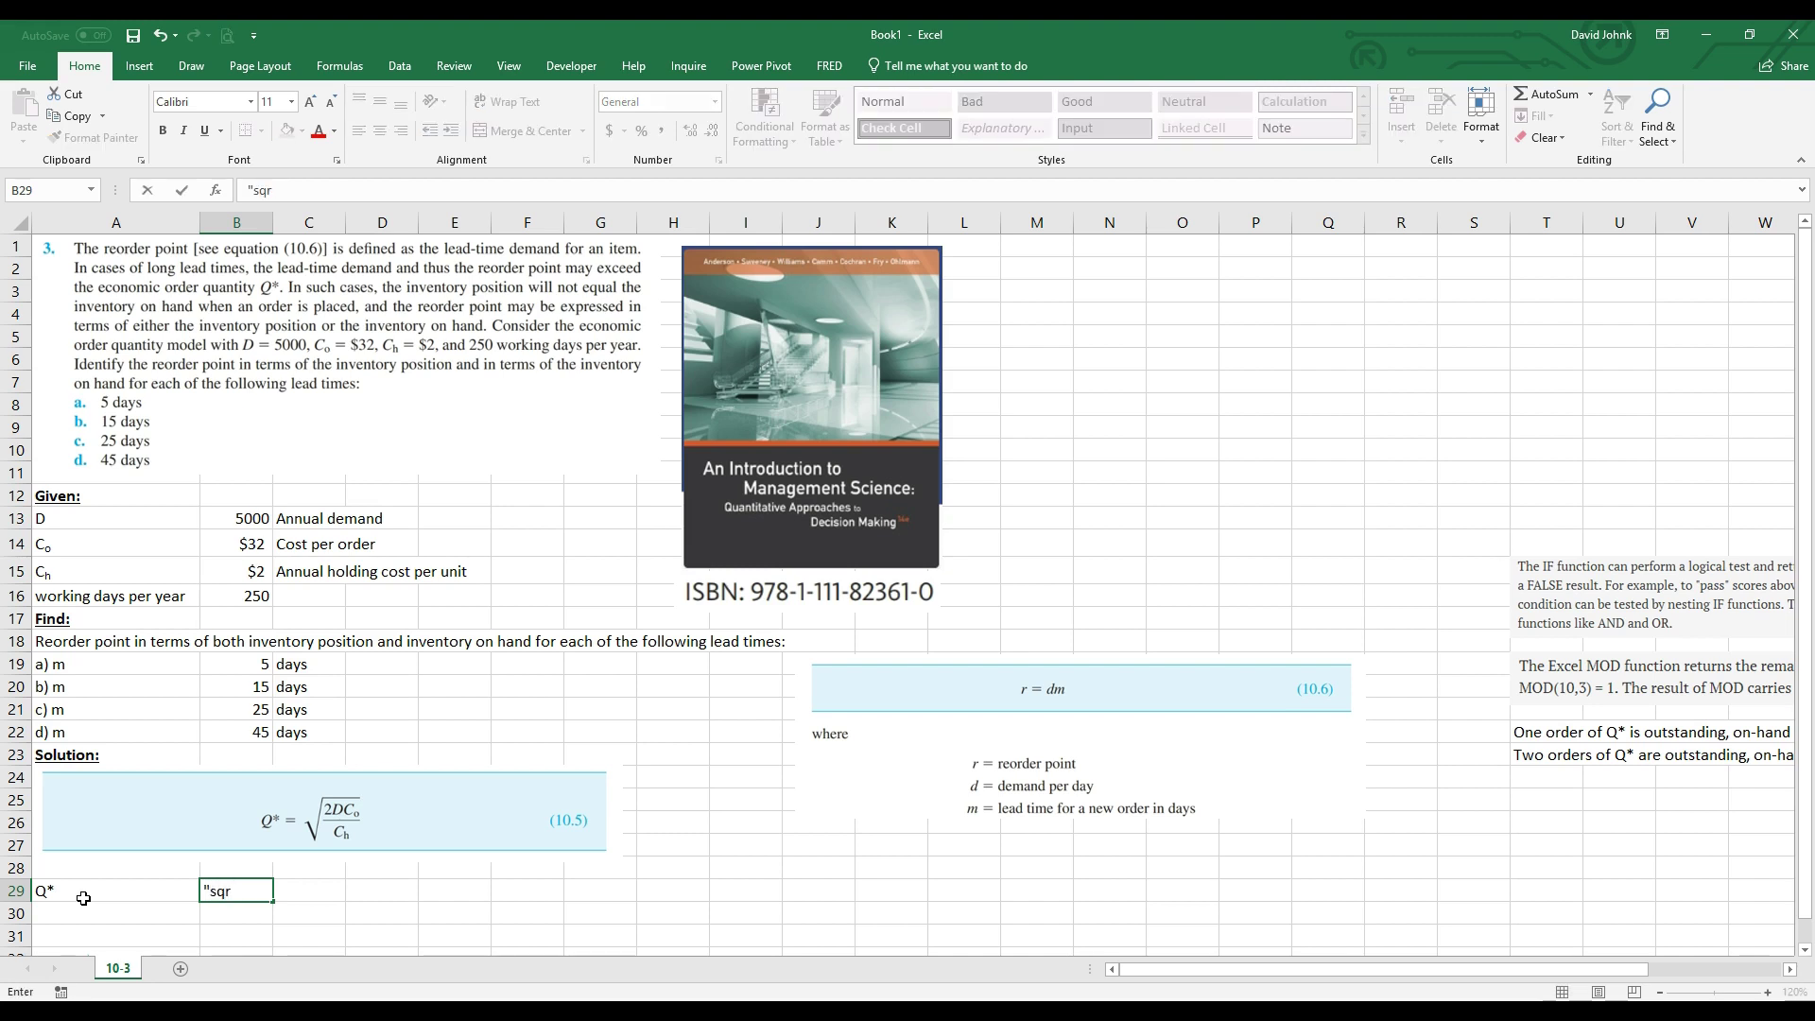
text(sq)
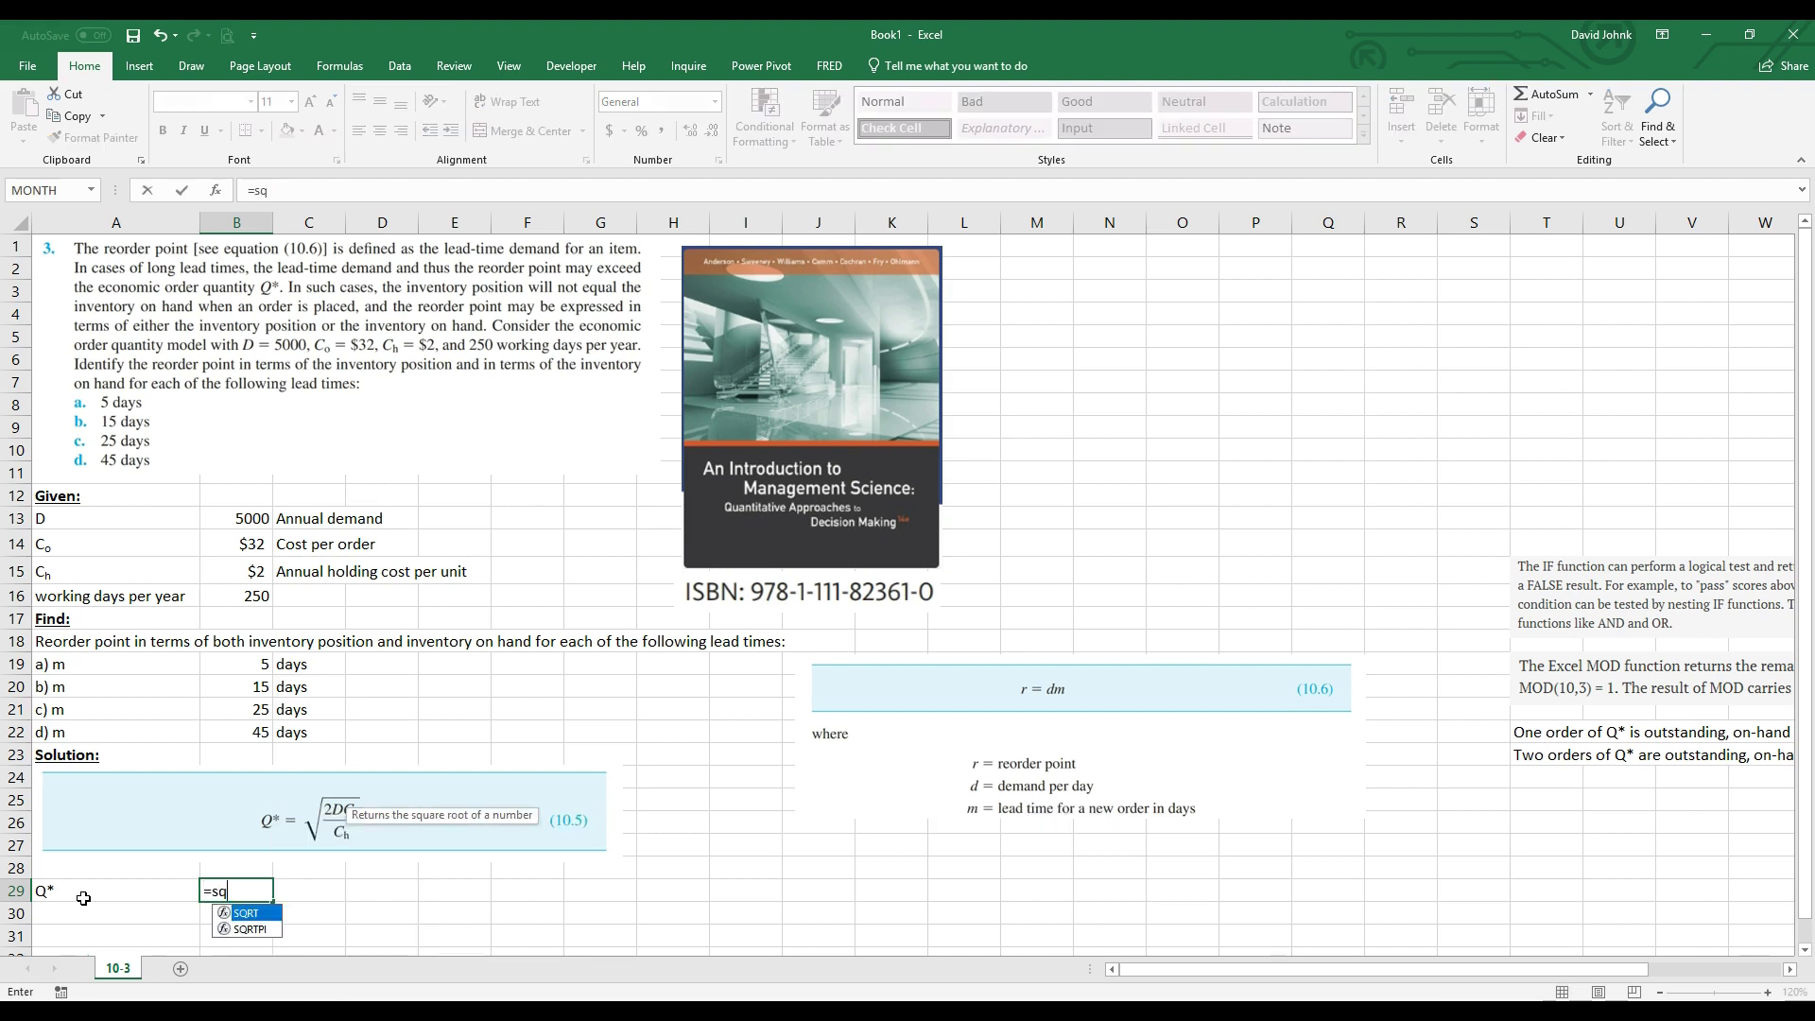
text(rt)
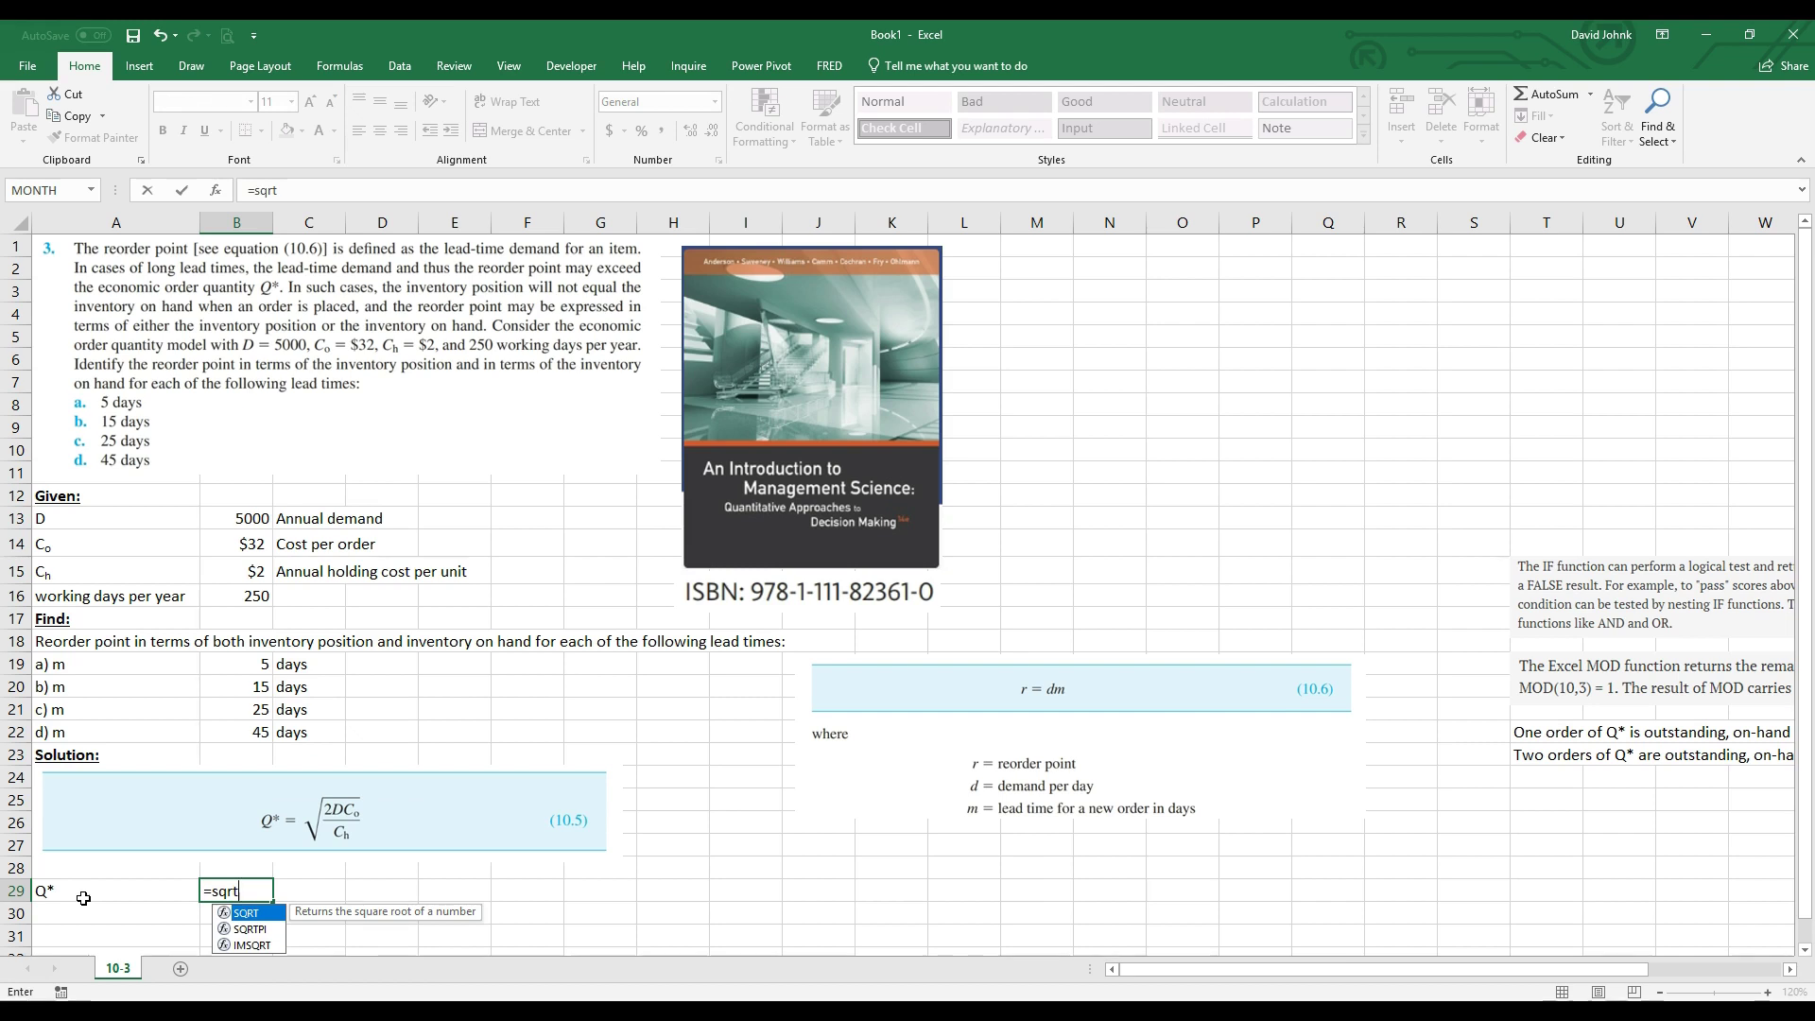
text(((2*)
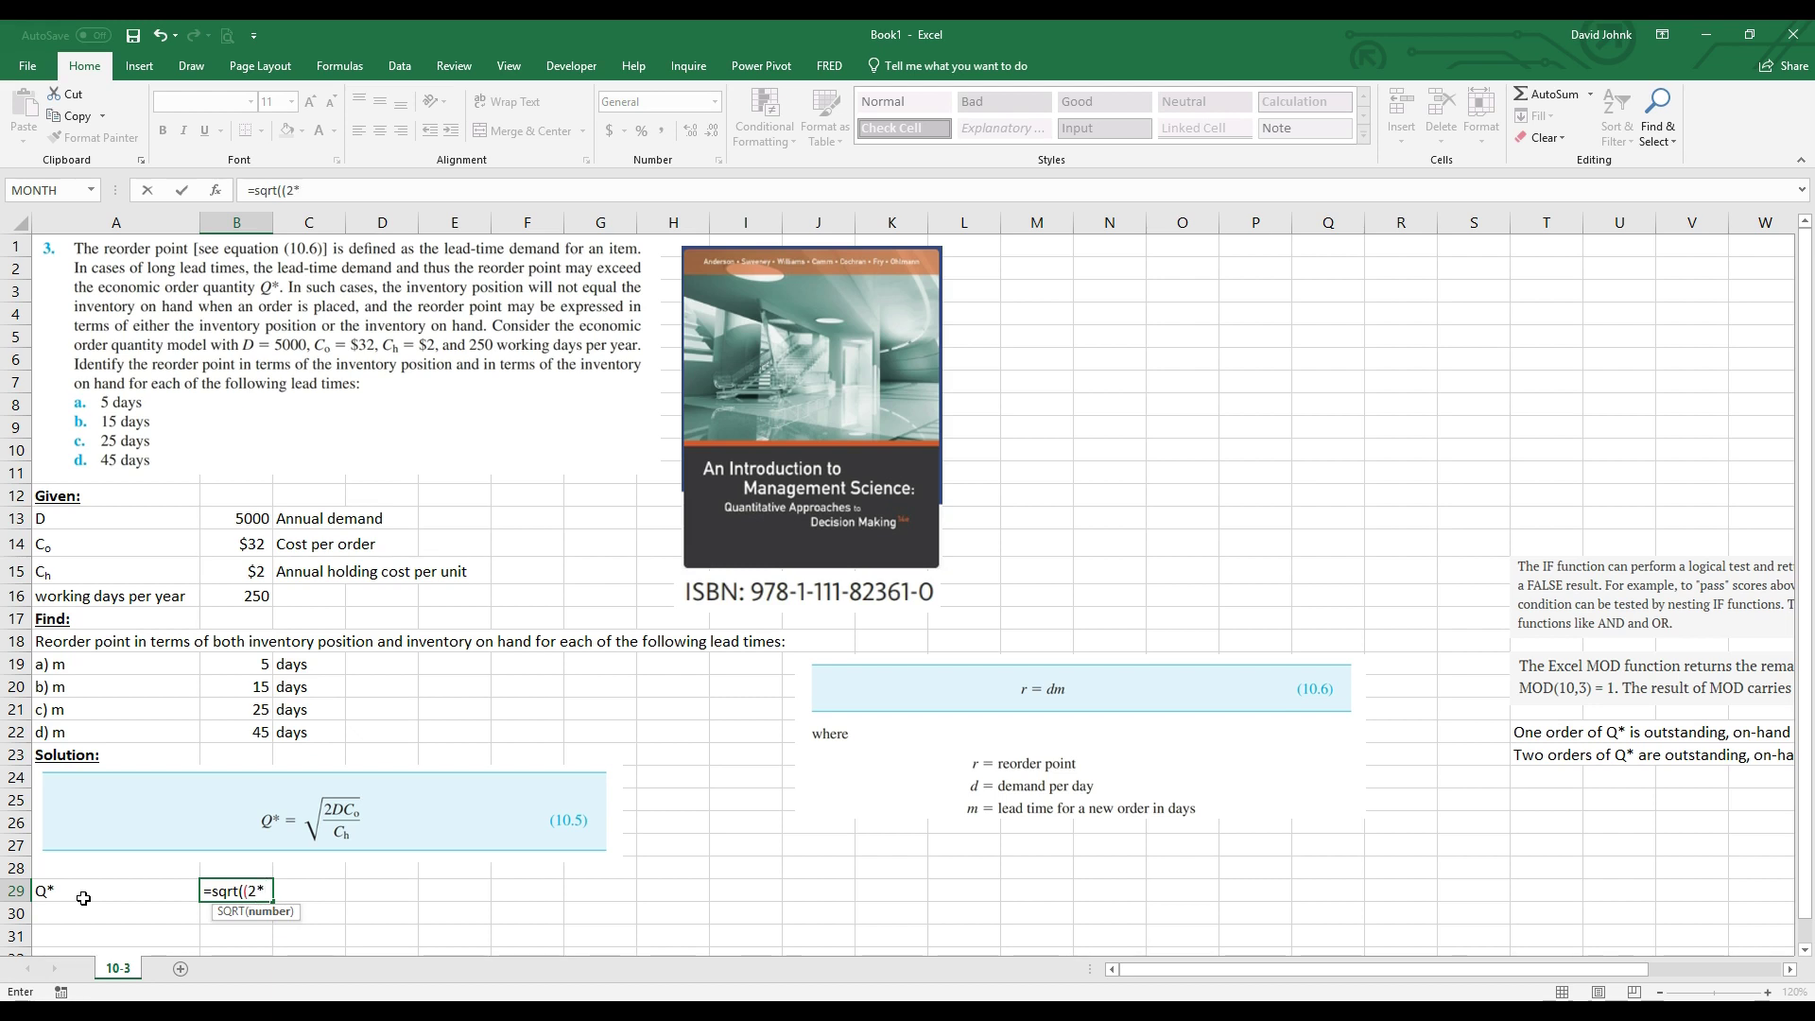
click(224, 521)
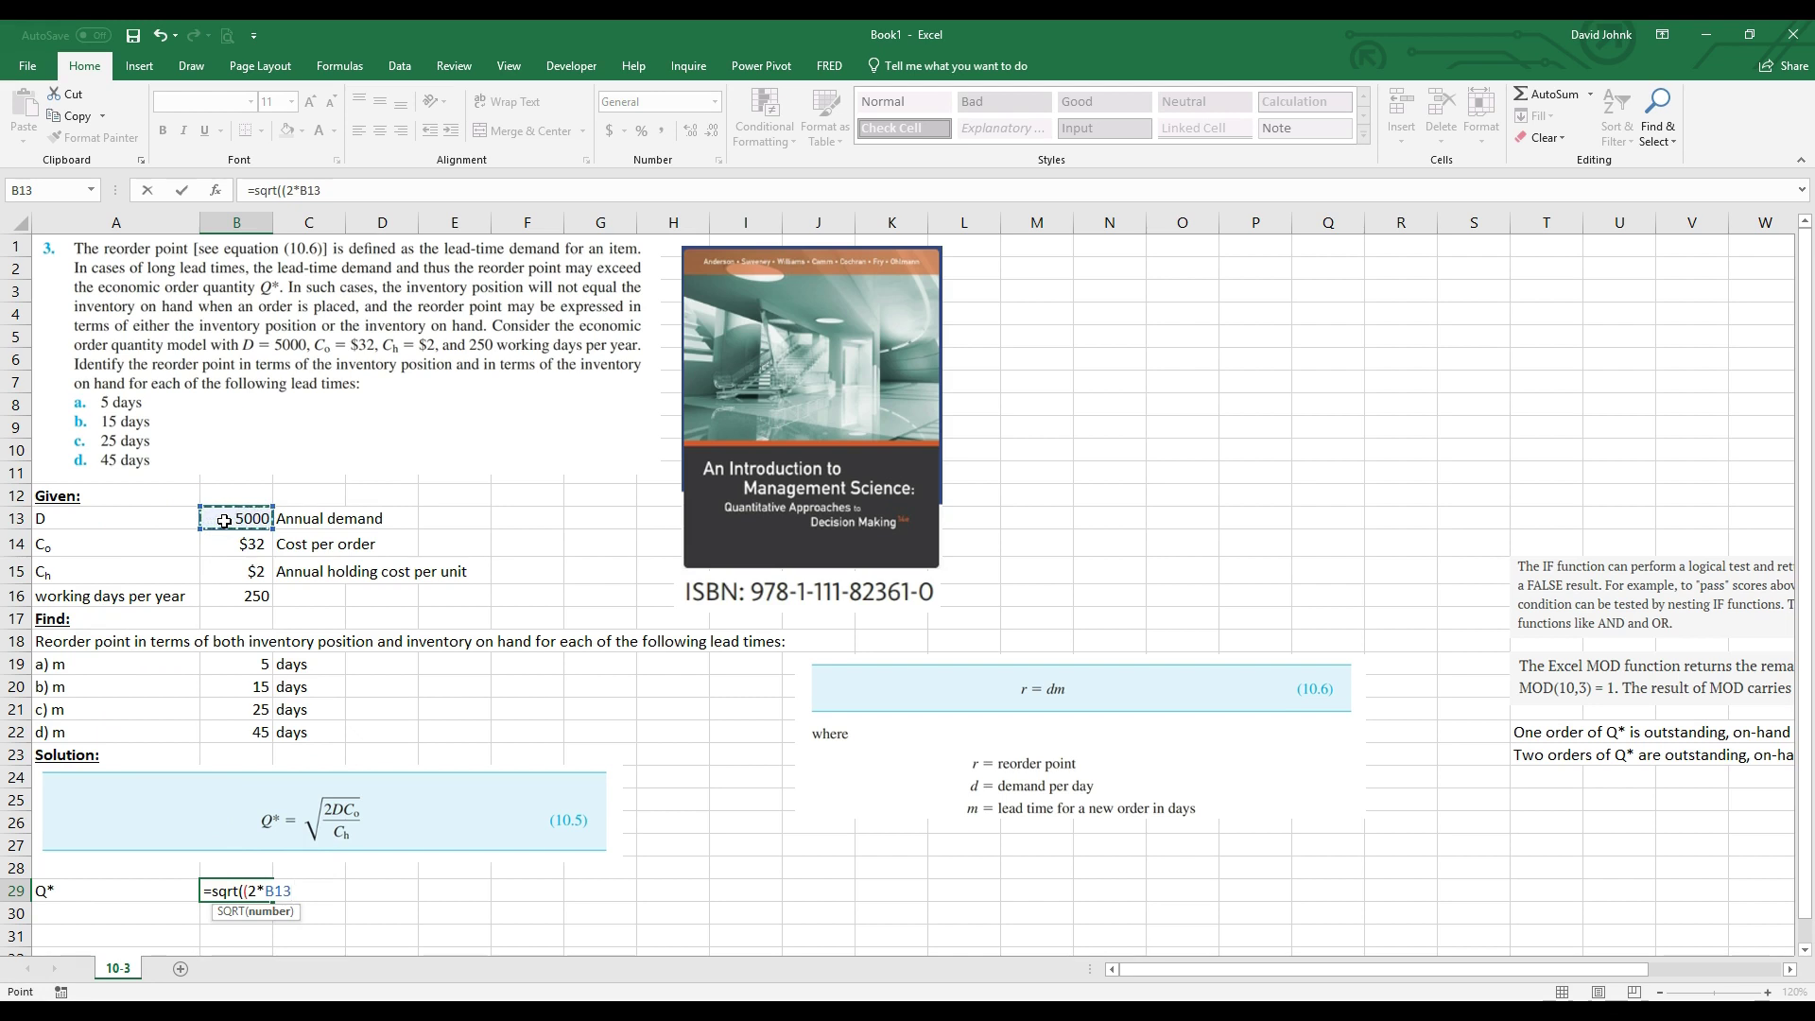
text(*)
click(238, 547)
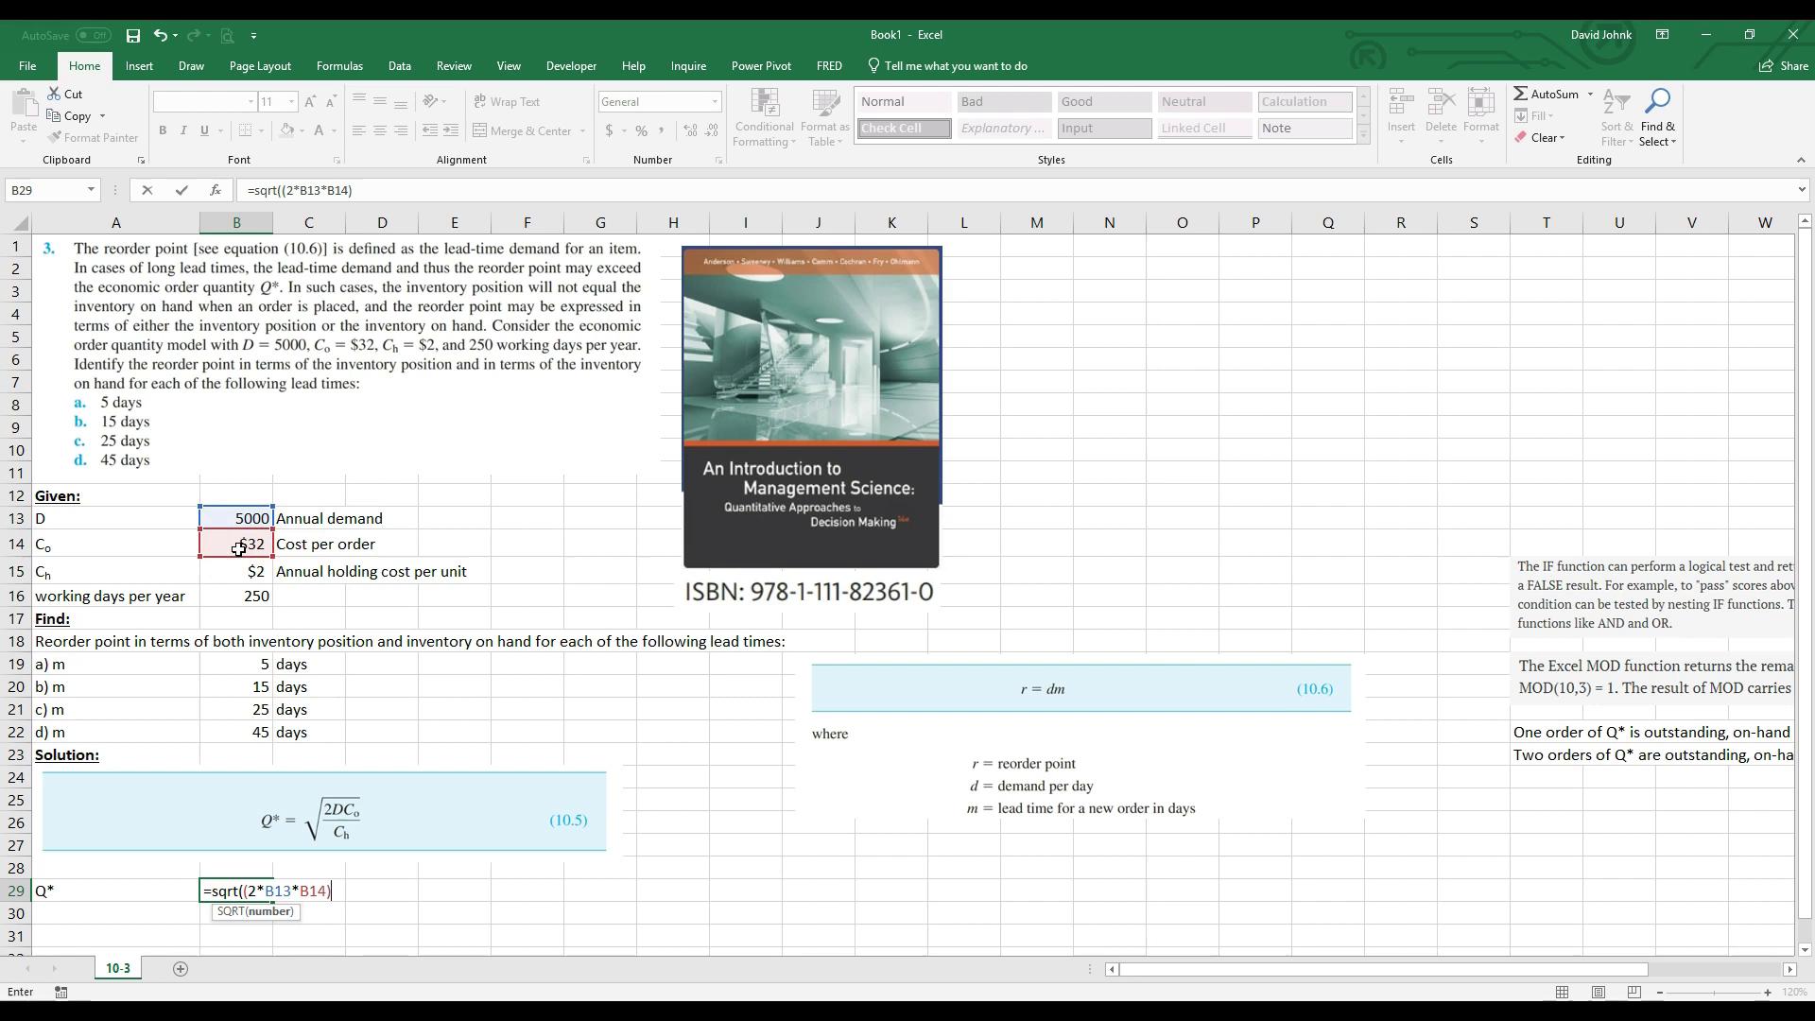
text()/)
click(253, 573)
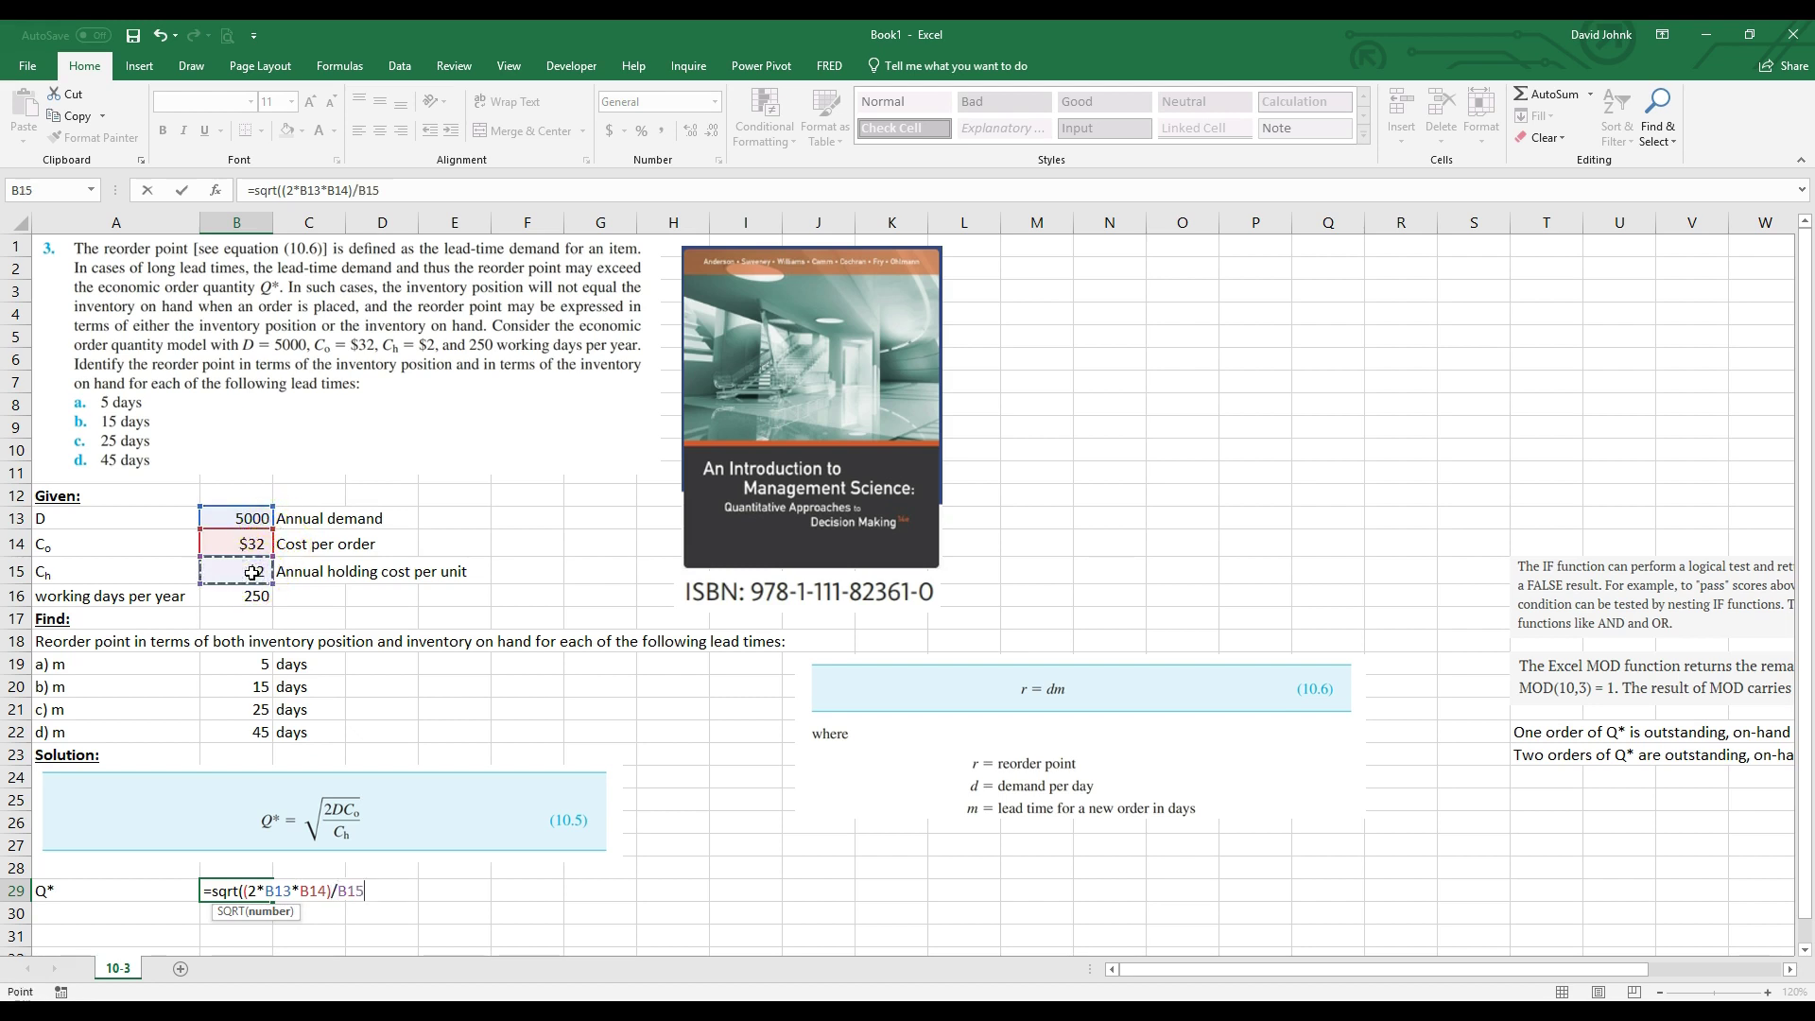
text())
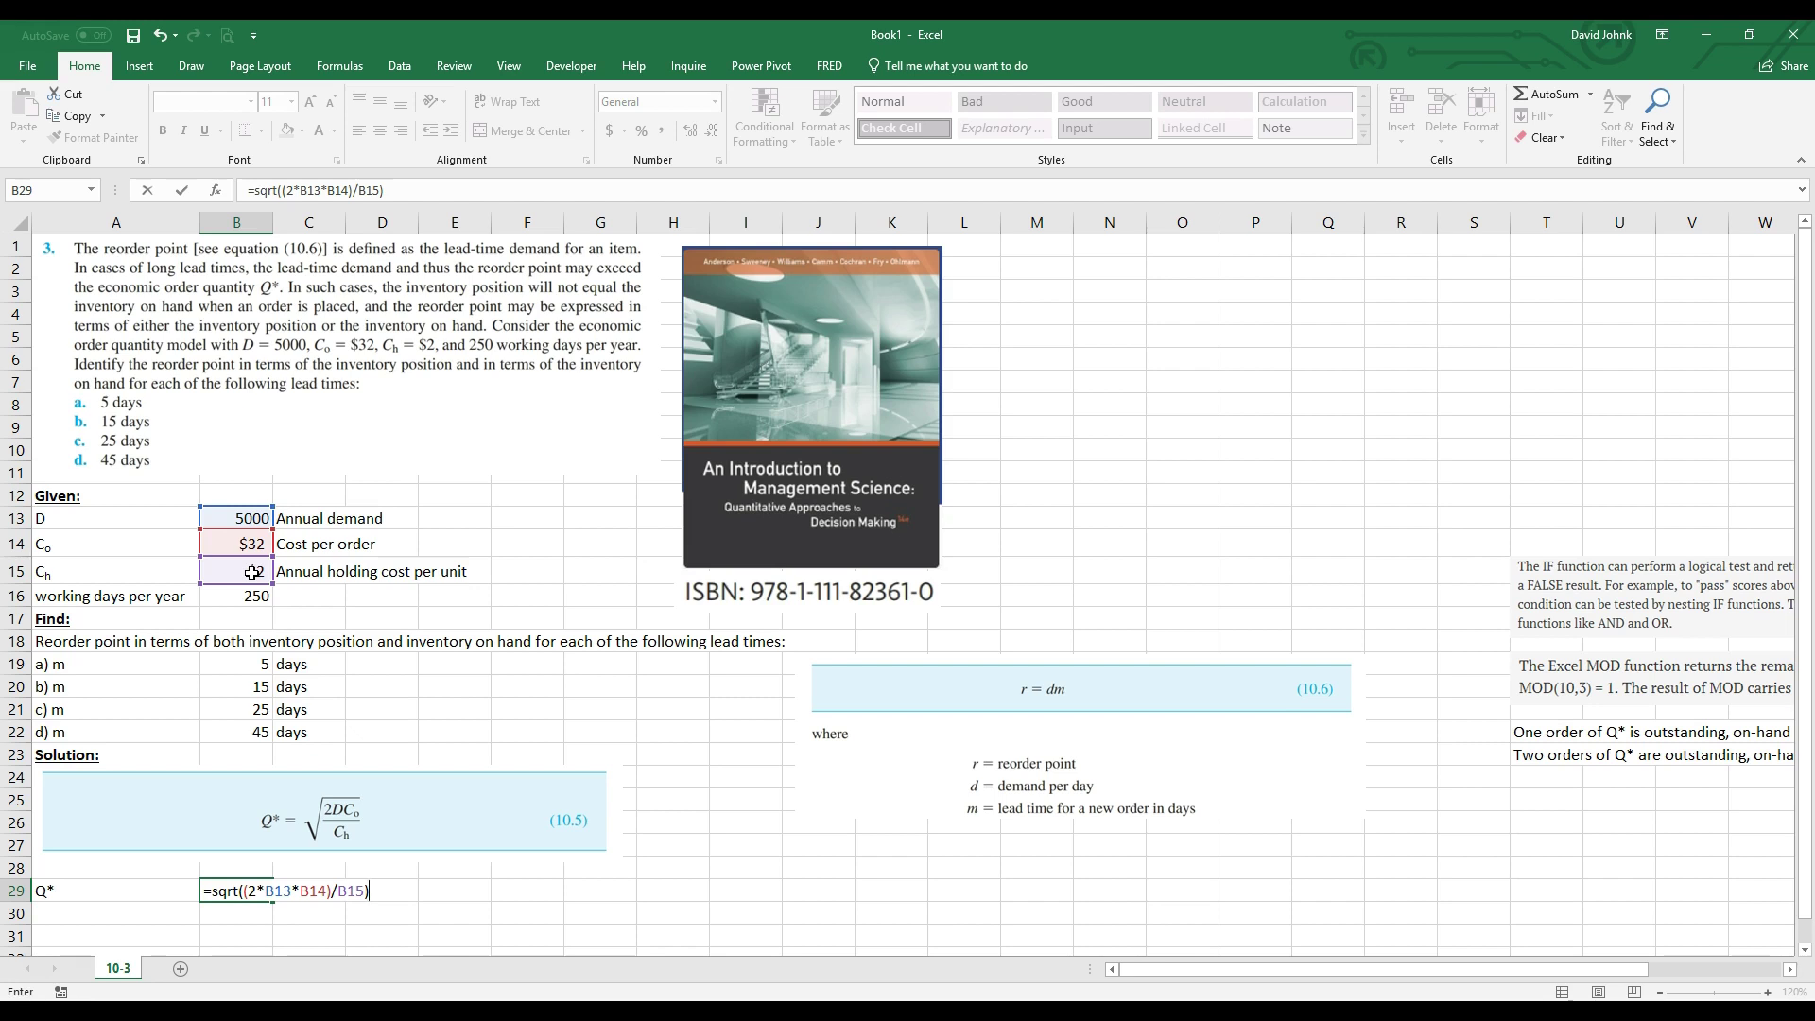
key(Return)
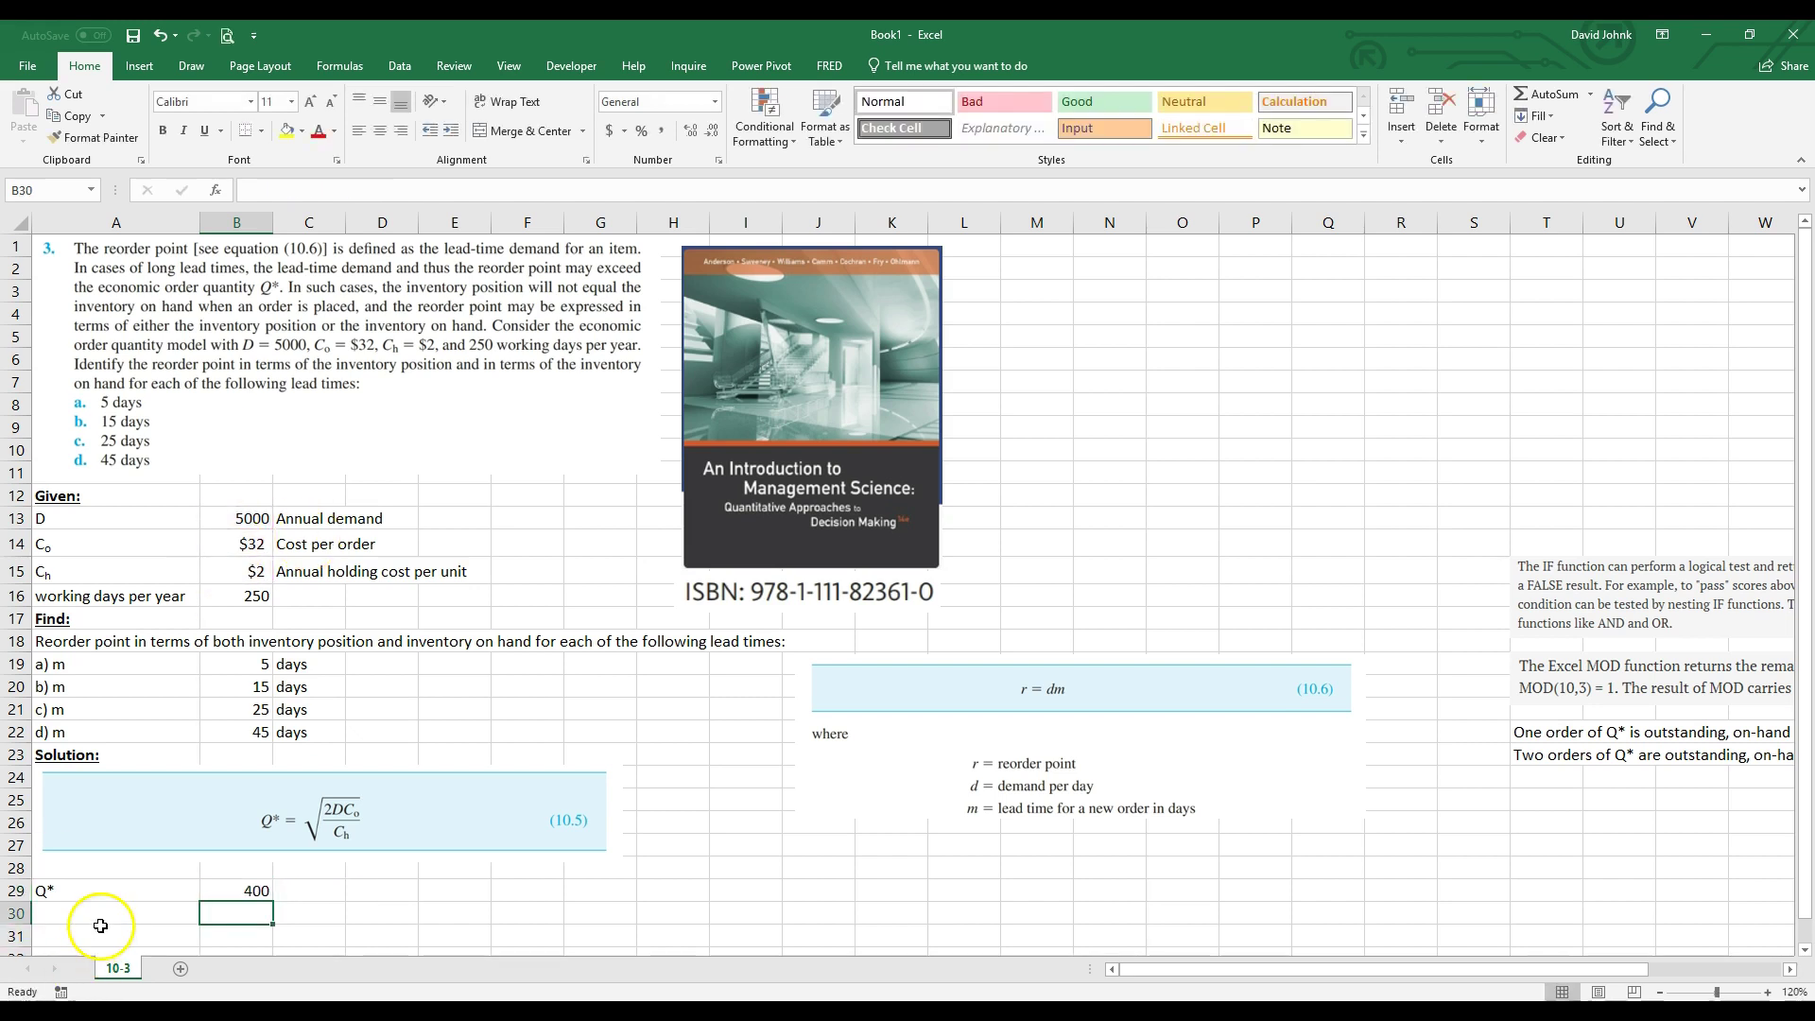
drag(94, 890, 222, 891)
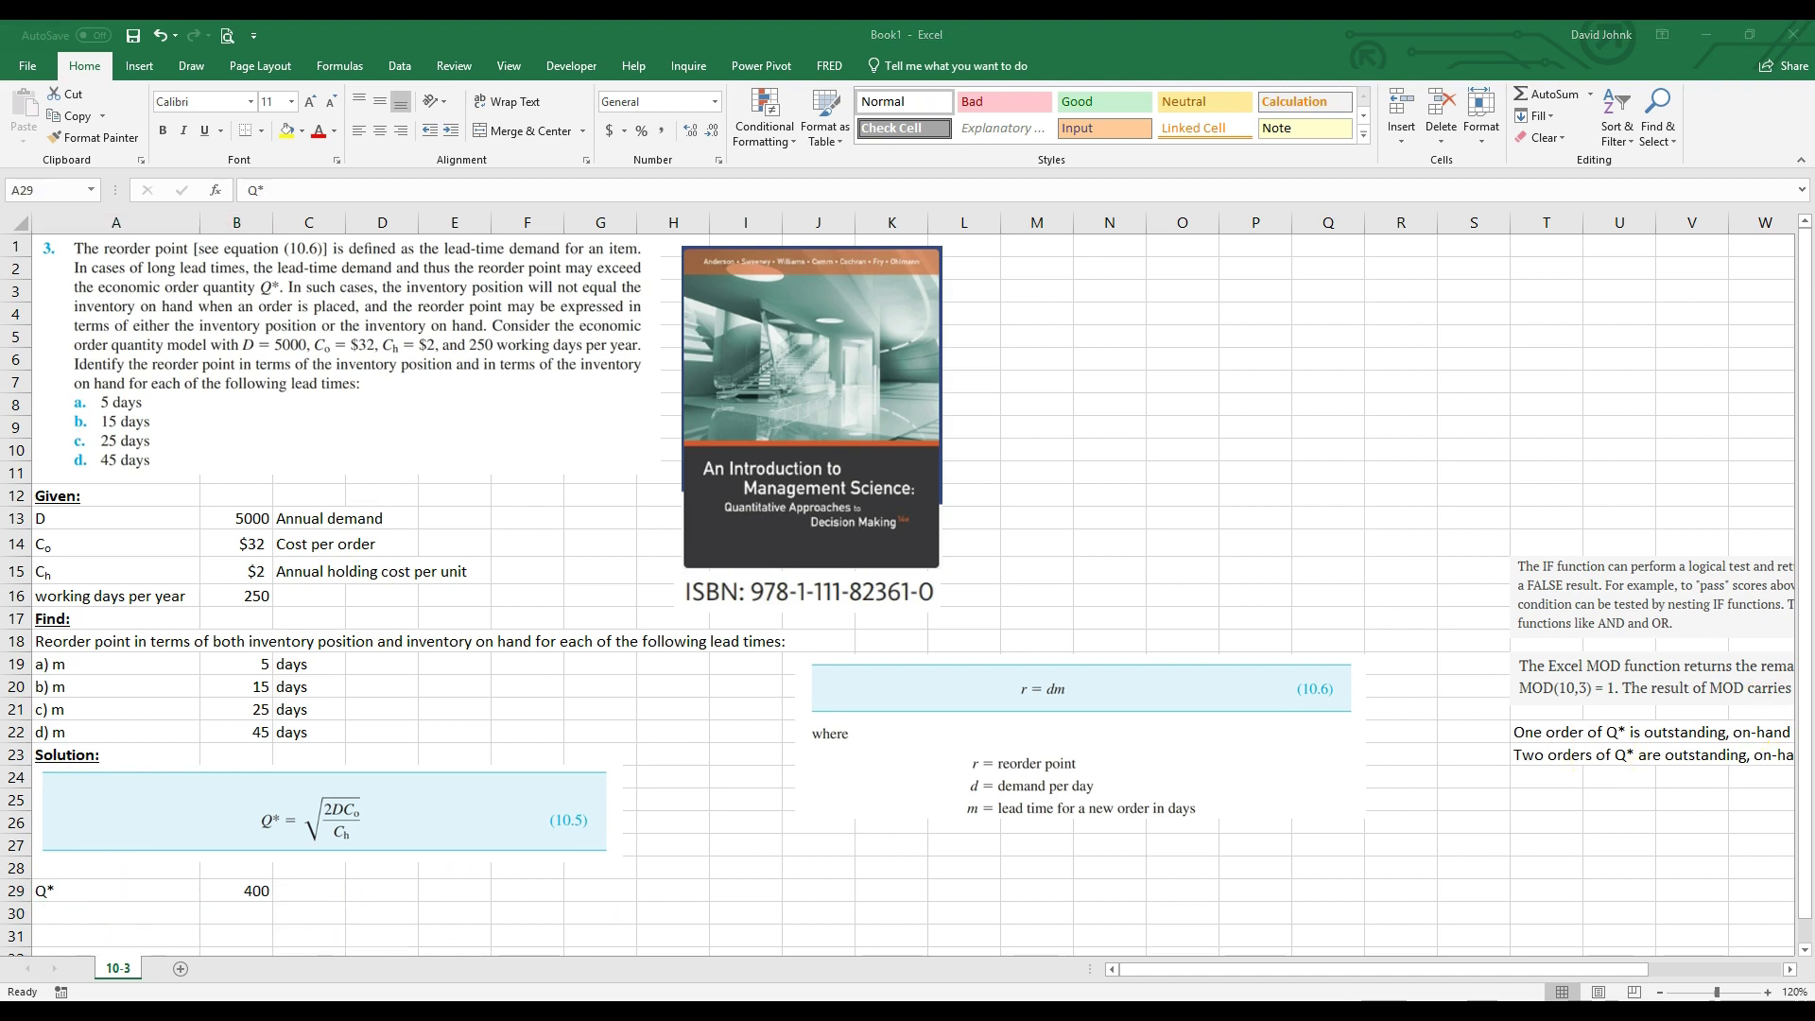
Paste the note 'EOC or order quantity which minimizes total cost' into C29
key(ctrl+c)
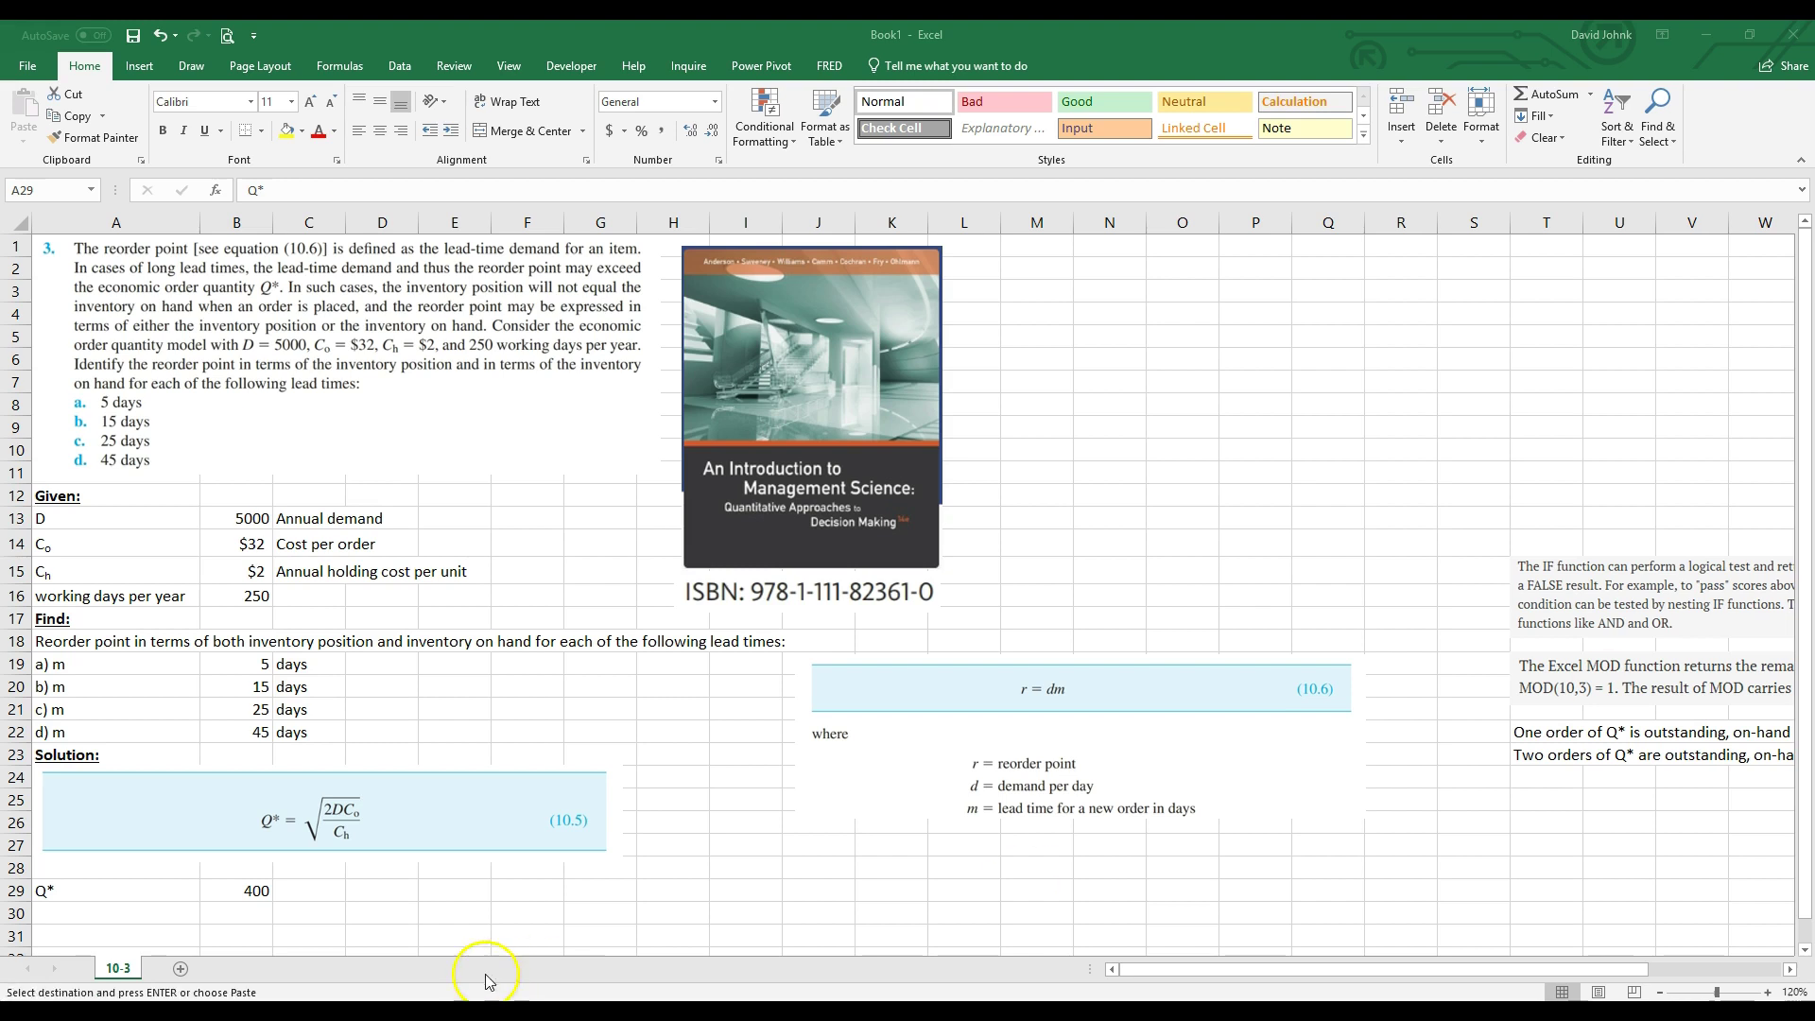
click(308, 889)
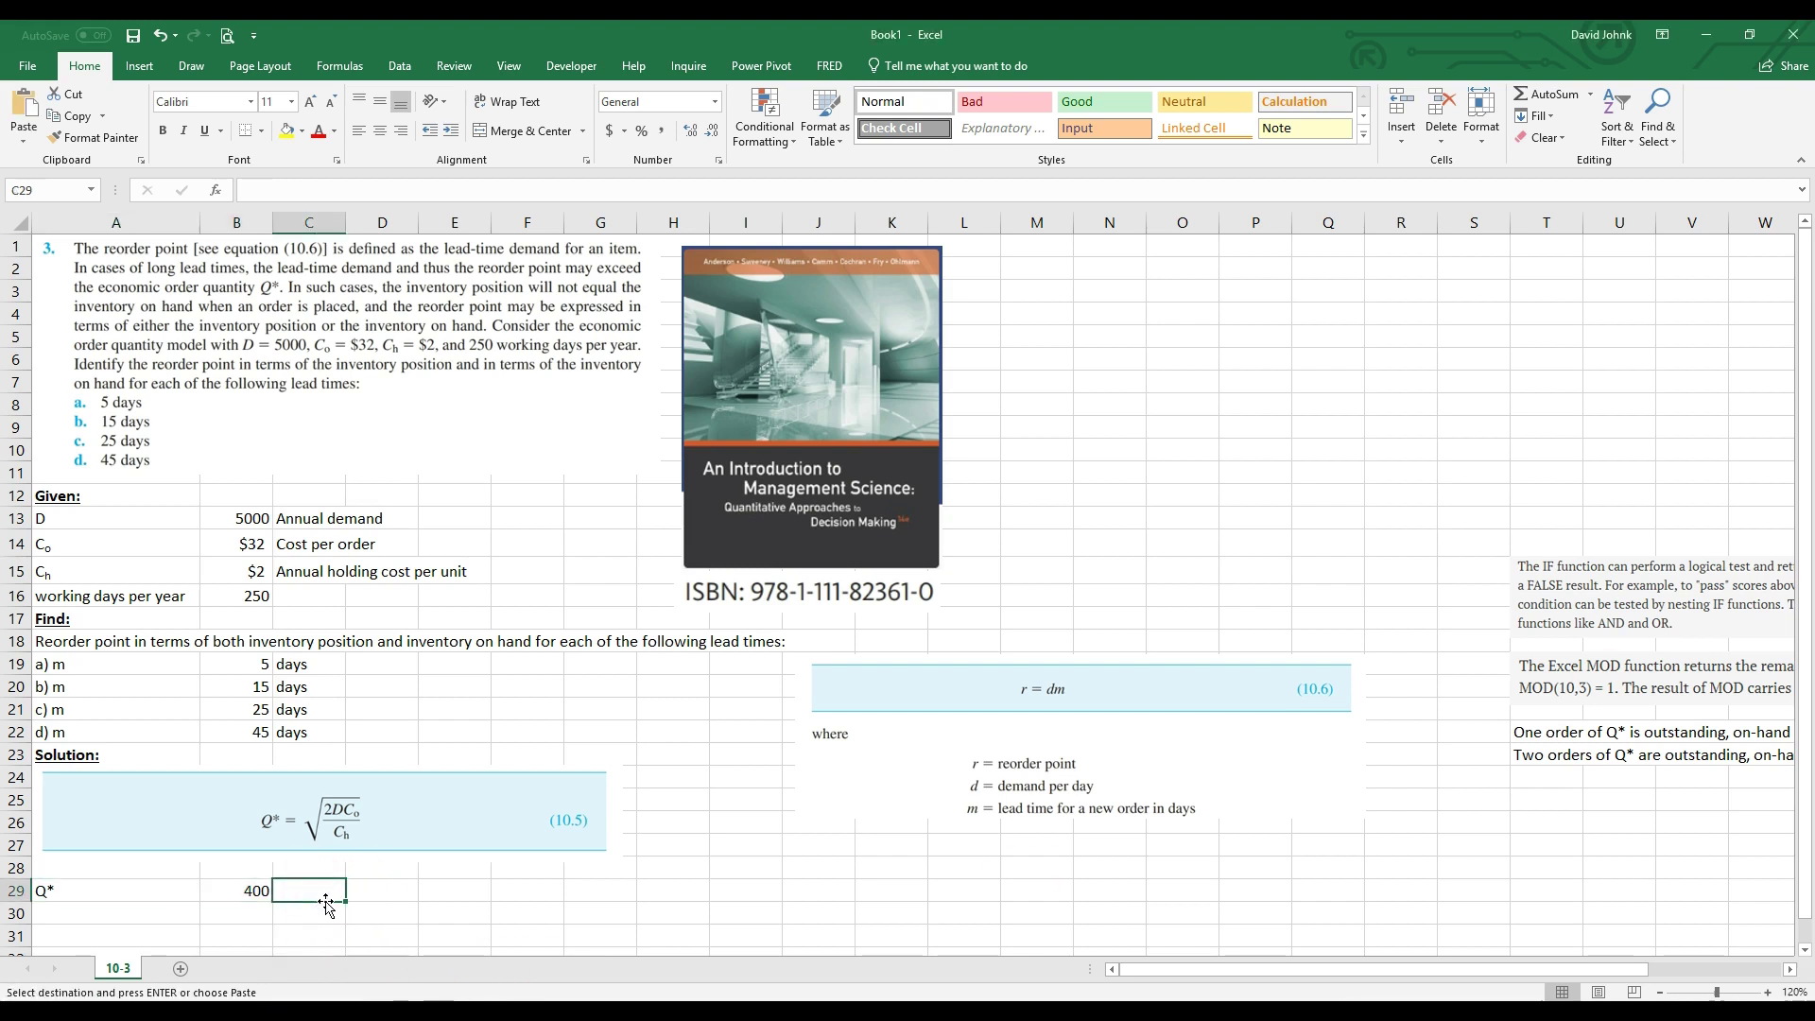
key(ctrl+v)
click(306, 931)
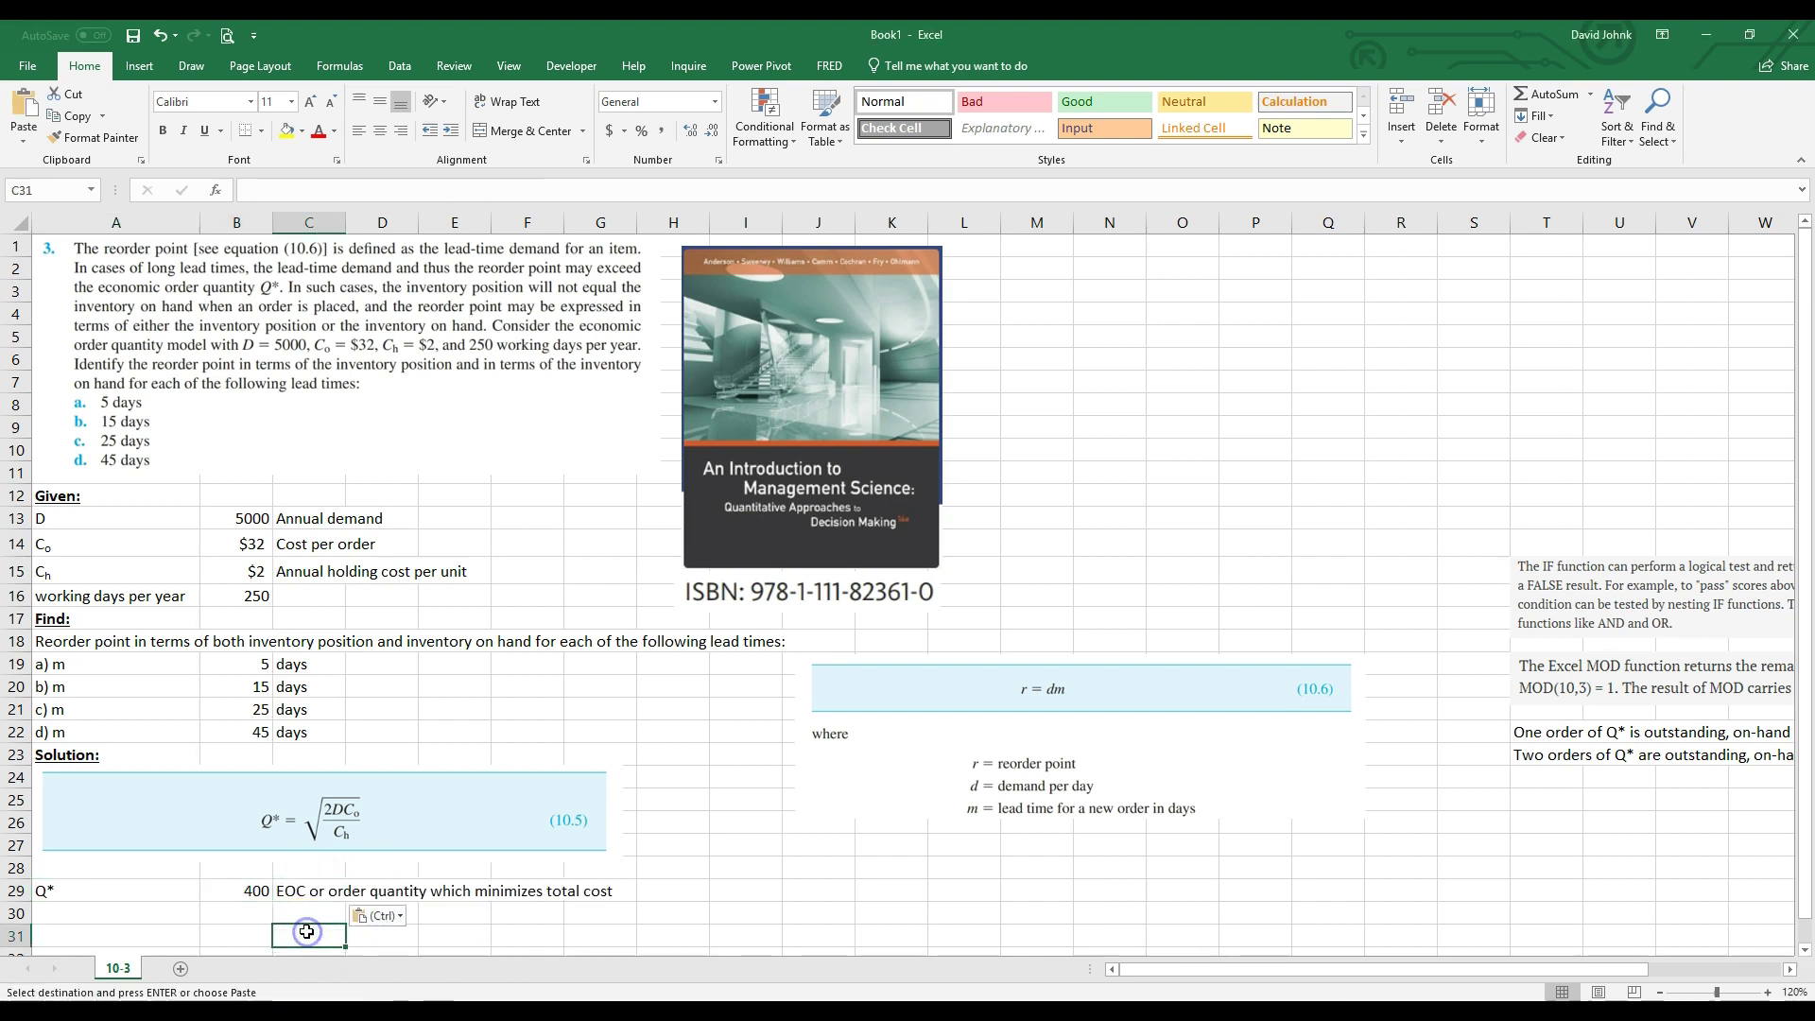
Move the r = dm picture to A30 below the Q* row and shrink it
click(126, 920)
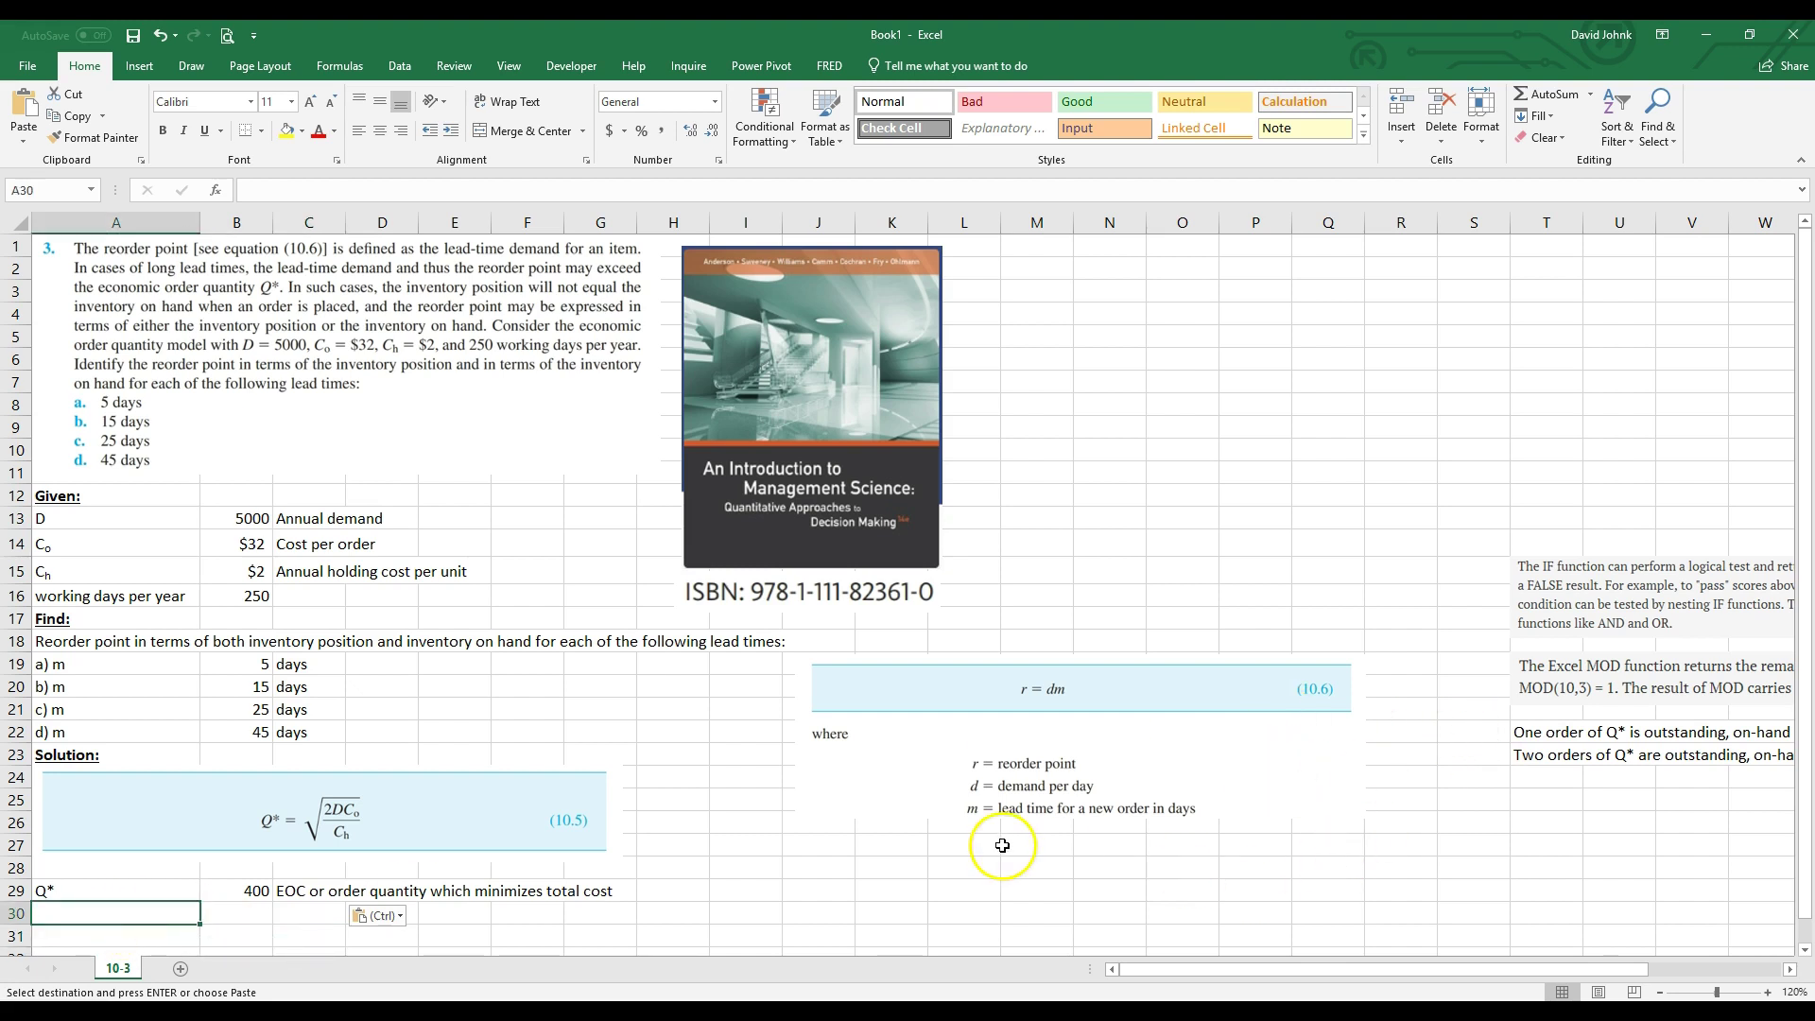
scroll(952, 811, down, 2)
drag(887, 571, 107, 799)
scroll(783, 864, down, 1)
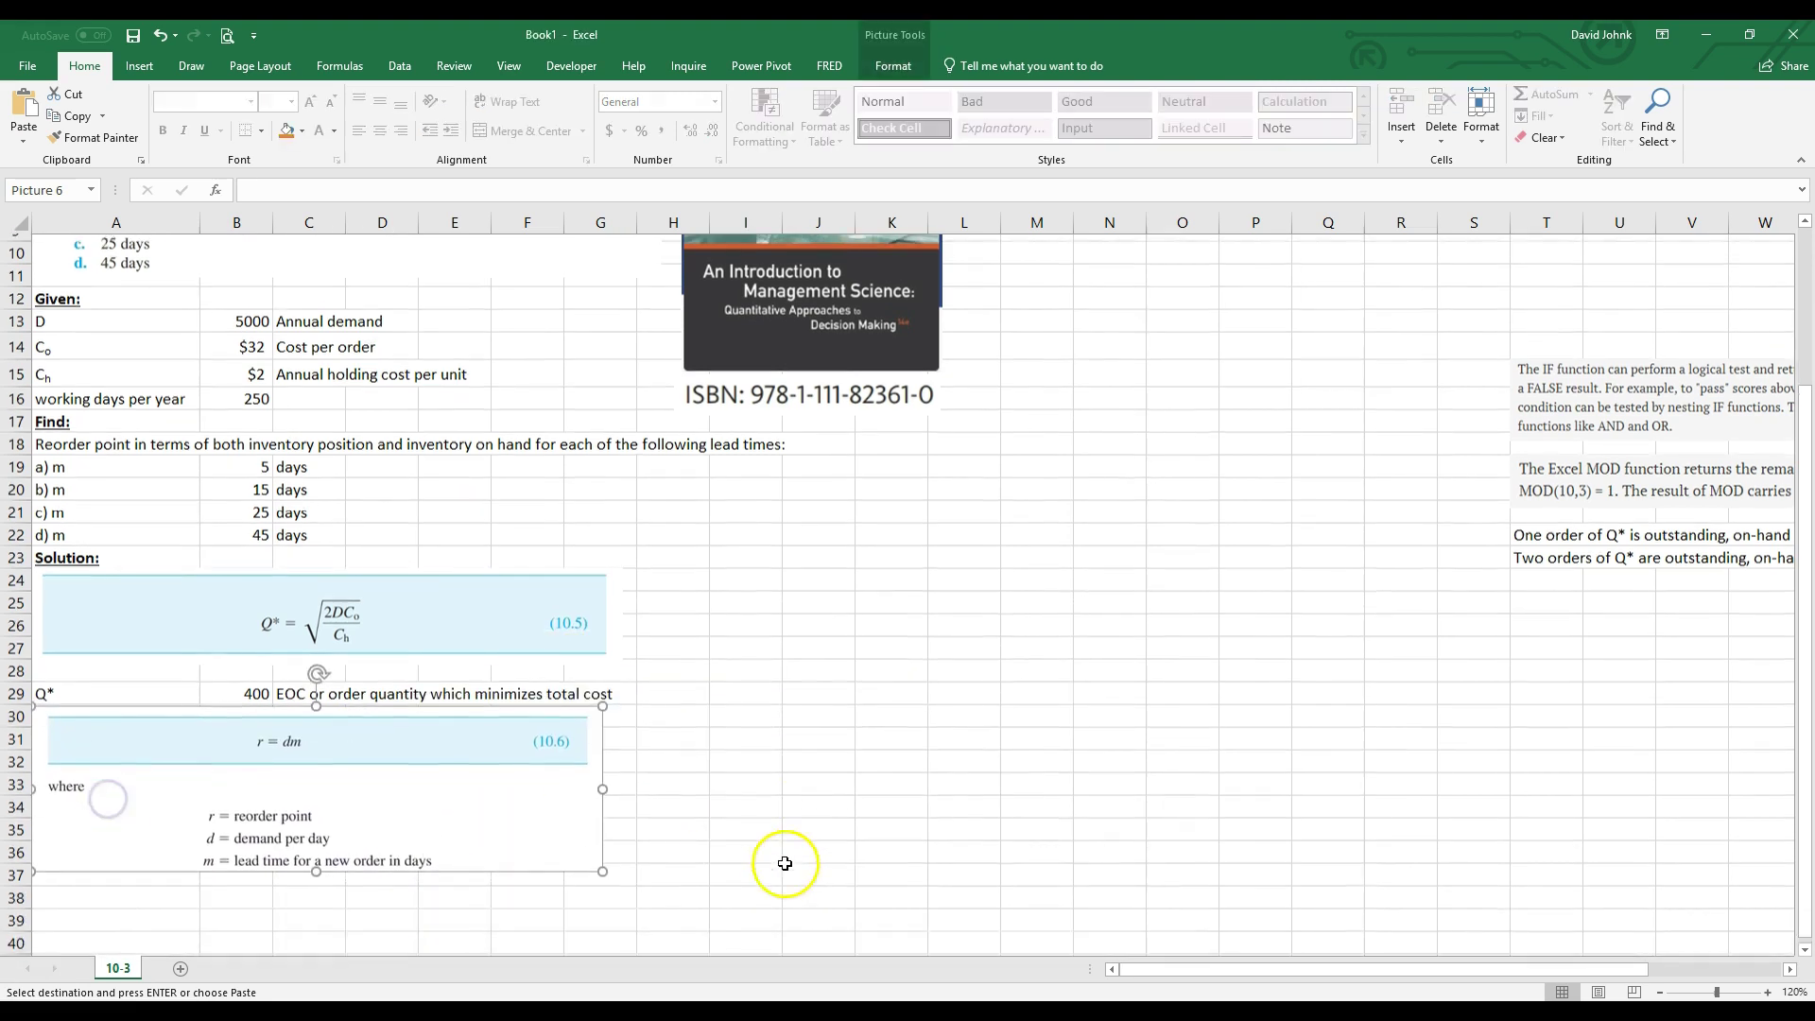
drag(601, 865, 567, 855)
click(815, 827)
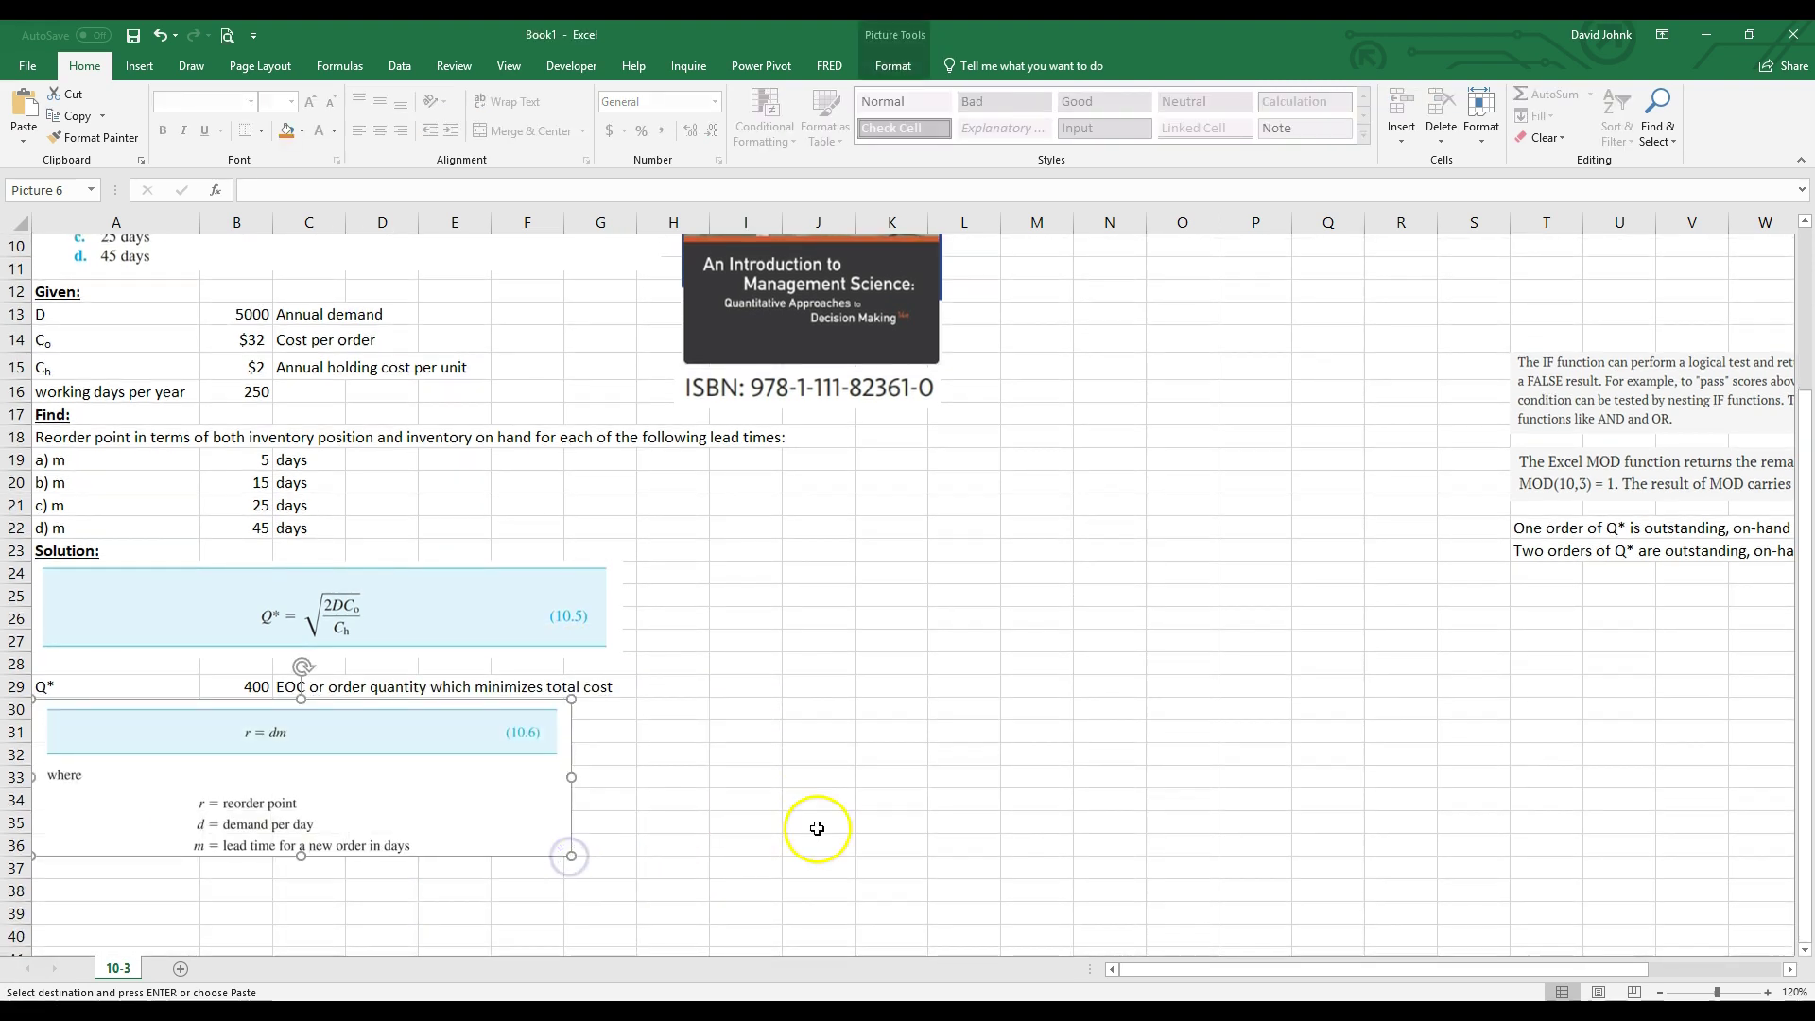
scroll(767, 819, up, 3)
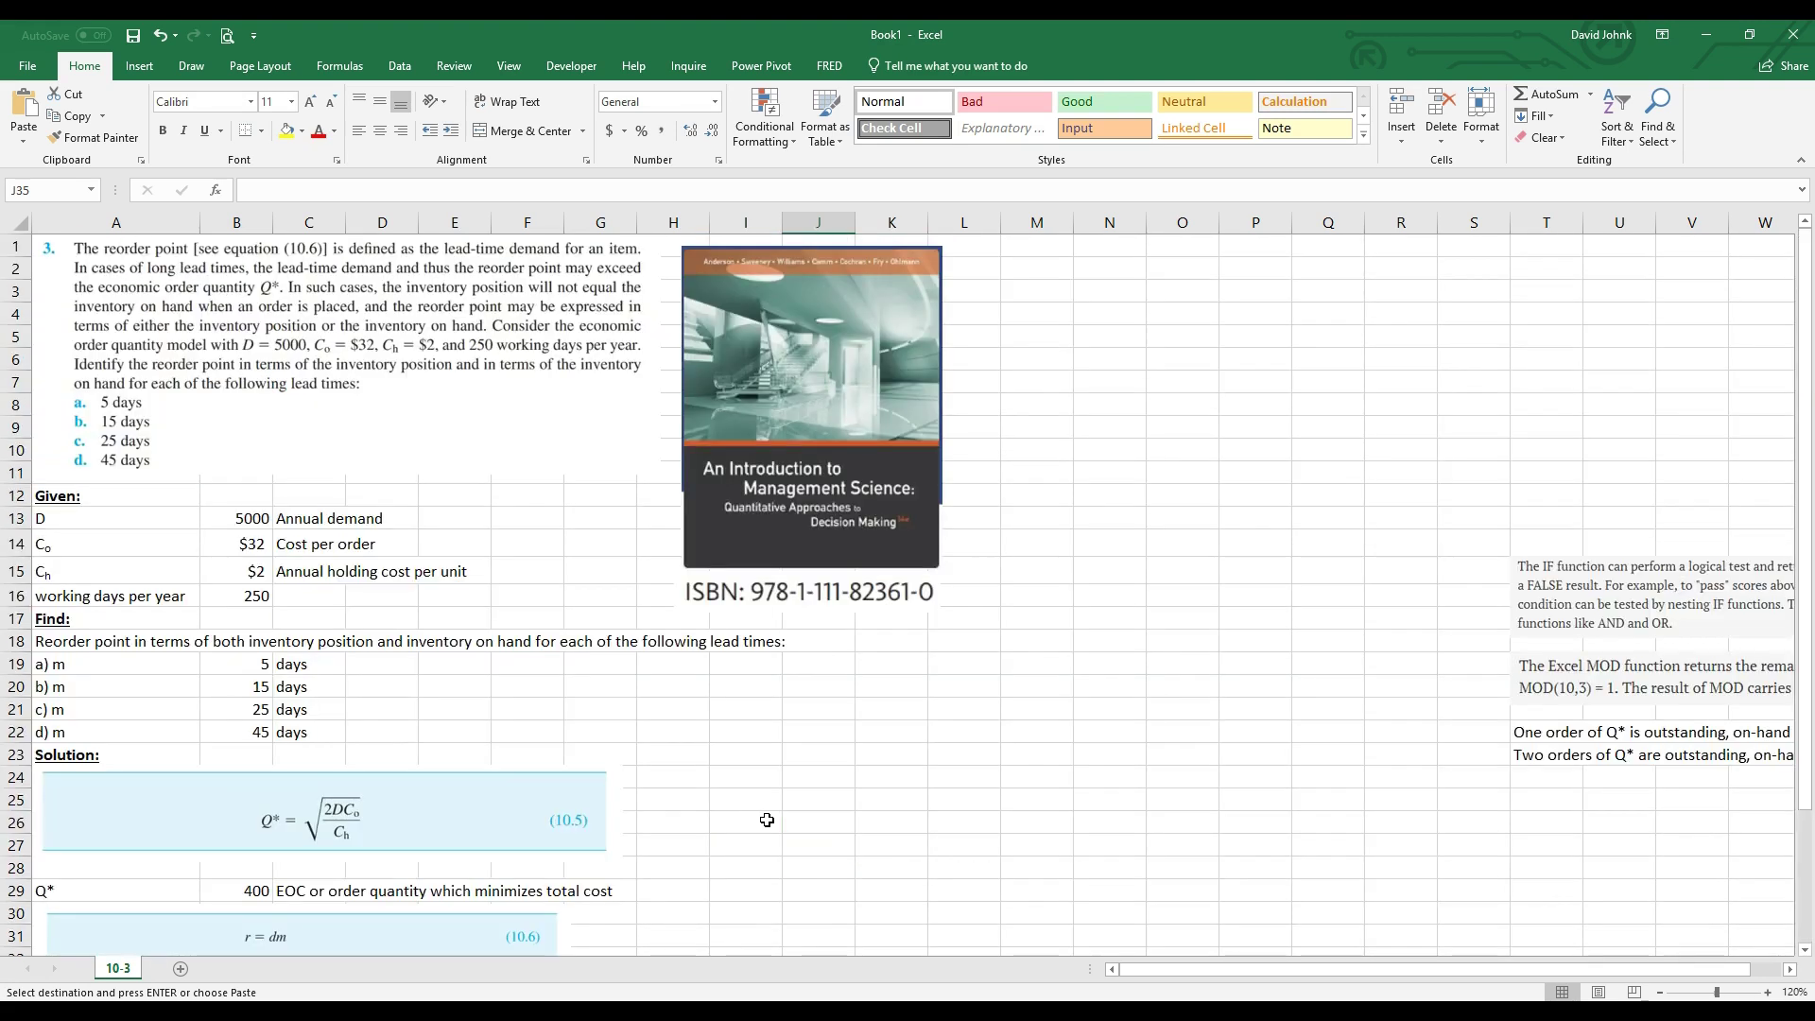
scroll(766, 820, down, 2)
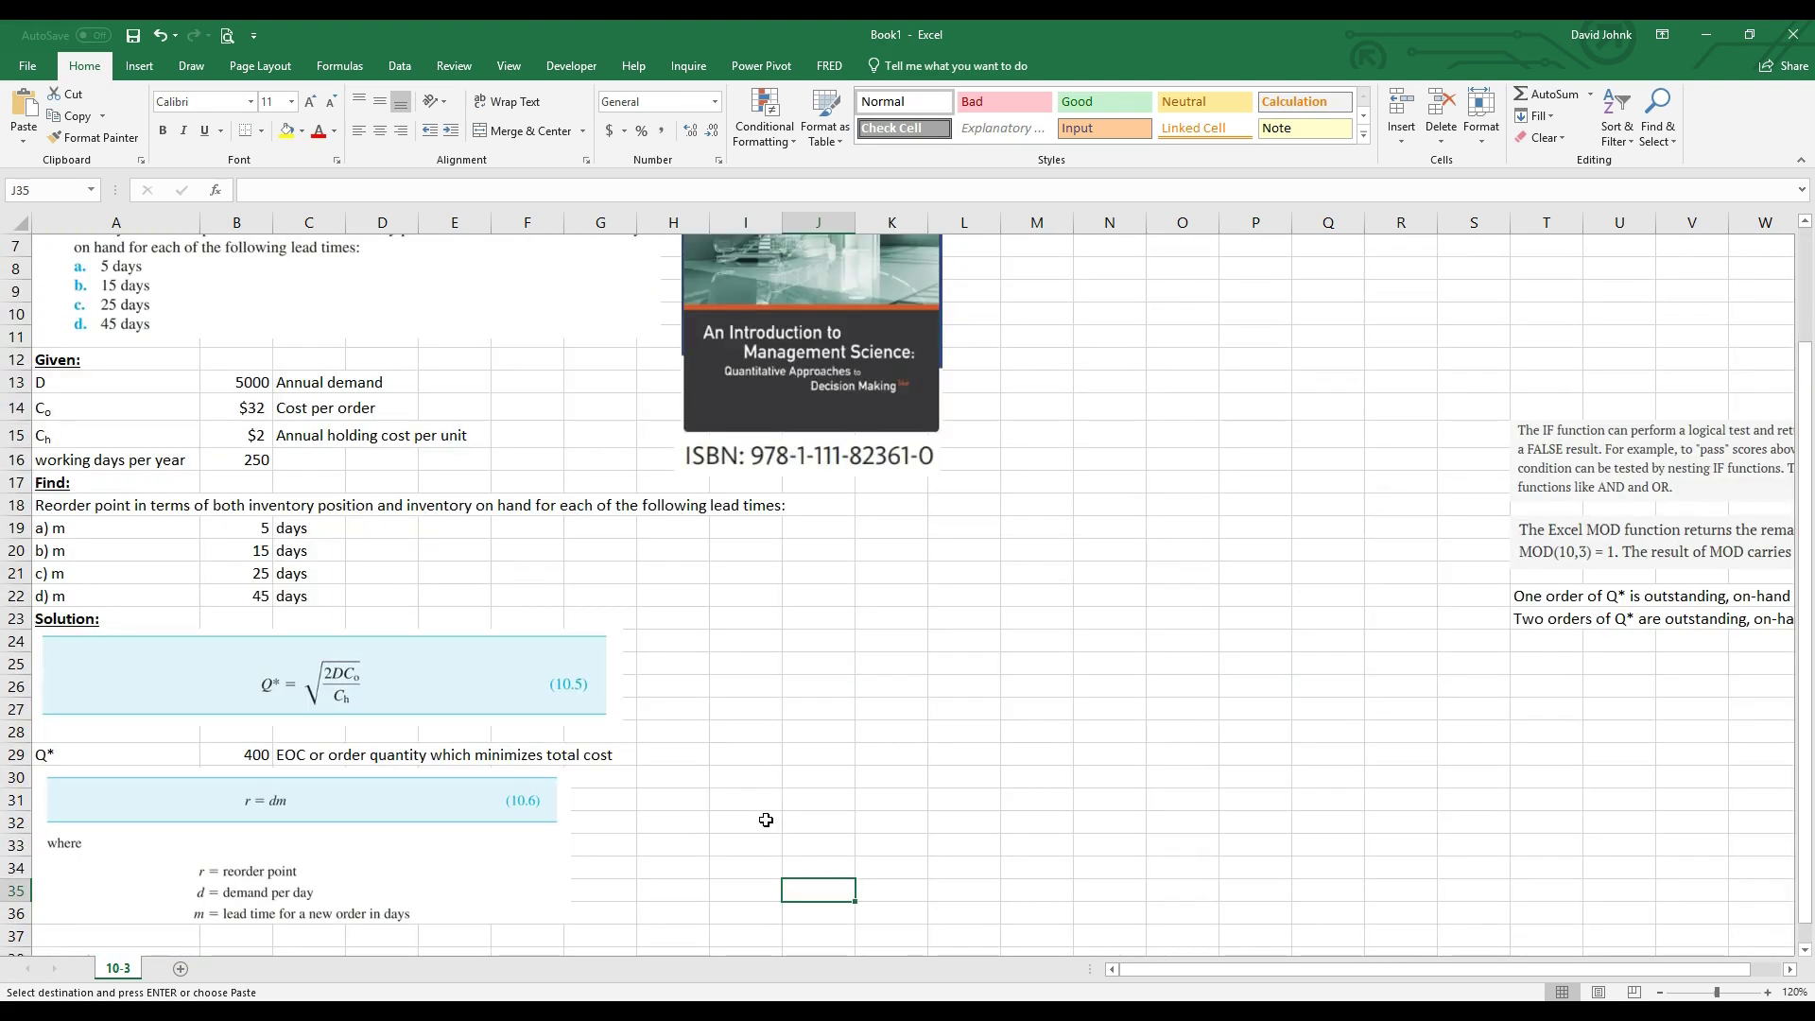
click(756, 813)
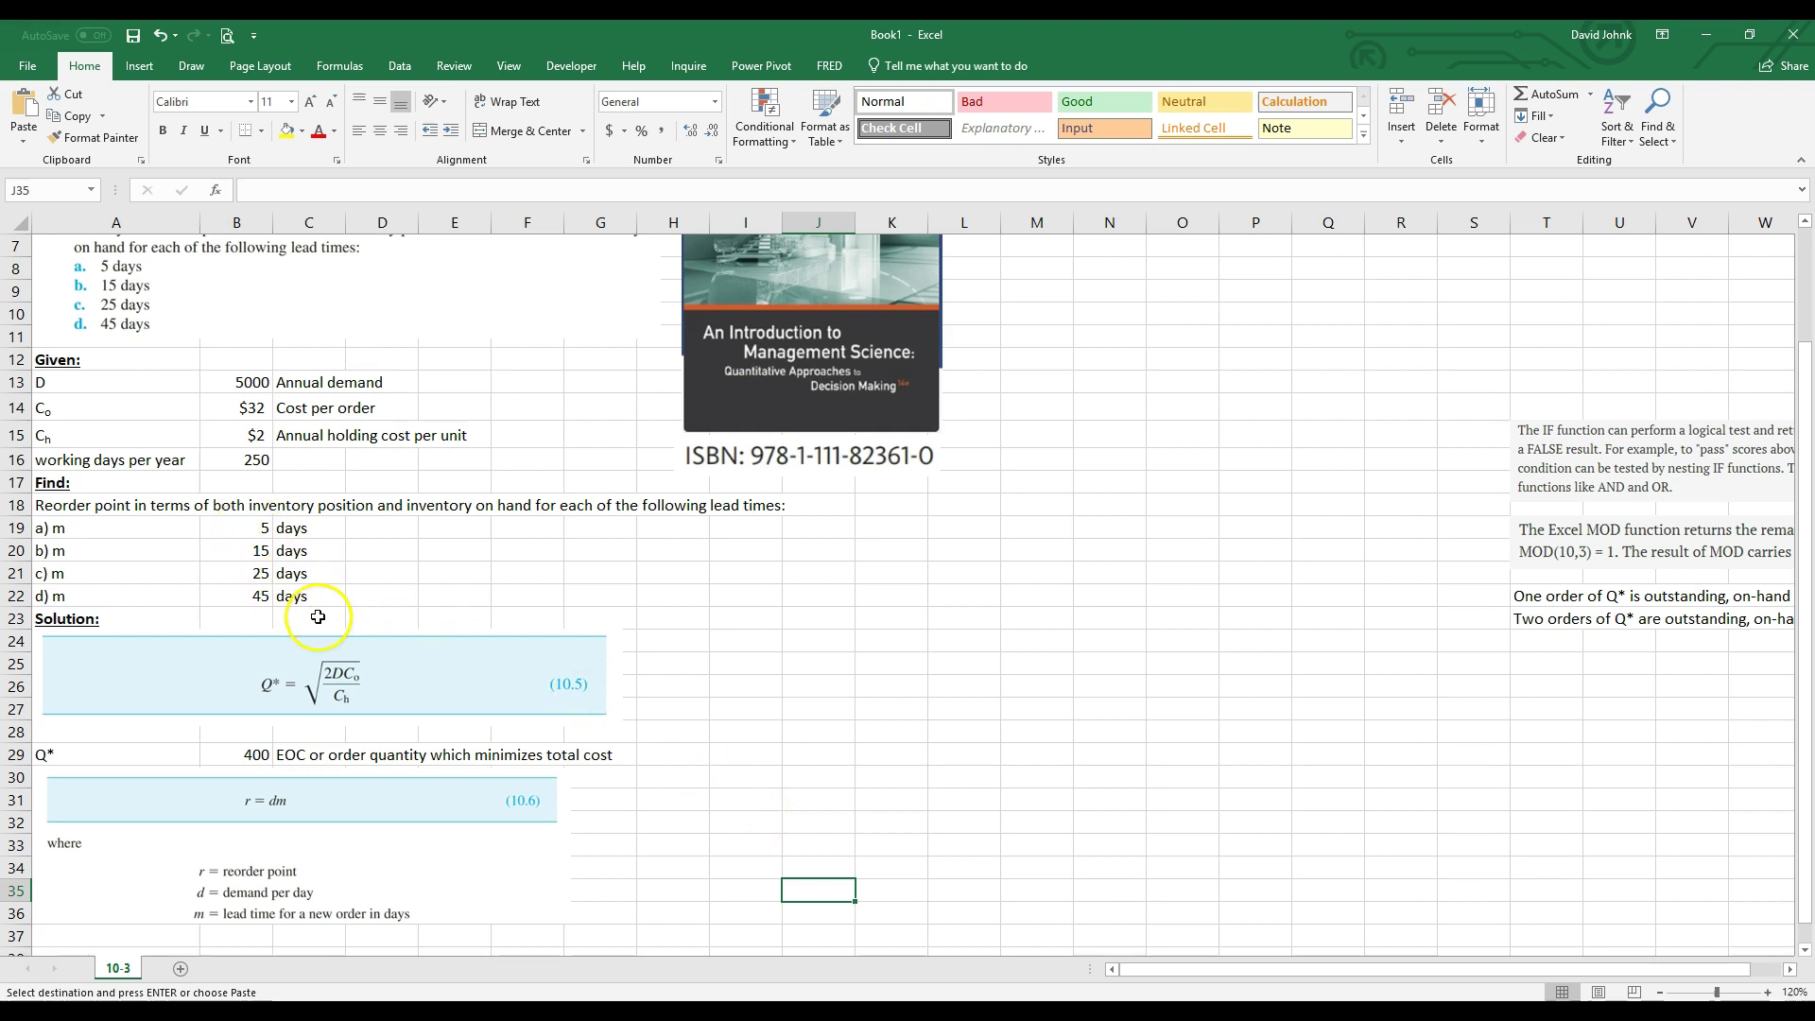
click(255, 528)
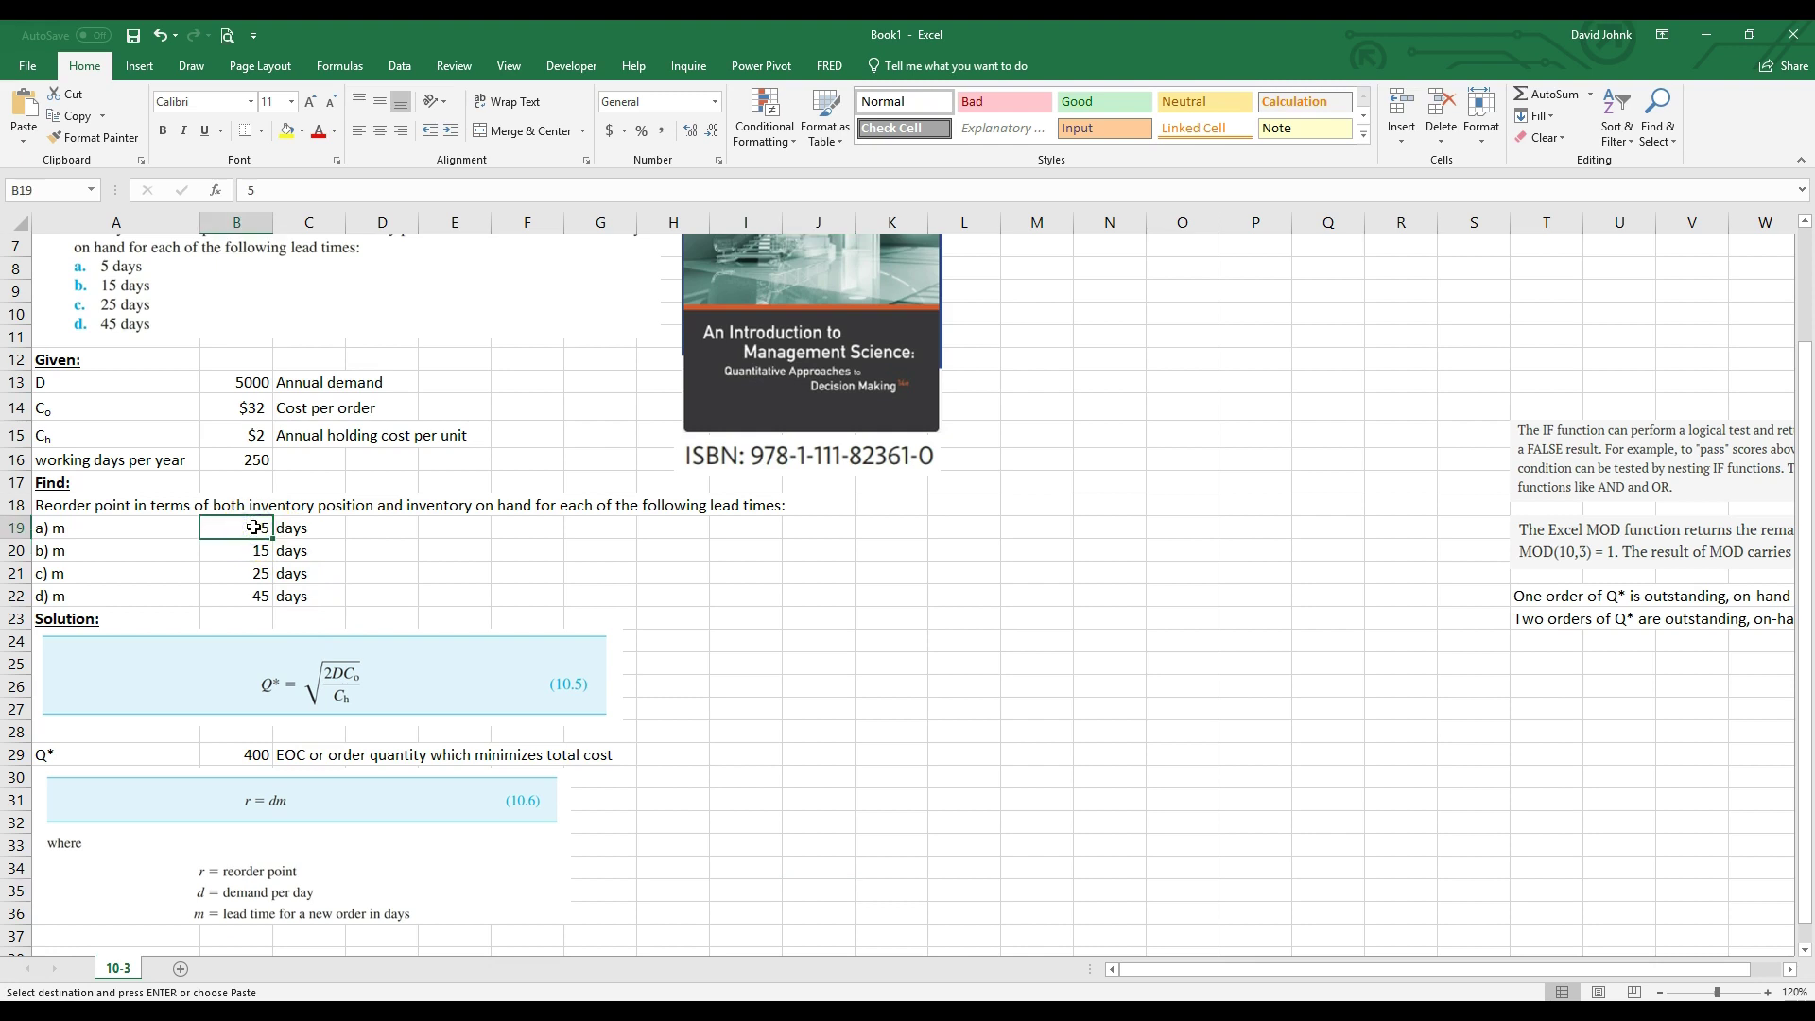
click(972, 725)
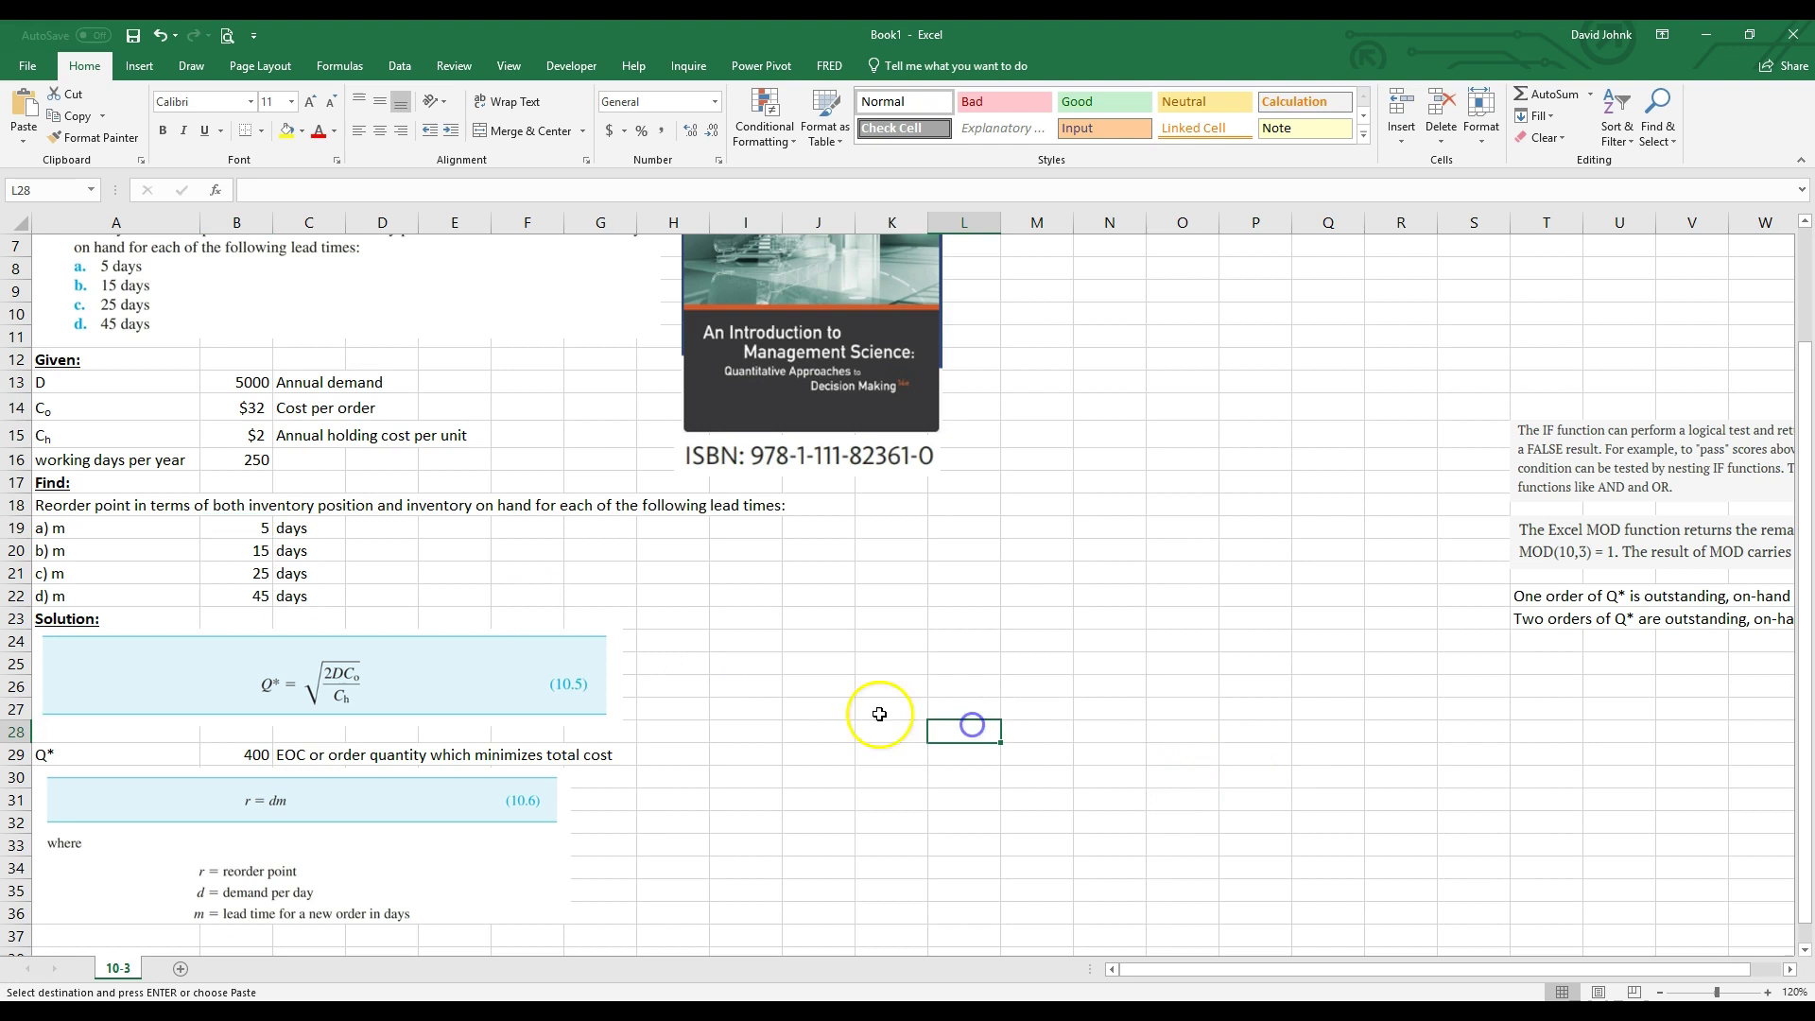
scroll(851, 709, down, 2)
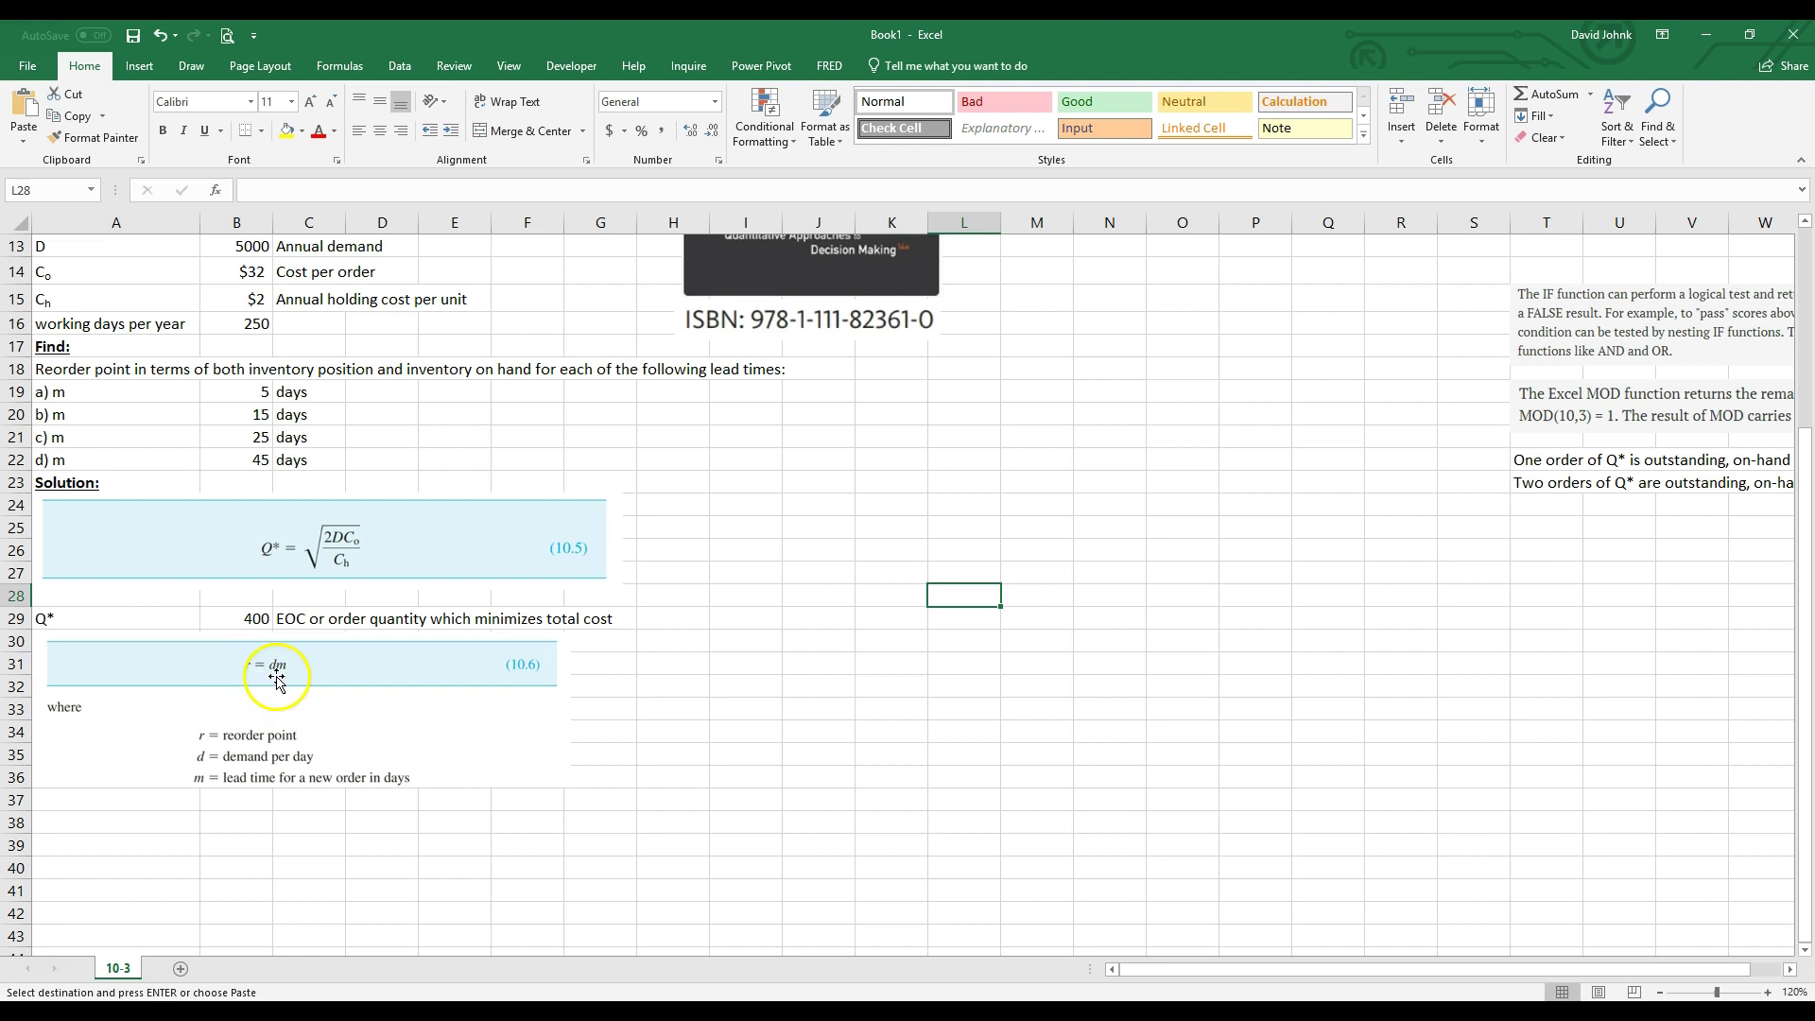
click(122, 822)
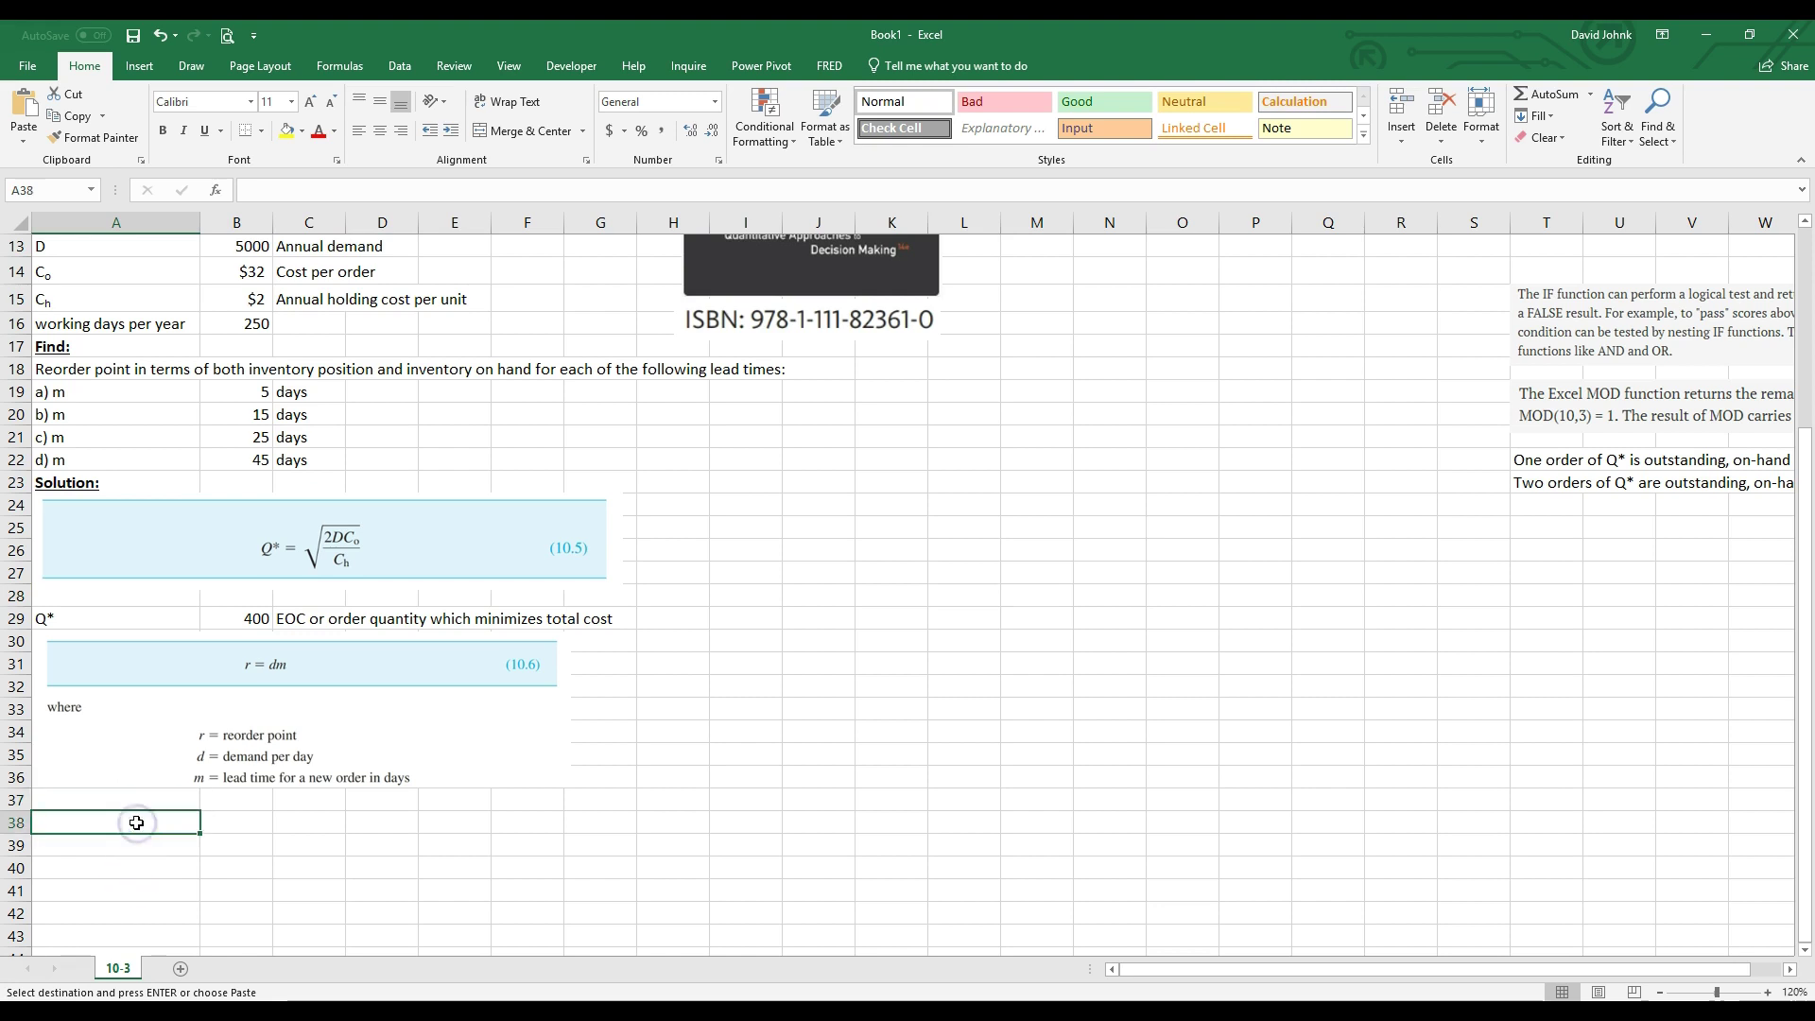
Label cell A38 'd' for daily demand
drag(69, 394, 219, 458)
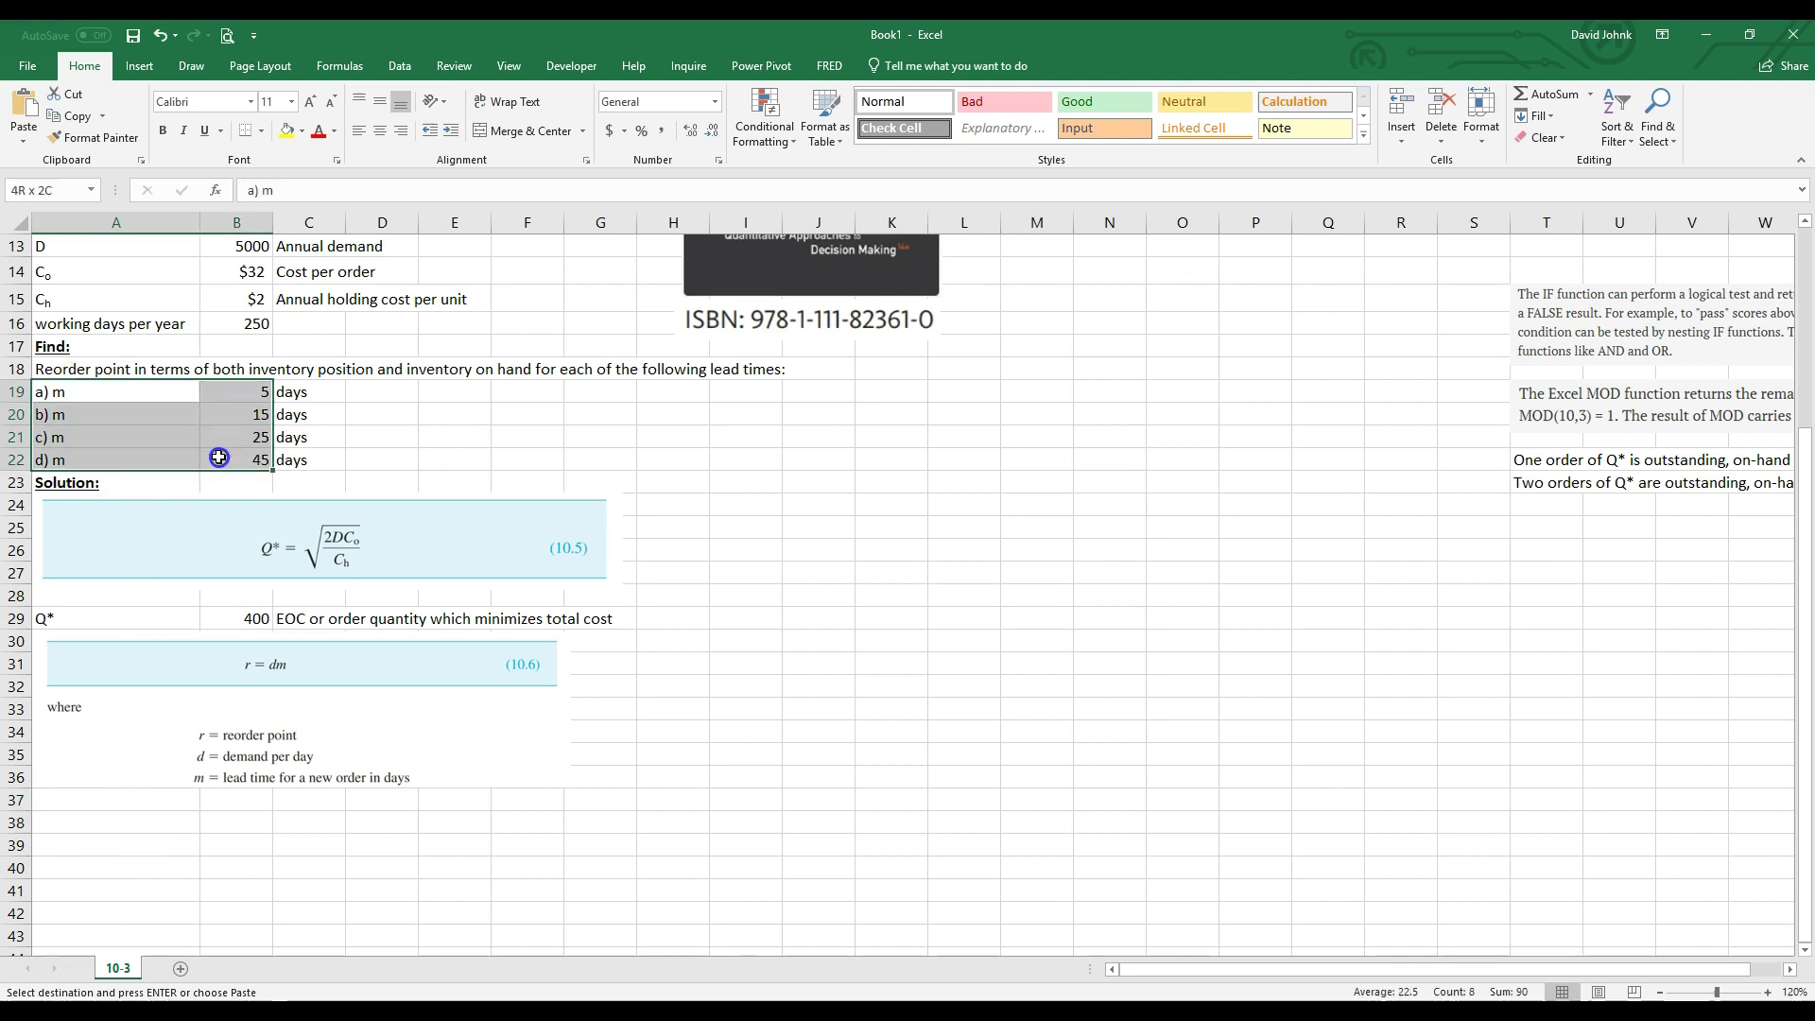
scroll(227, 435, up, 4)
click(173, 523)
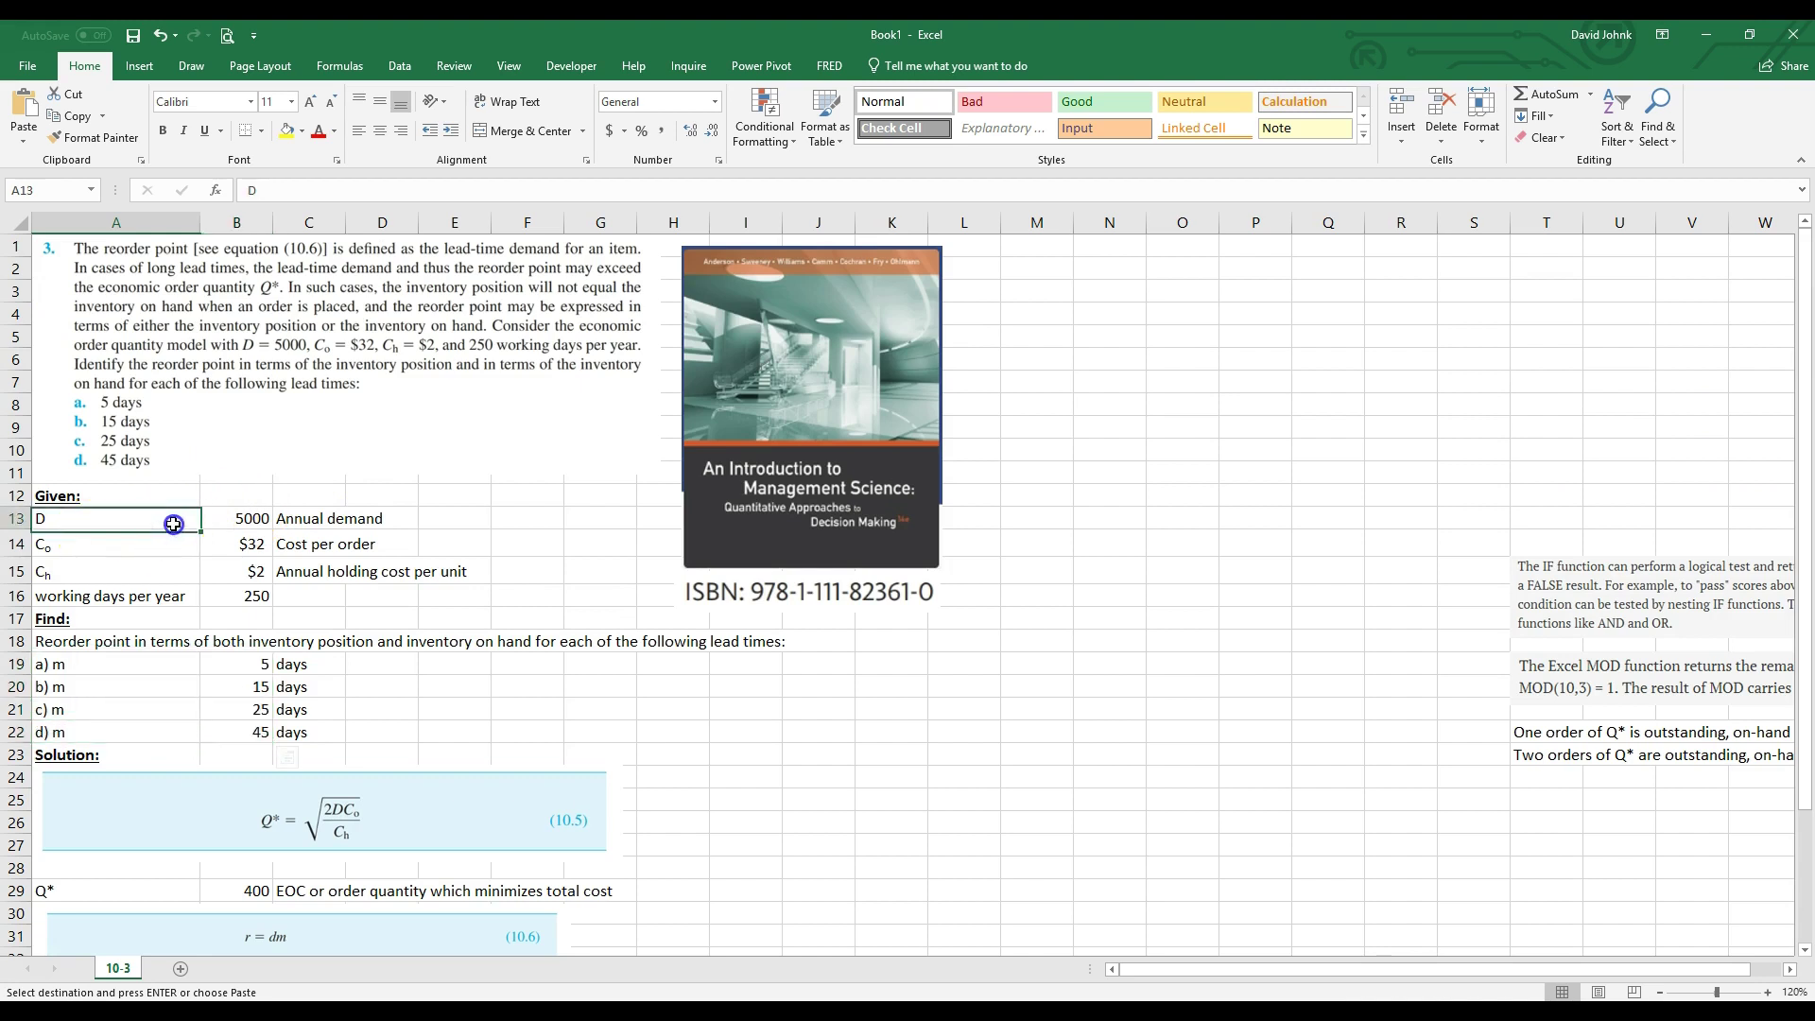
drag(173, 523, 236, 596)
scroll(227, 590, down, 3)
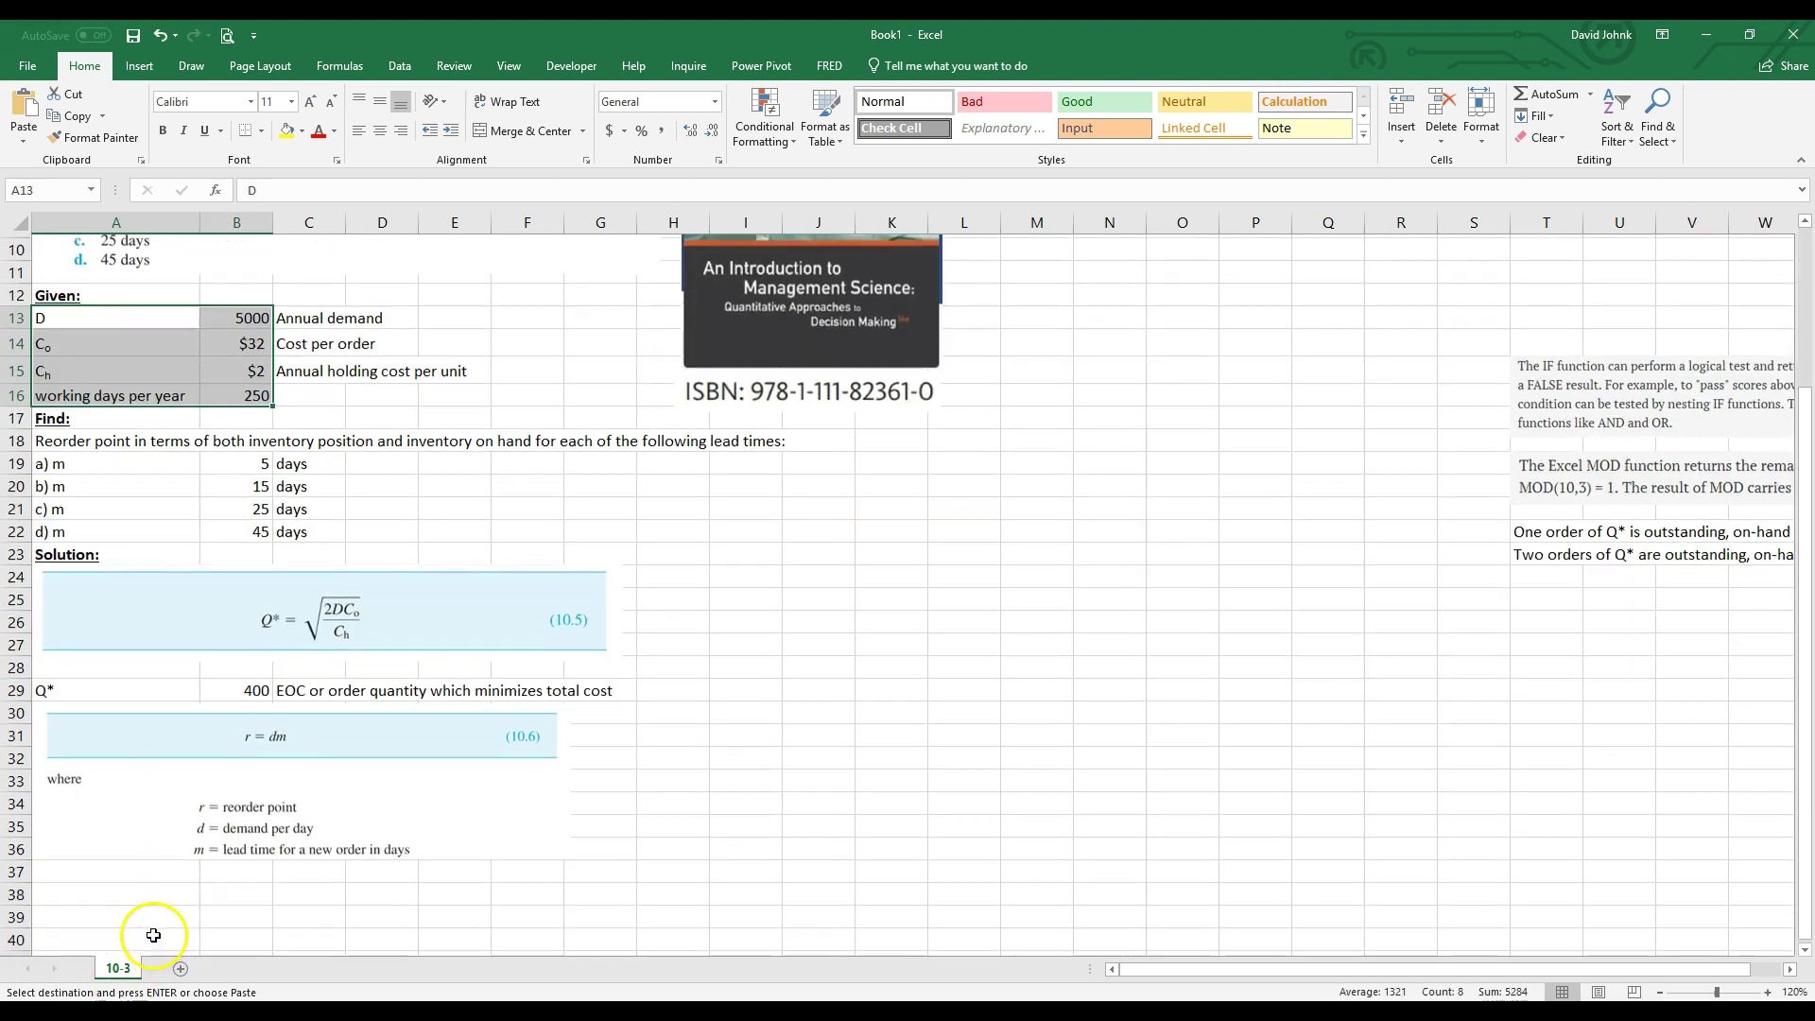
click(90, 888)
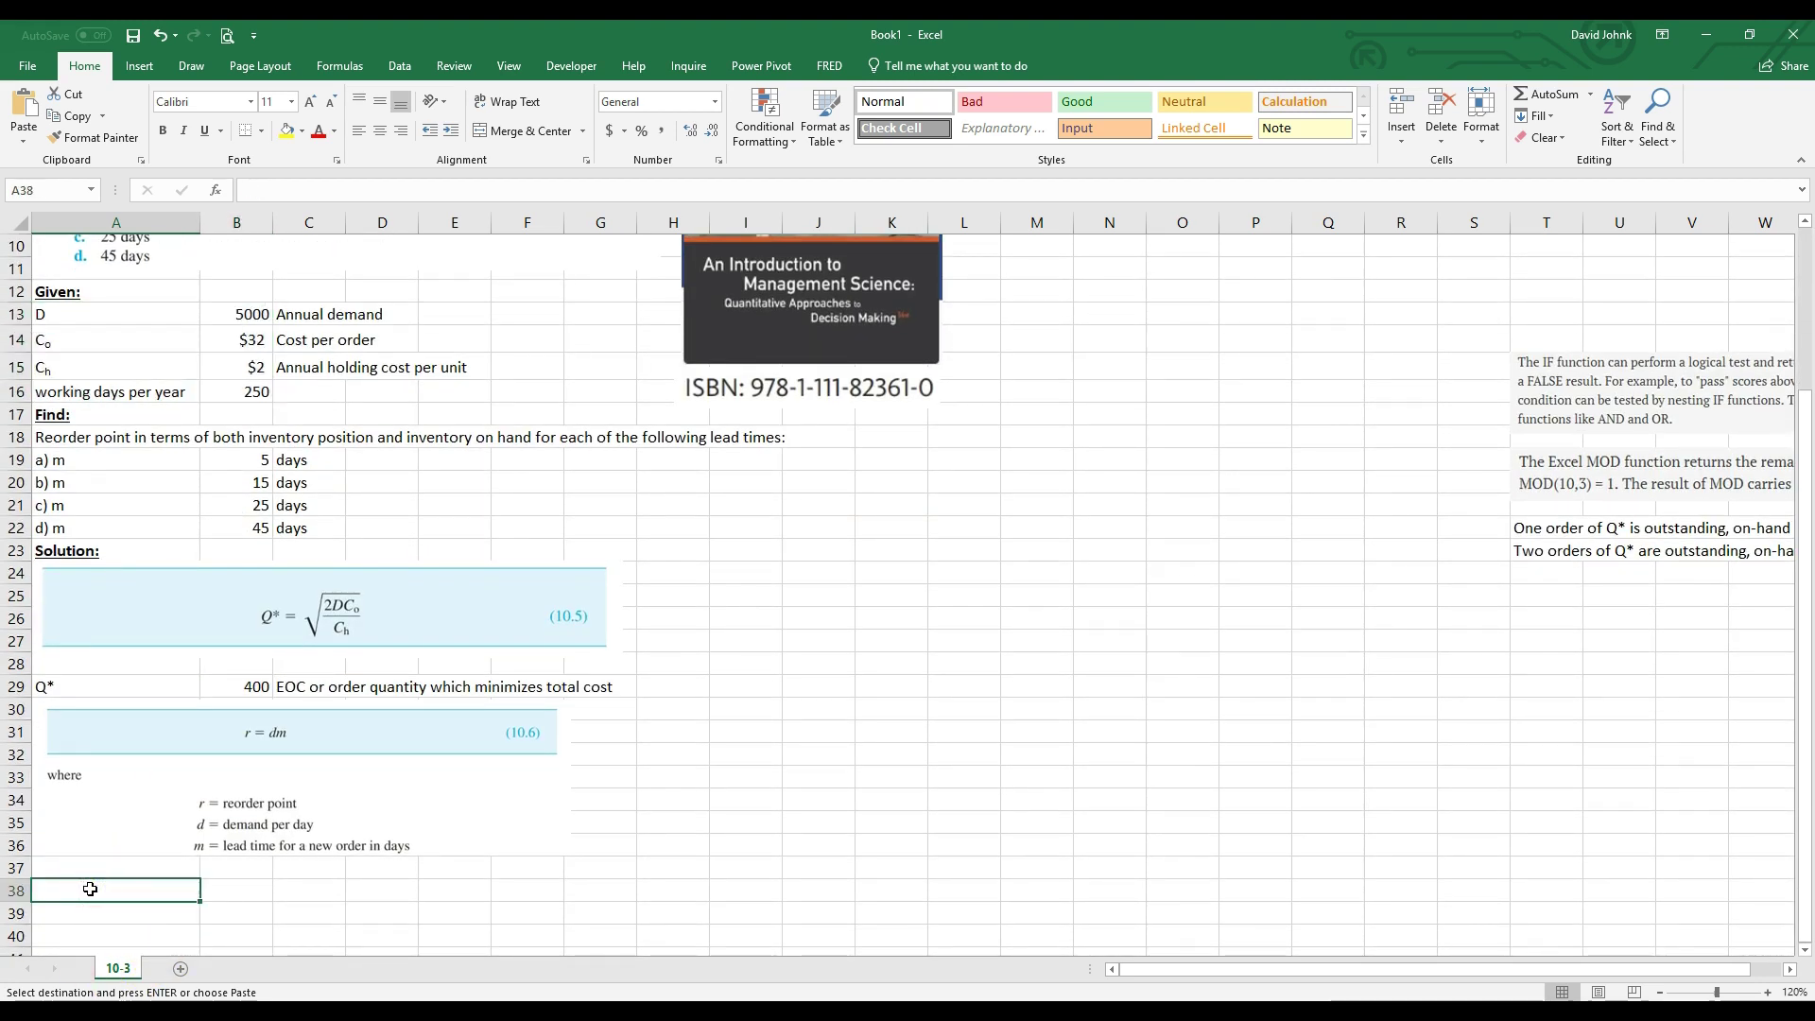
text(d)
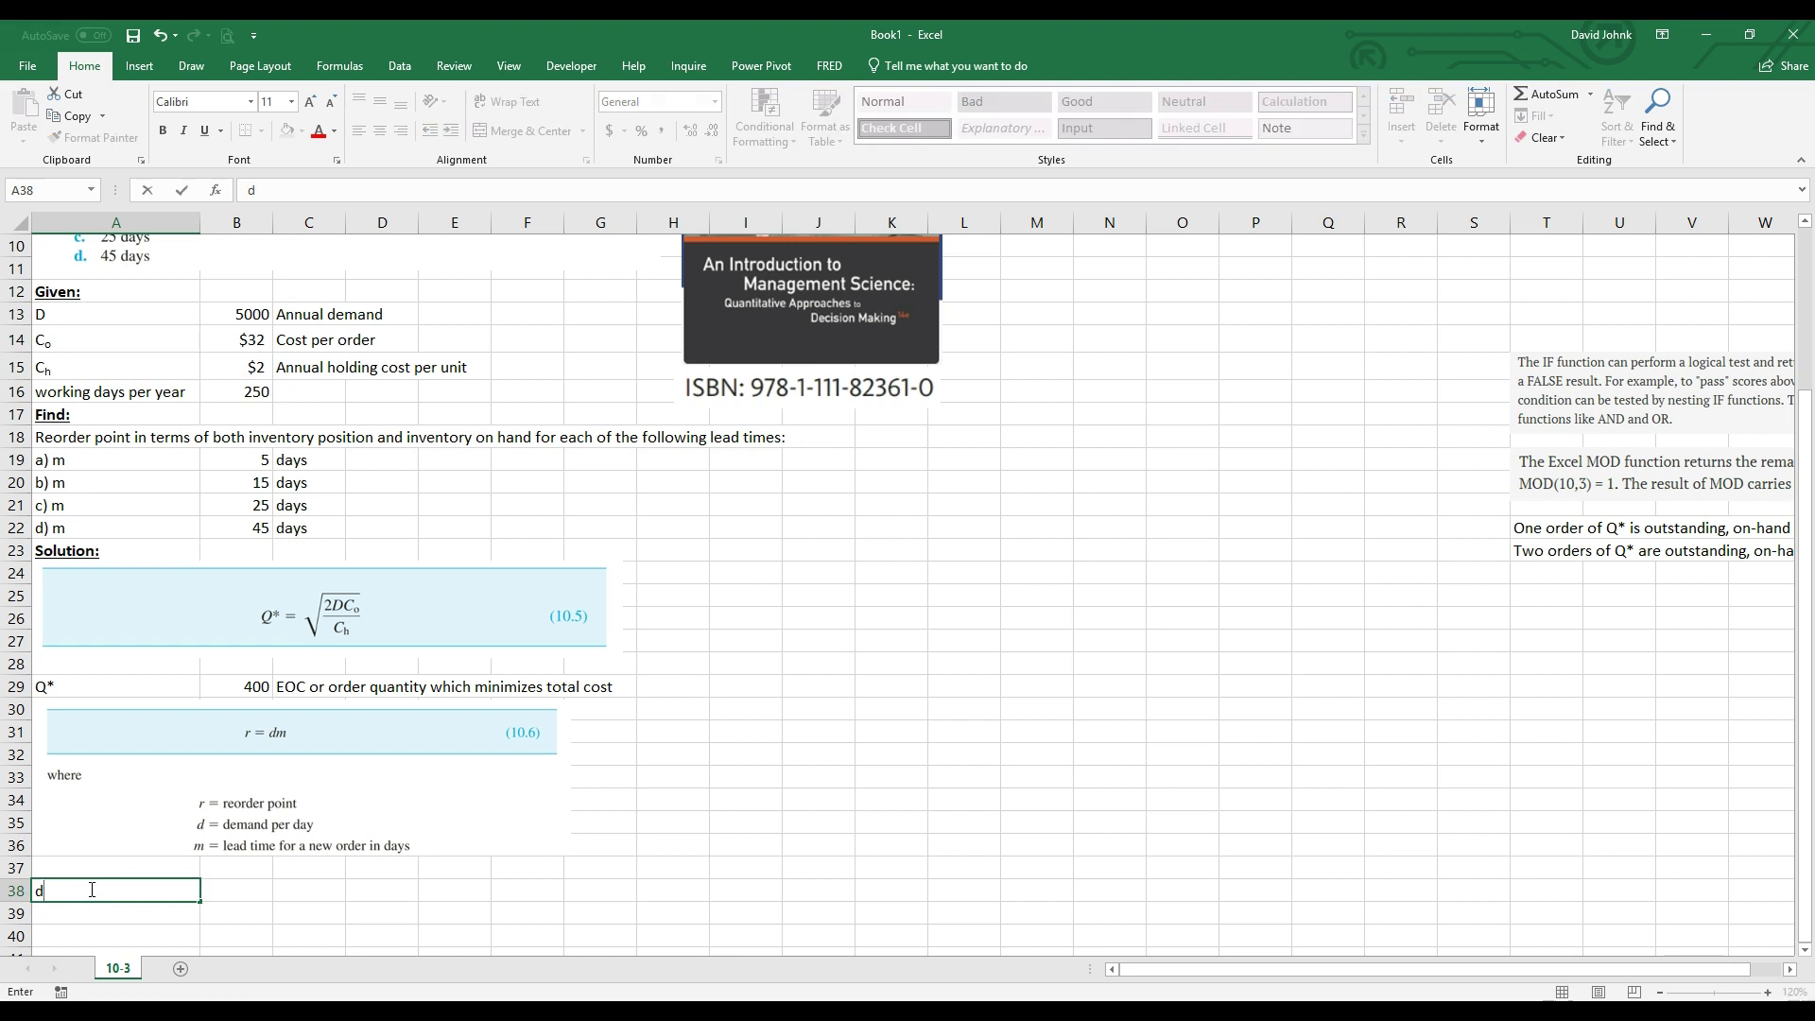
key(Tab)
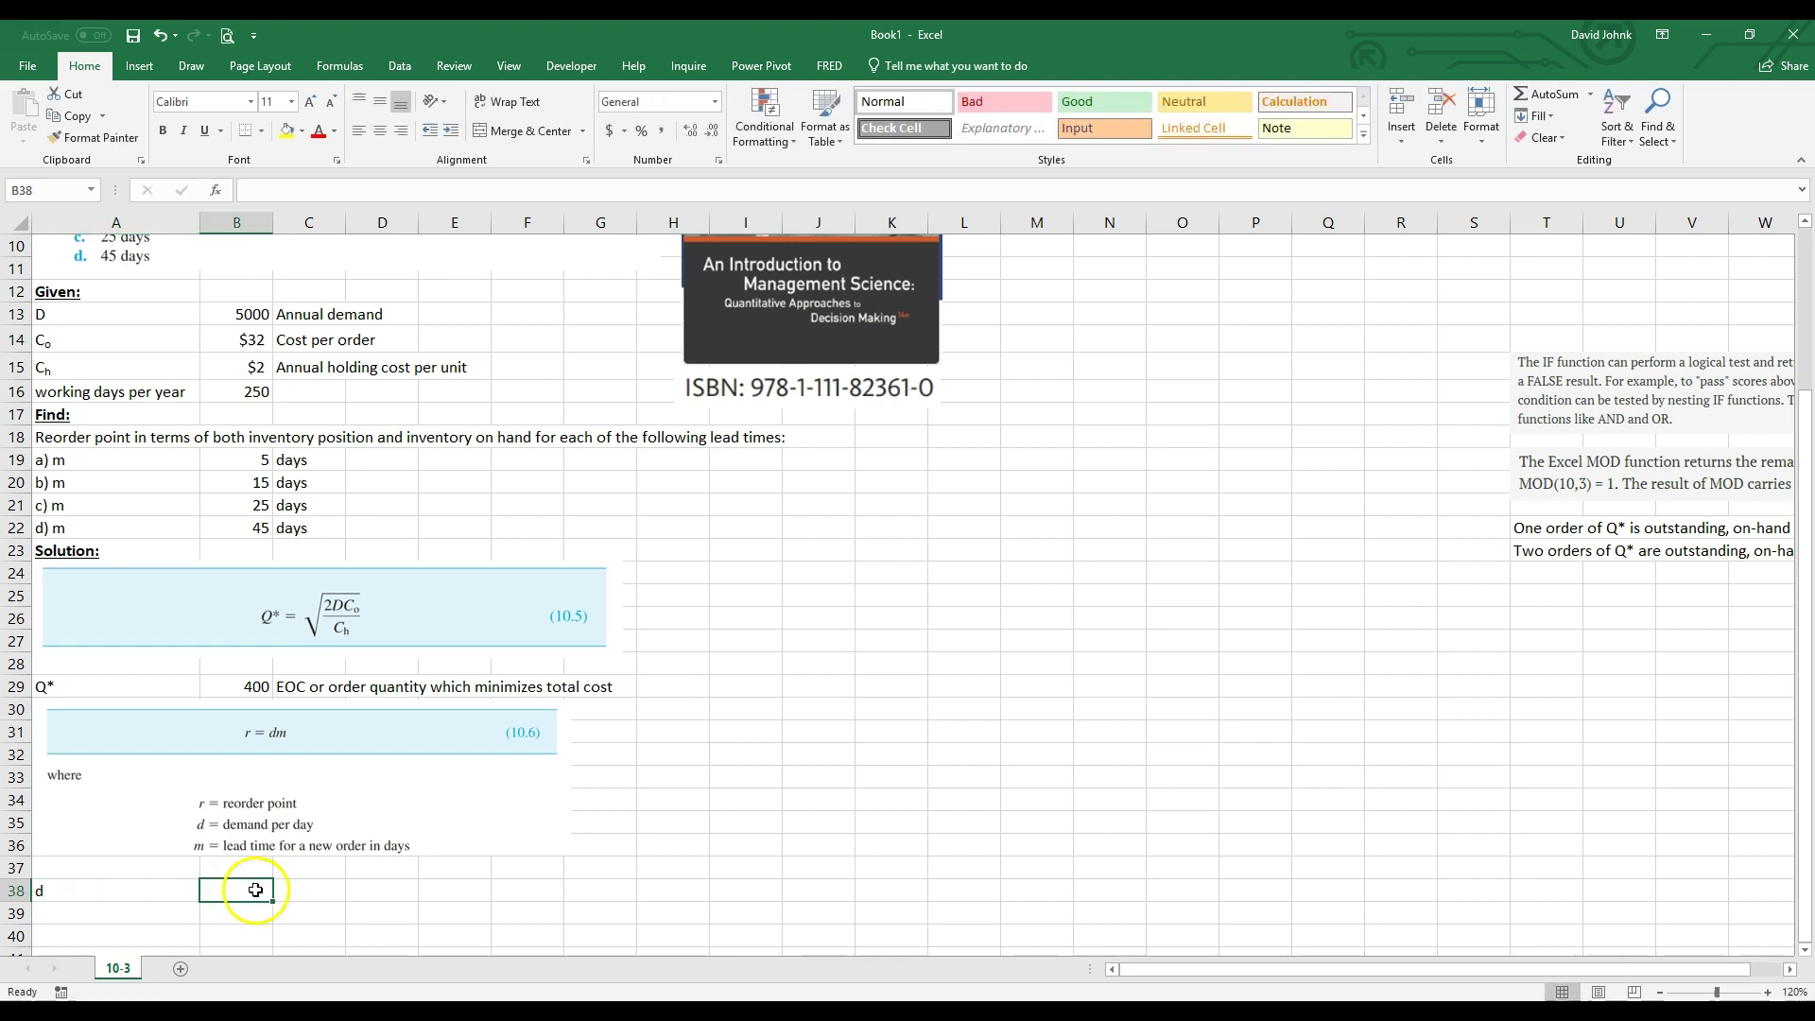
Enter =B13/B16 in B38 to compute a daily demand of 20
scroll(280, 700, up, 1)
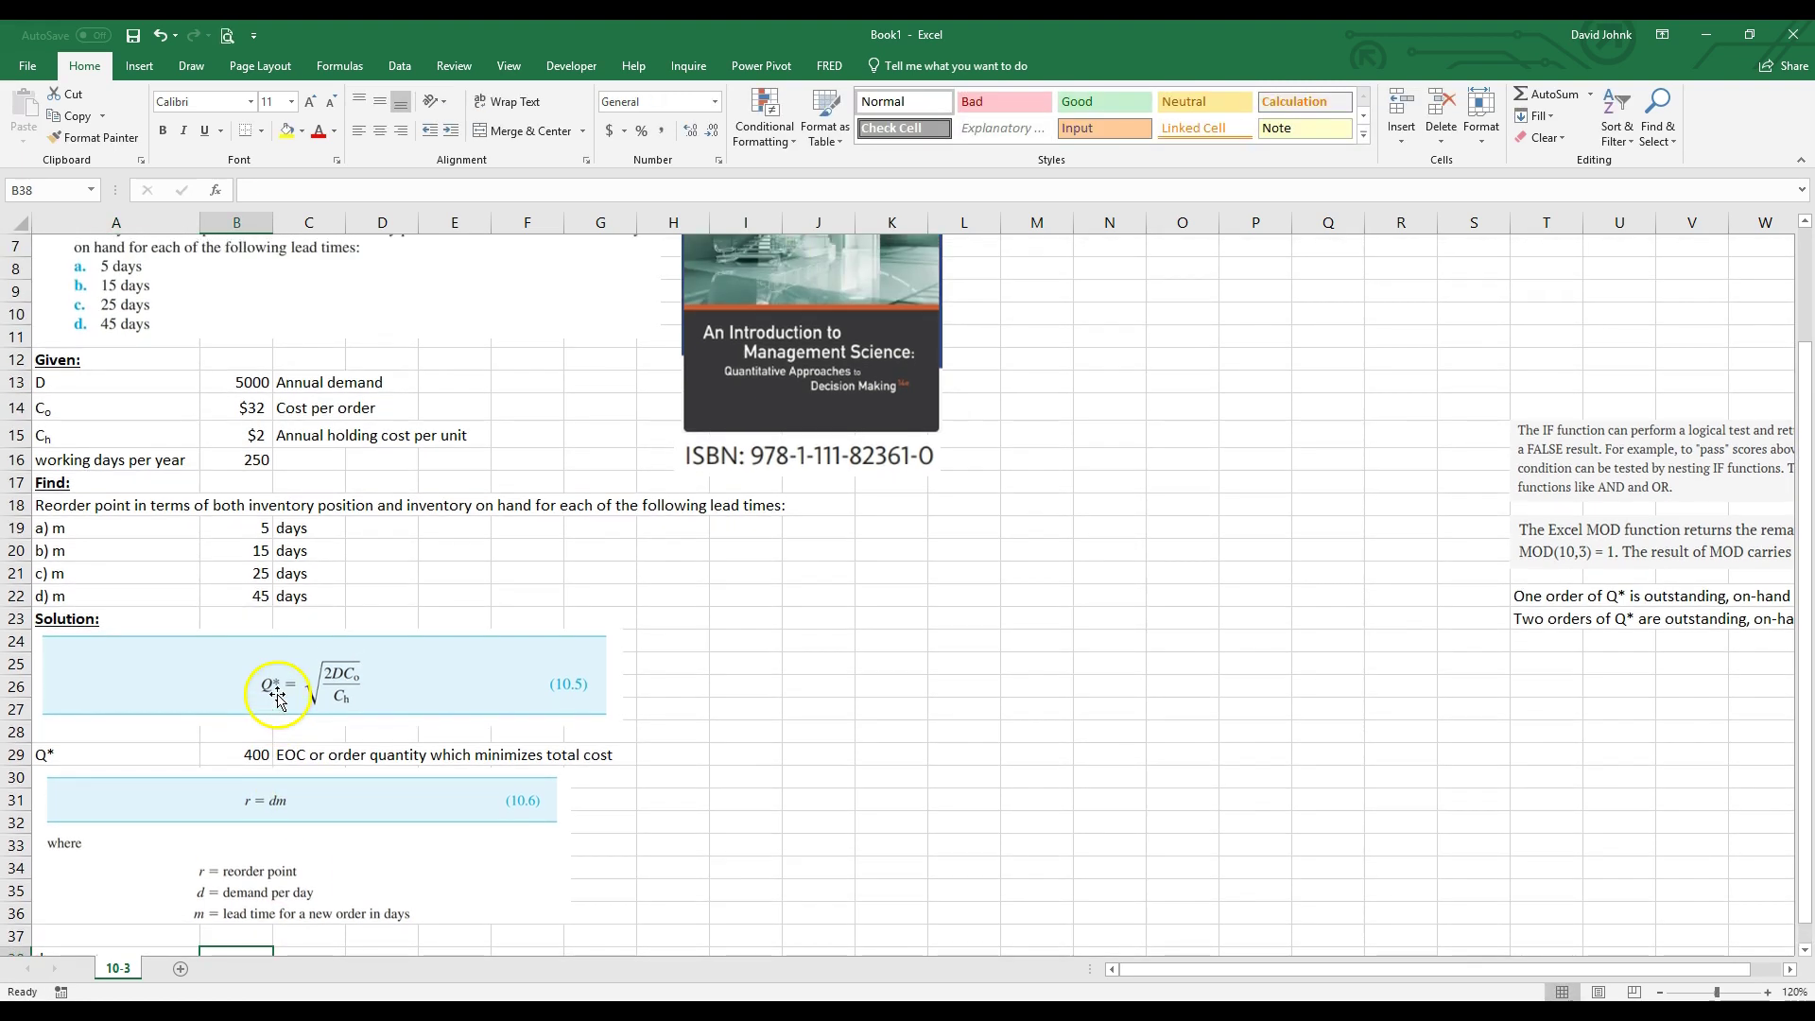
click(252, 379)
scroll(270, 413, down, 2)
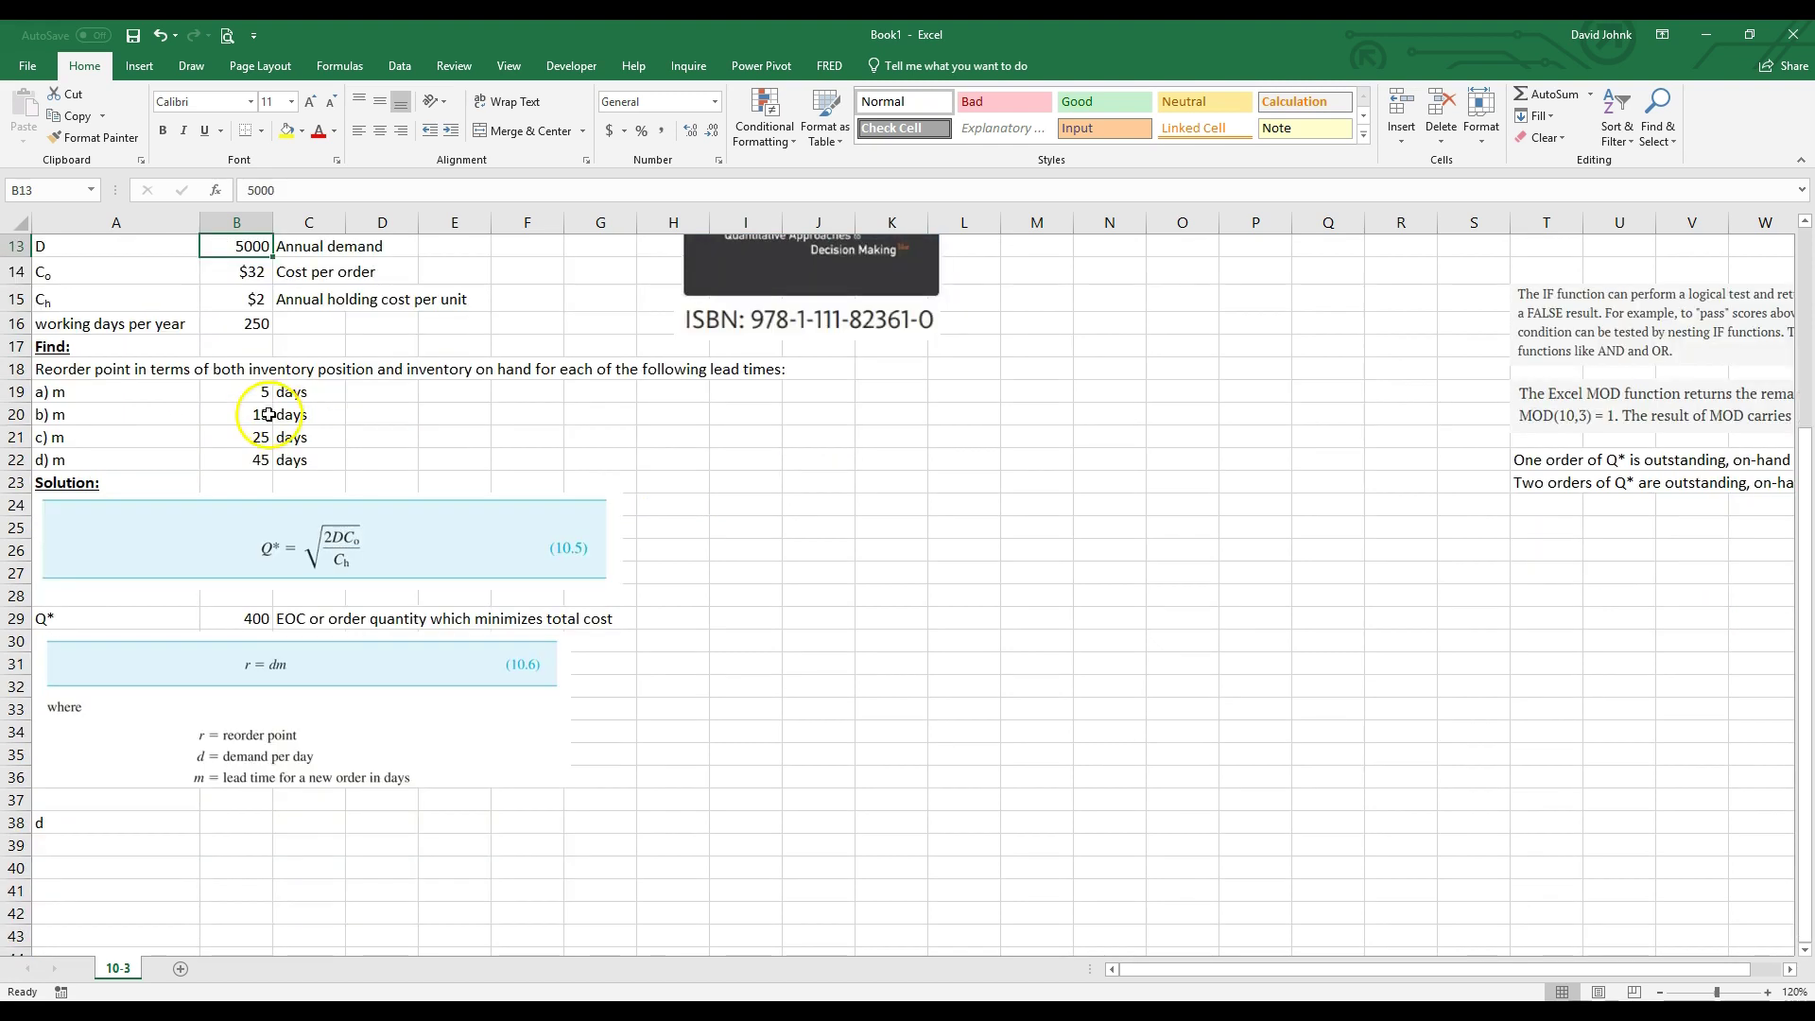
click(225, 837)
click(228, 829)
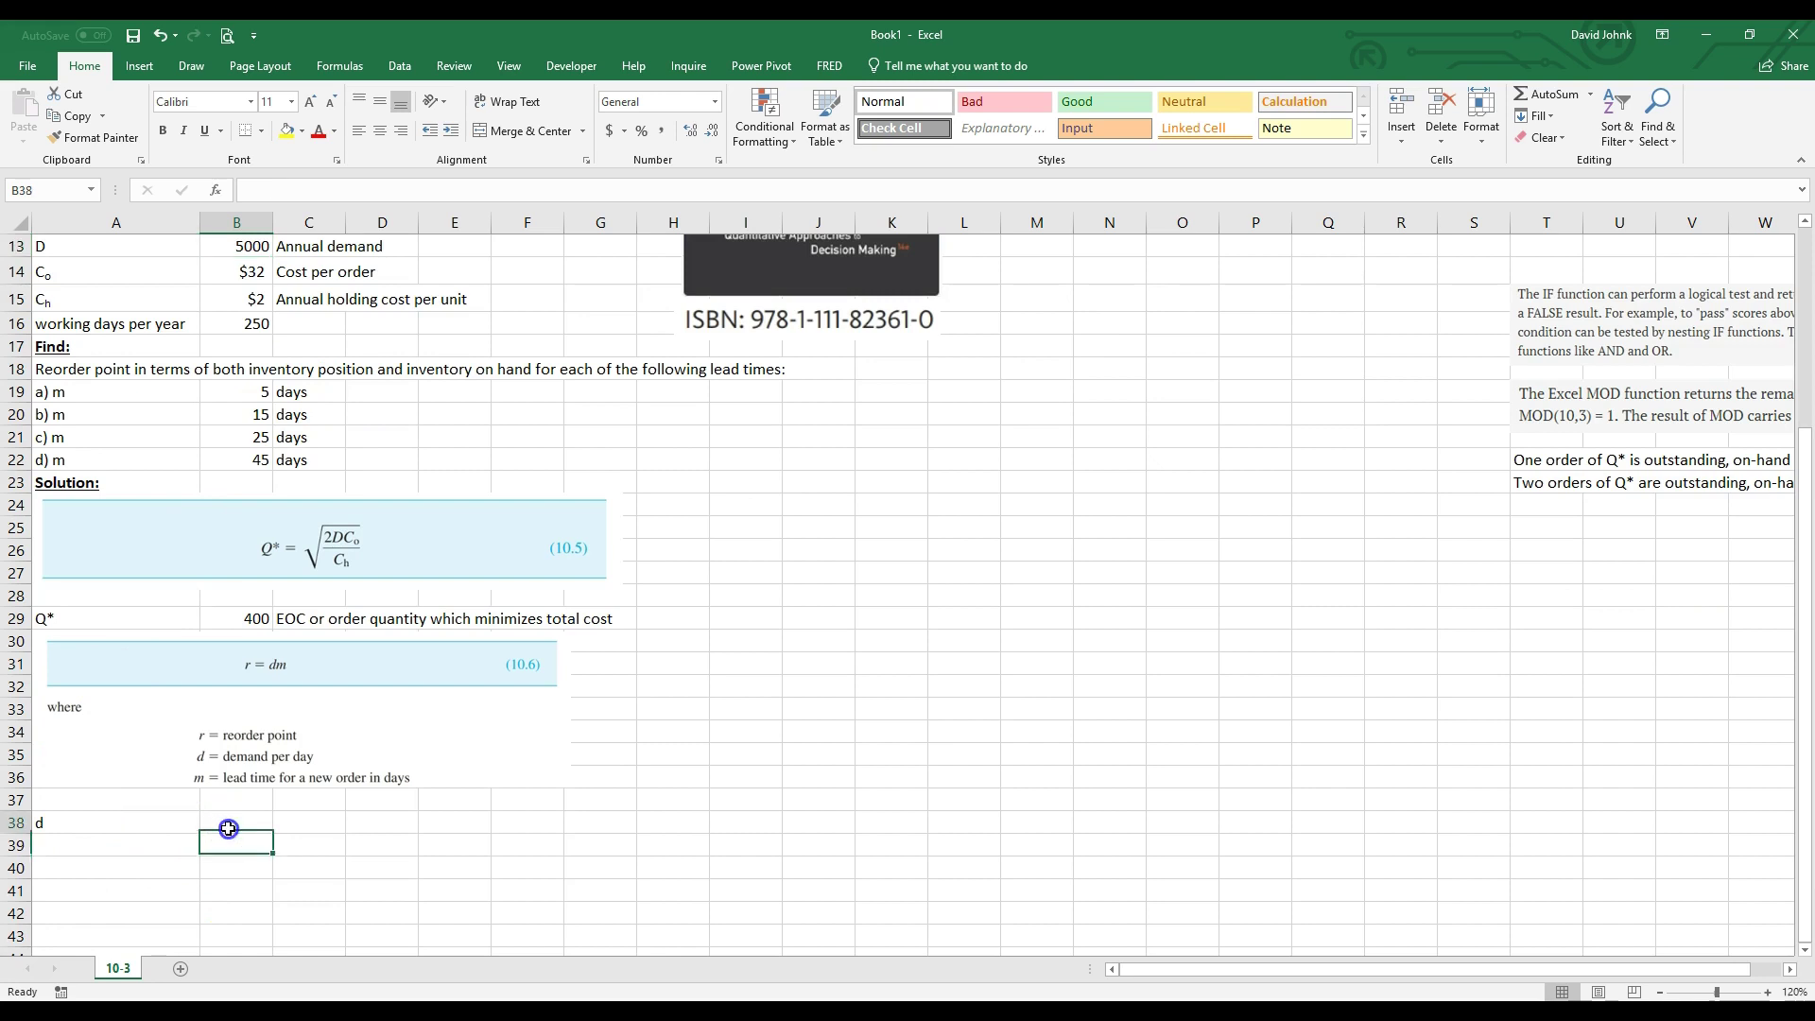
text(=)
scroll(225, 661, up, 3)
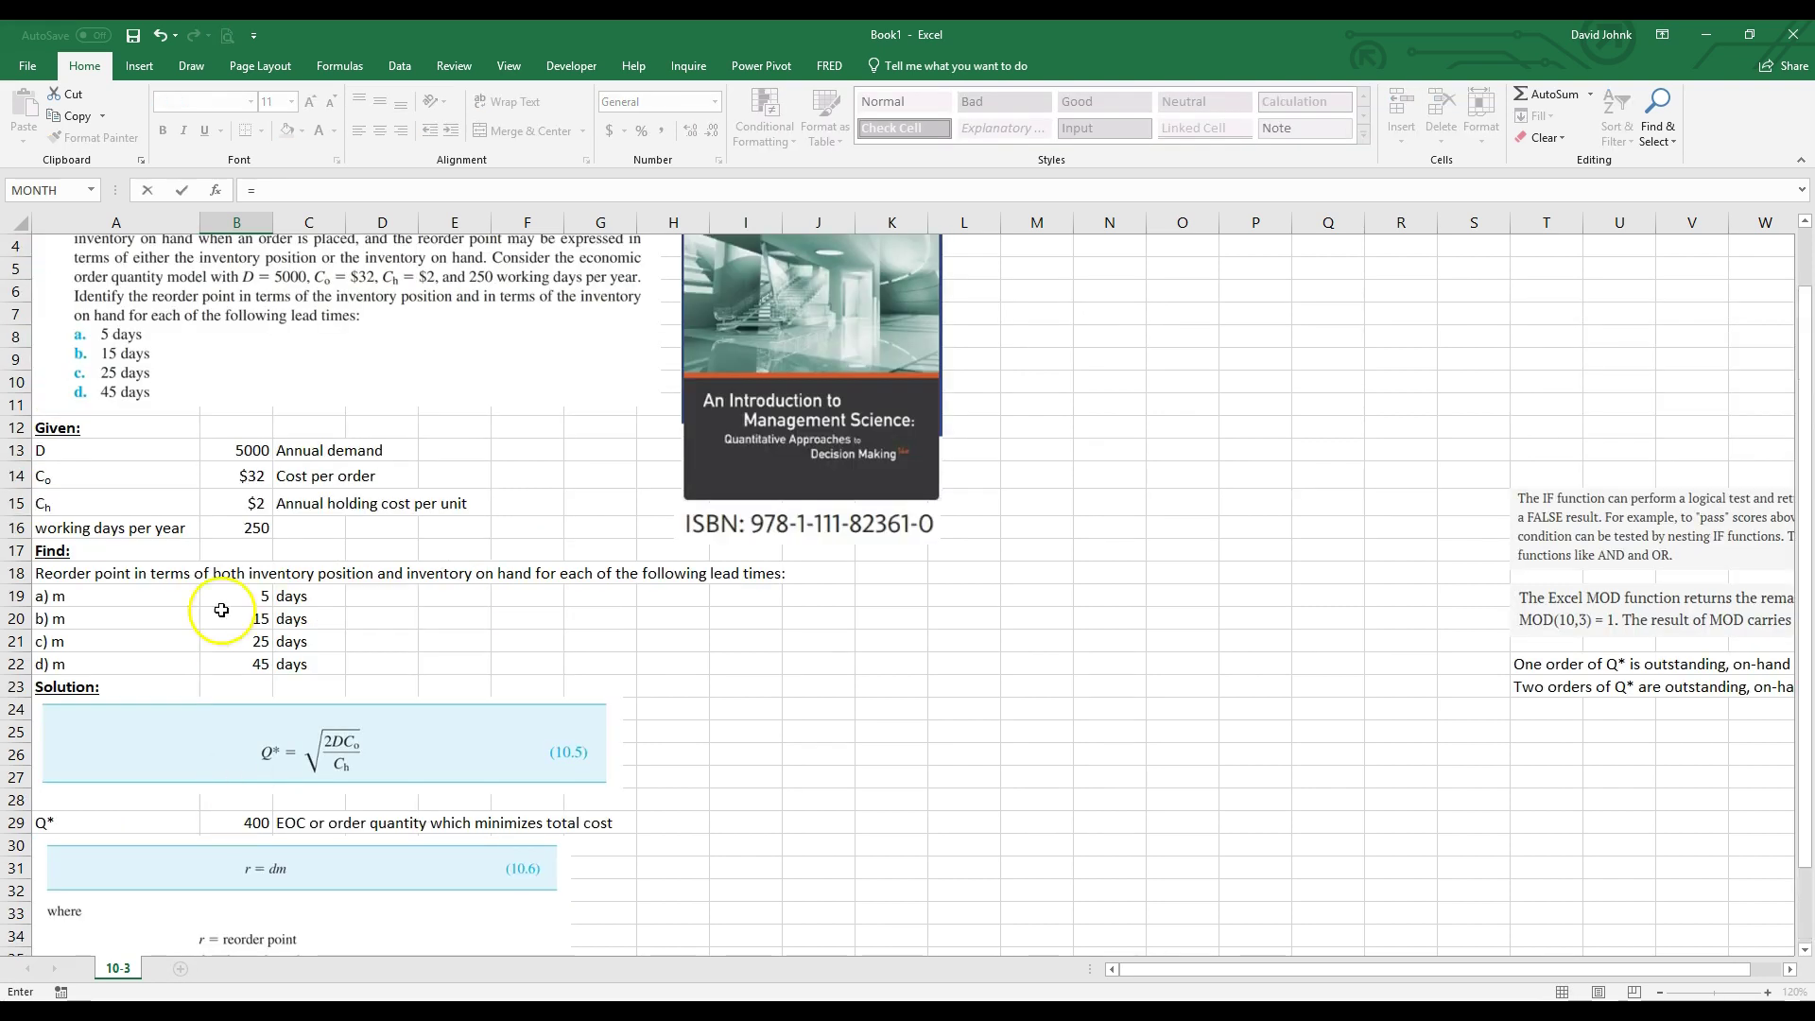
click(240, 450)
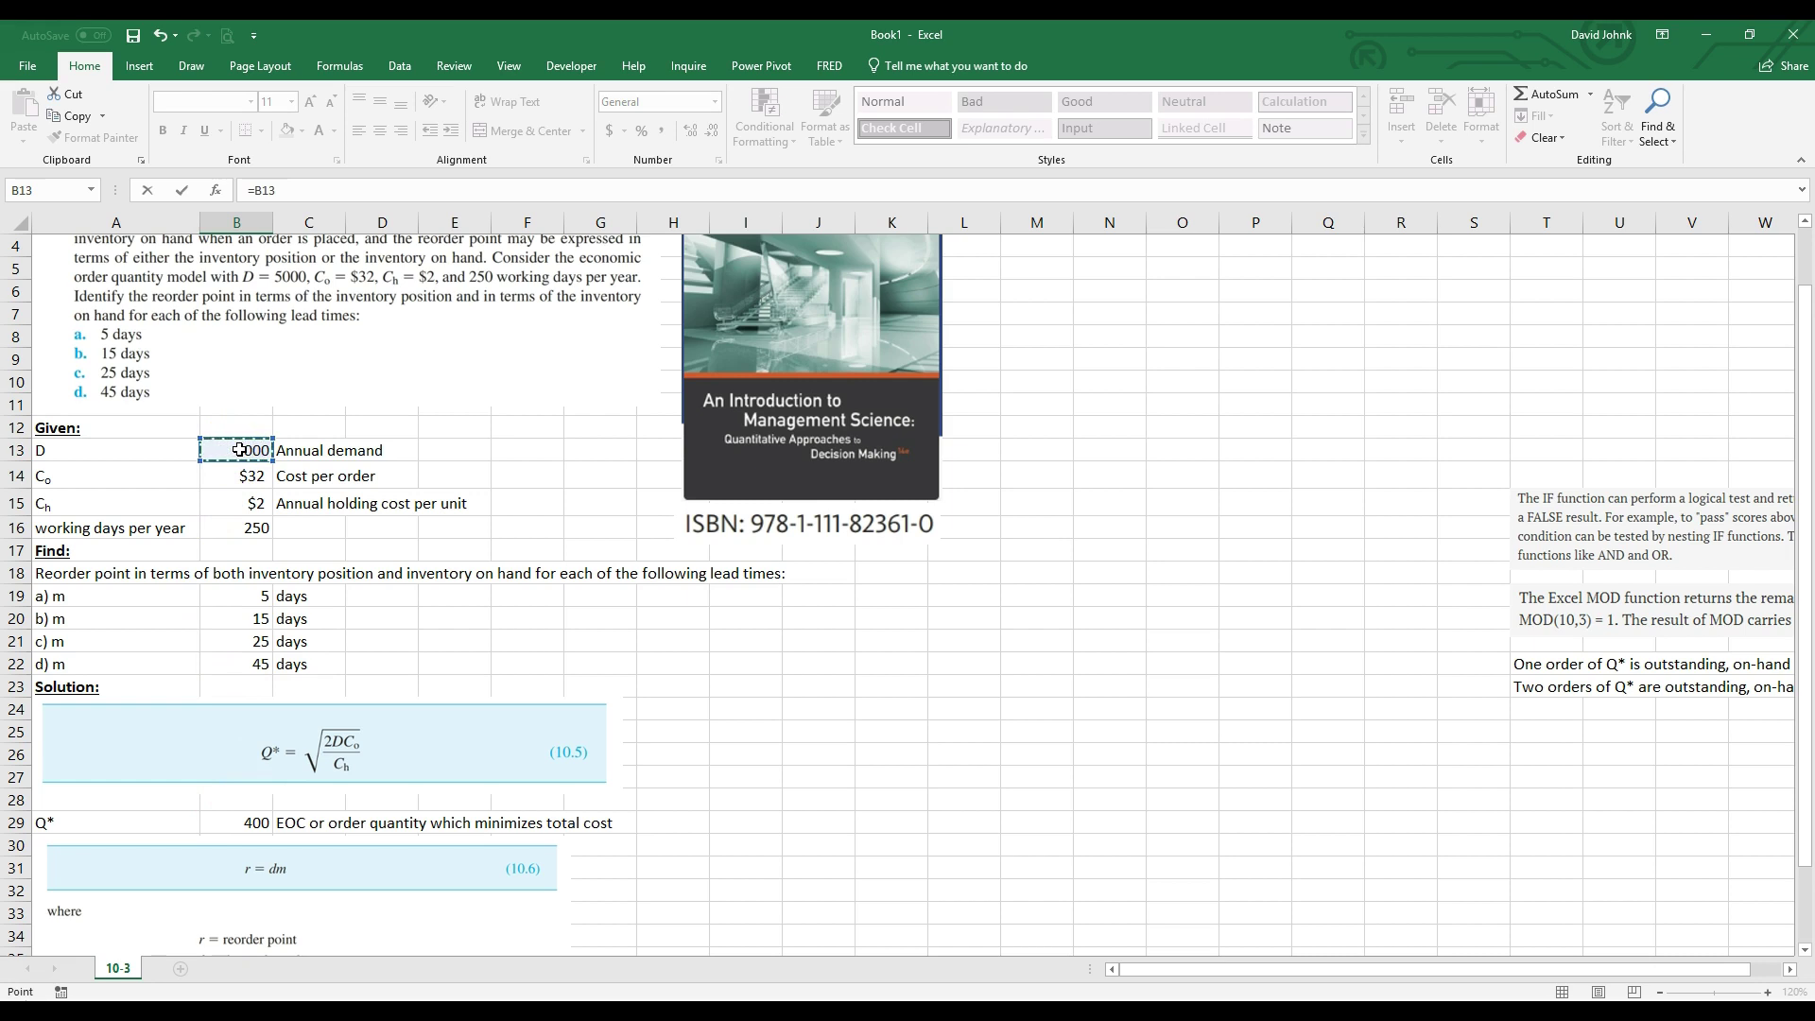
text(/)
click(248, 530)
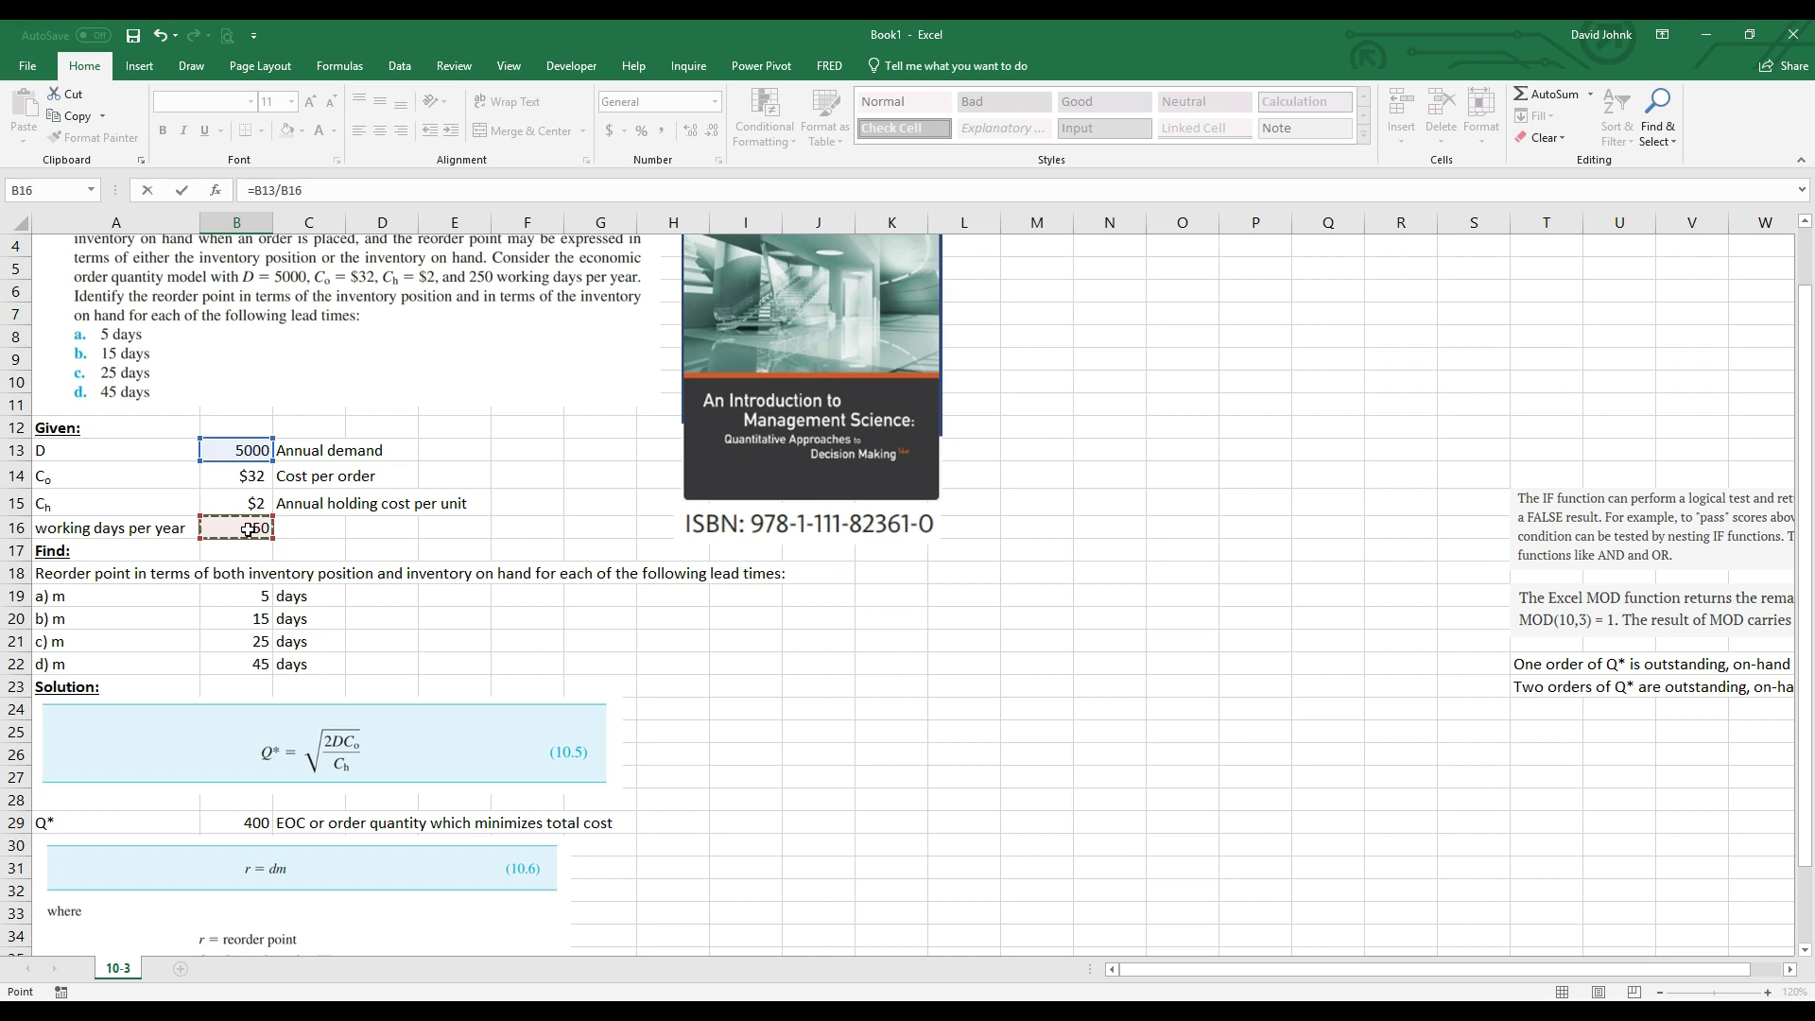
key(Return)
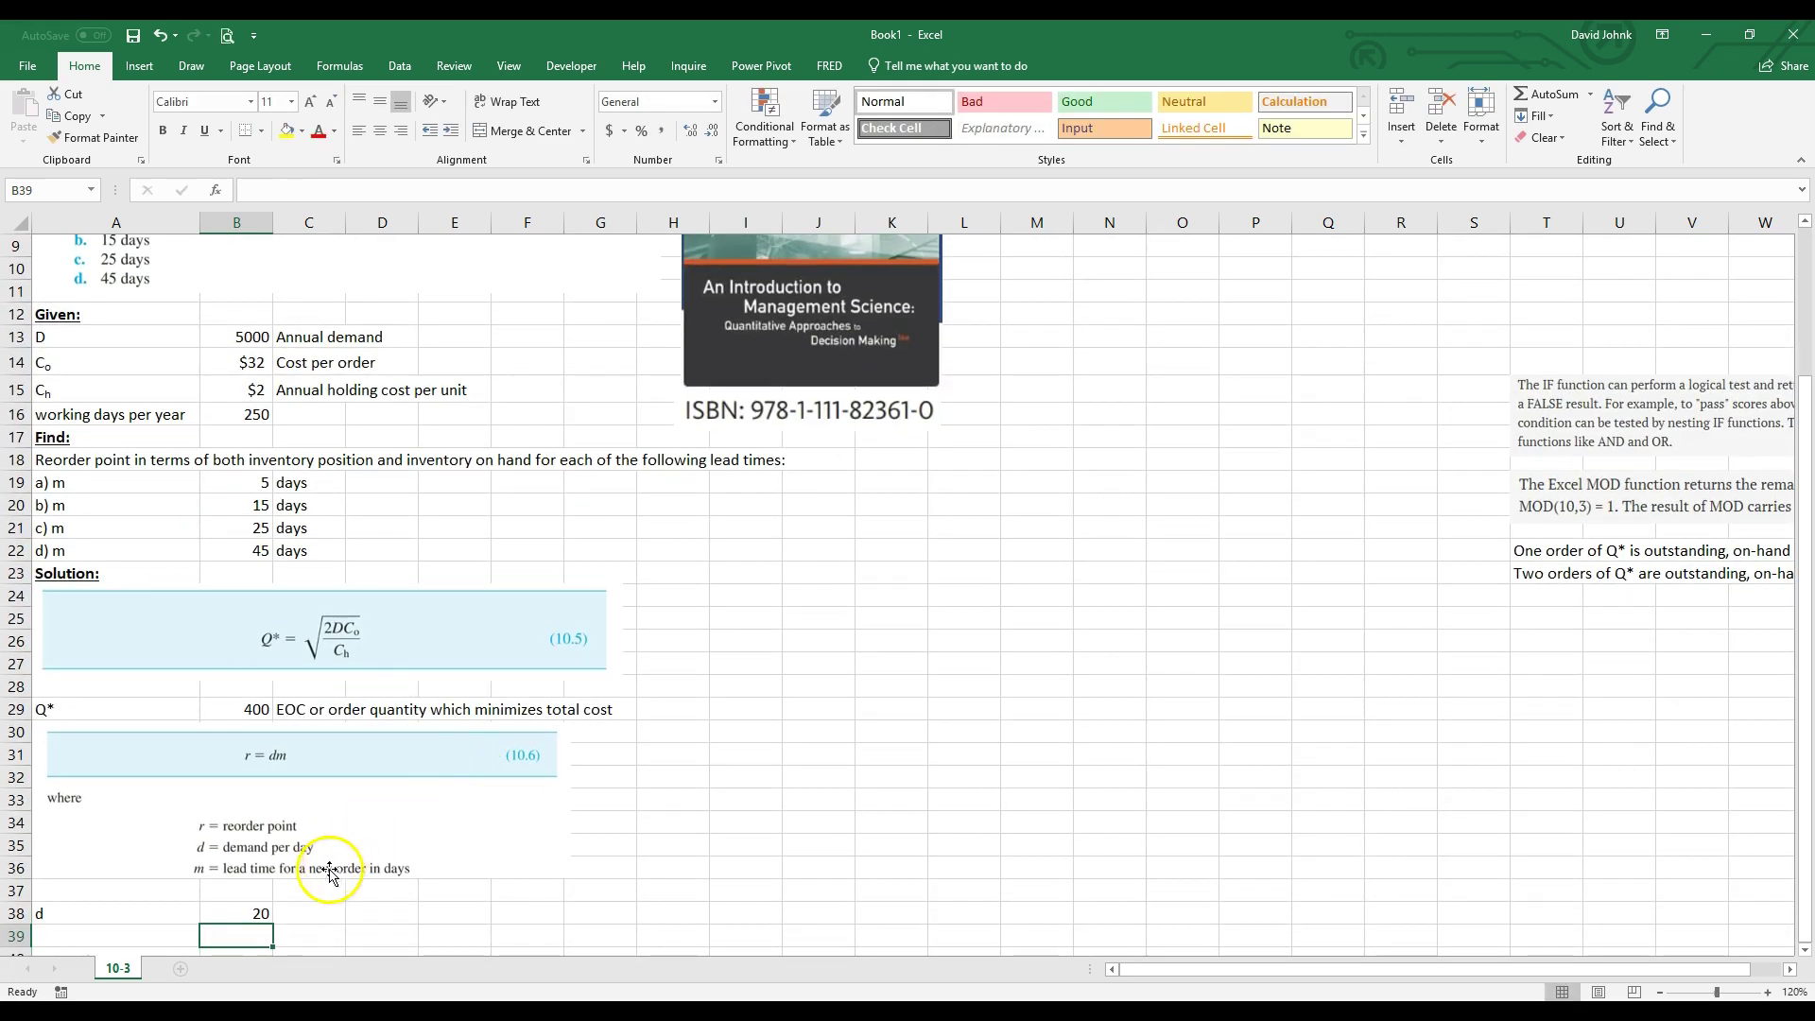
Show the d formula in C38 with =FORMULATEXT(B38)
click(306, 914)
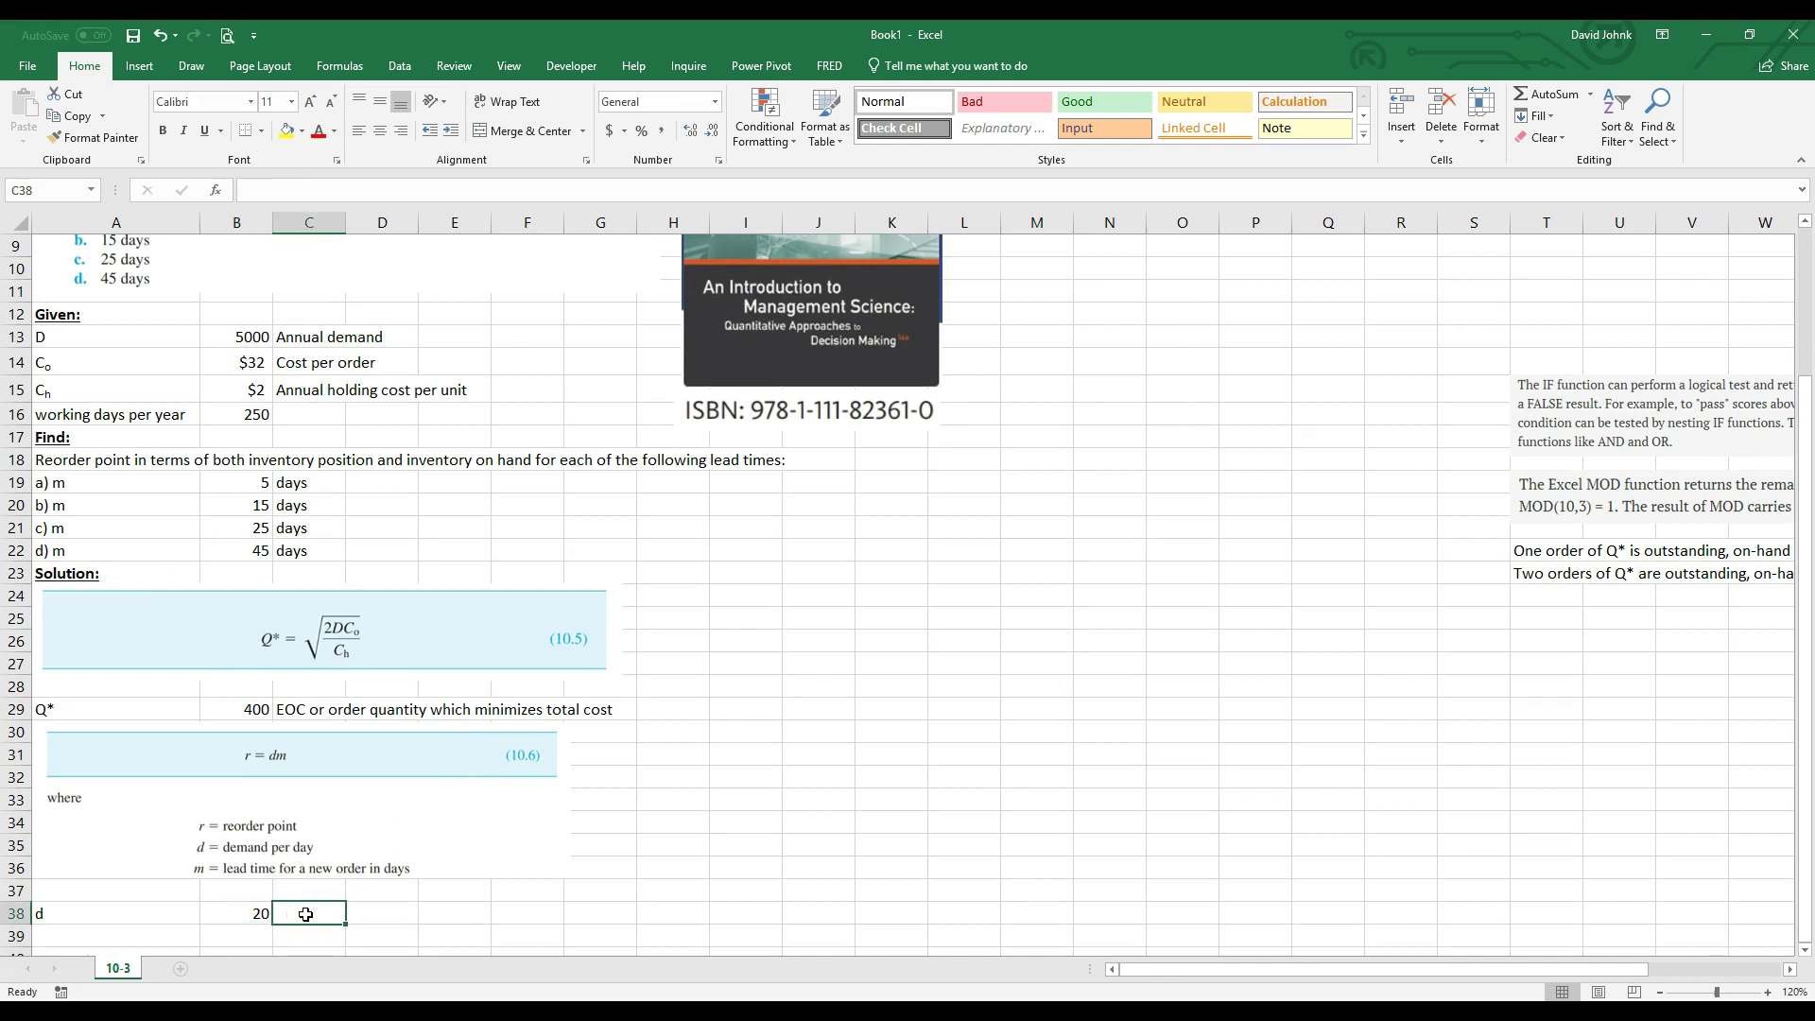
text(=form)
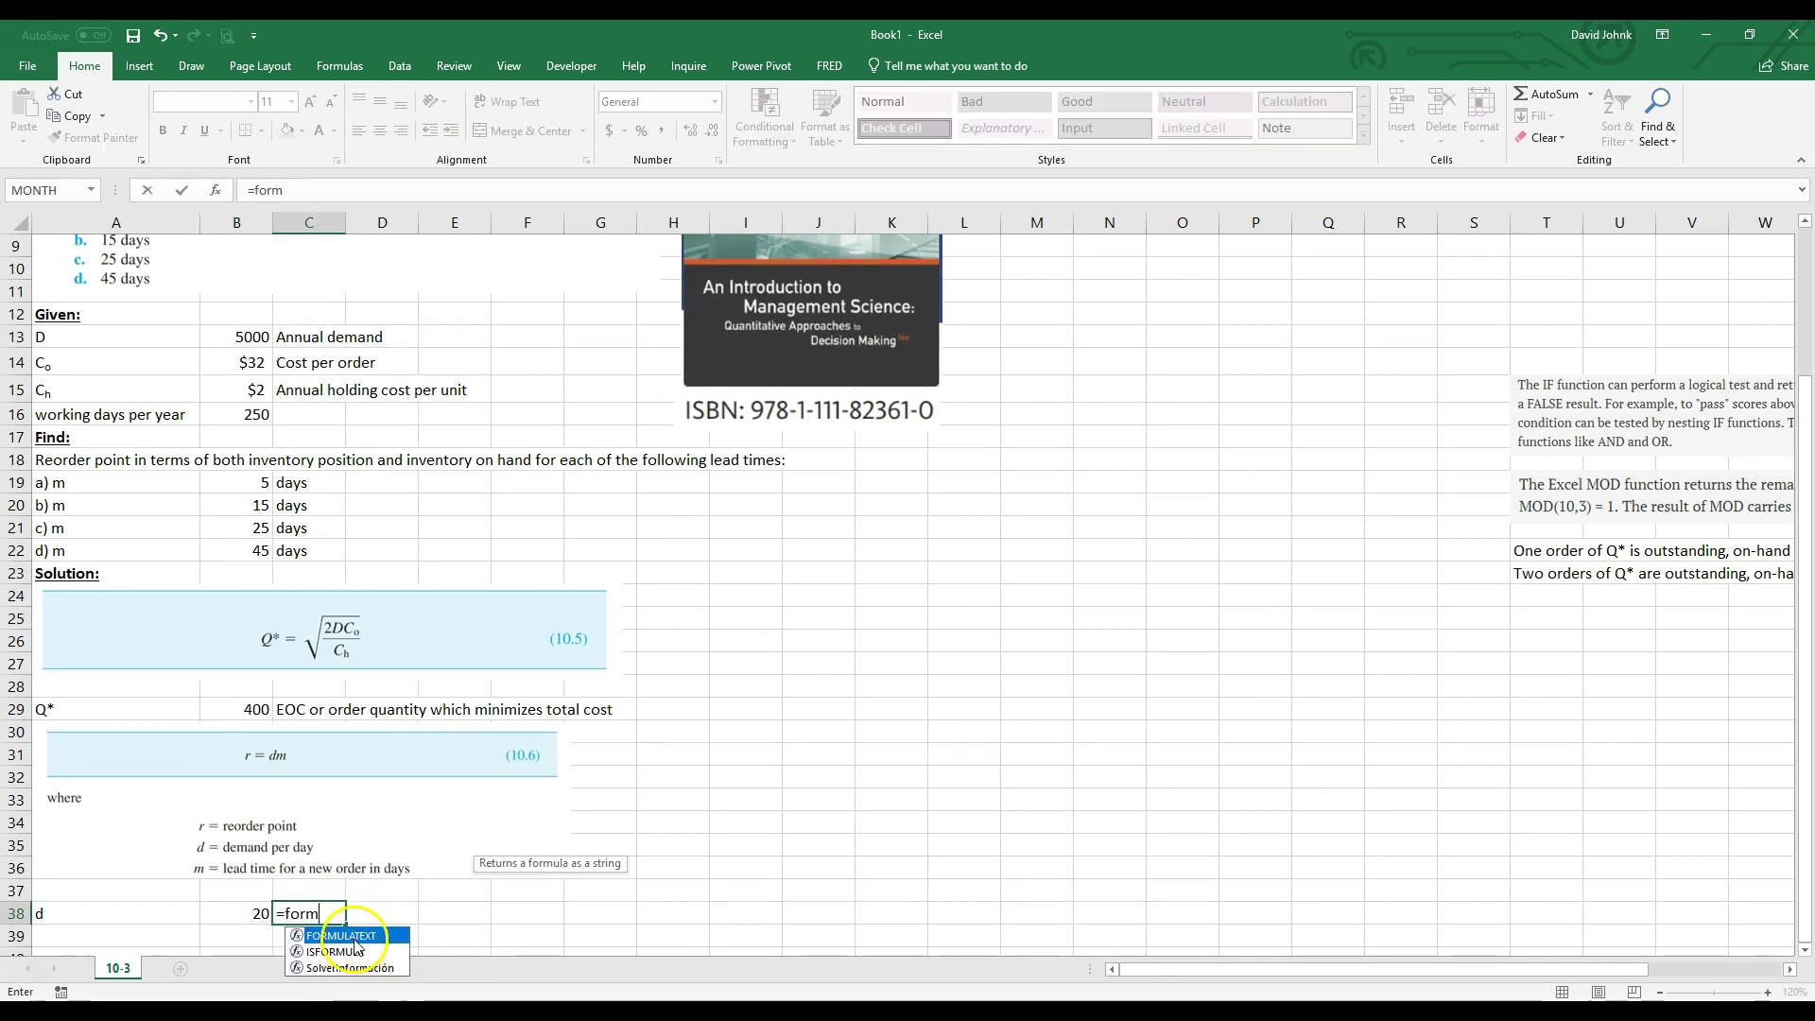
double_click(355, 940)
click(253, 916)
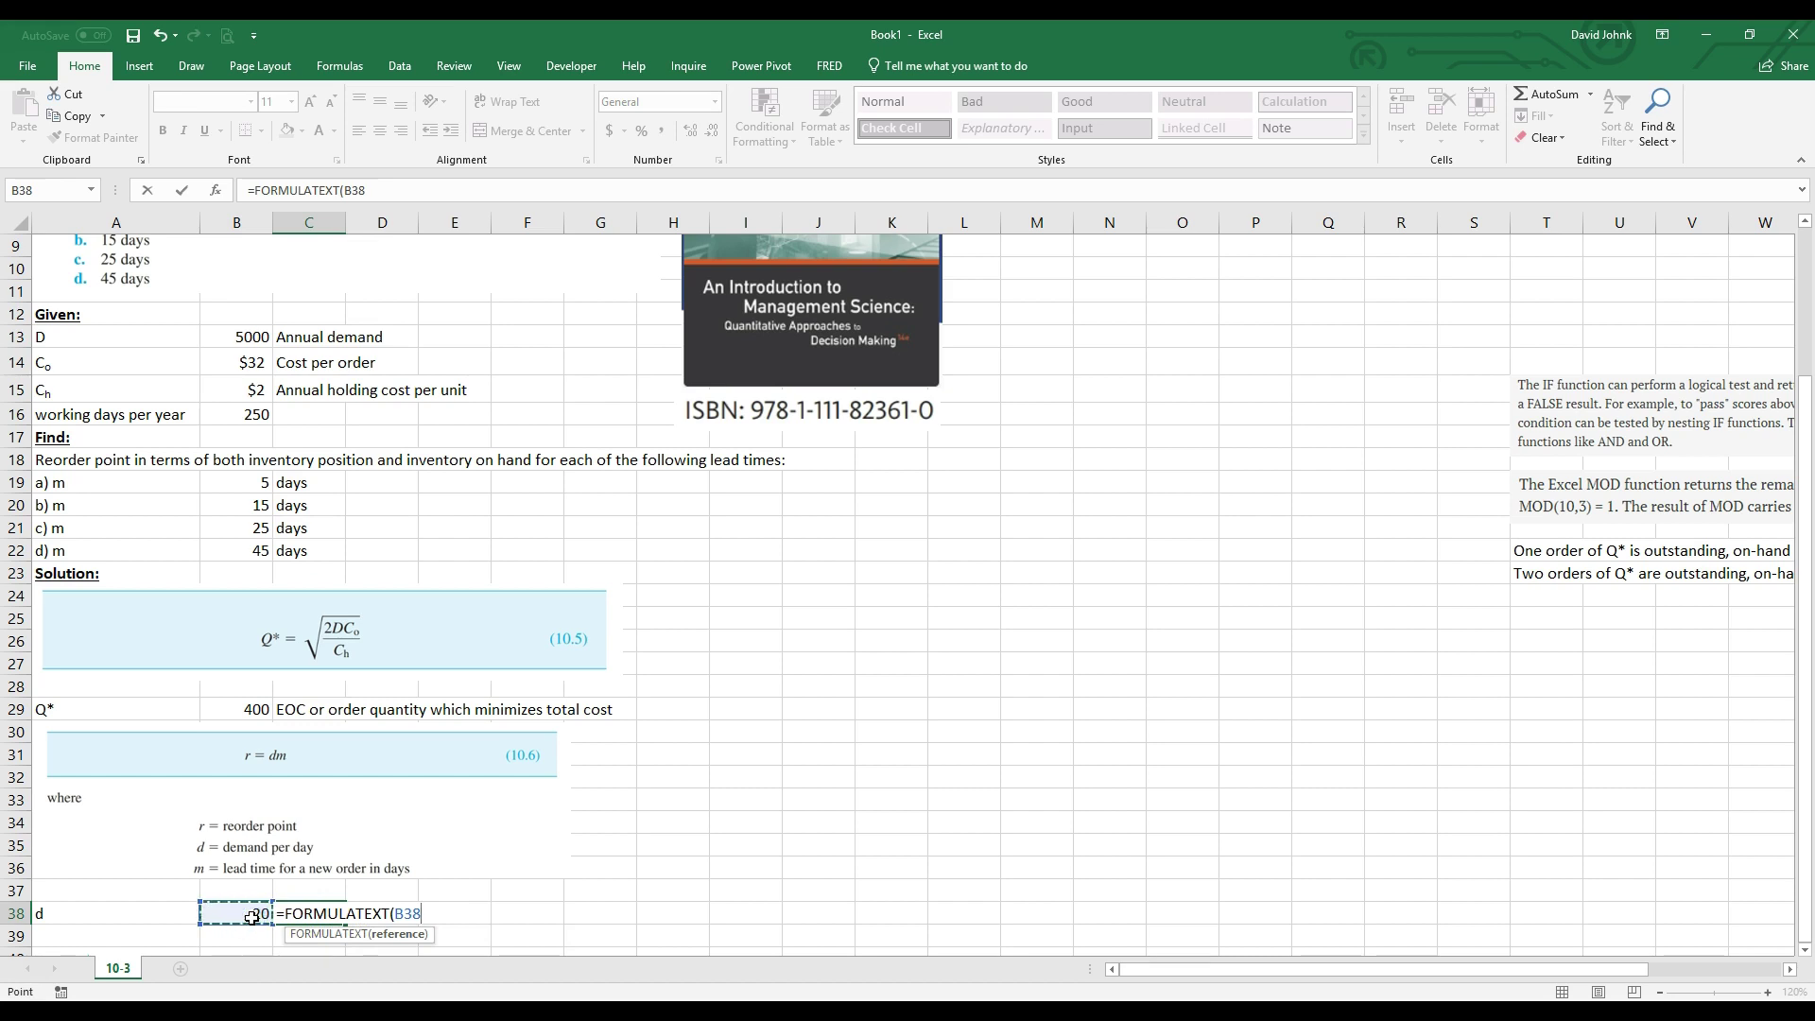
key(Return)
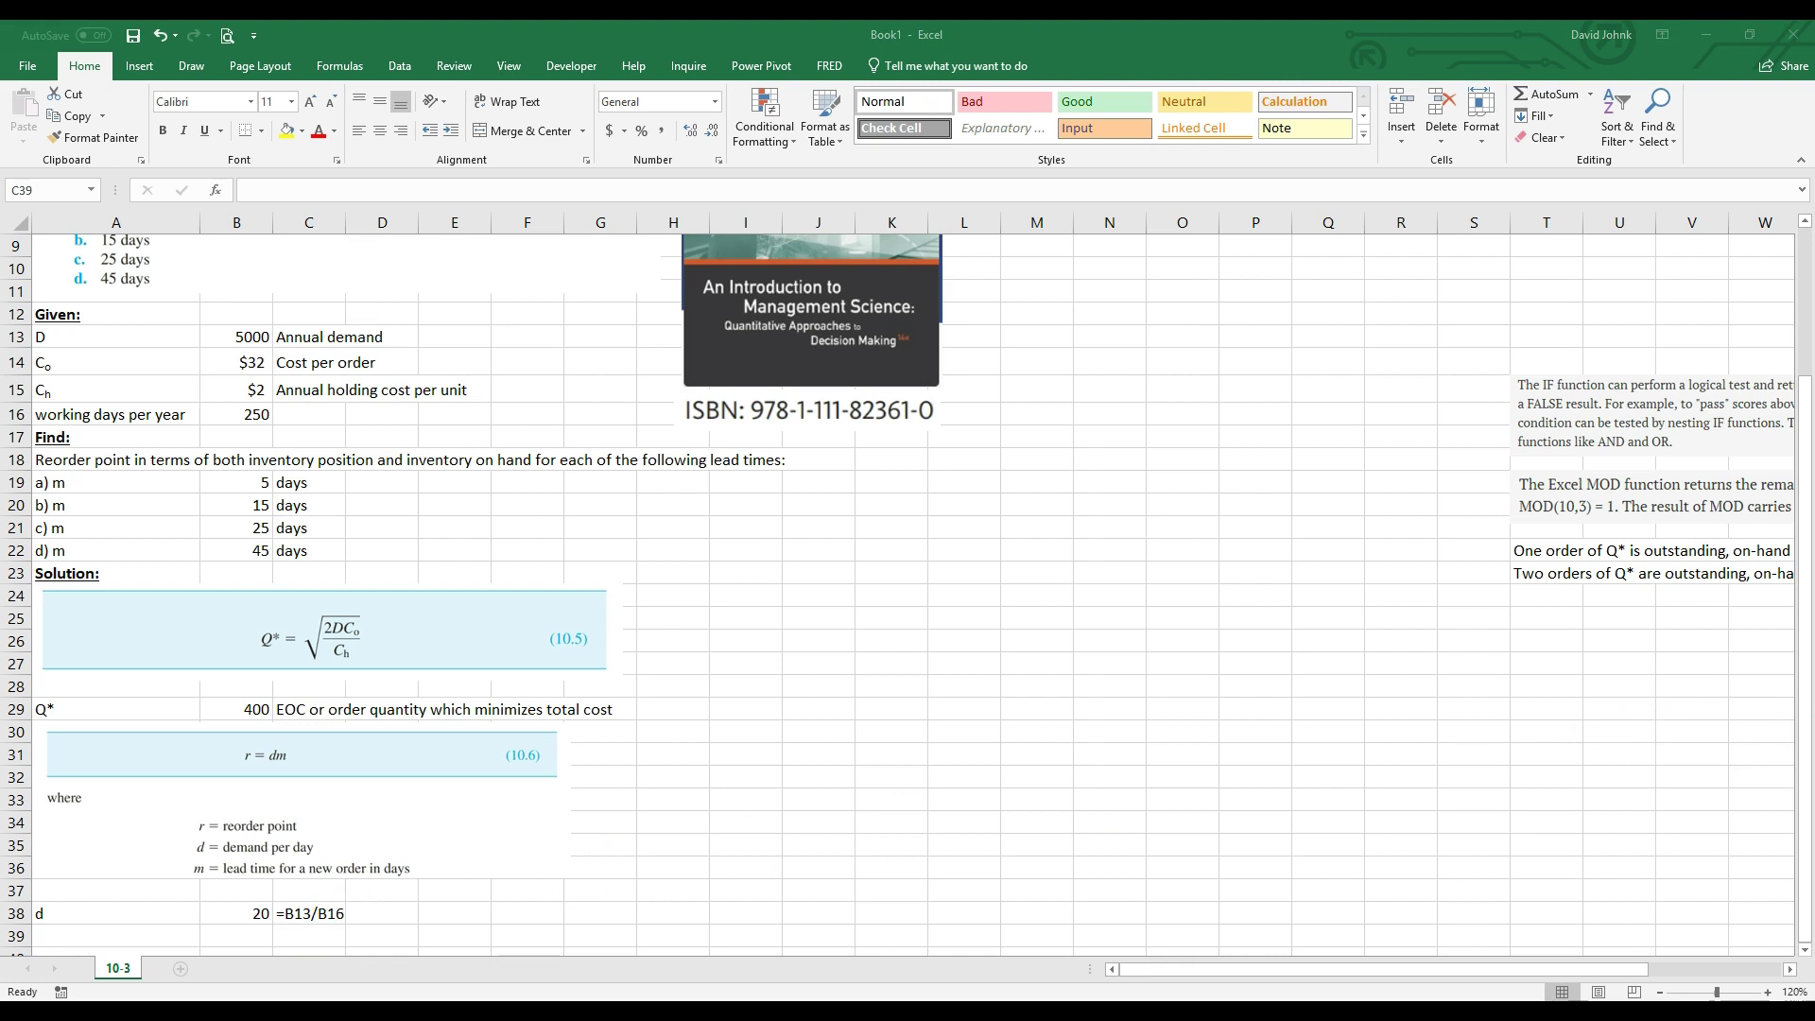
Paste 'demand per day' into D38 and move the EOC note from C29 to F29
click(365, 914)
text(demand per day)
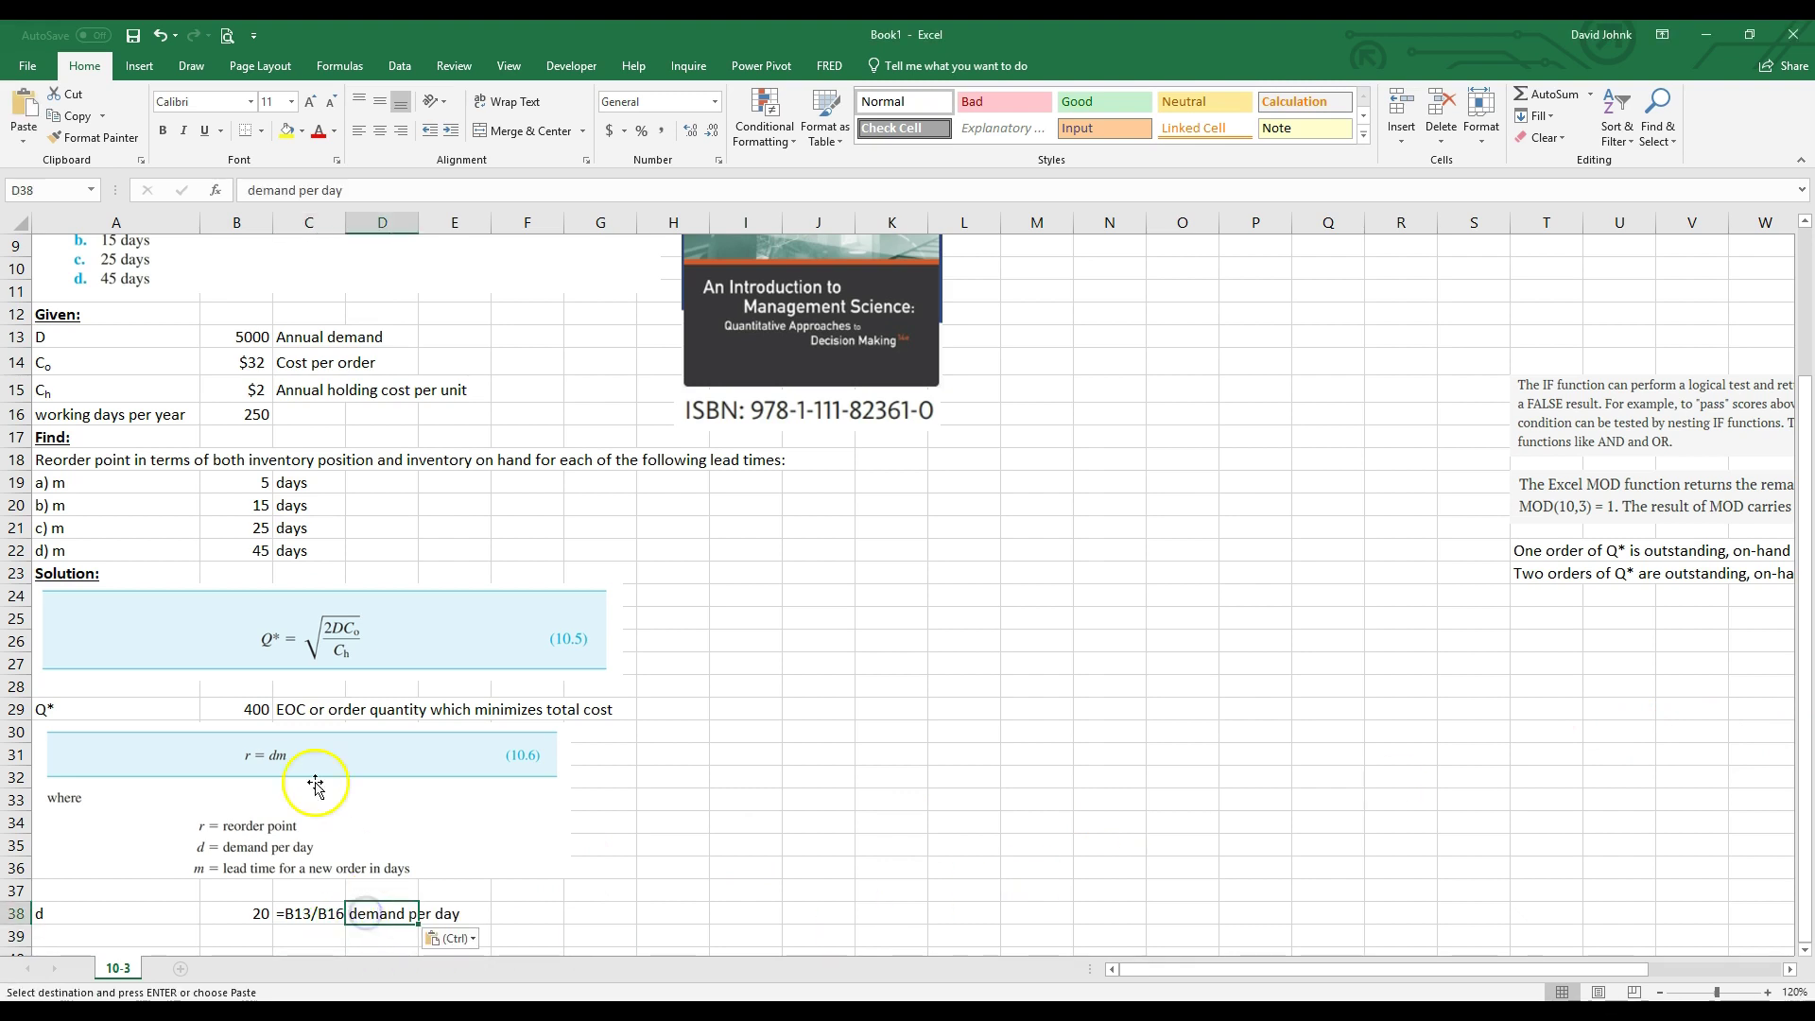
click(298, 707)
drag(296, 699, 527, 709)
Copy the FORMULATEXT cell into C29 so it displays =SQRT((2*B13*B14)/B15)
click(309, 915)
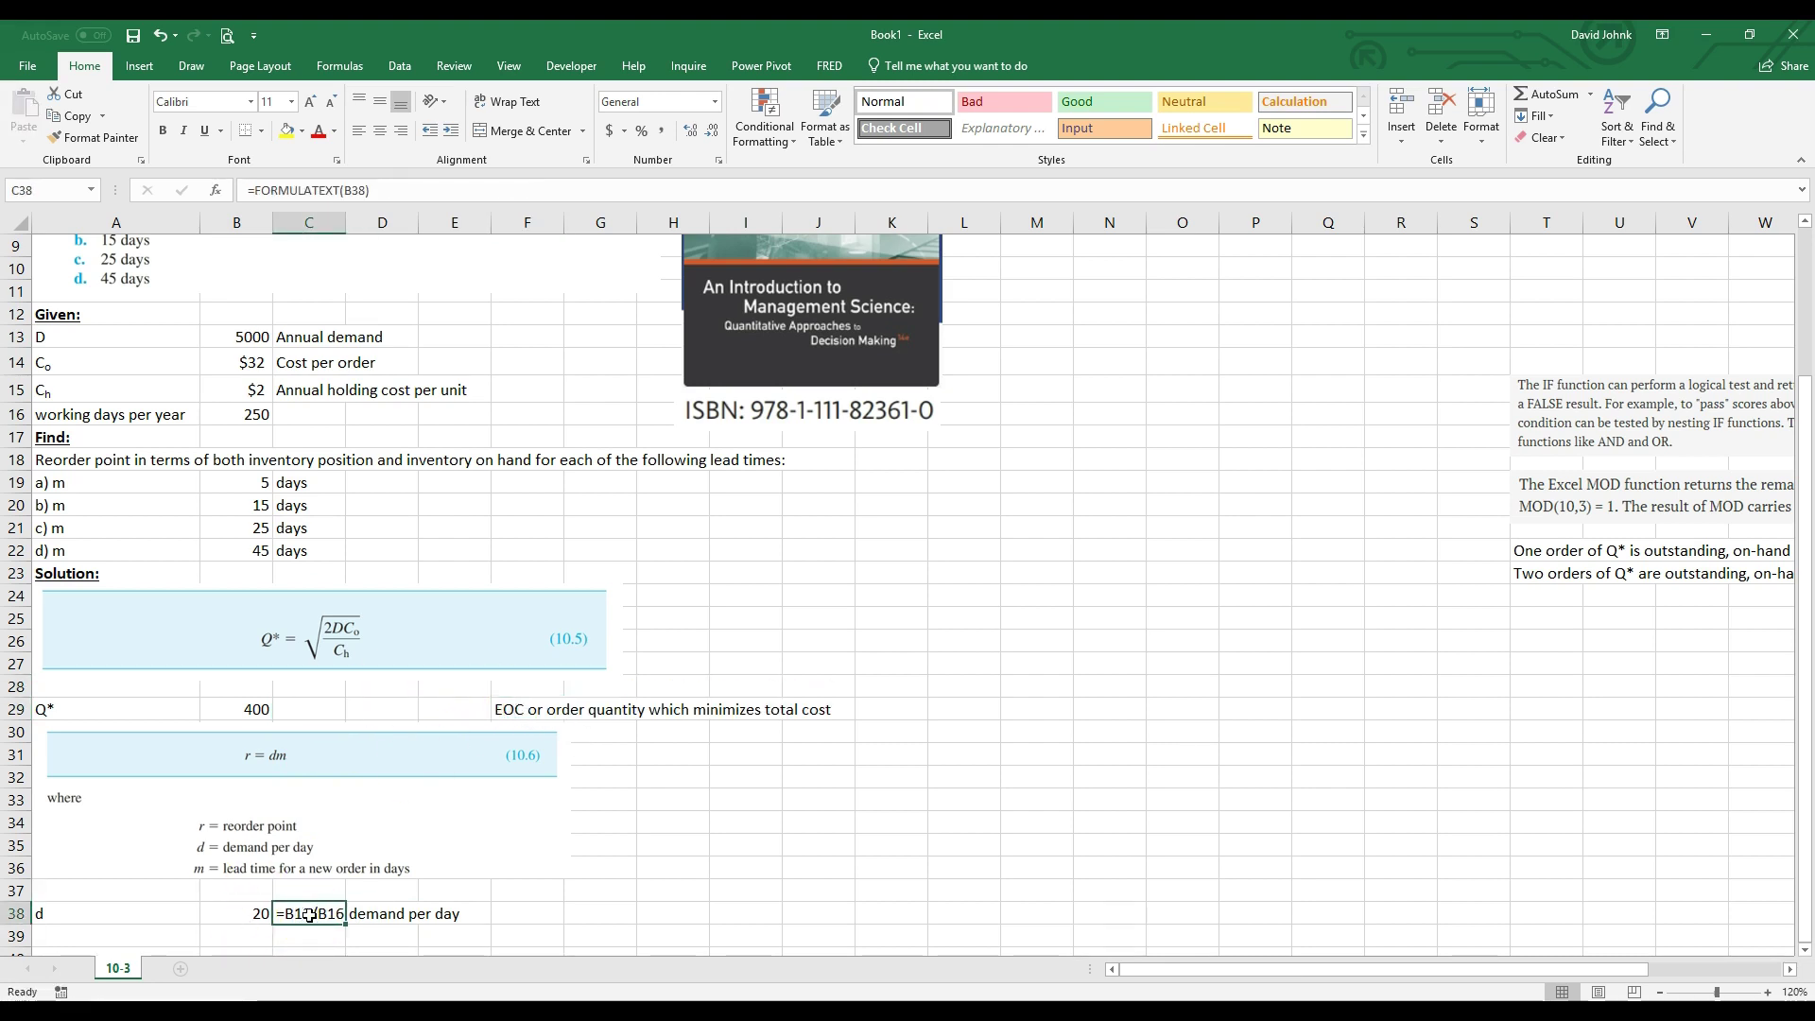
key(ctrl+c)
click(298, 708)
key(ctrl+v)
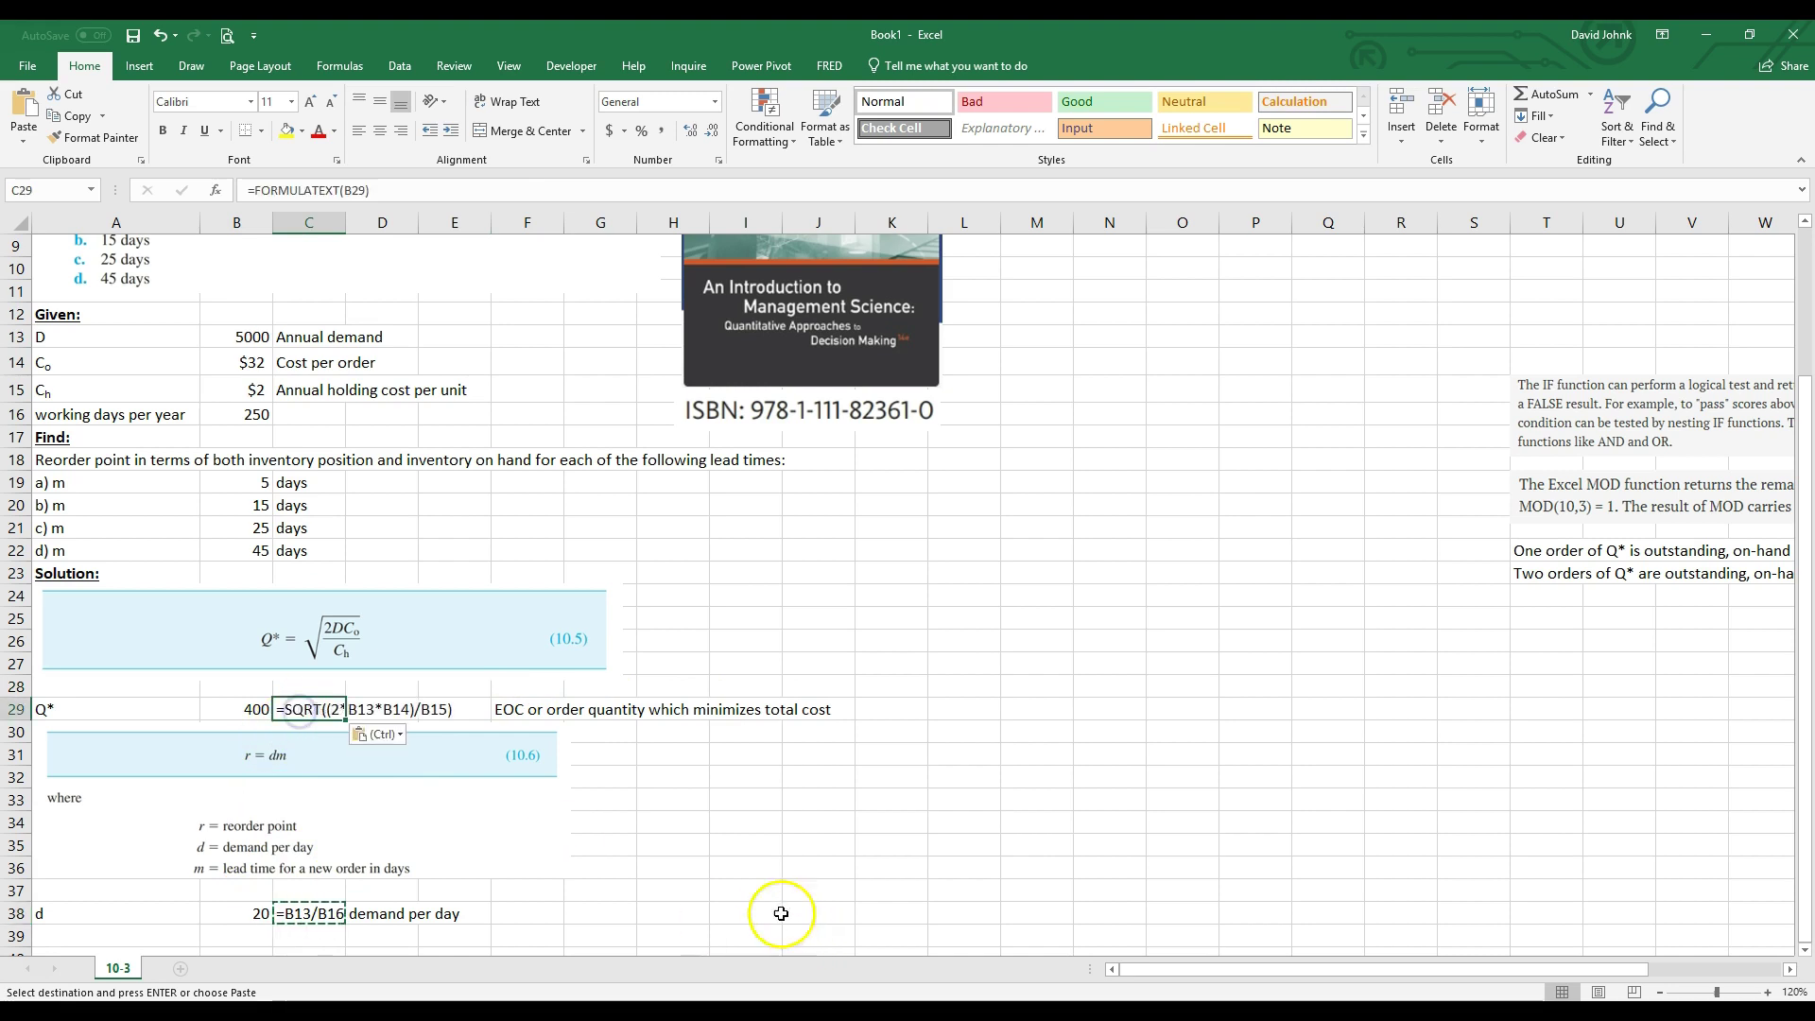
click(650, 815)
click(567, 931)
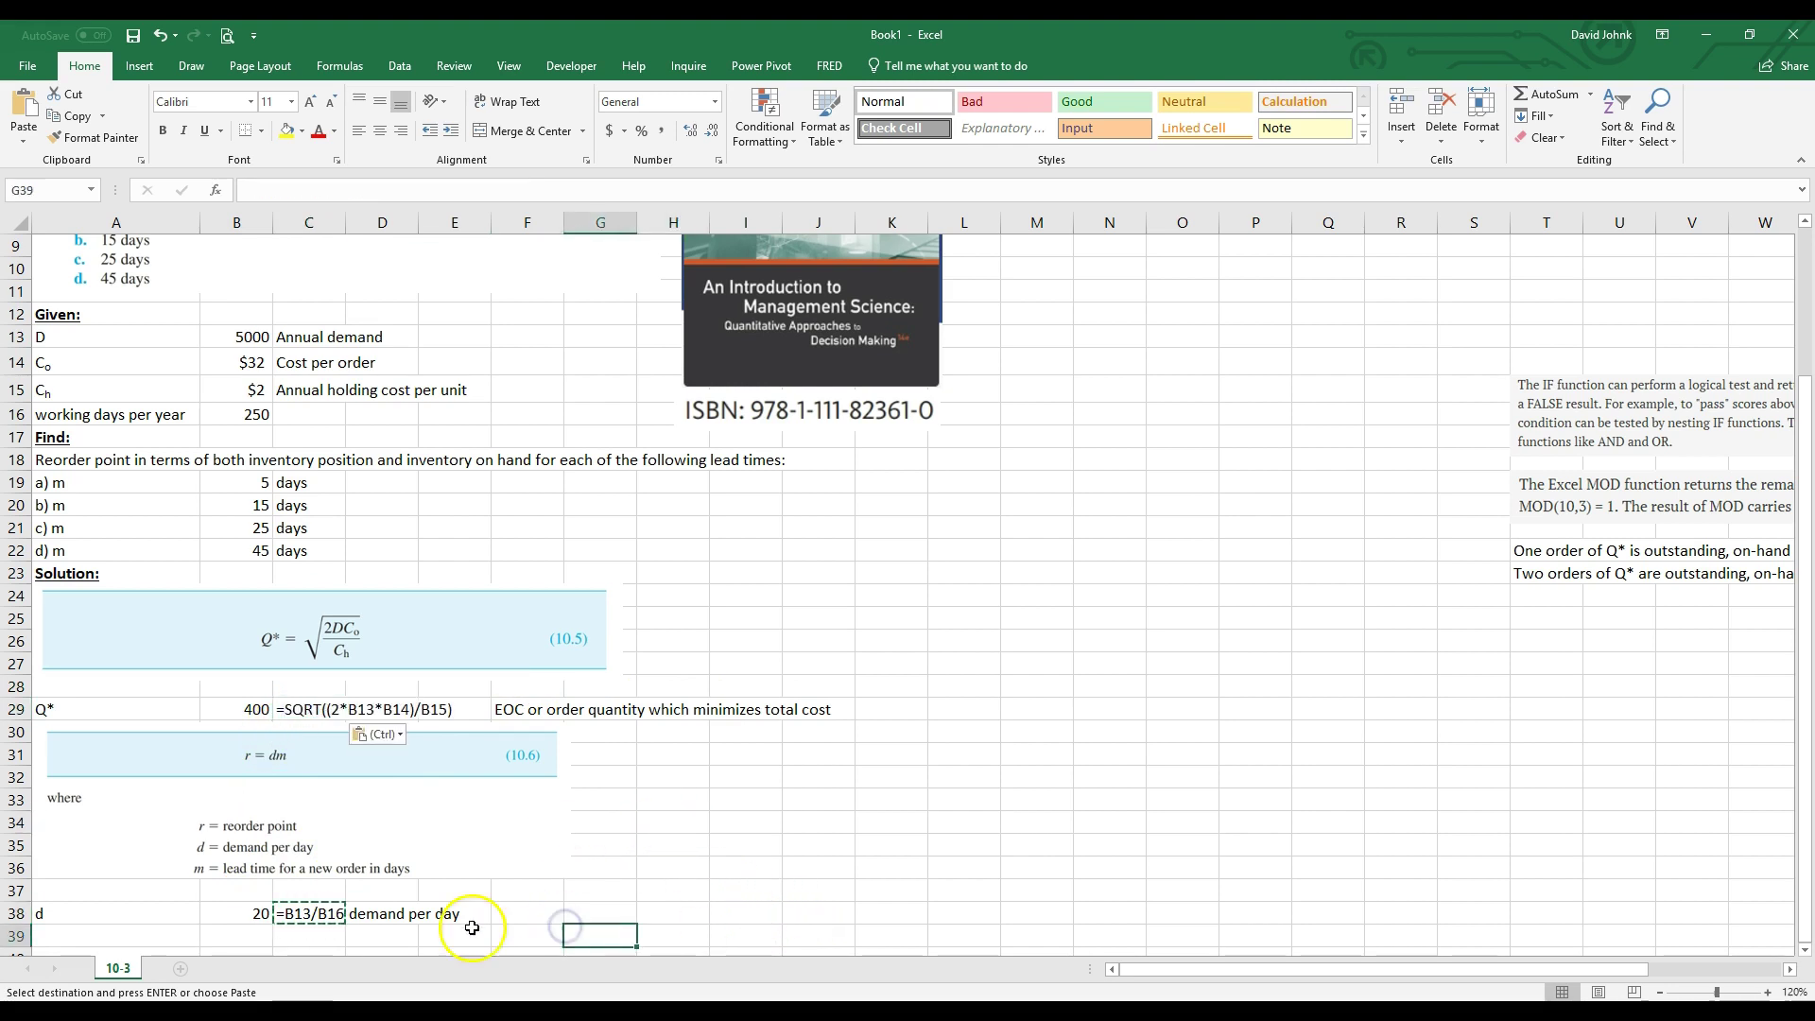
scroll(227, 922, down, 2)
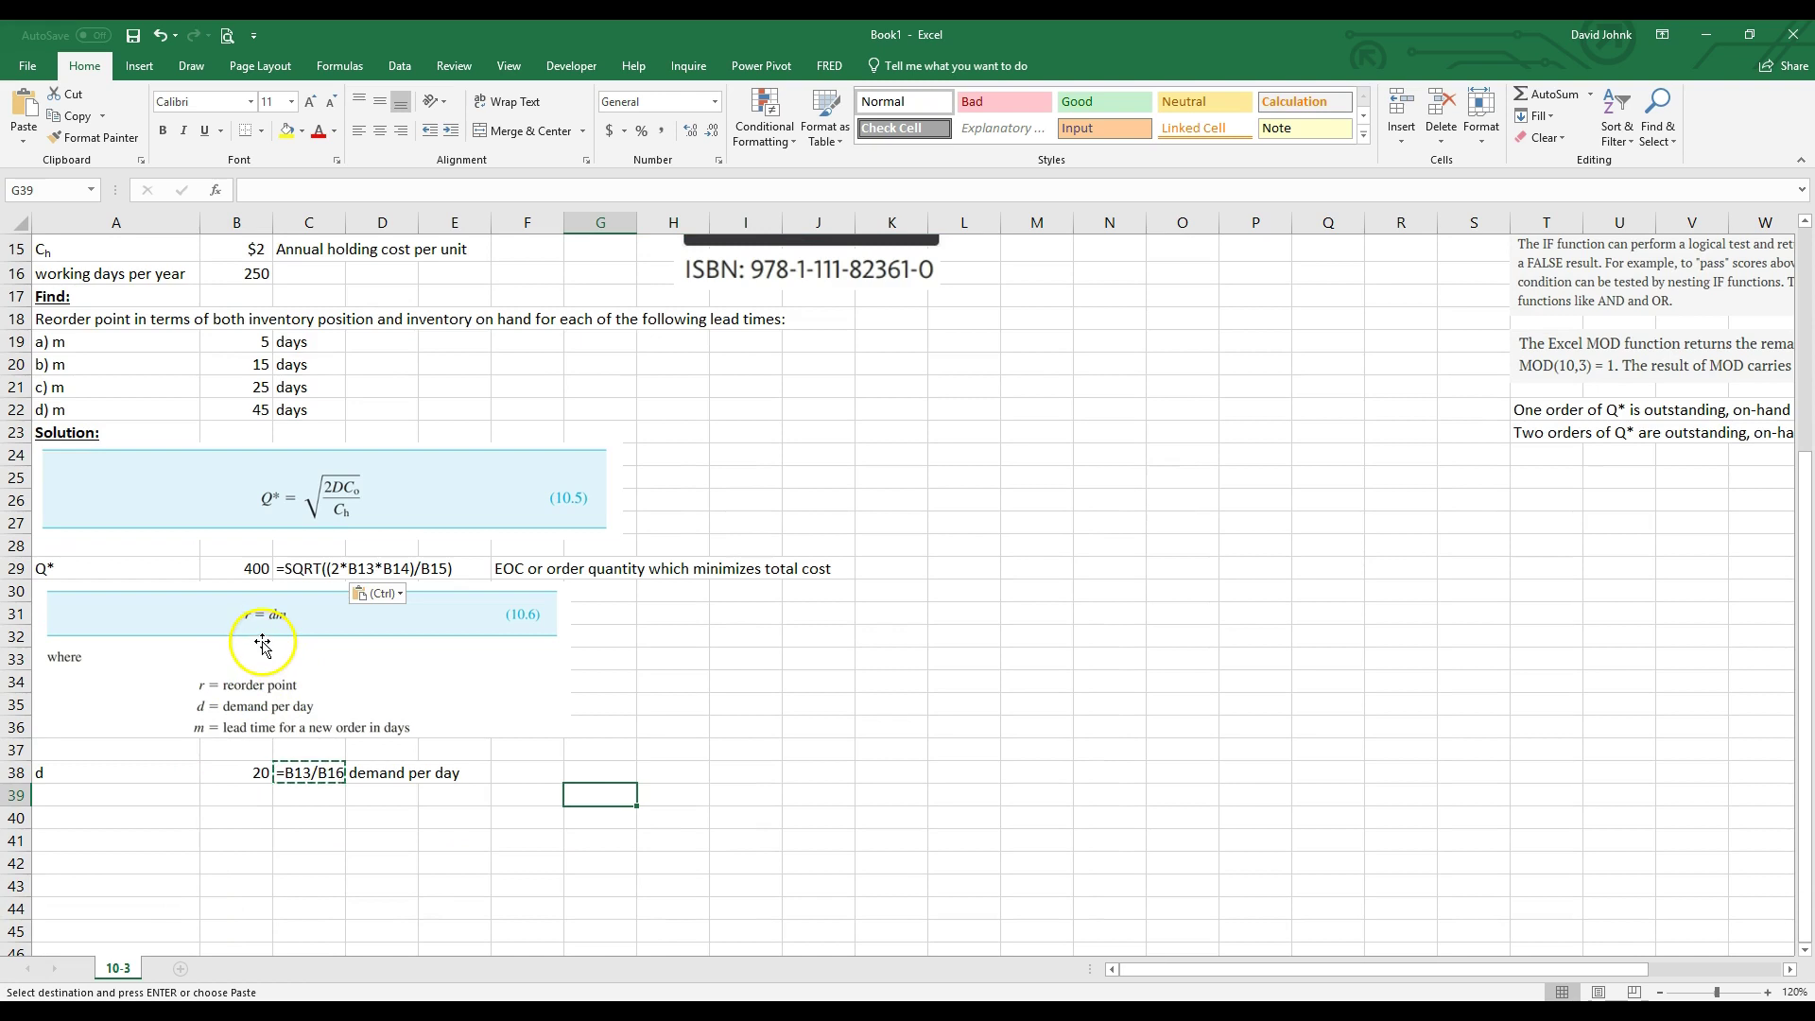
Paste the textbook passage on inventory position and reorder point at H35, then shrink it
scroll(263, 645, up, 5)
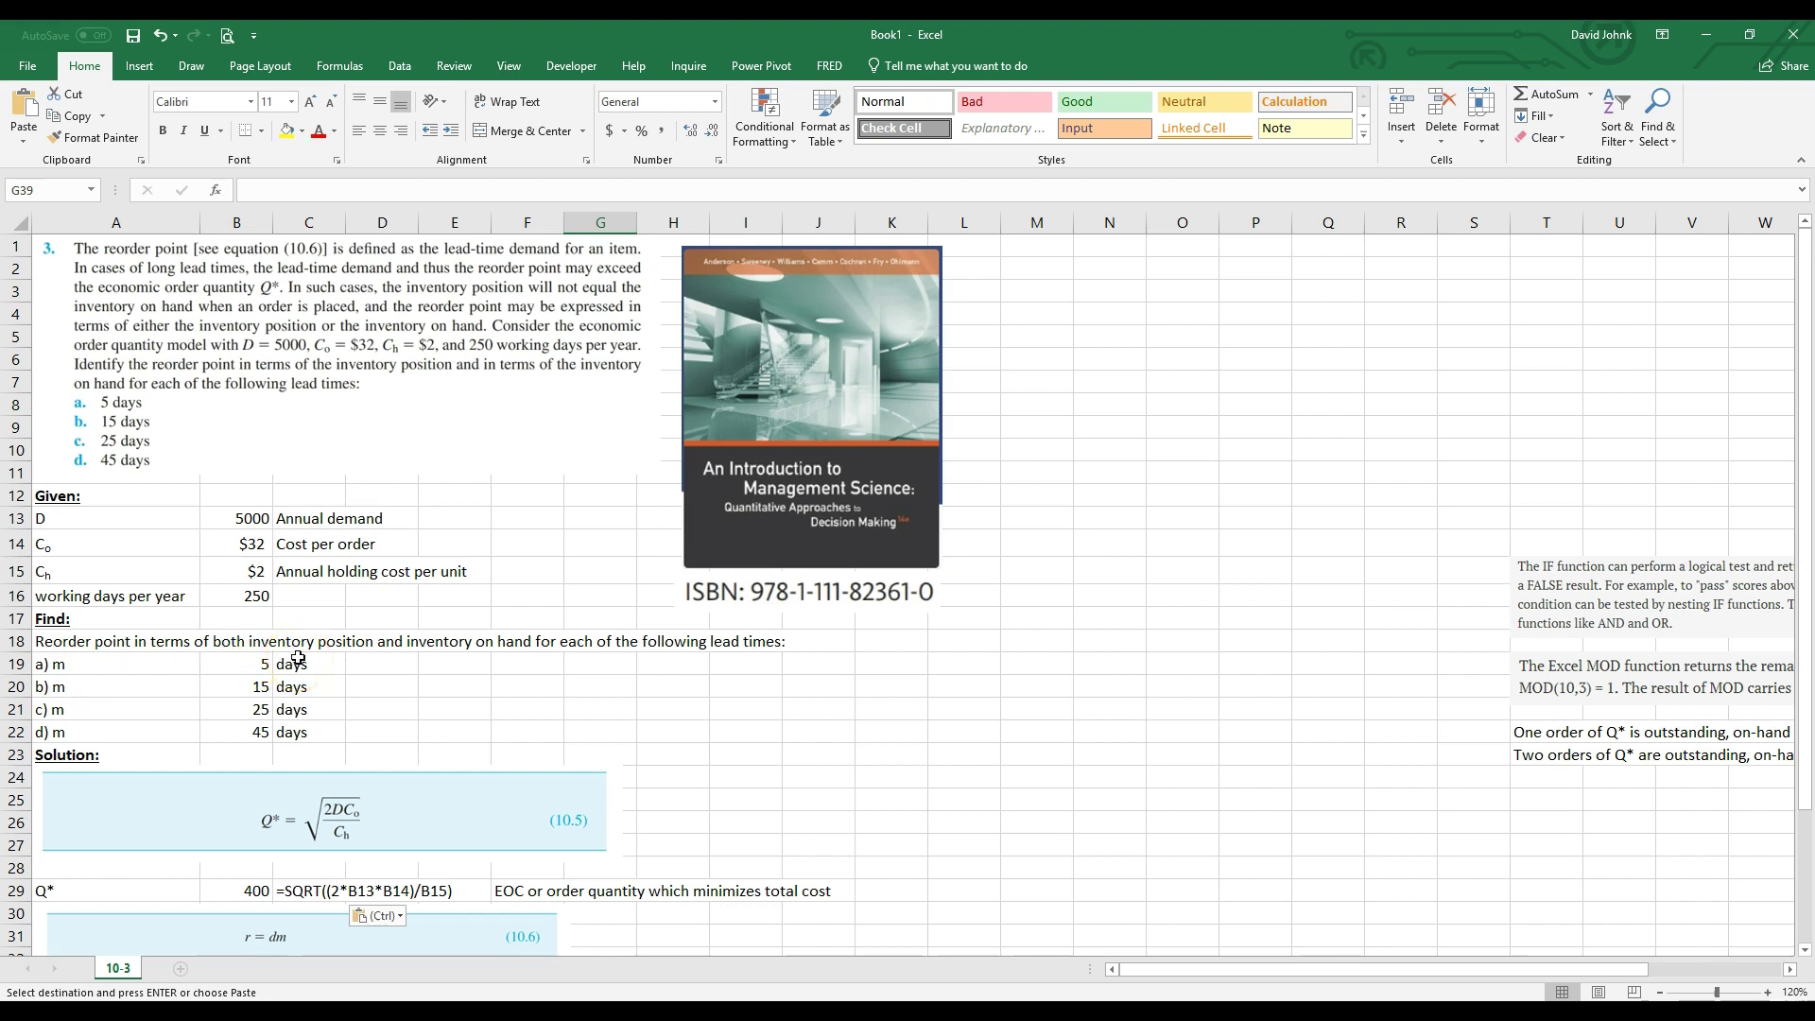
scroll(322, 669, down, 2)
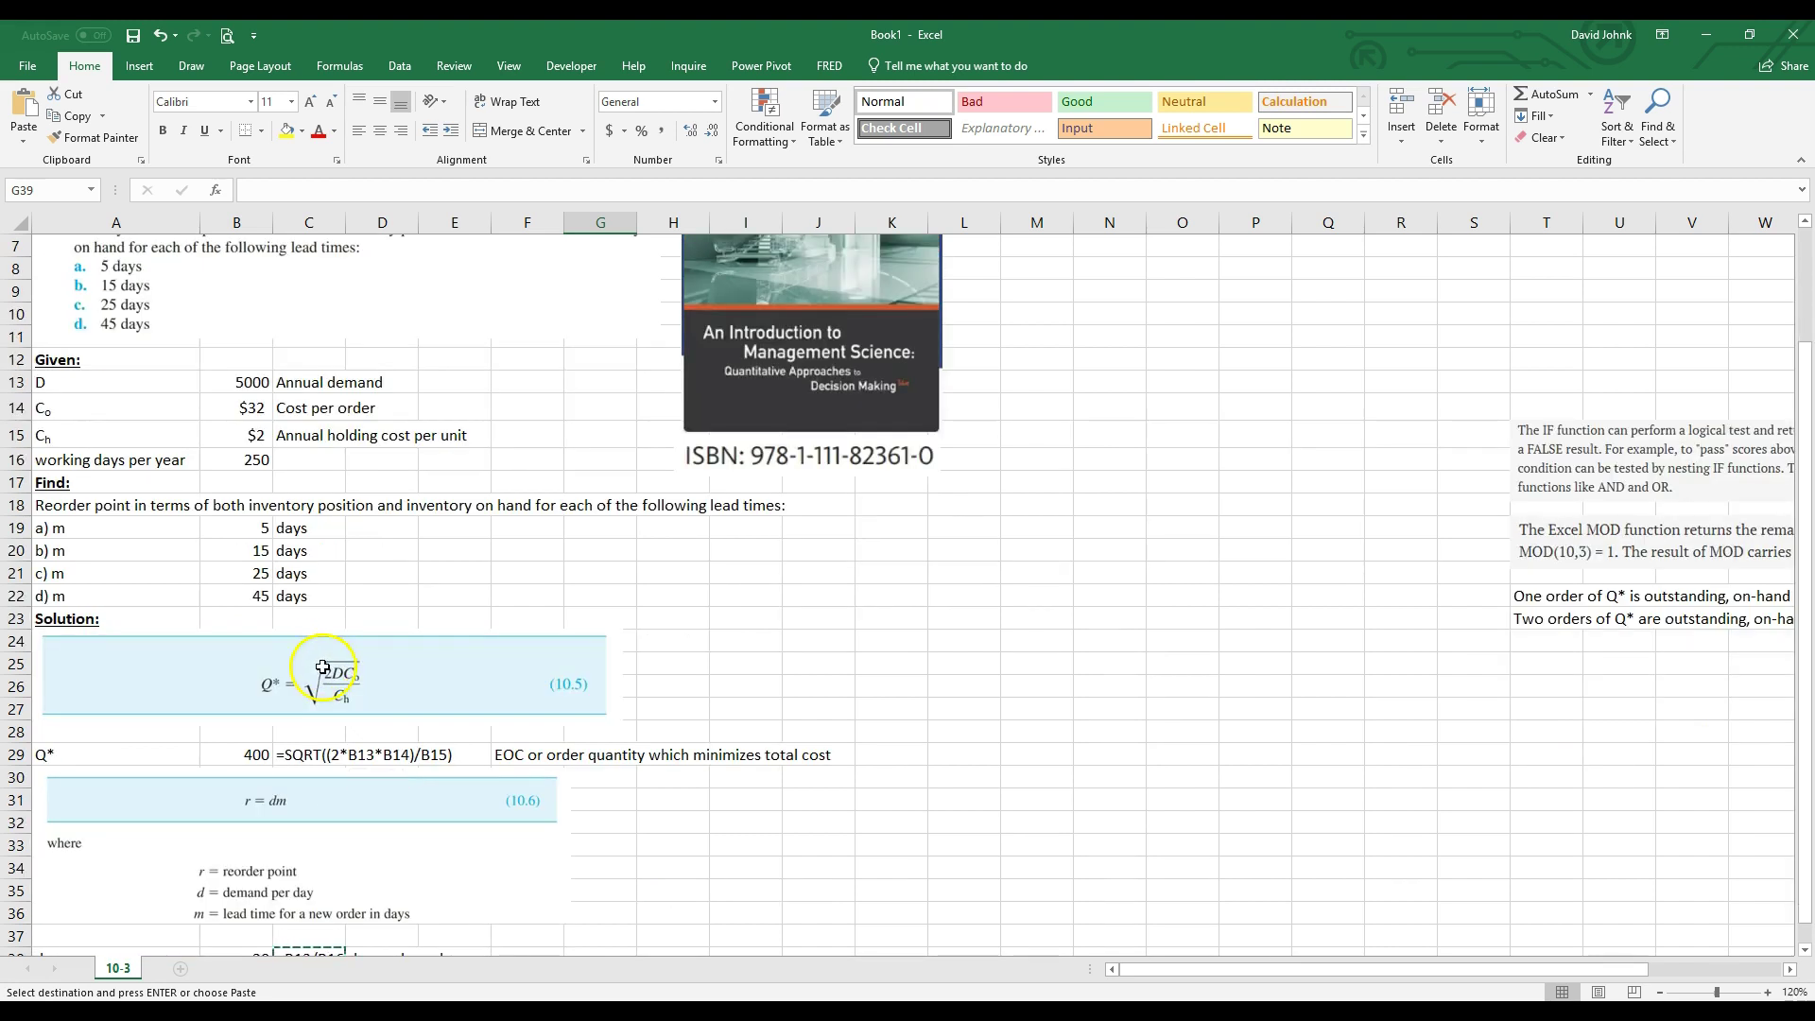
scroll(322, 669, down, 2)
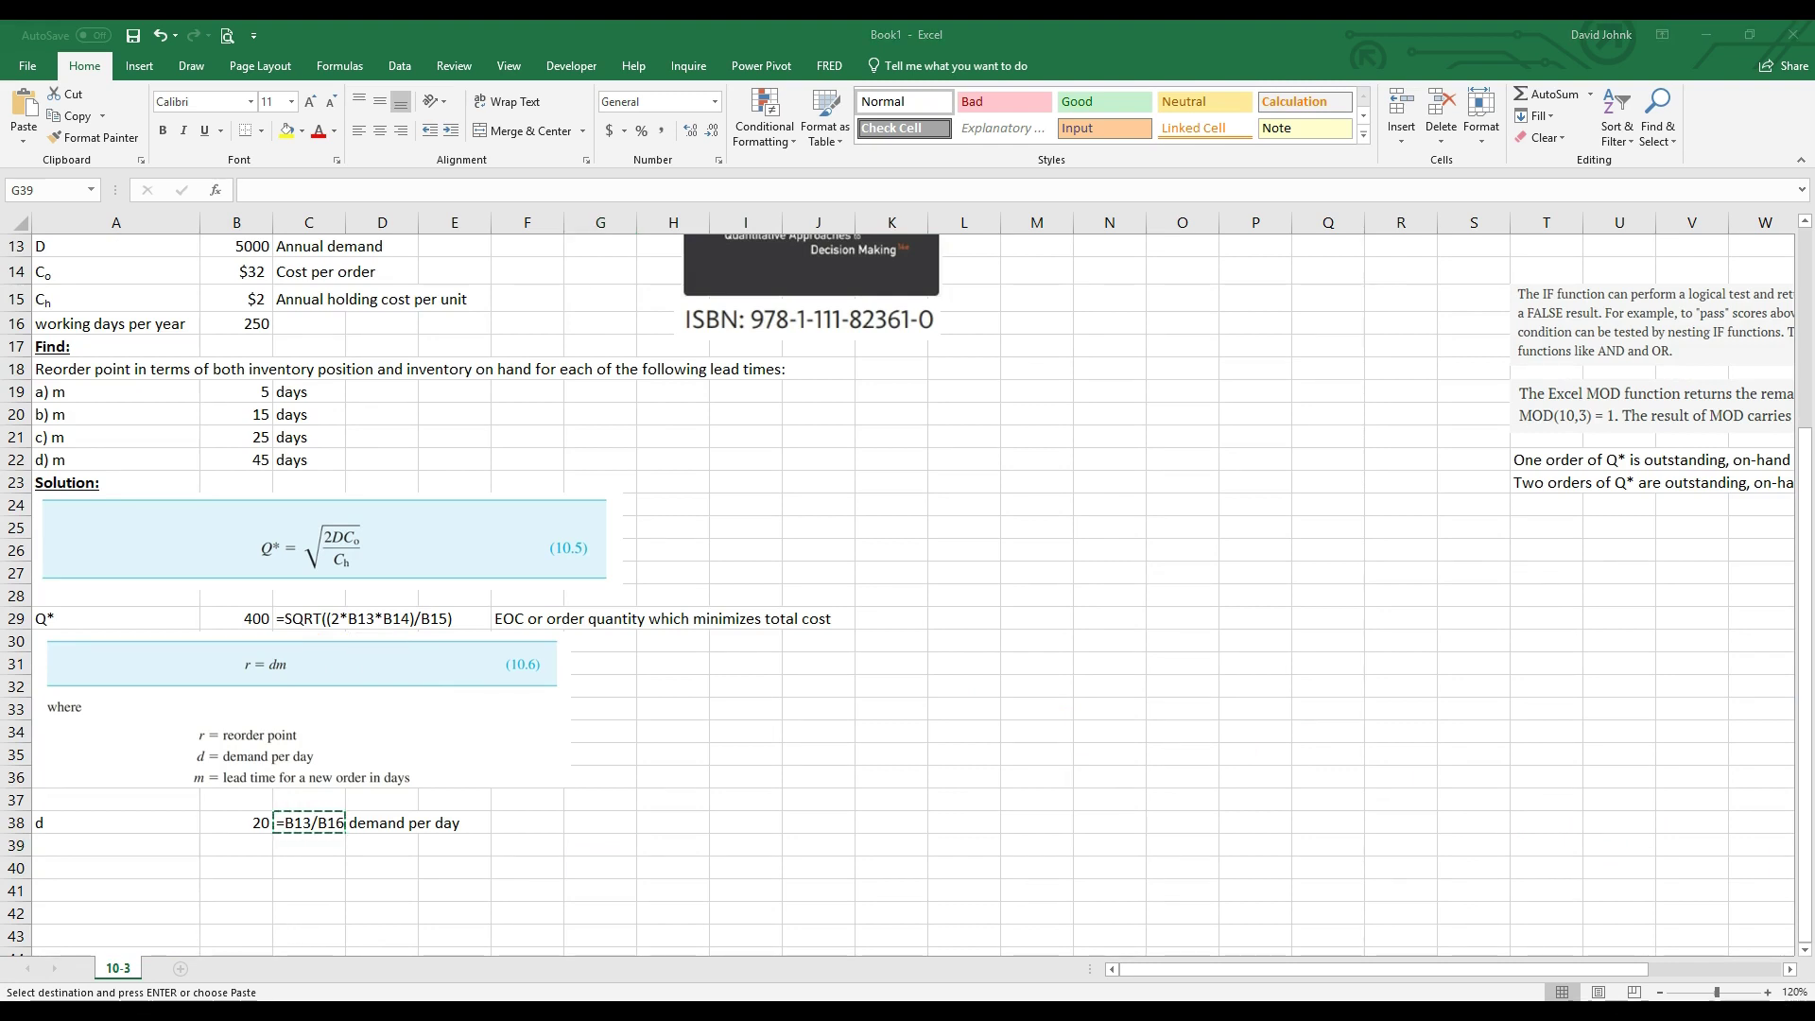
click(762, 786)
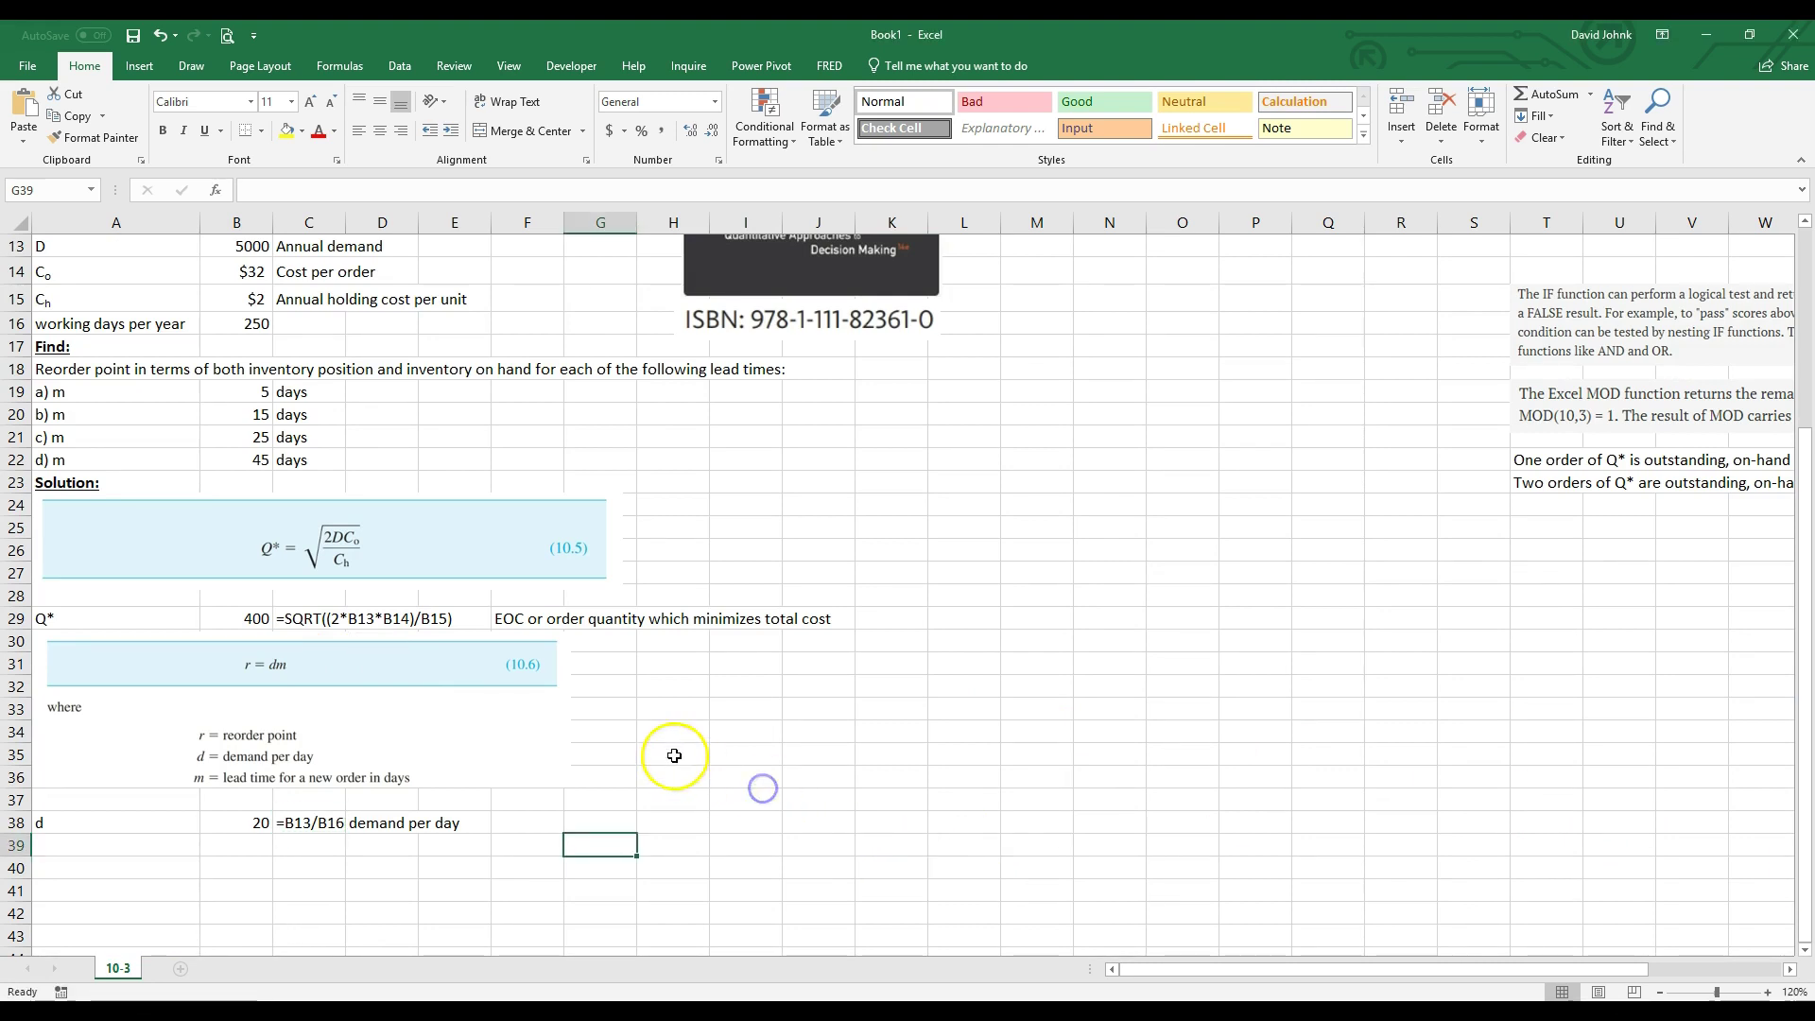
click(674, 755)
key(ctrl+v)
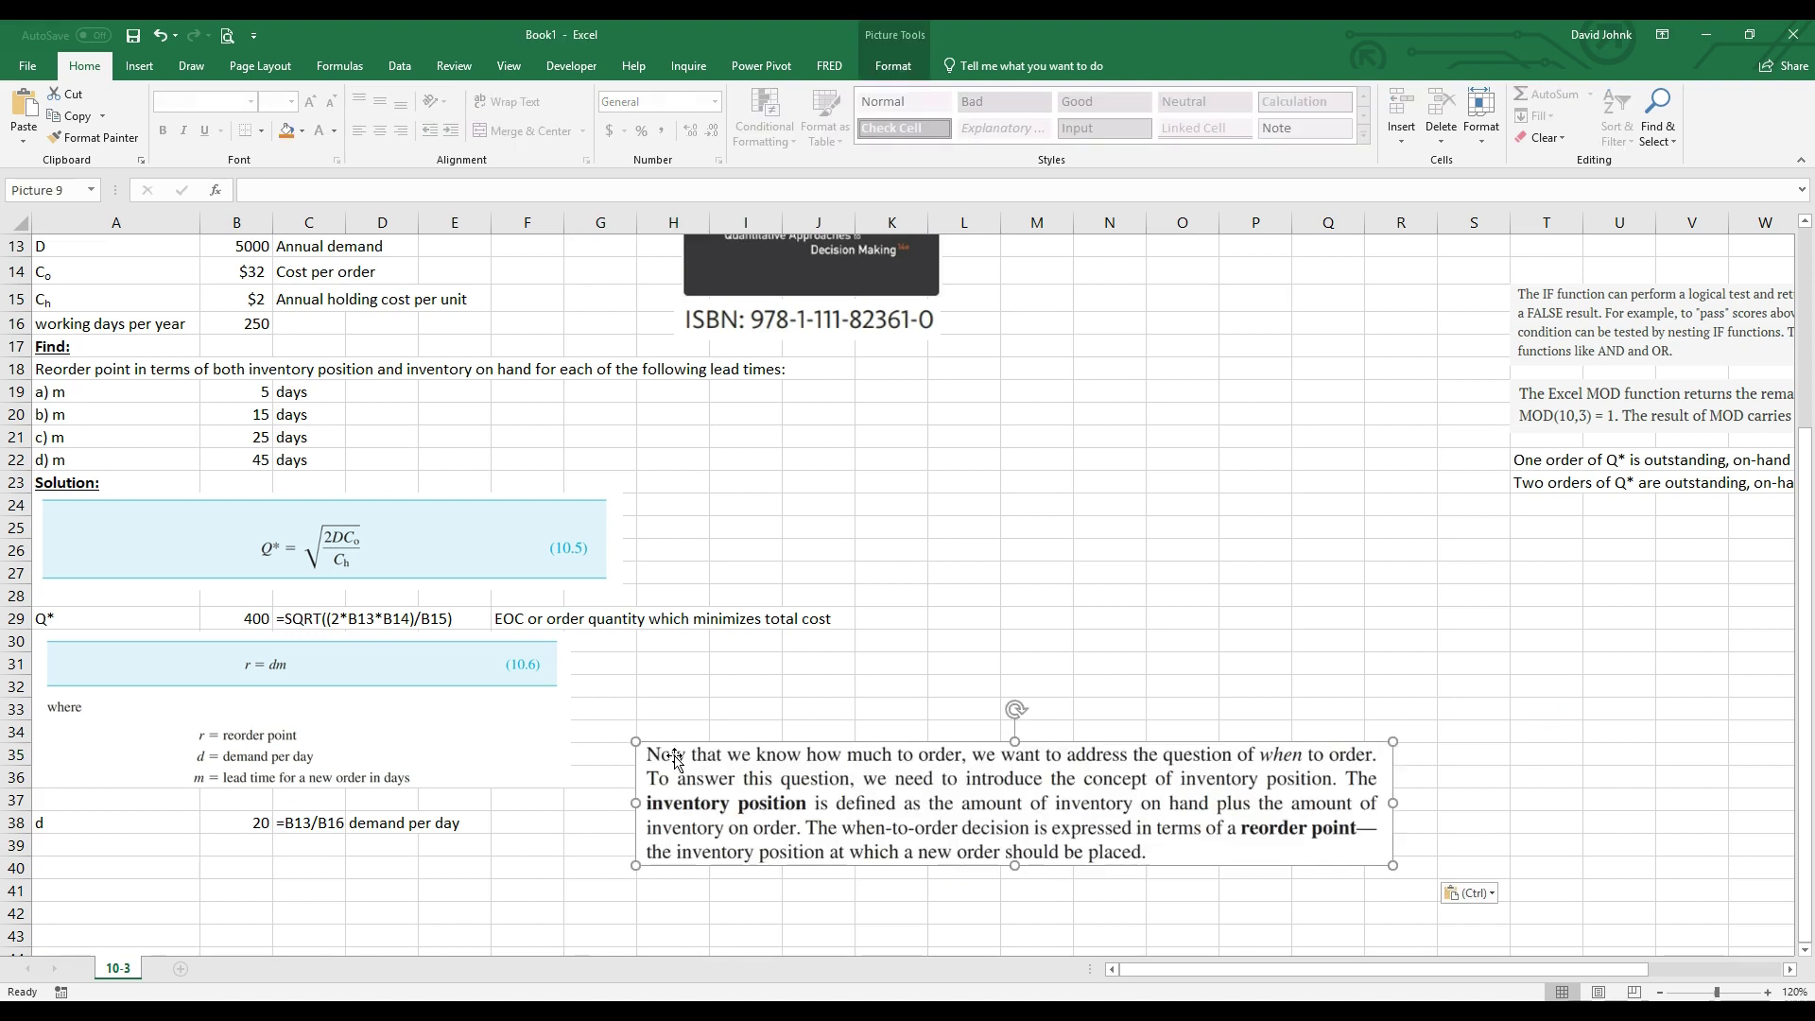
click(701, 772)
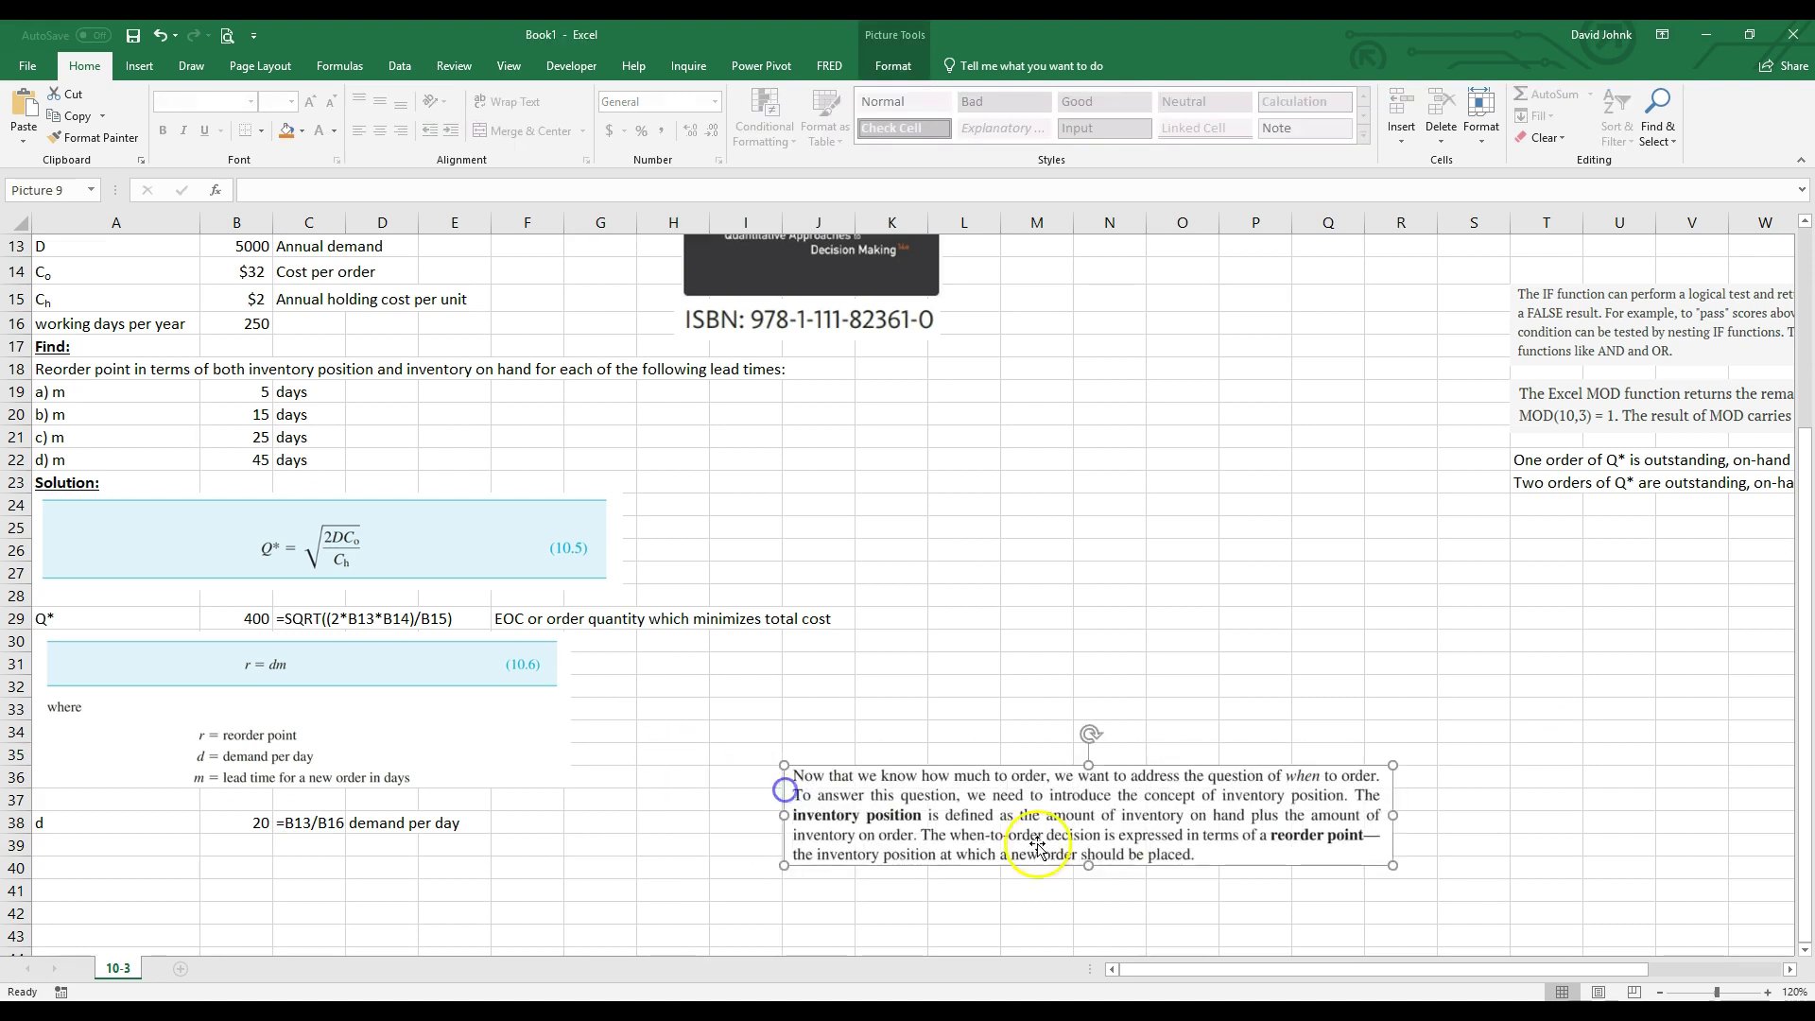
drag(1393, 865, 1237, 834)
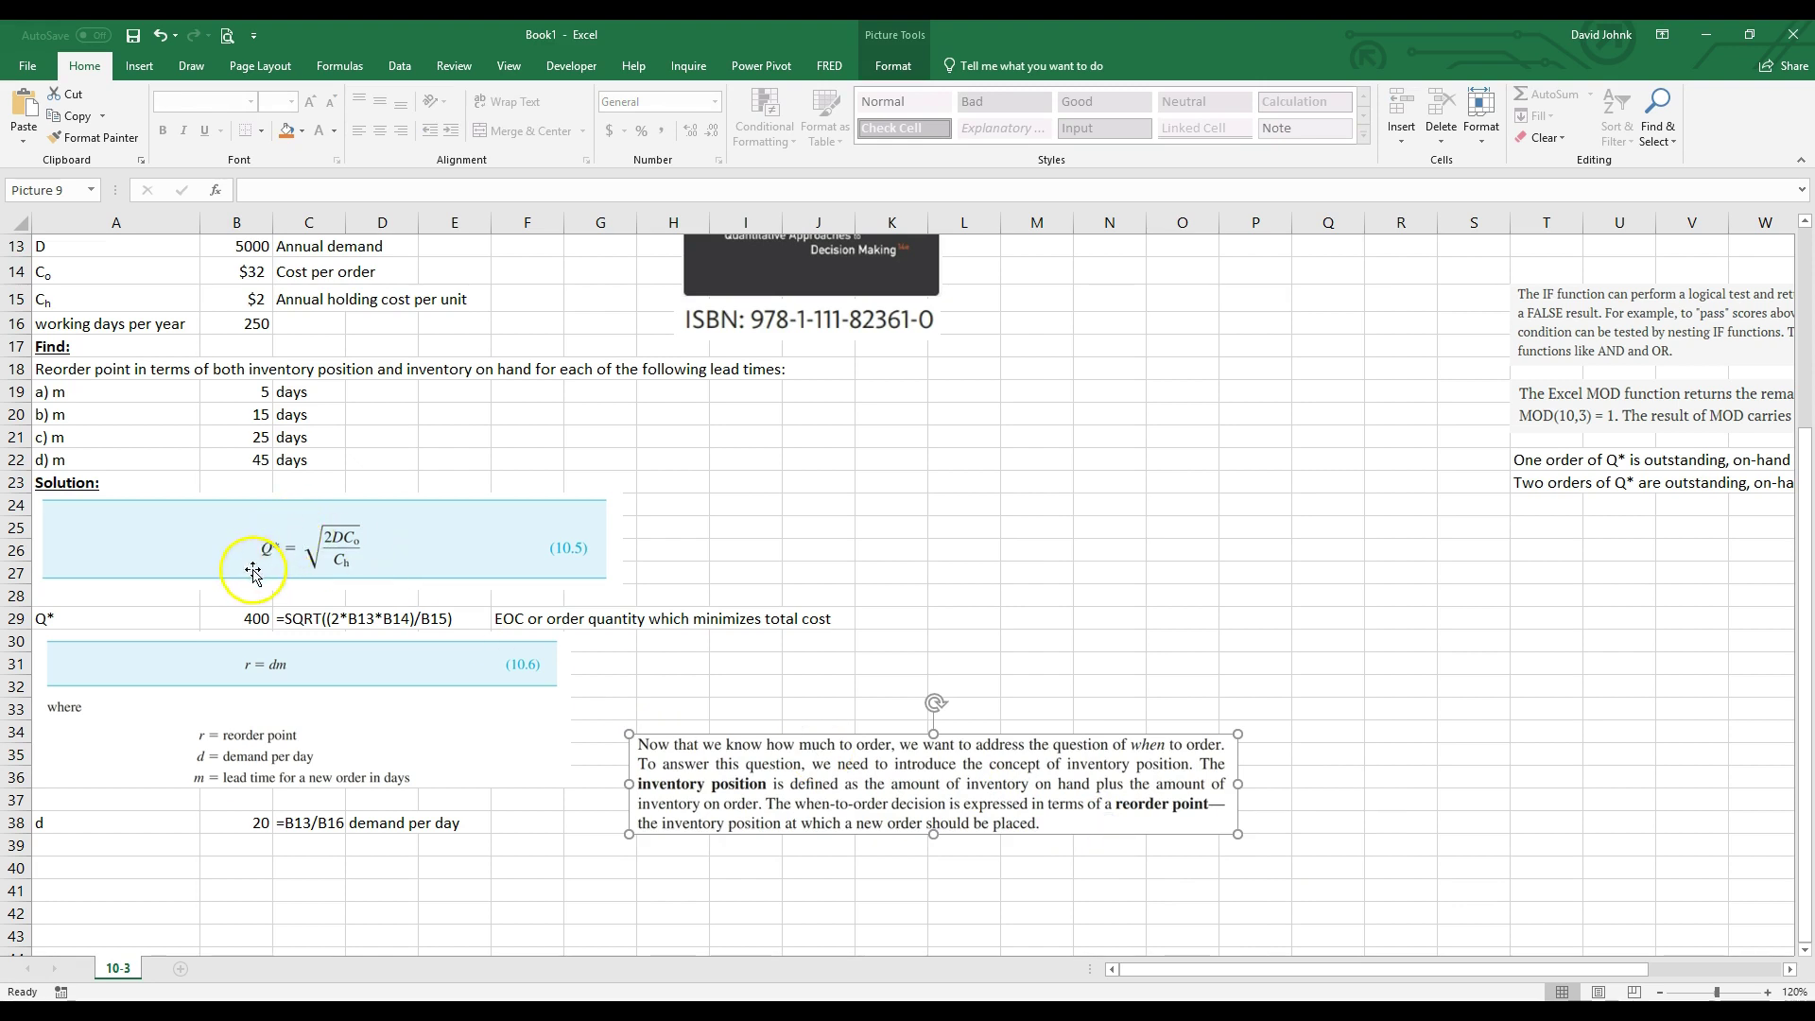
click(198, 622)
drag(198, 622, 211, 621)
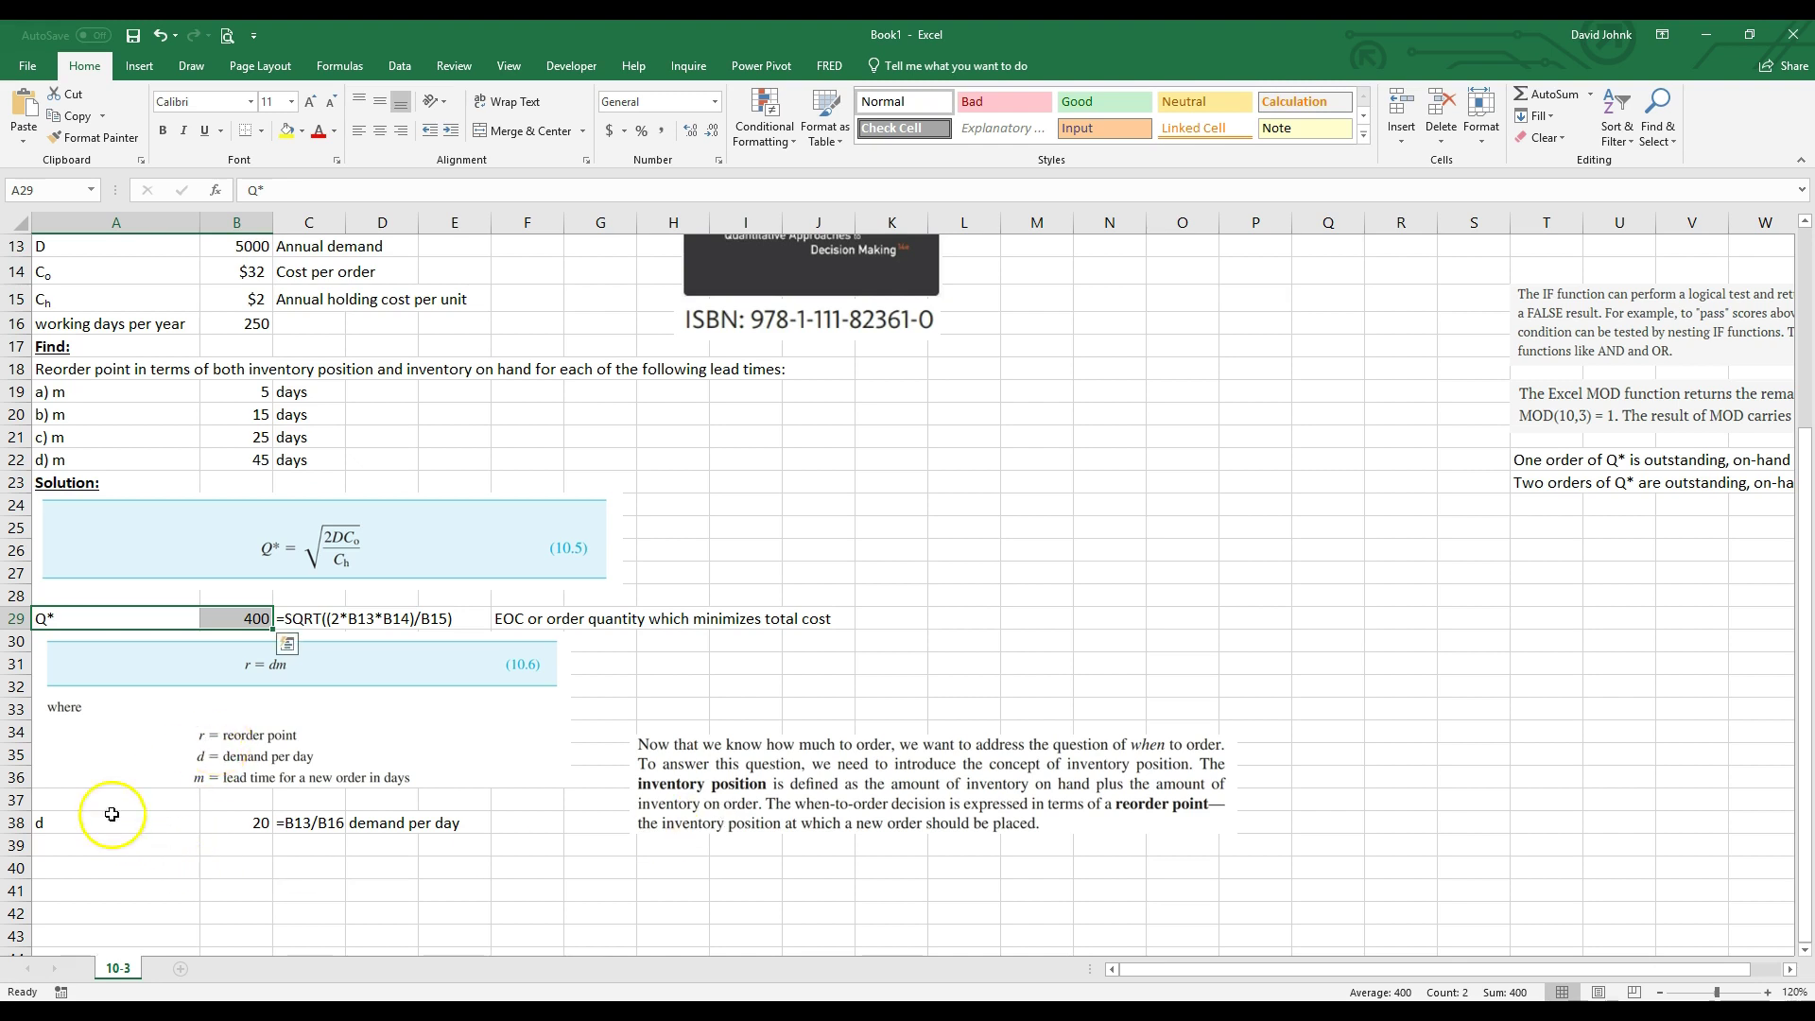
Enter headings 'm lead time in days' in A39 and 'Inventory Position (r)' in B39
click(66, 845)
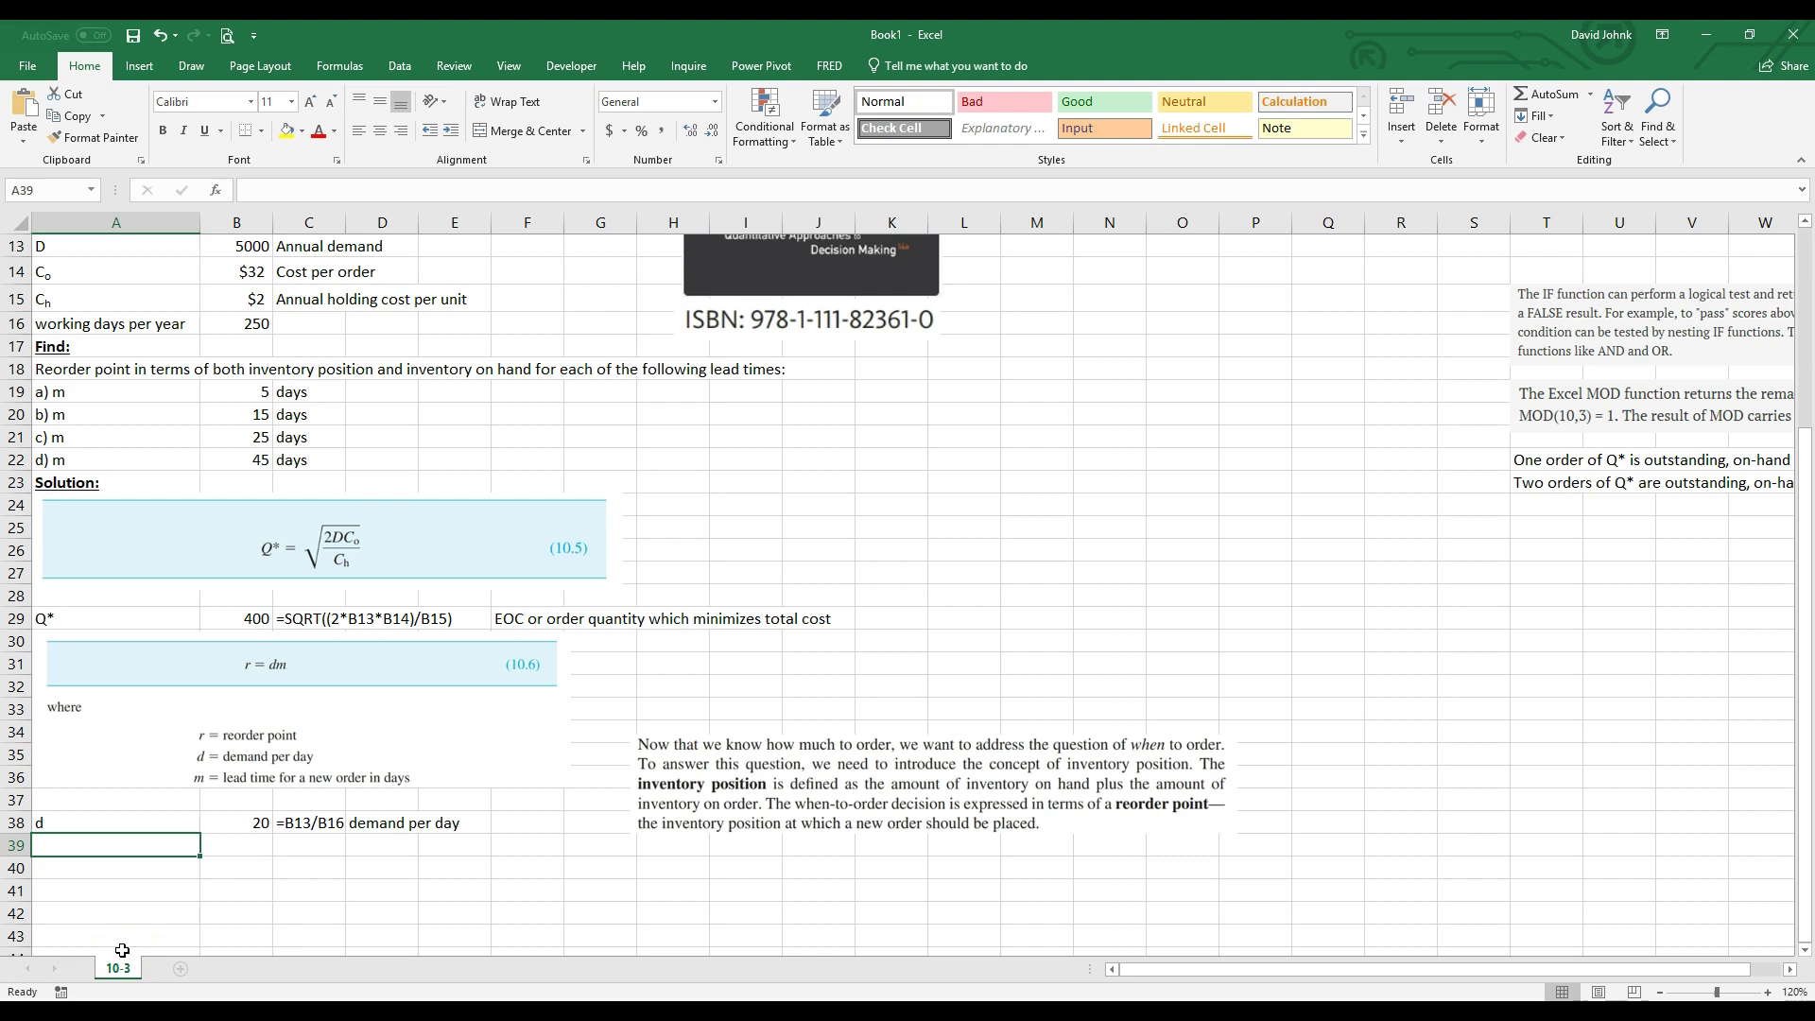
text(m lead time in days)
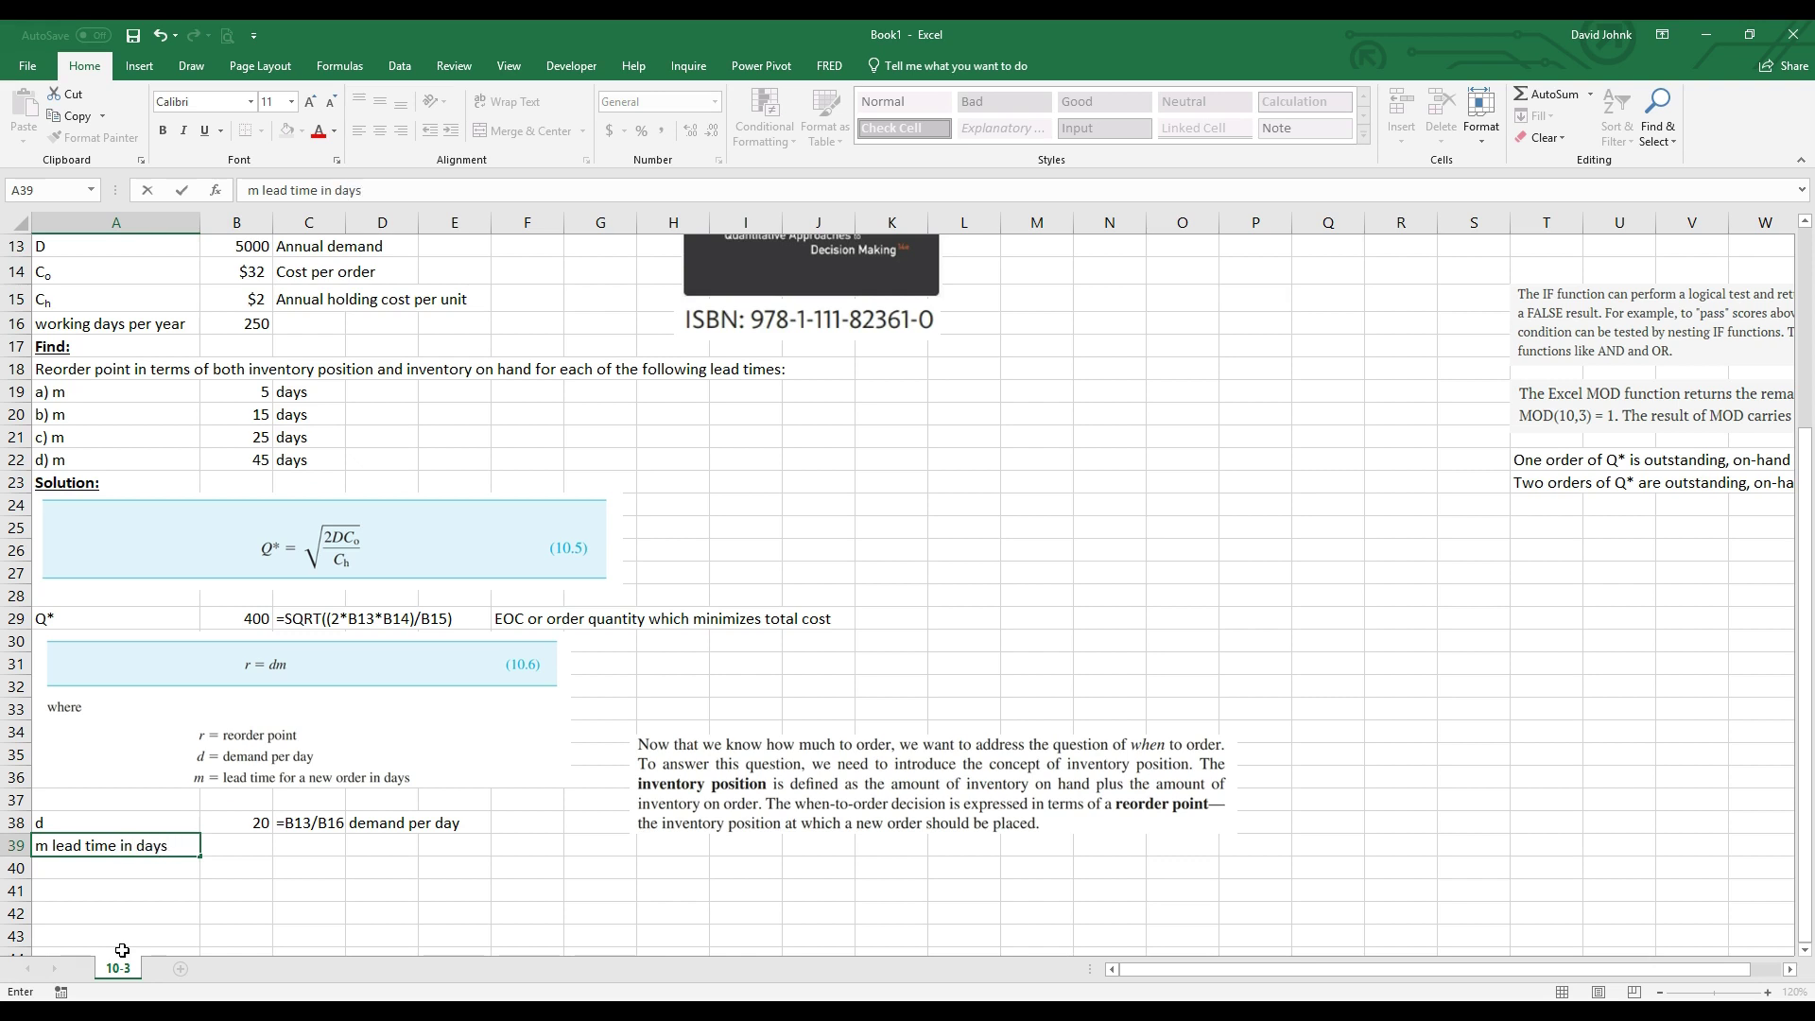
key(Tab)
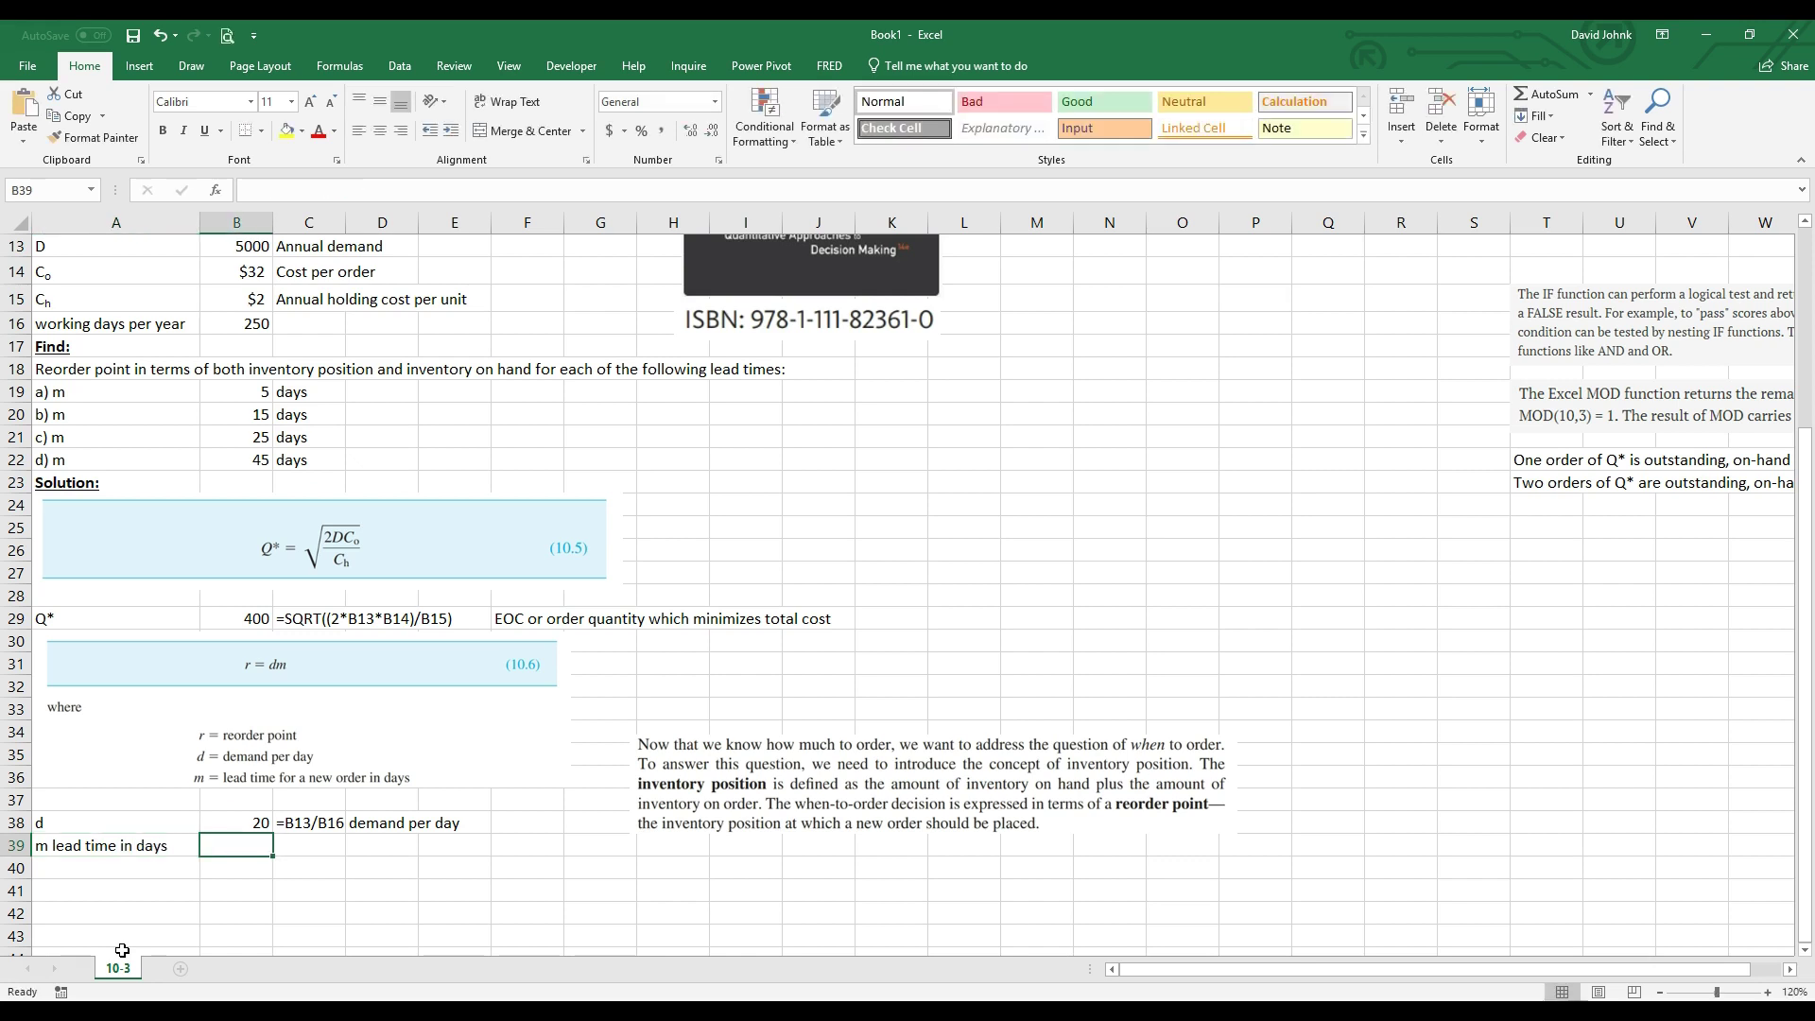
text(Inventory Position)
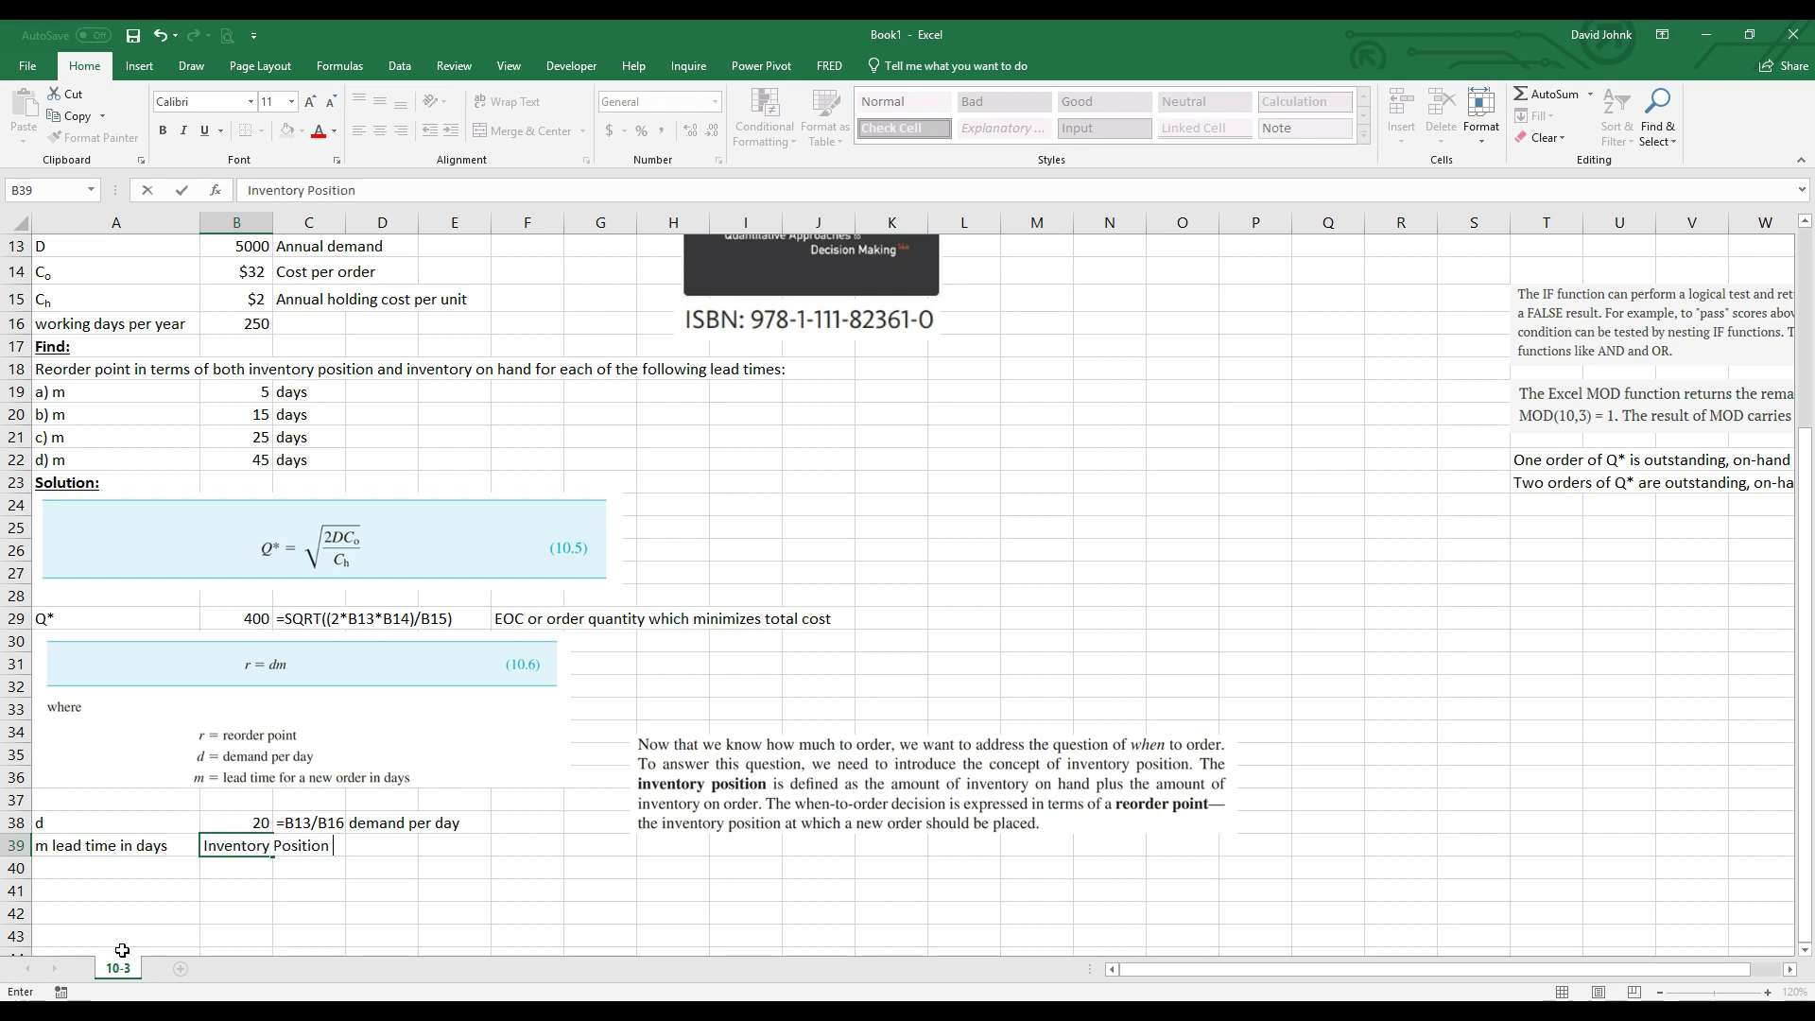
text((r))
key(Return)
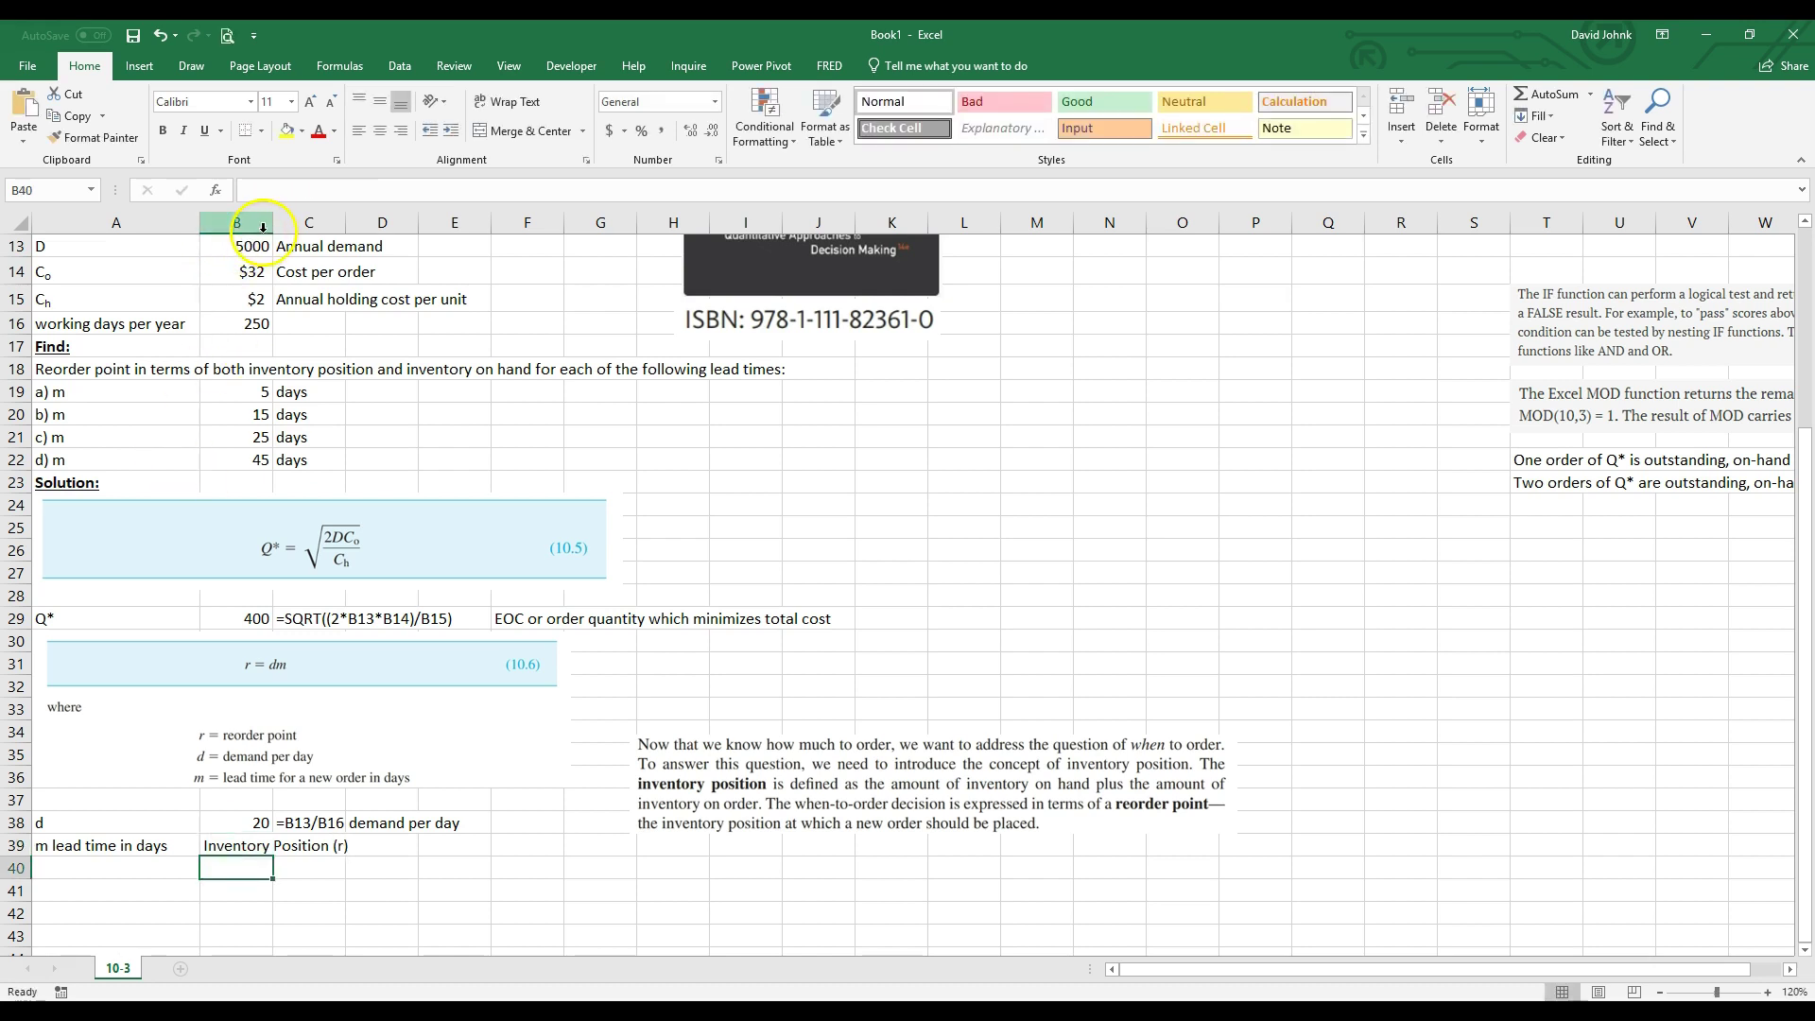
Widen column B and copy the lead times in B19:B22
drag(273, 222, 359, 230)
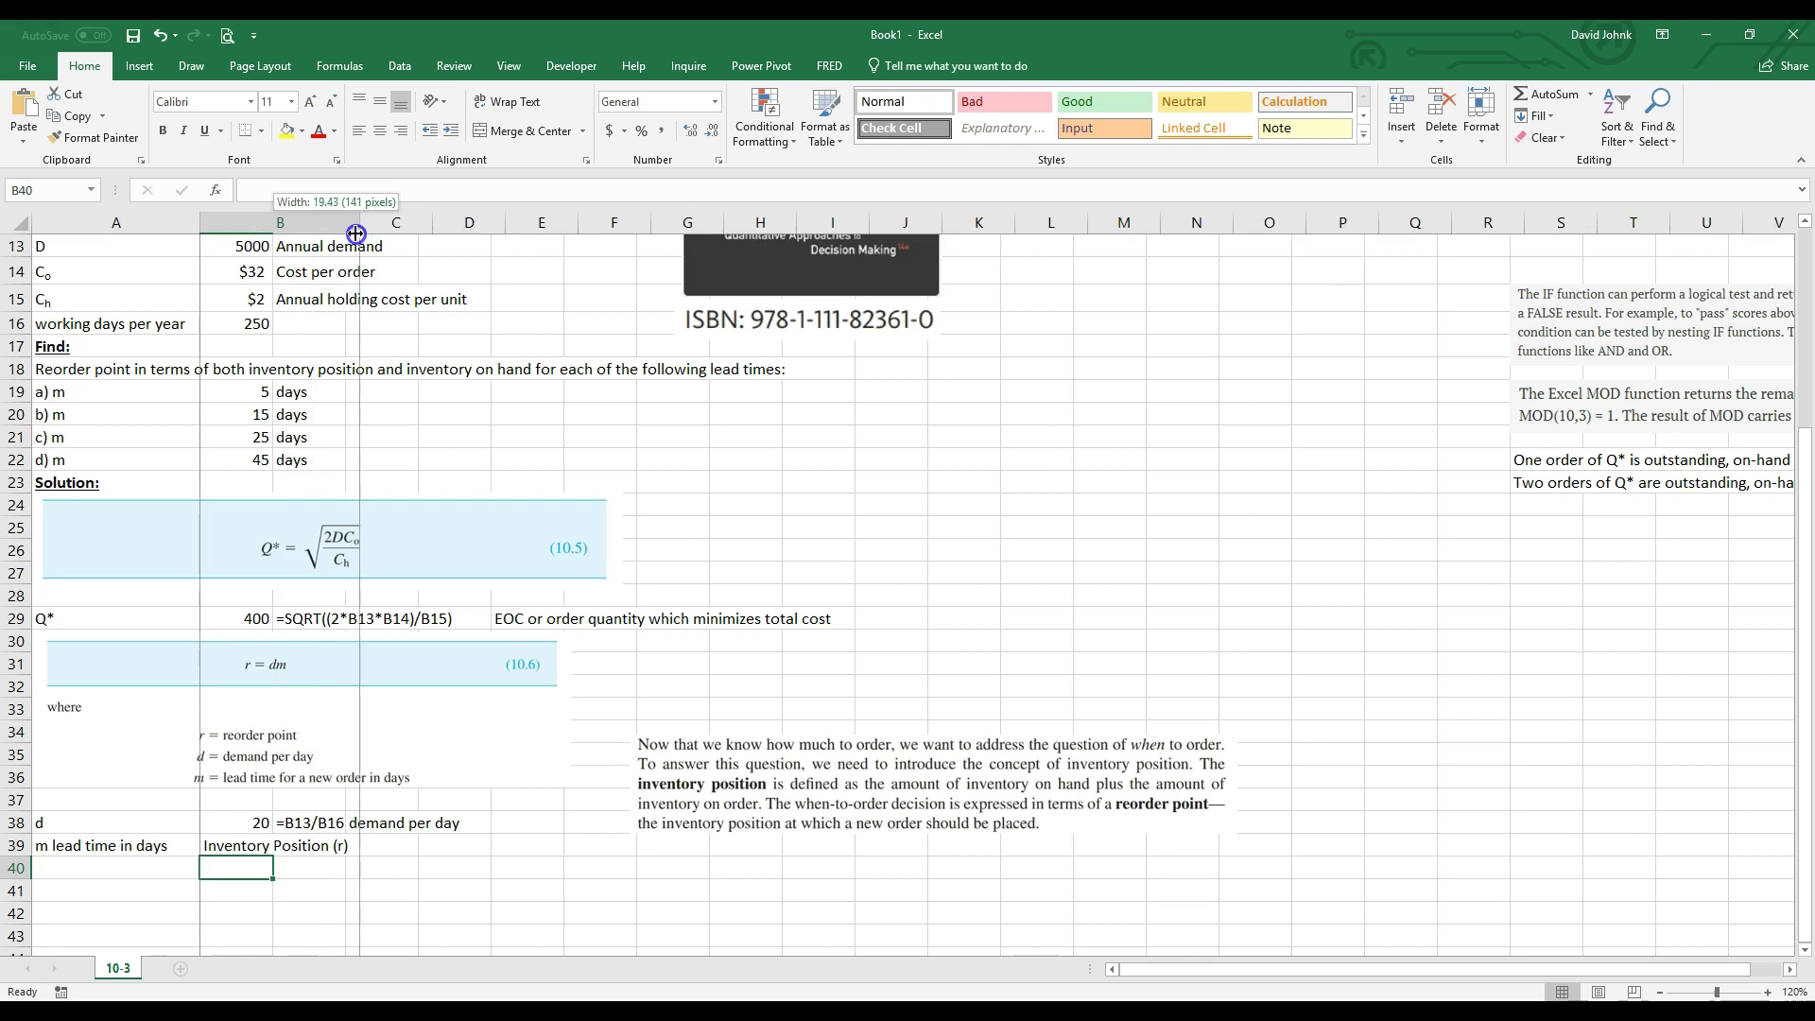
drag(357, 233, 356, 234)
click(109, 881)
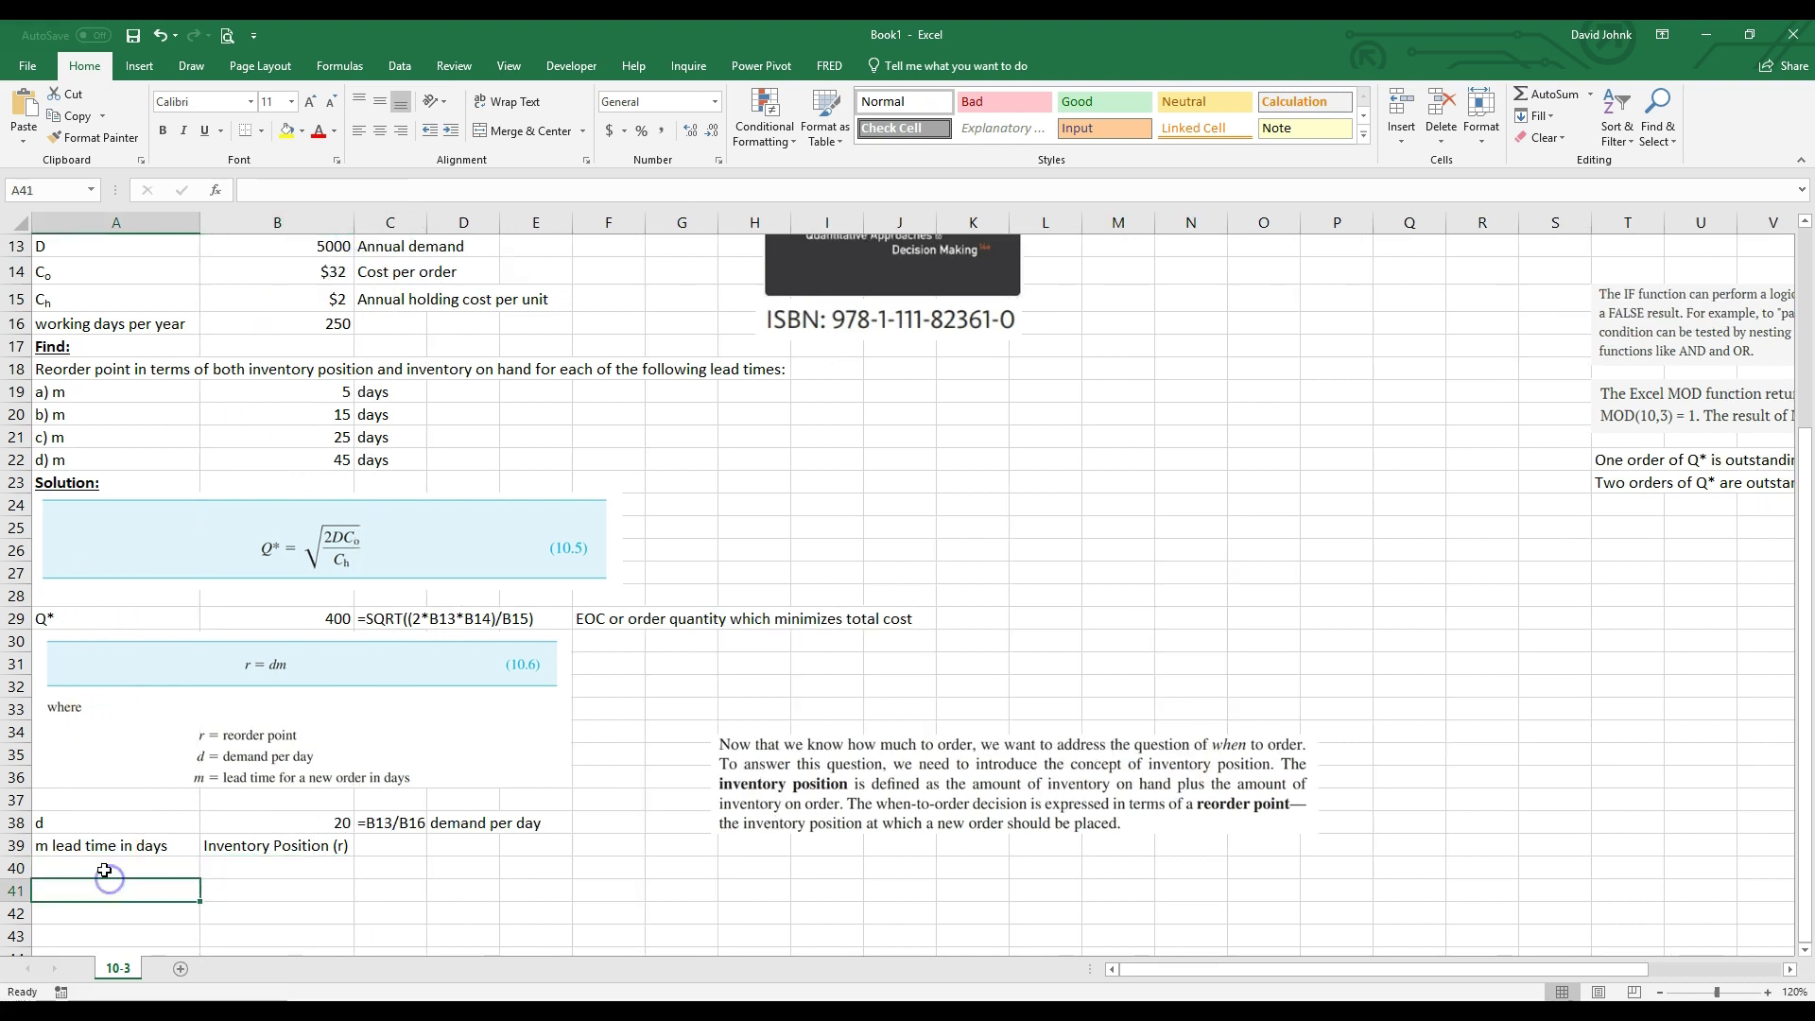
drag(317, 396, 307, 460)
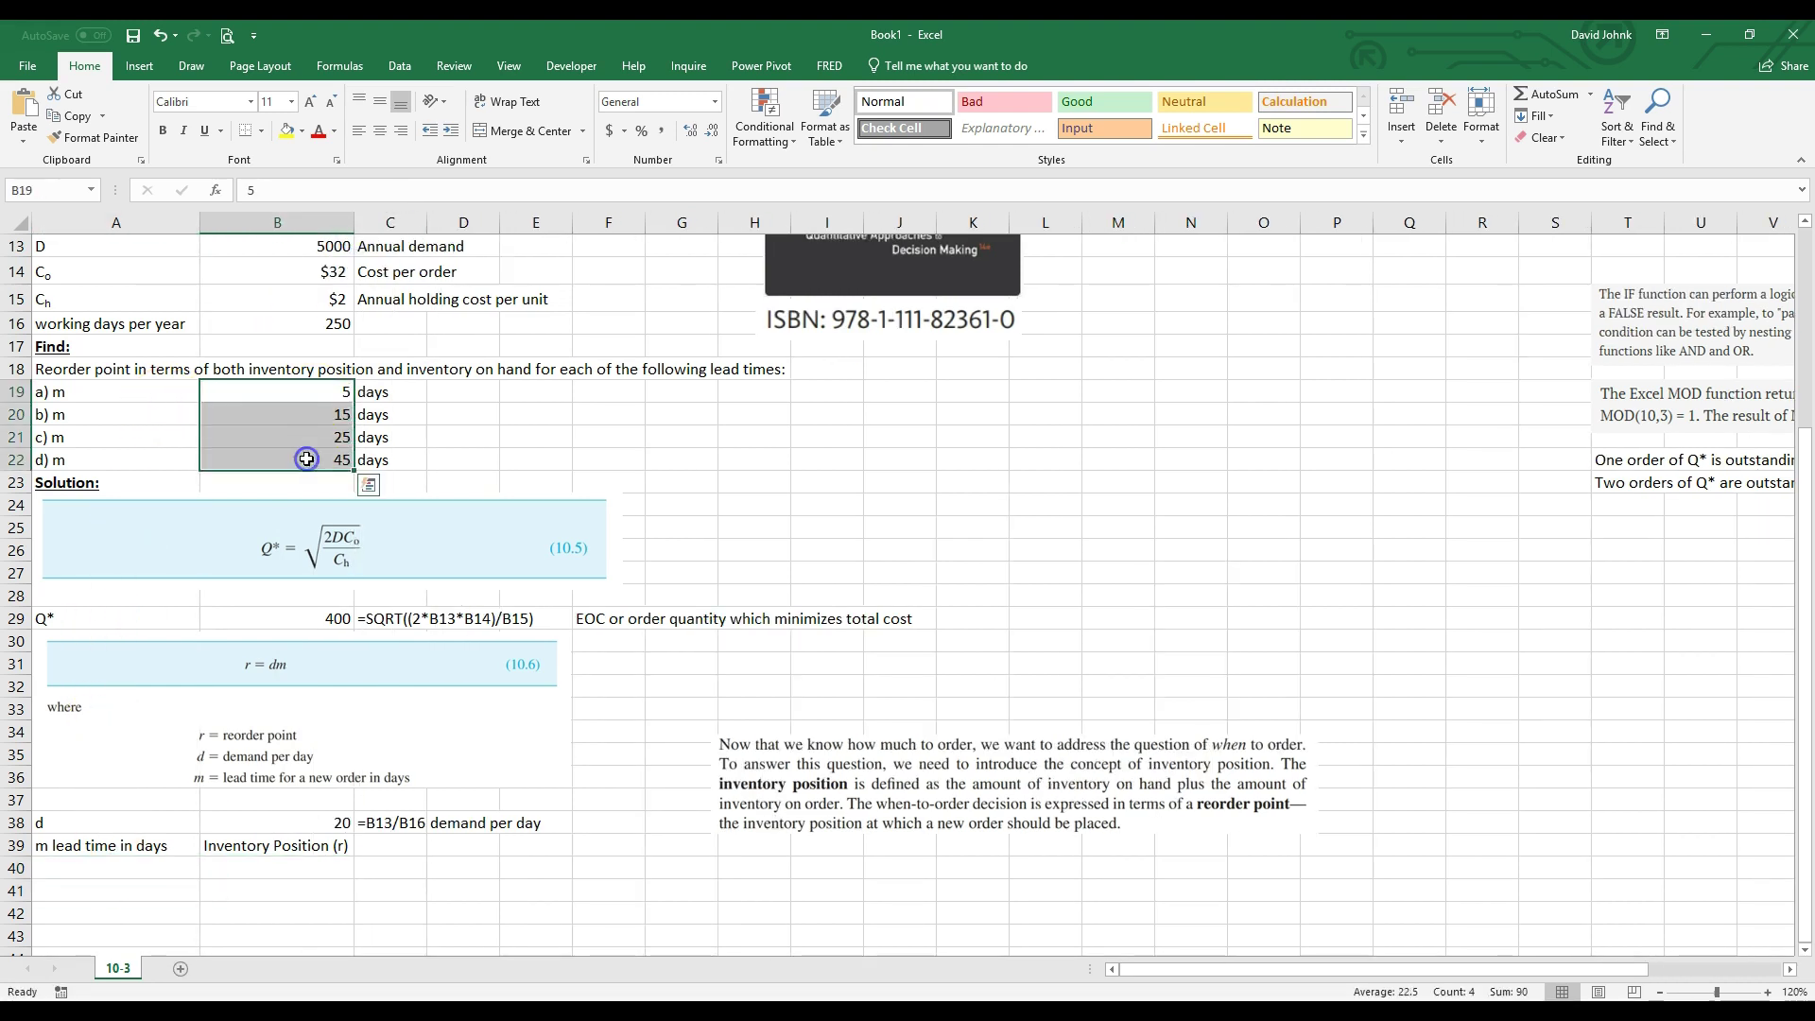
right_click(306, 460)
click(345, 492)
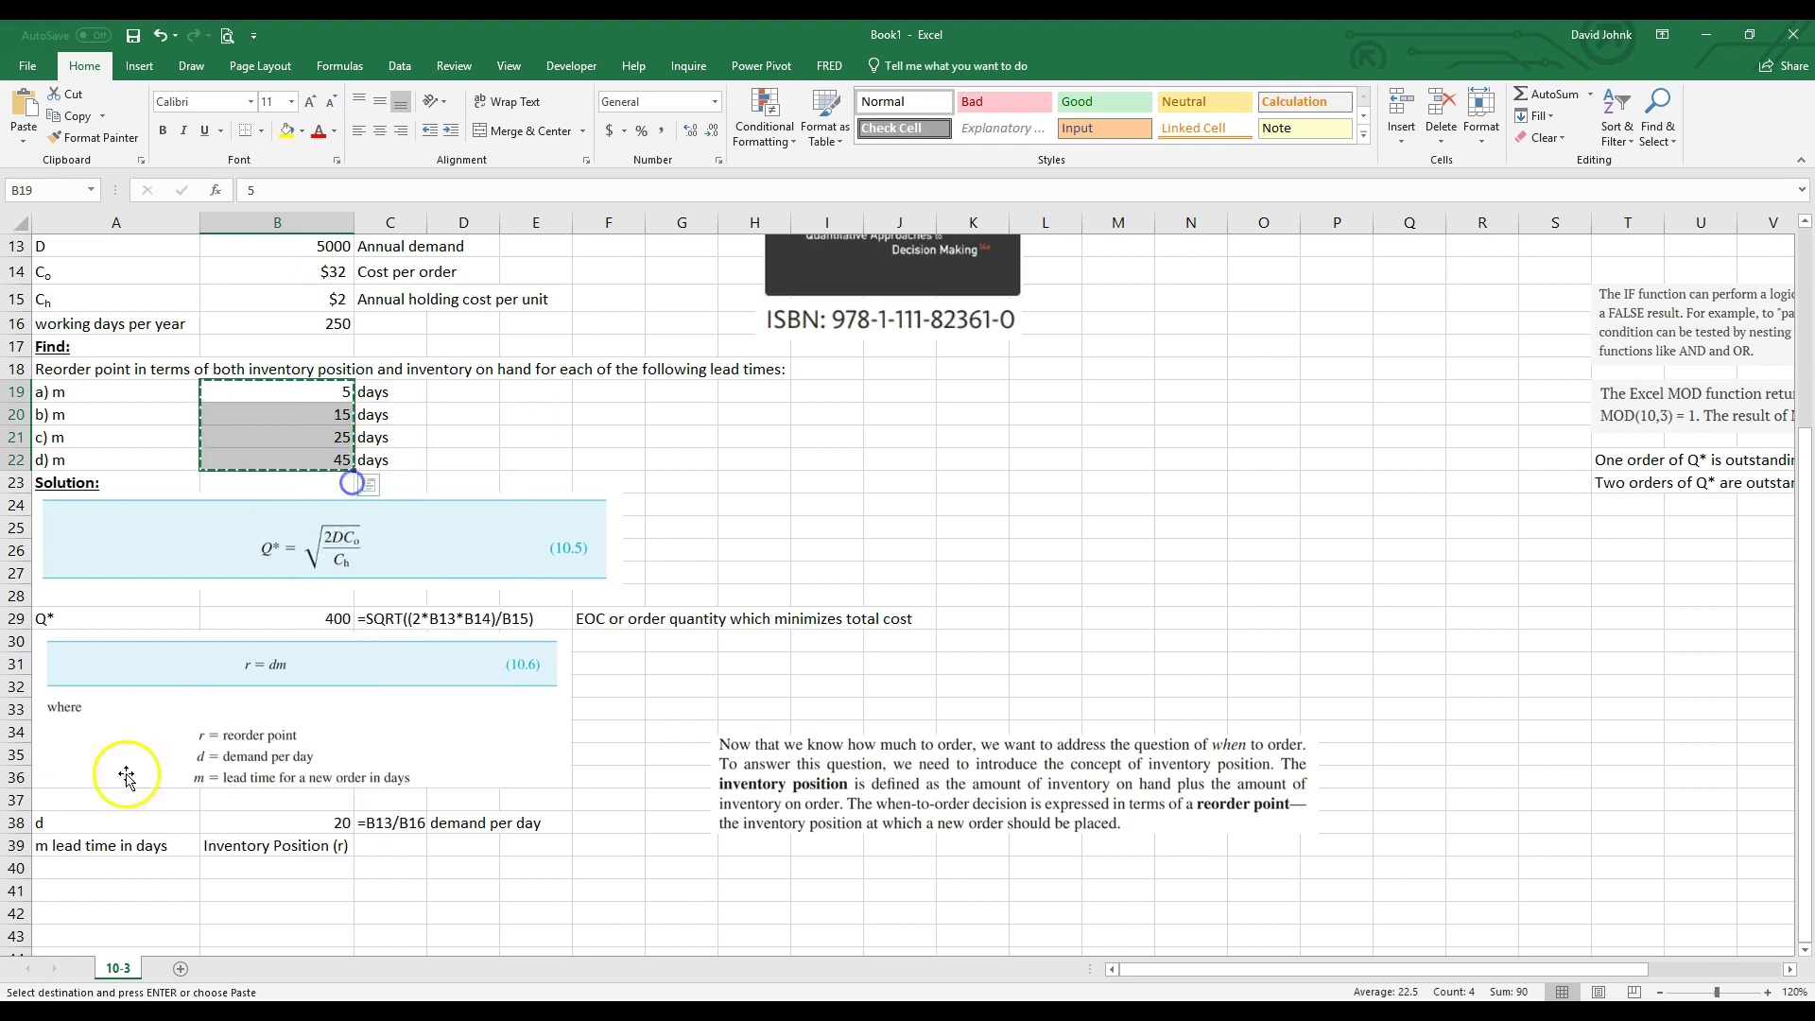
click(98, 872)
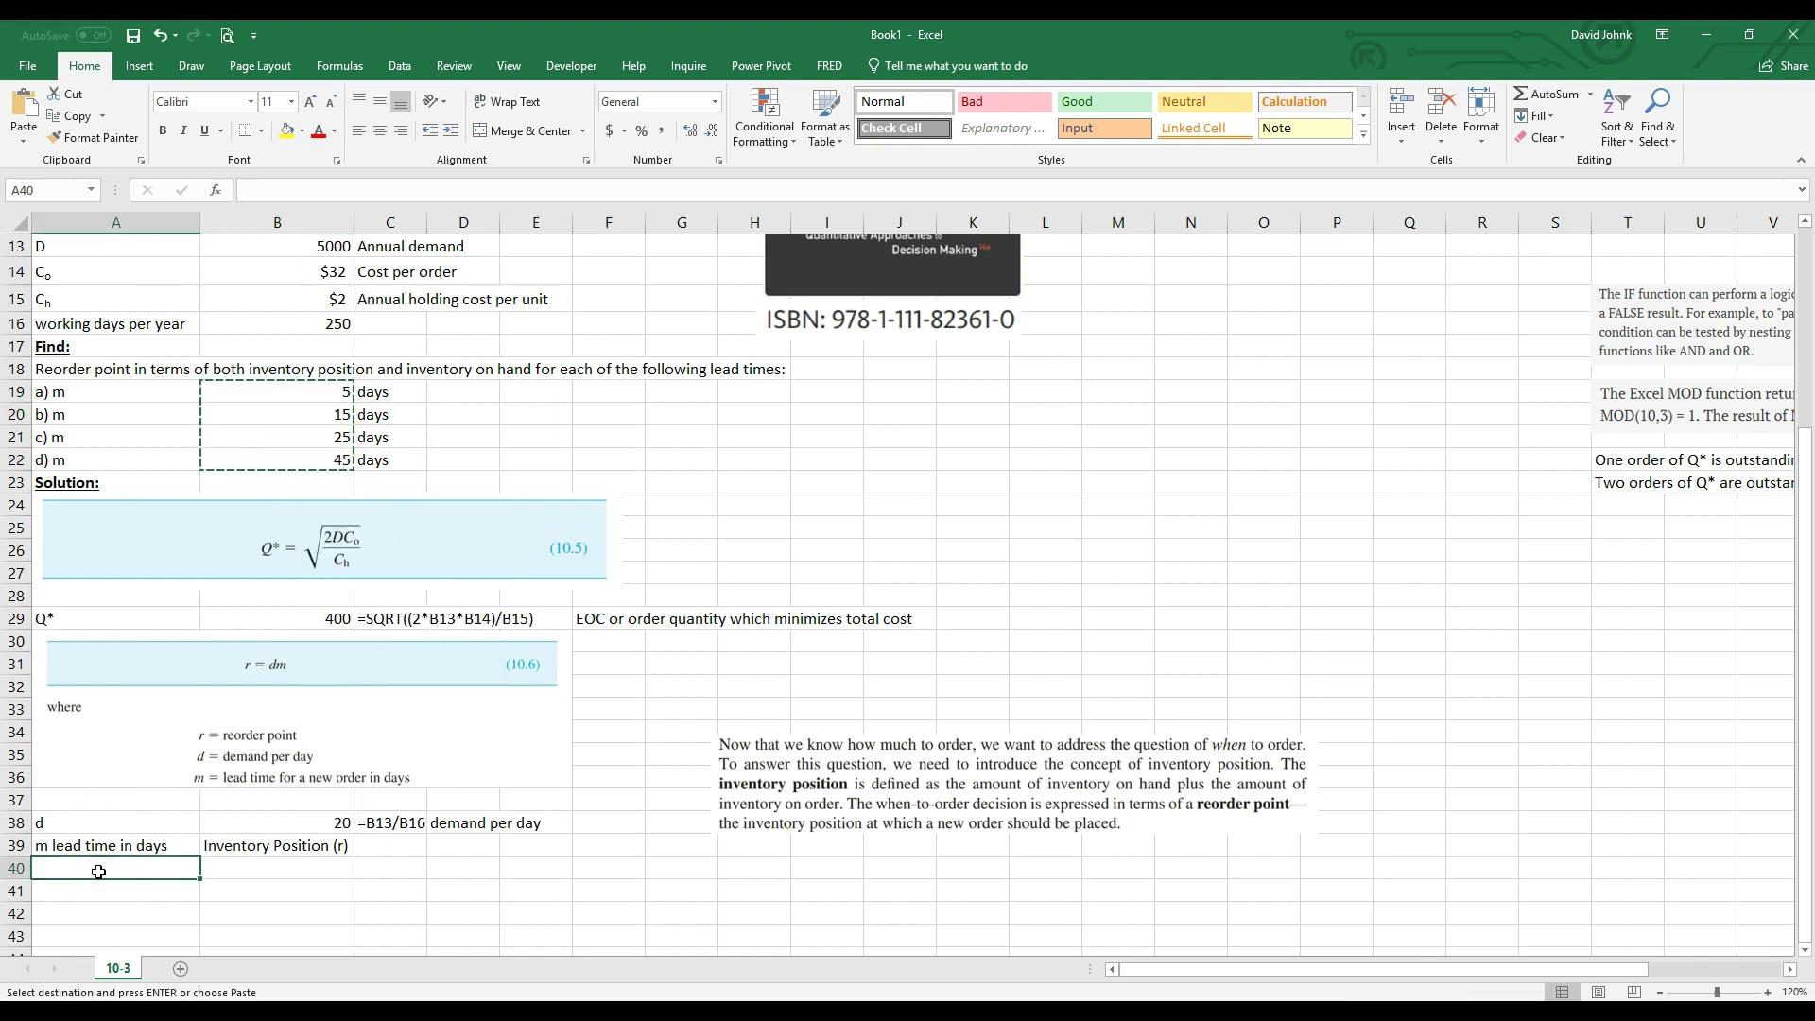
Enter =B19 in A40 and fill it down to A43, listing 5, 15, 25 and 45
key(Escape)
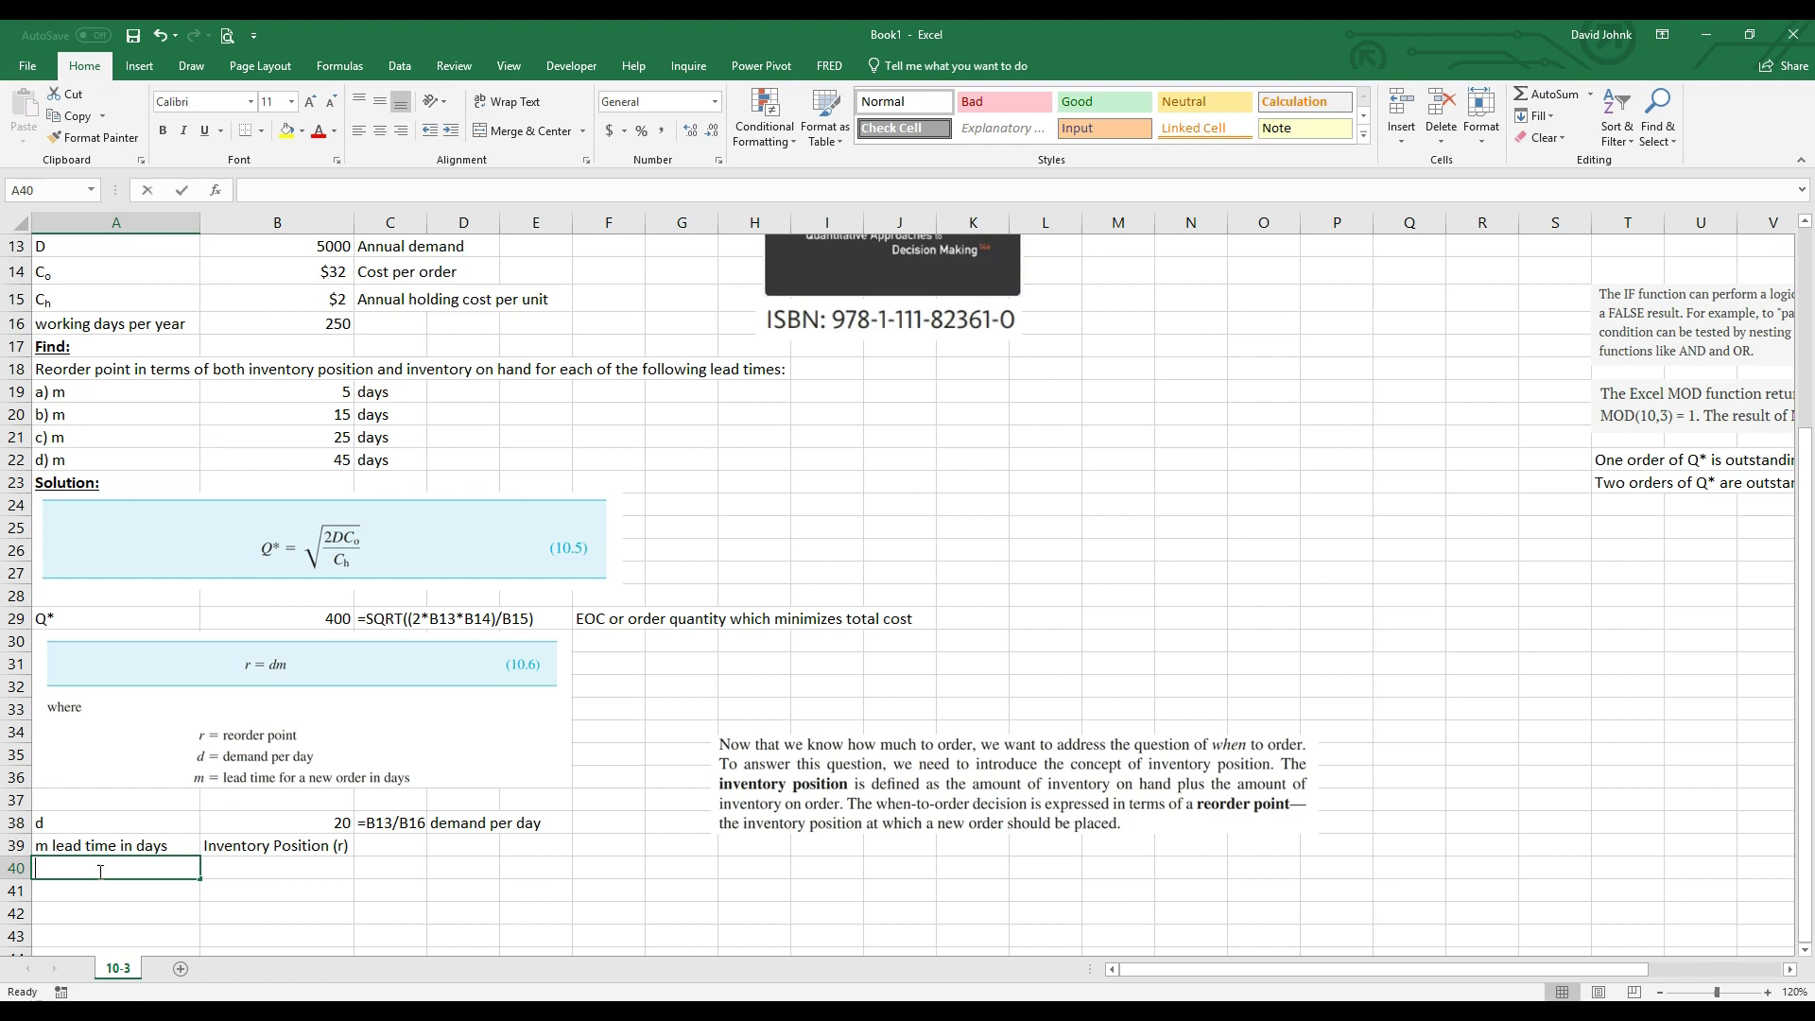
text(=)
click(322, 389)
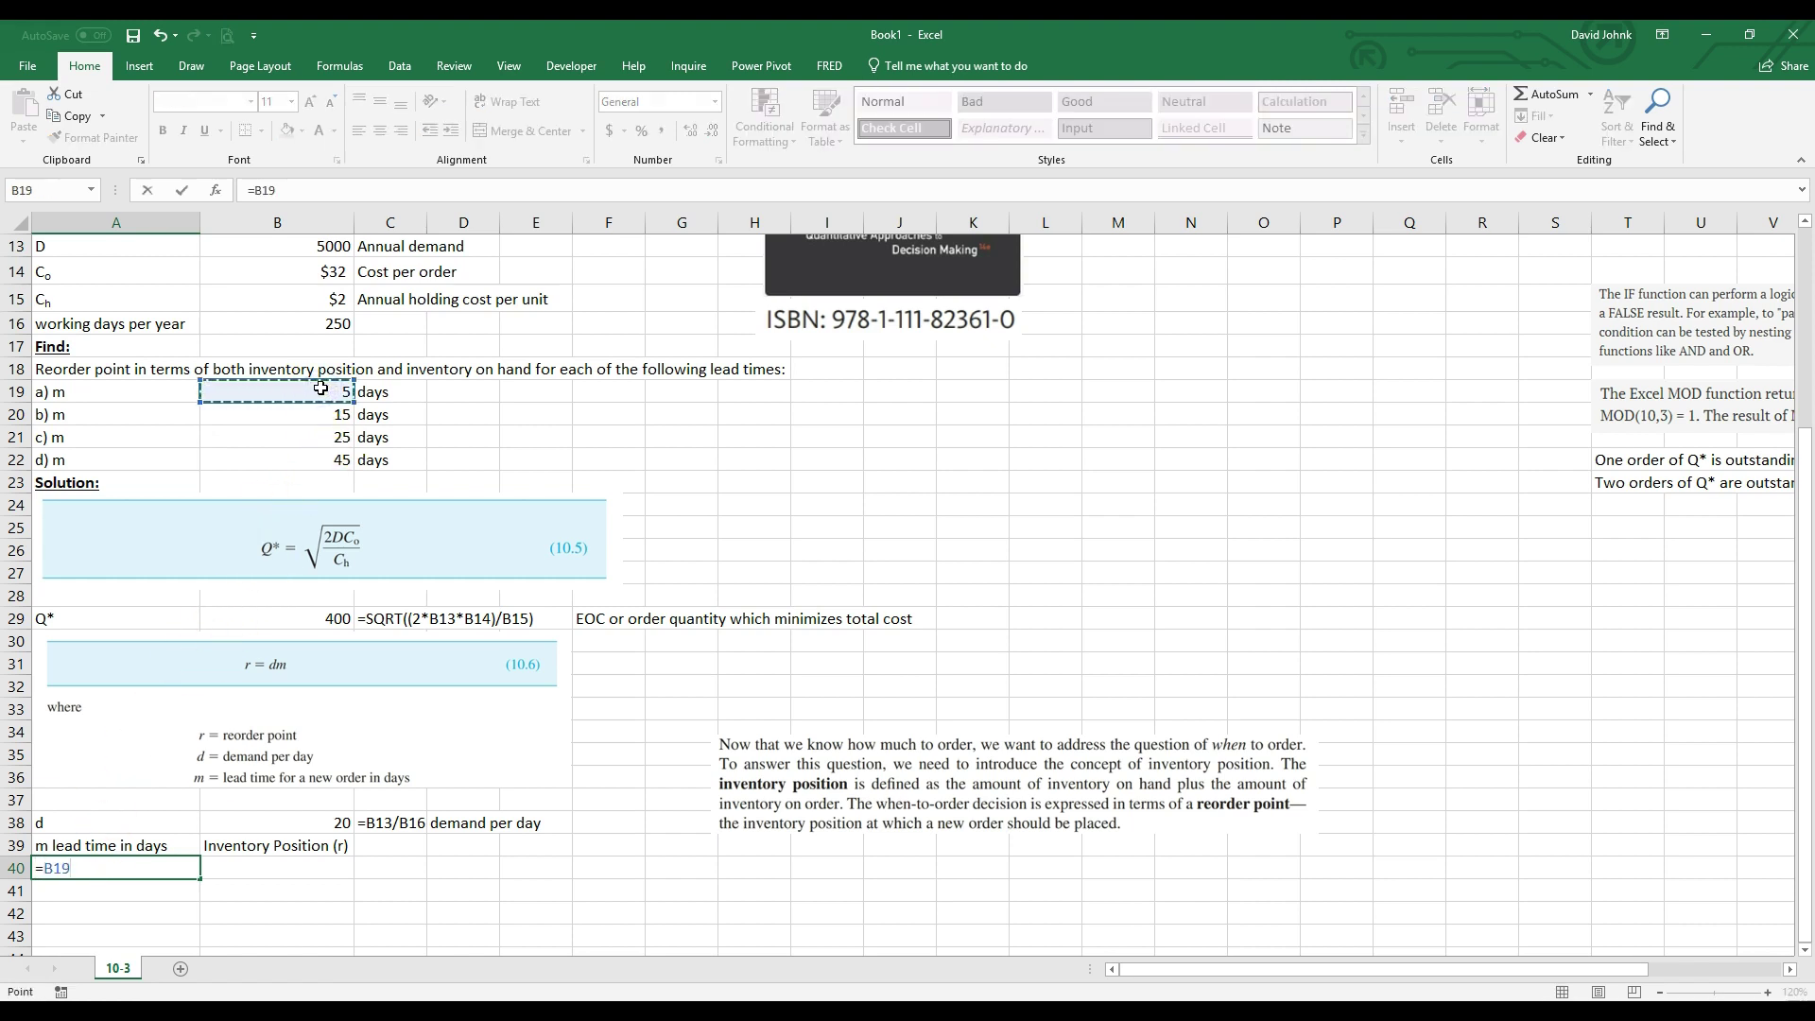
key(Return)
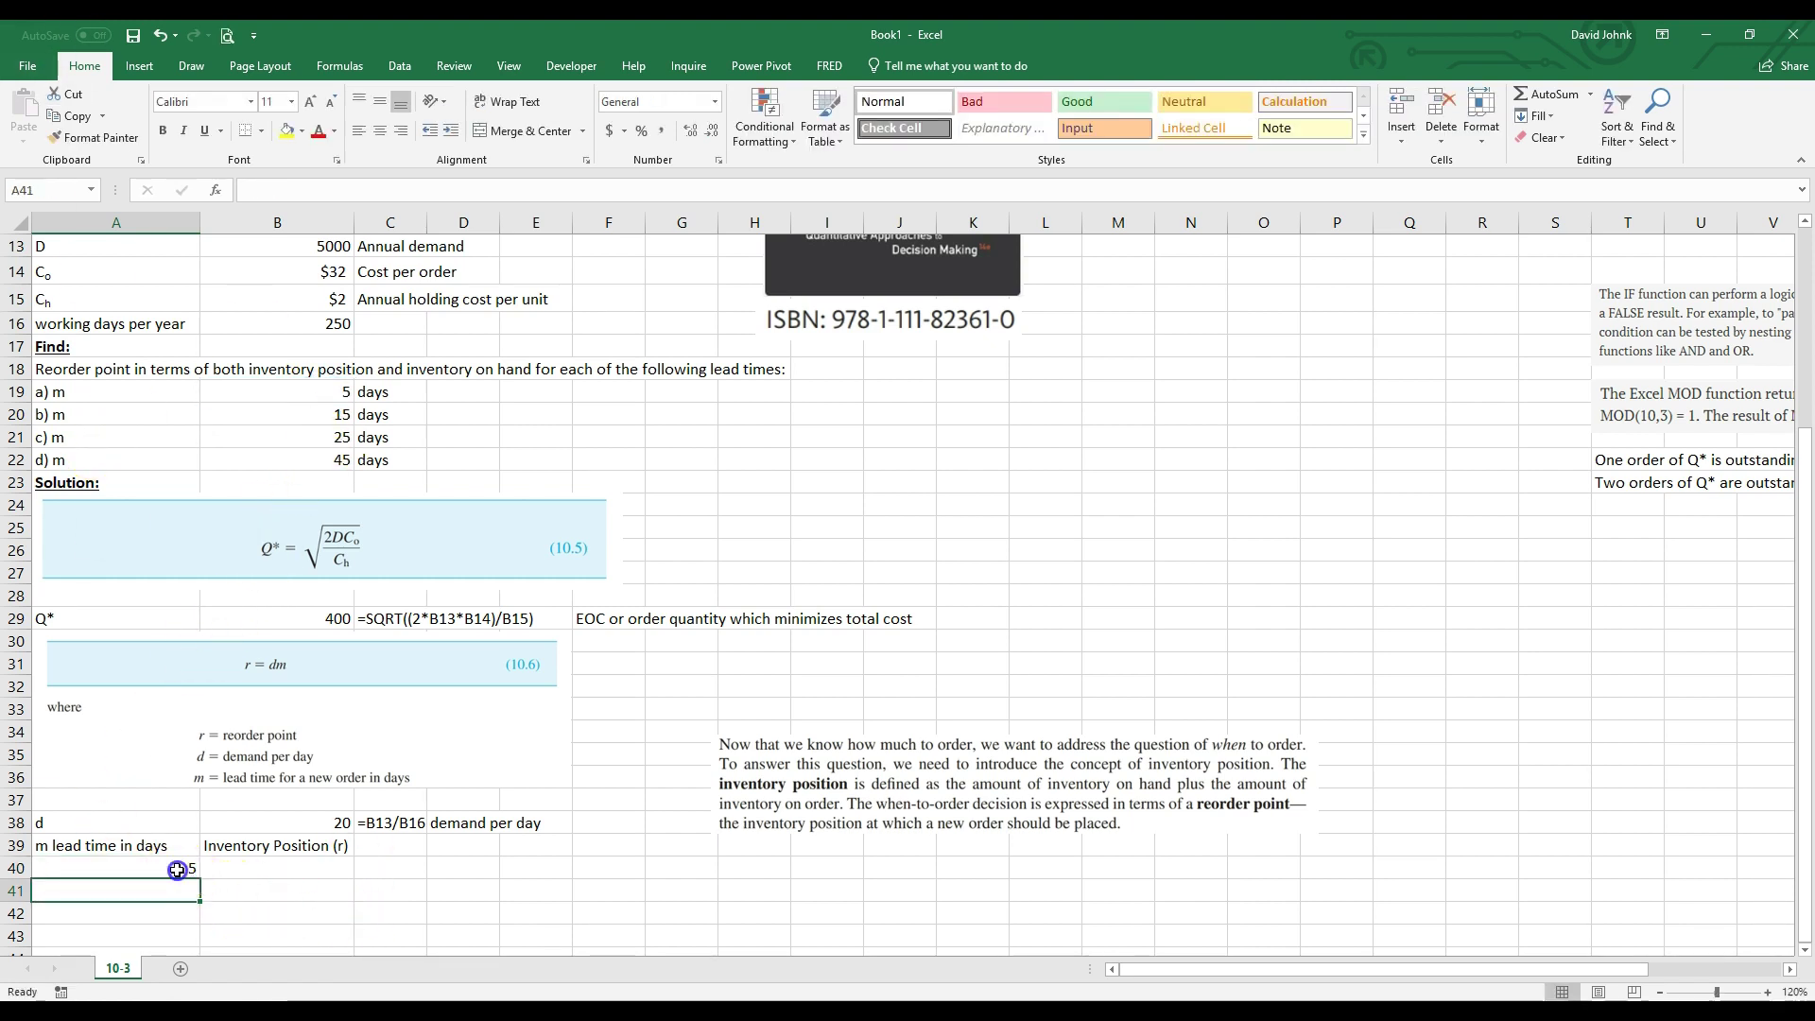
scroll(227, 880, down, 2)
click(191, 726)
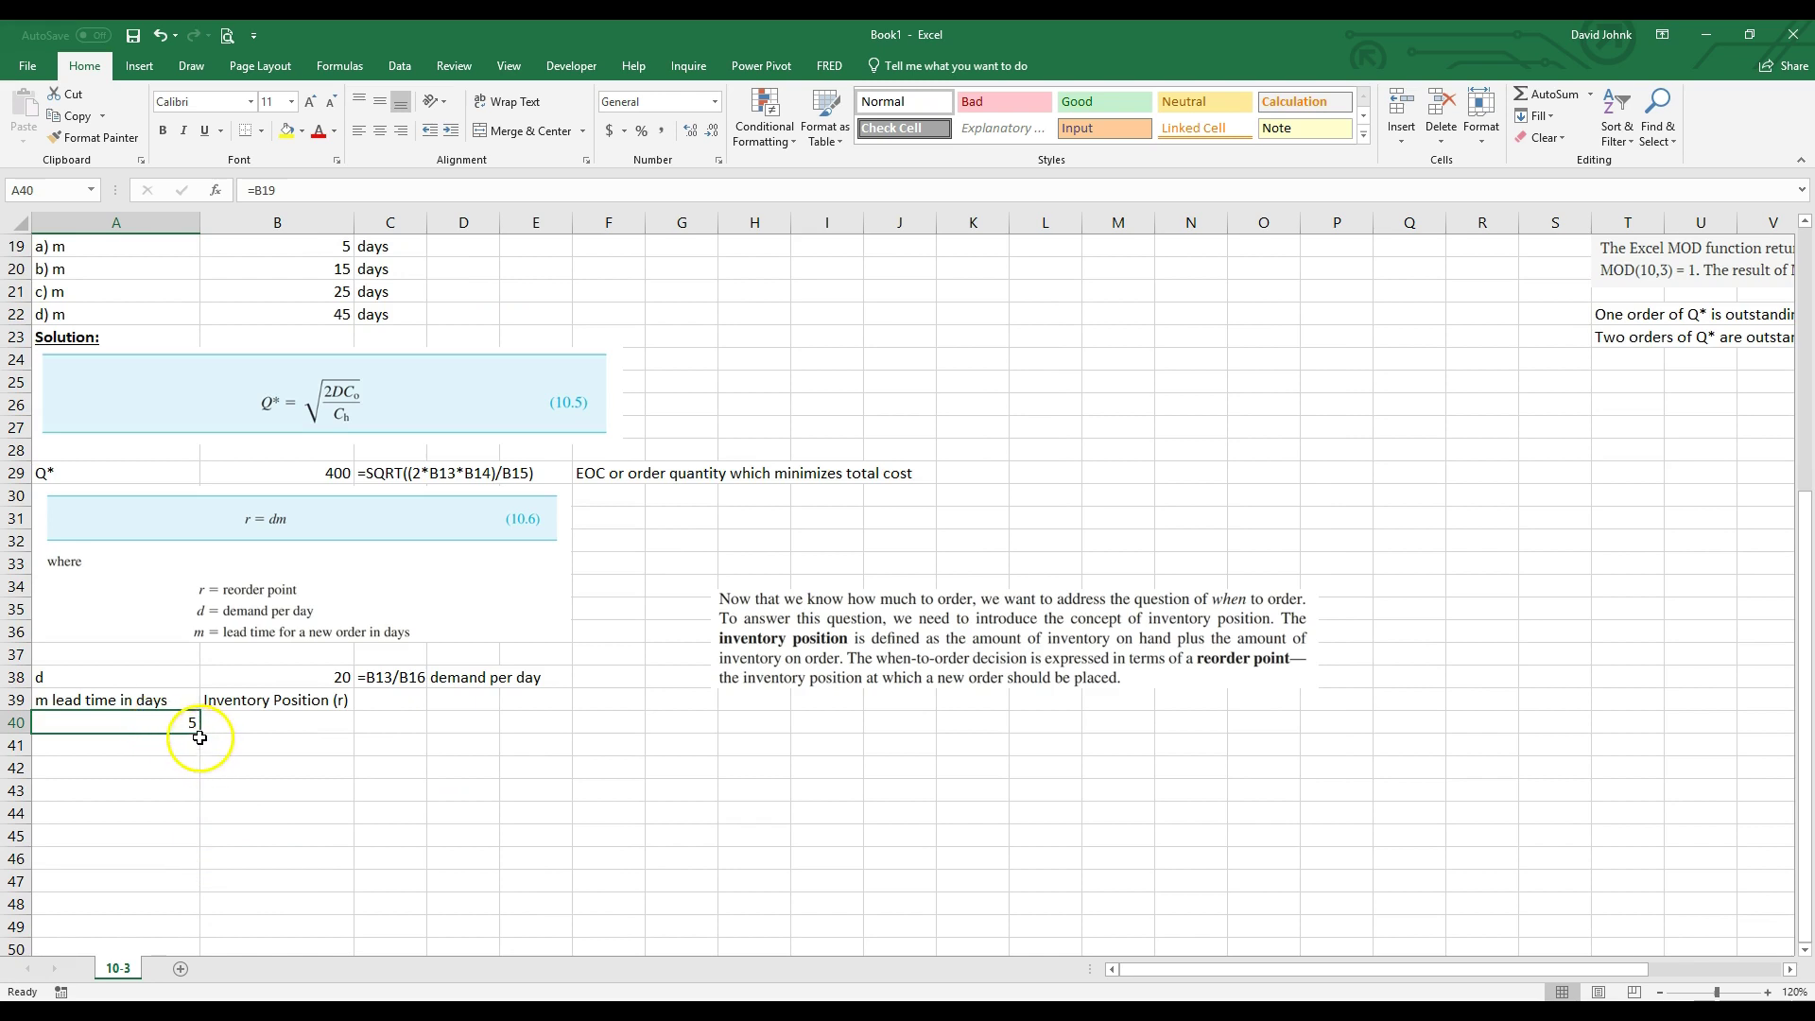
drag(199, 735, 188, 806)
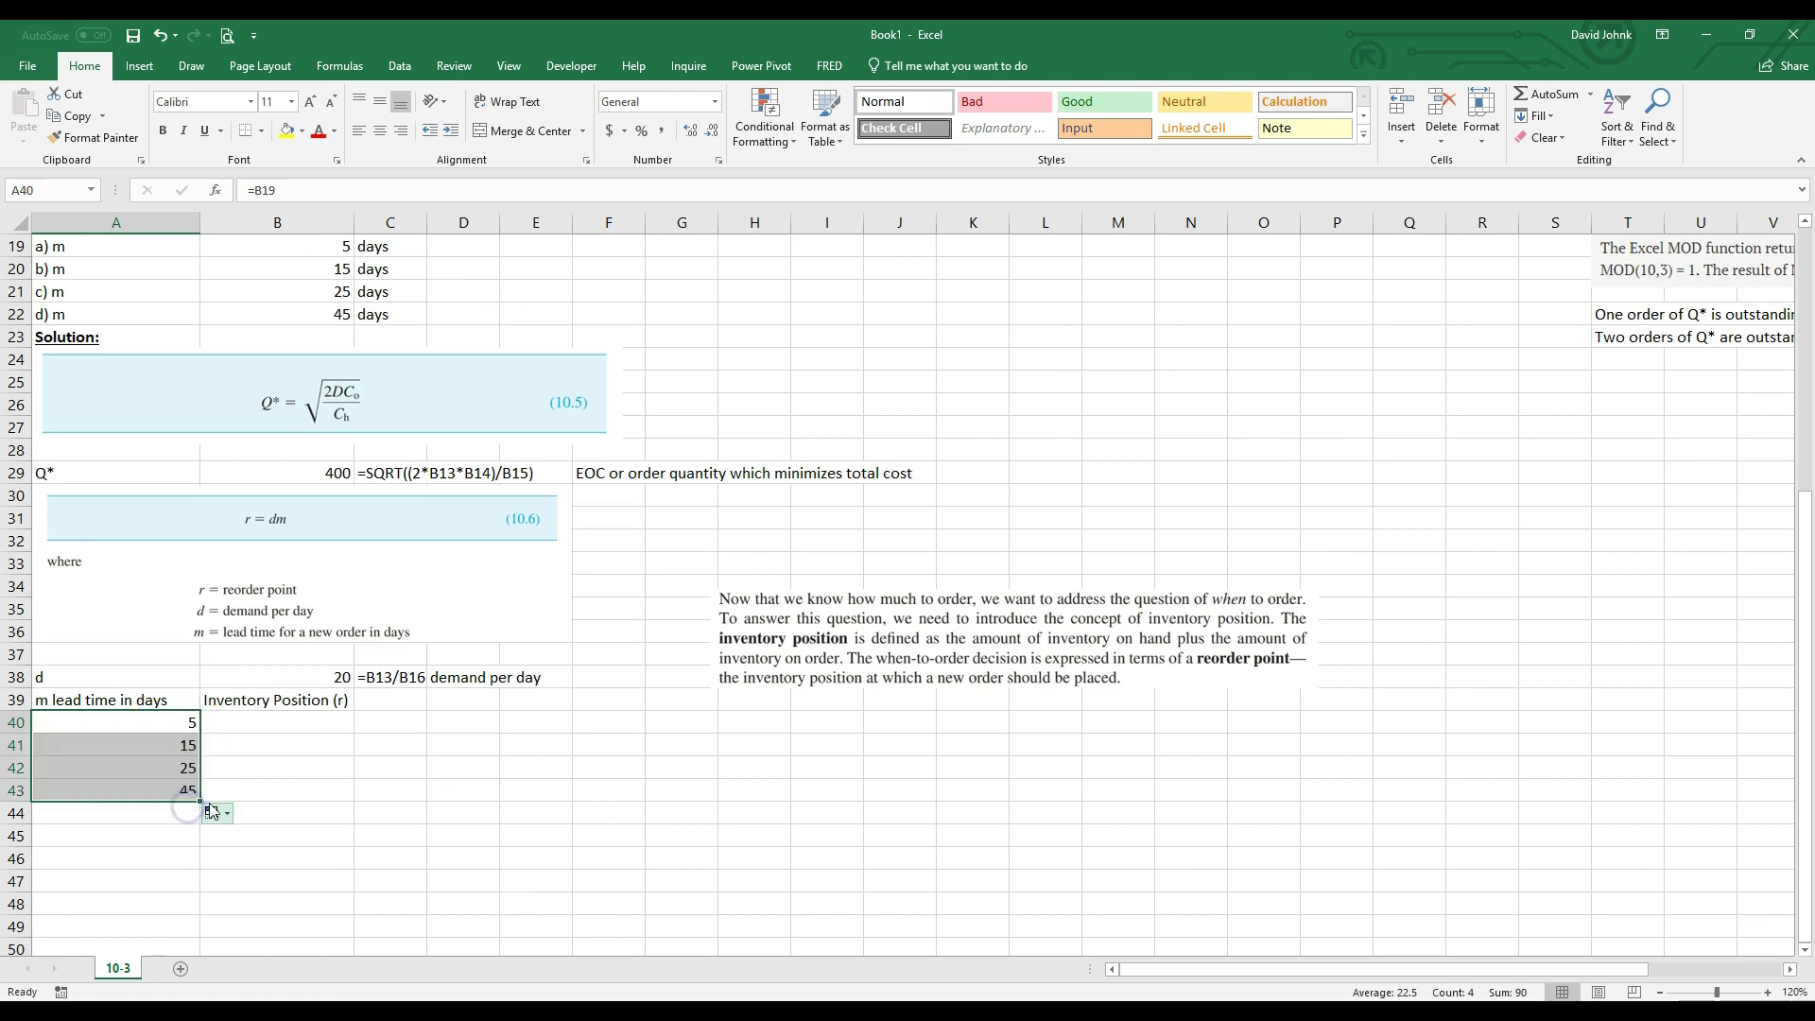
Review the lead times in B19:B22 and select B40 under Inventory Position (r)
scroll(203, 747, up, 6)
click(310, 665)
drag(310, 665, 276, 734)
click(298, 669)
scroll(288, 686, down, 6)
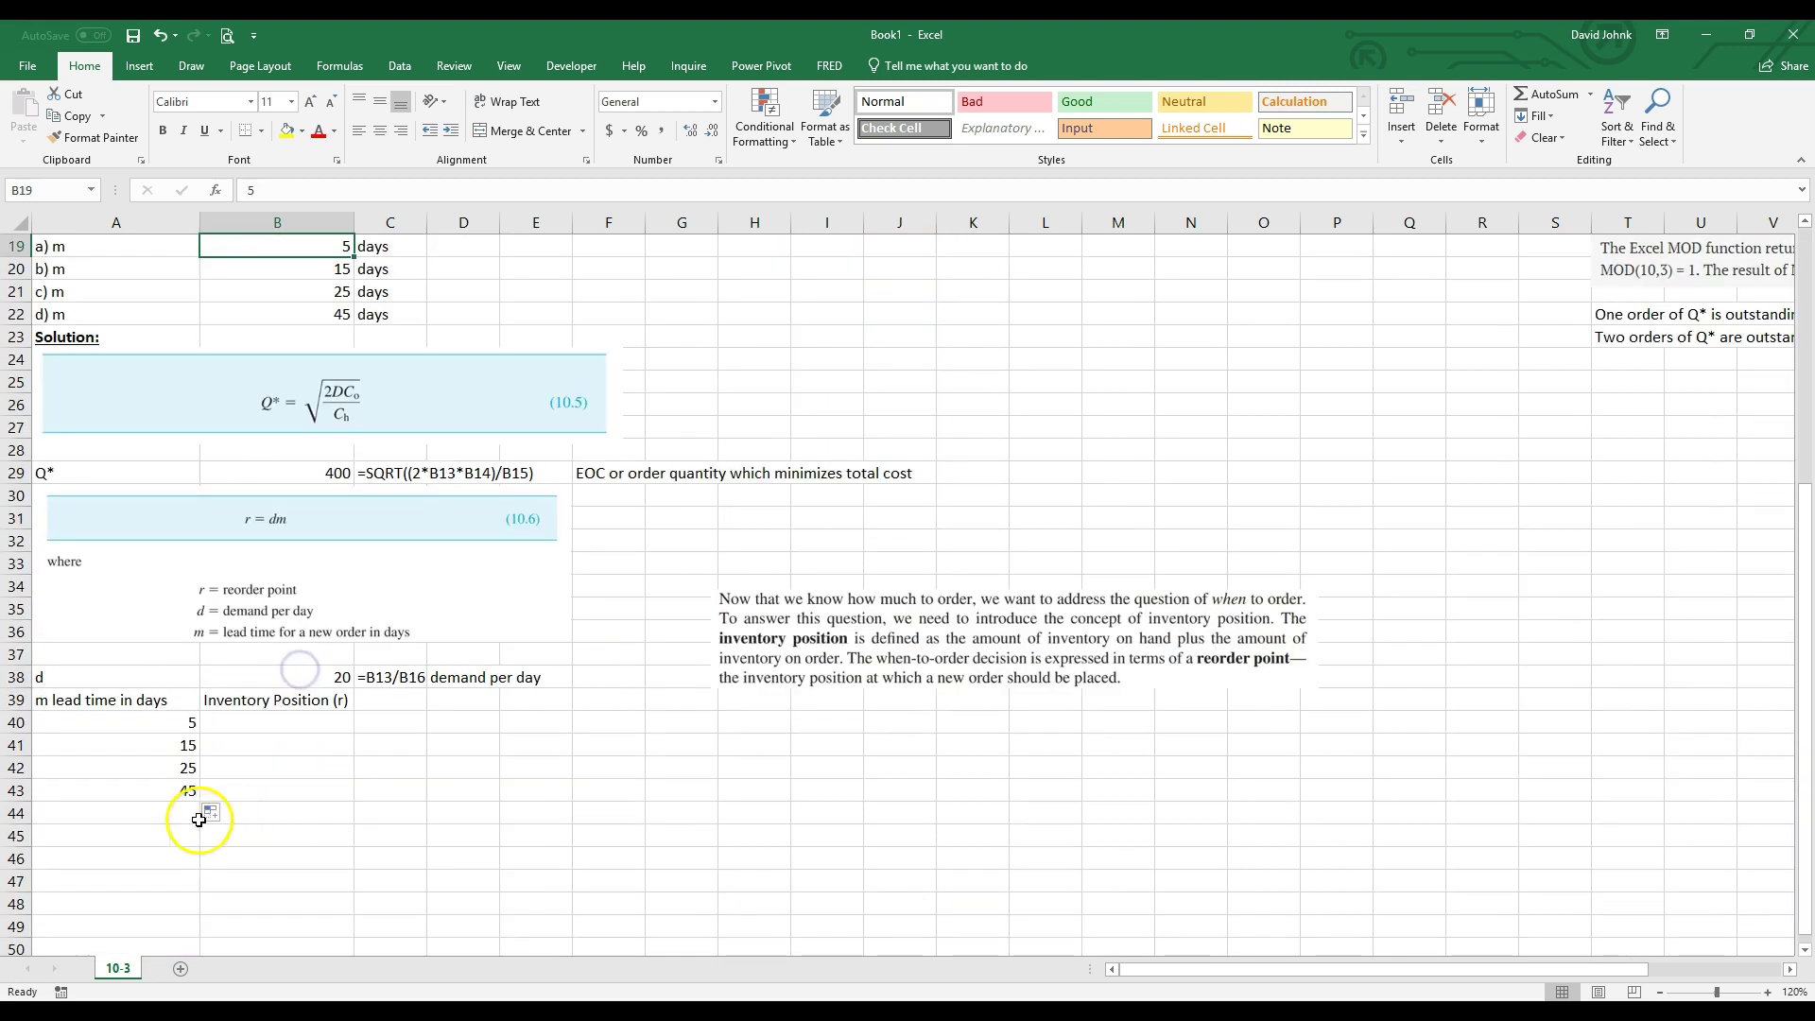
click(276, 721)
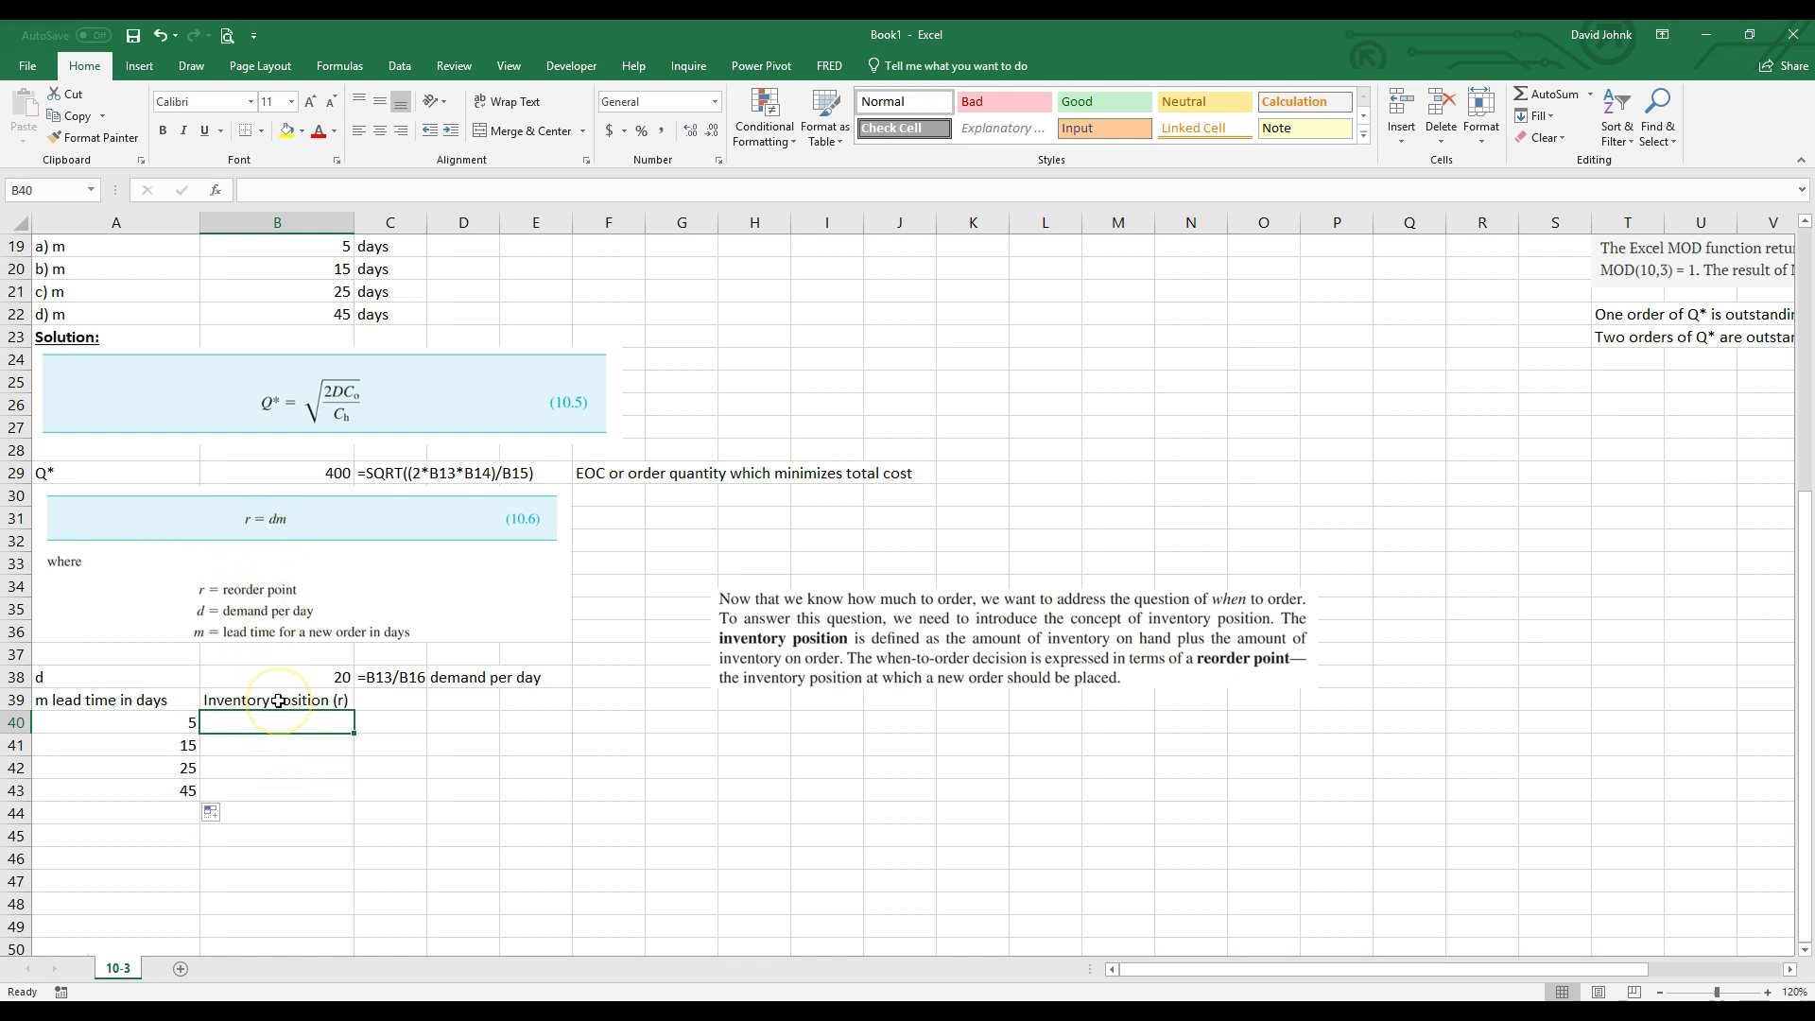
Enter =$B$38*A40 in B40 and fill it down to B43
text(=)
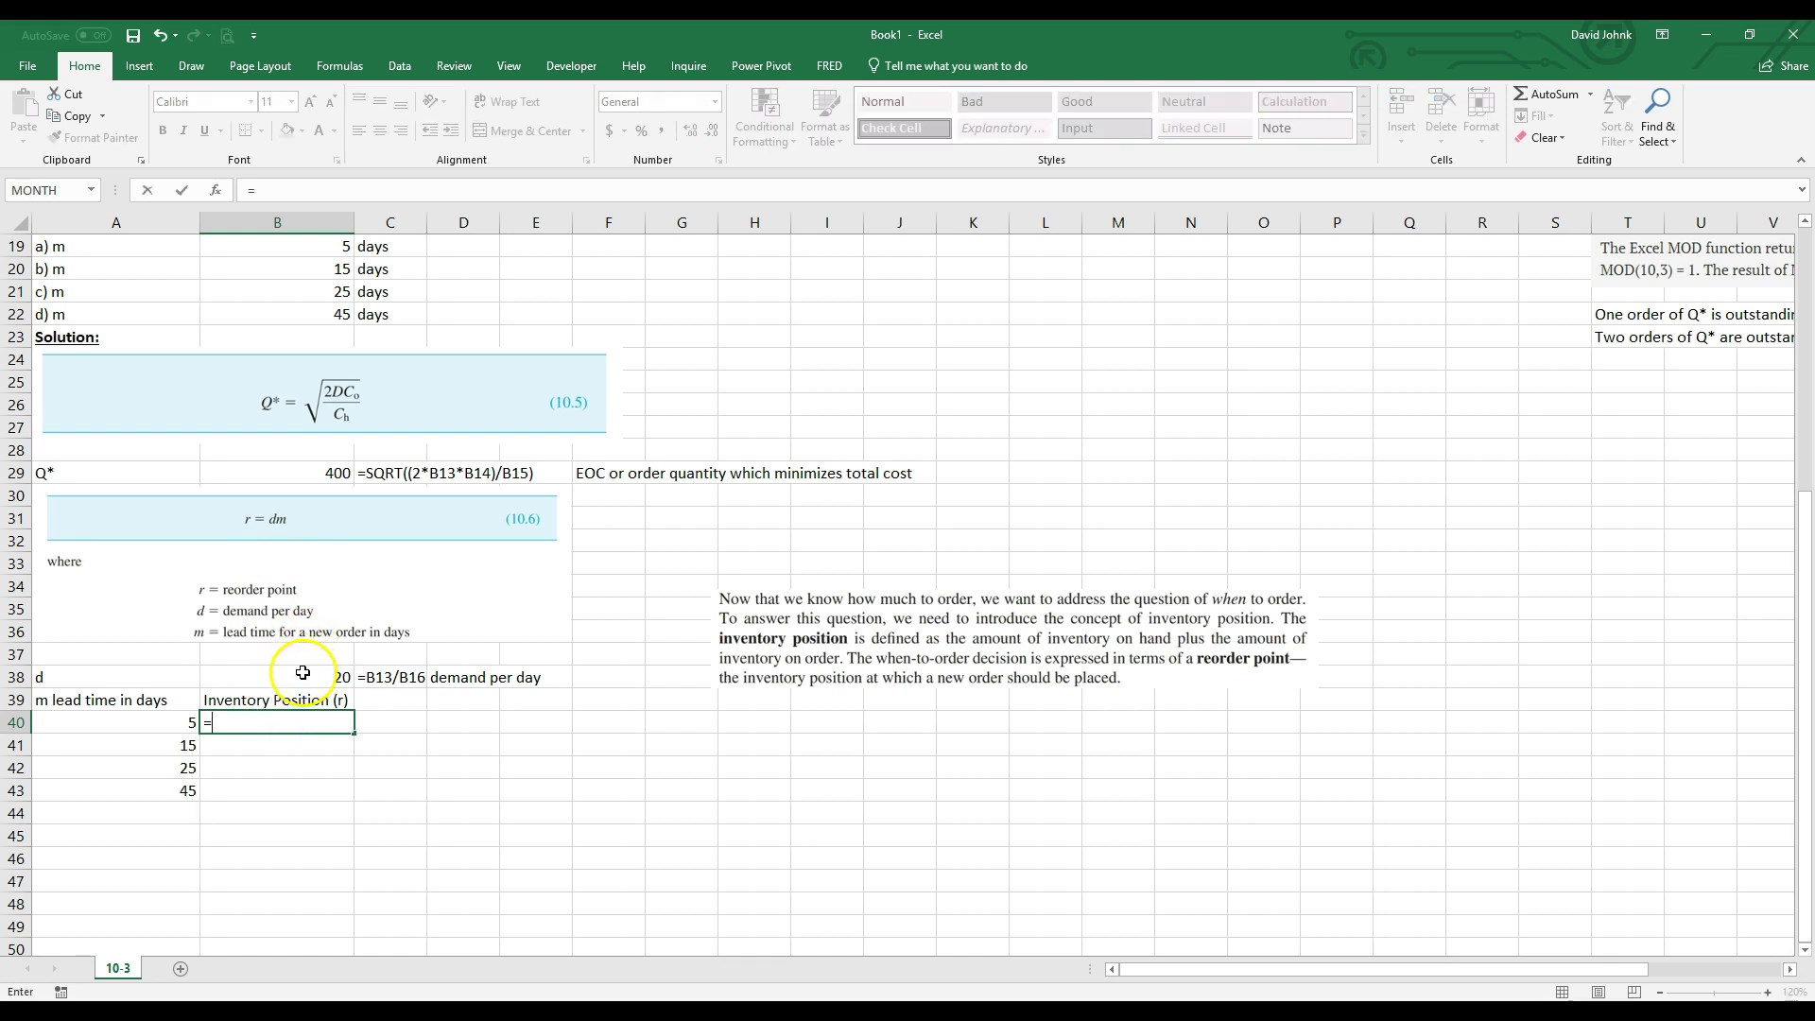
click(301, 675)
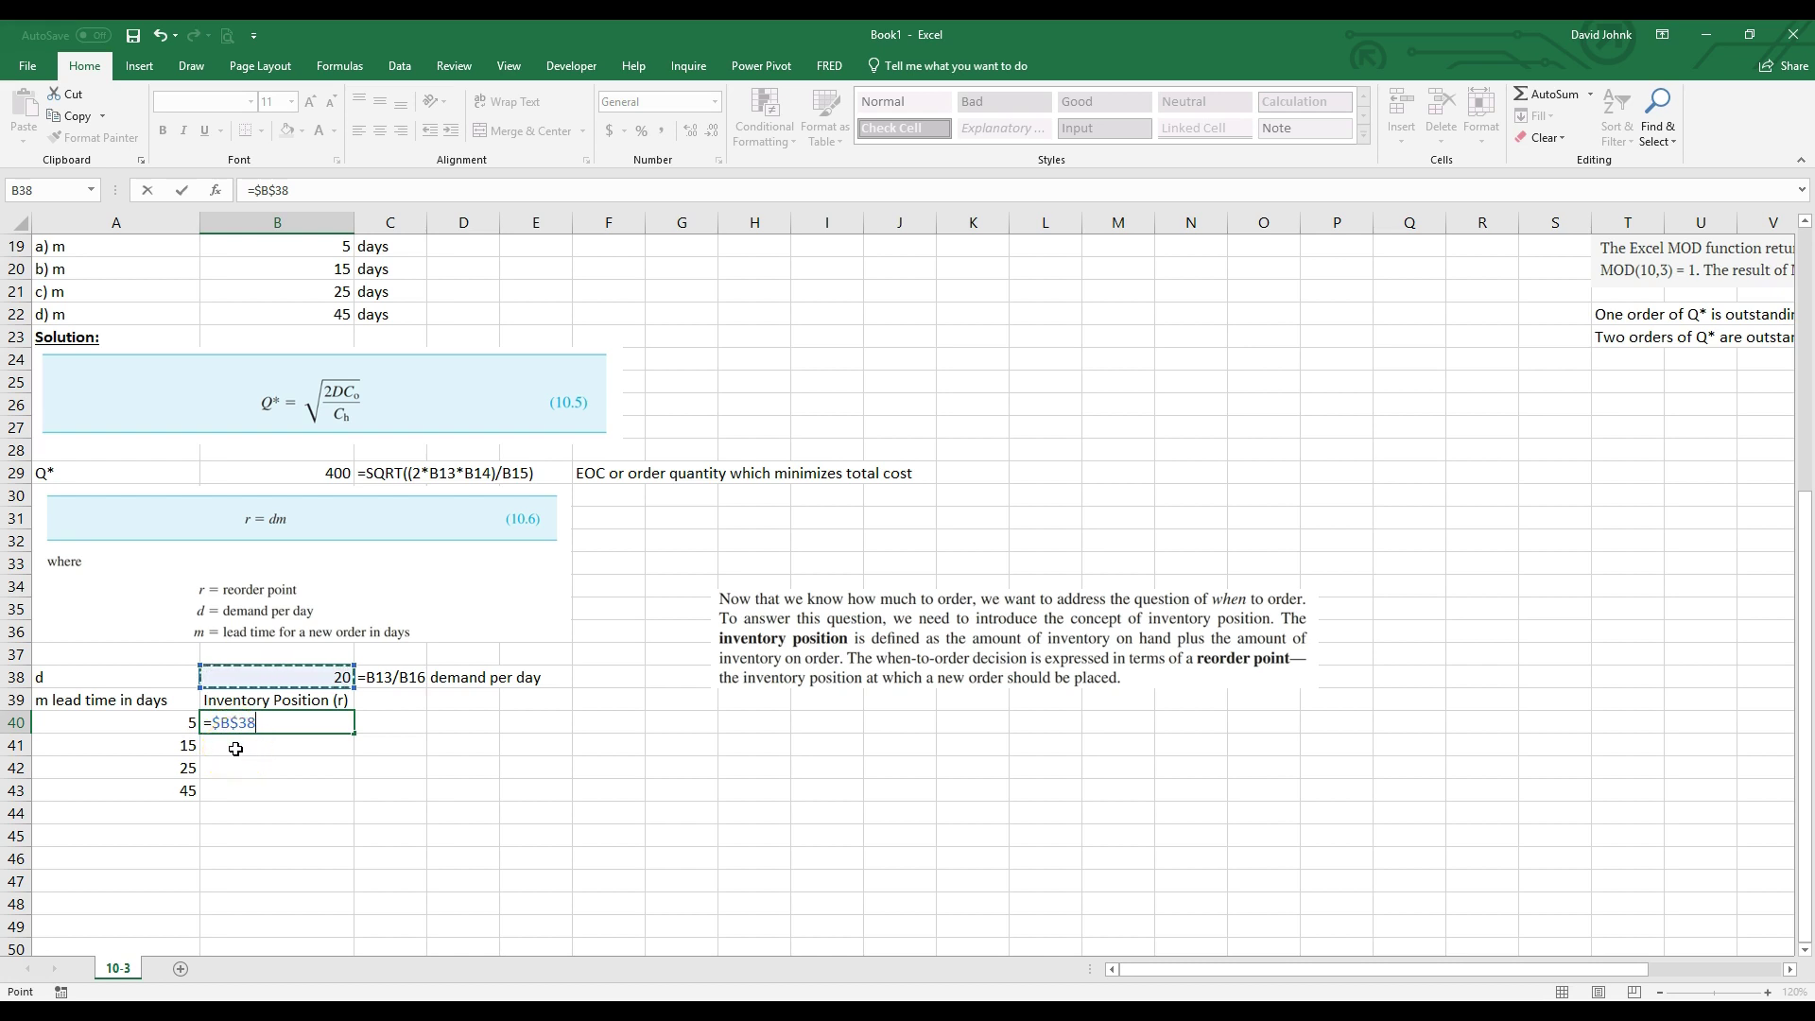
click(180, 722)
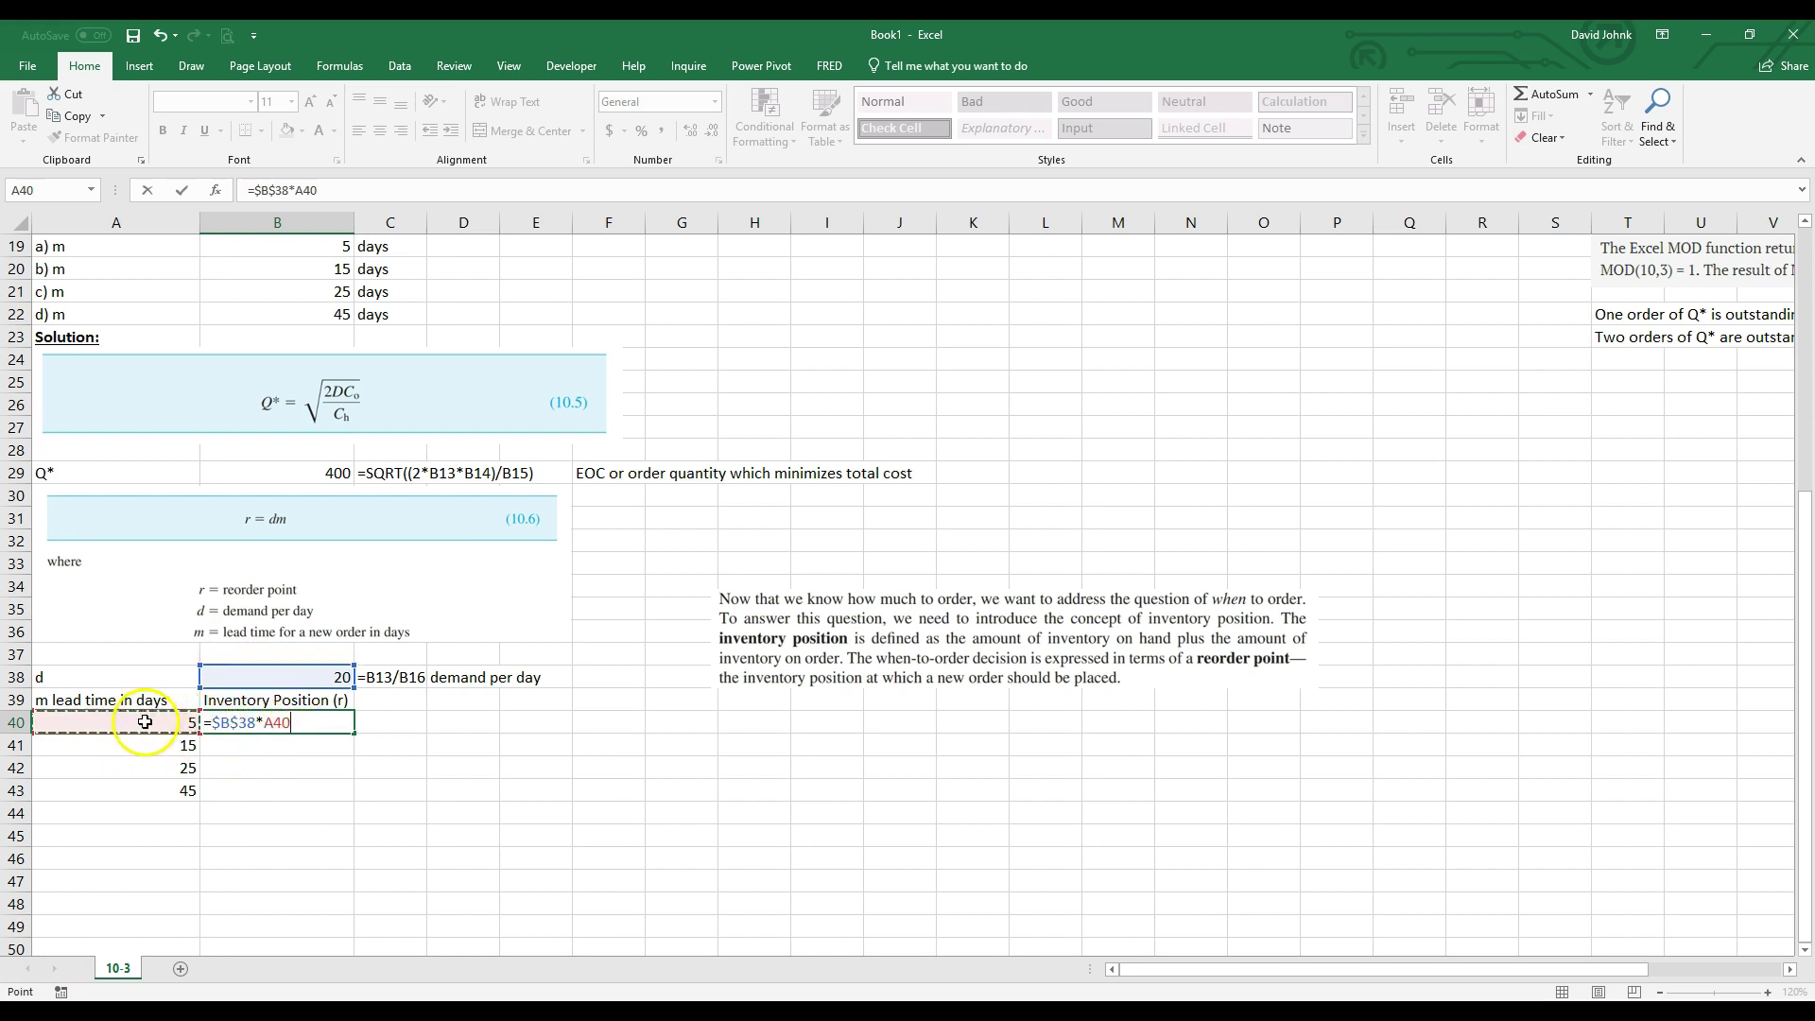
key(Return)
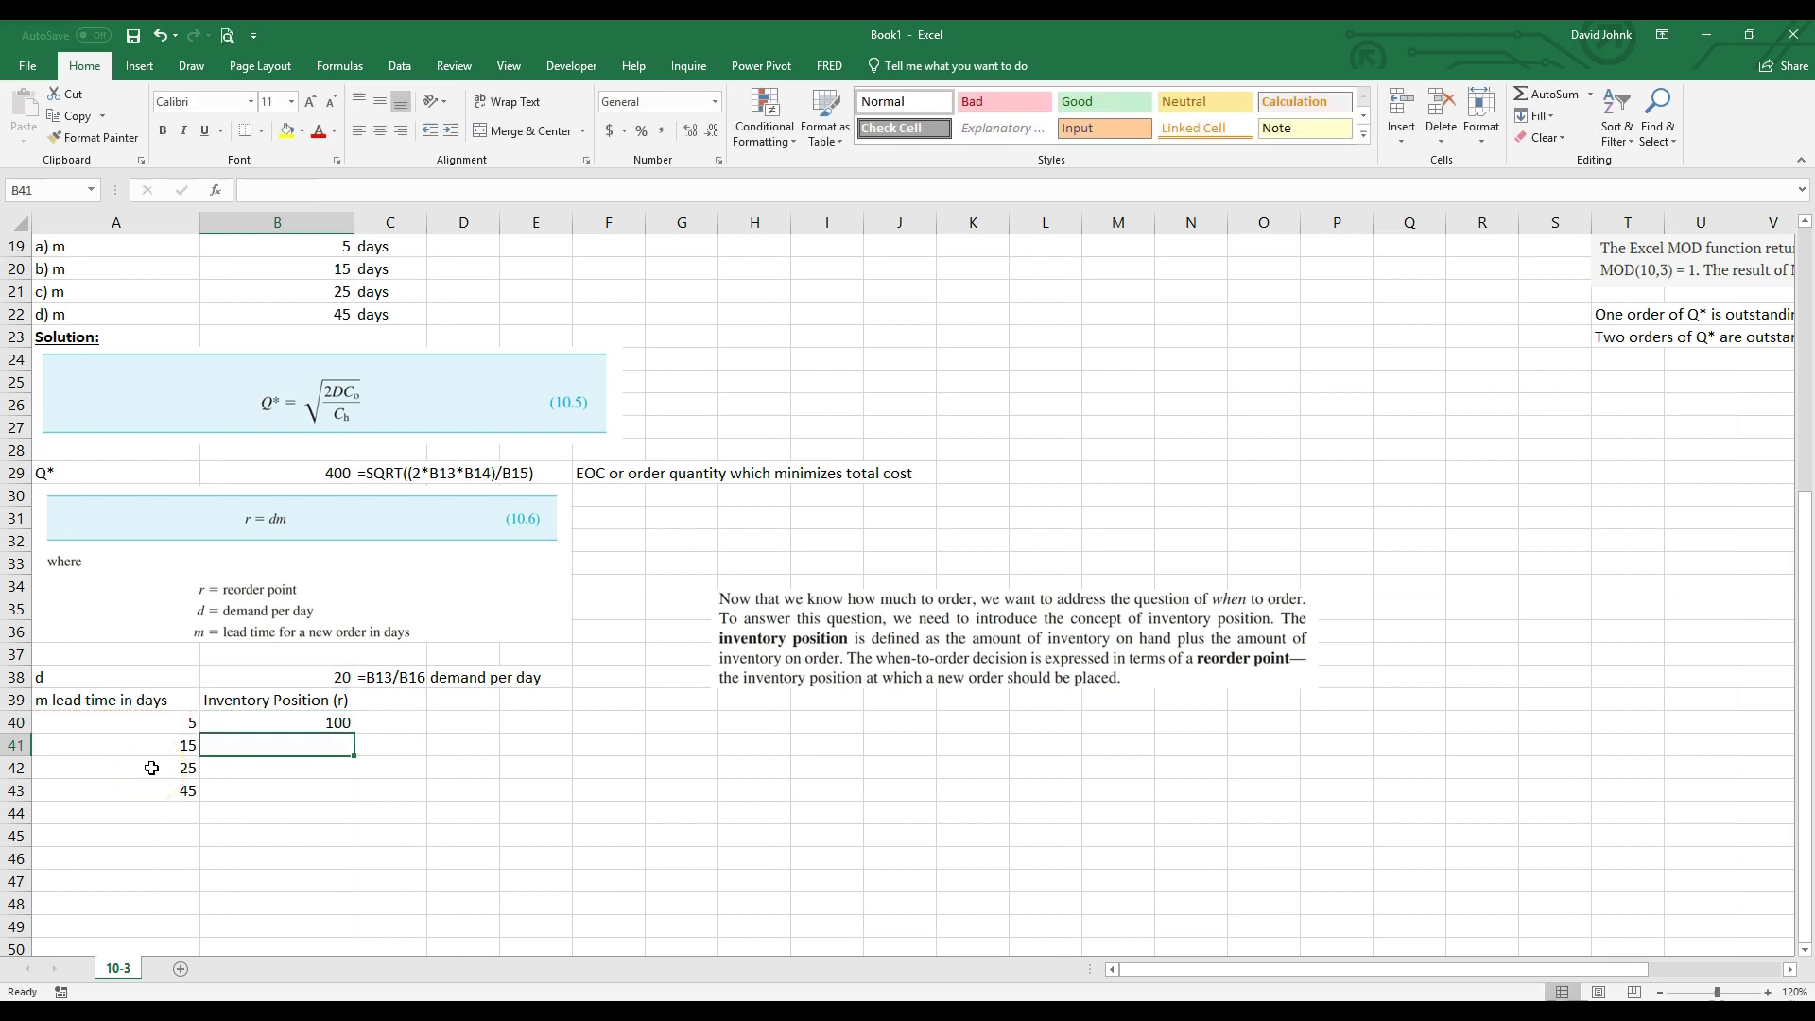
click(270, 728)
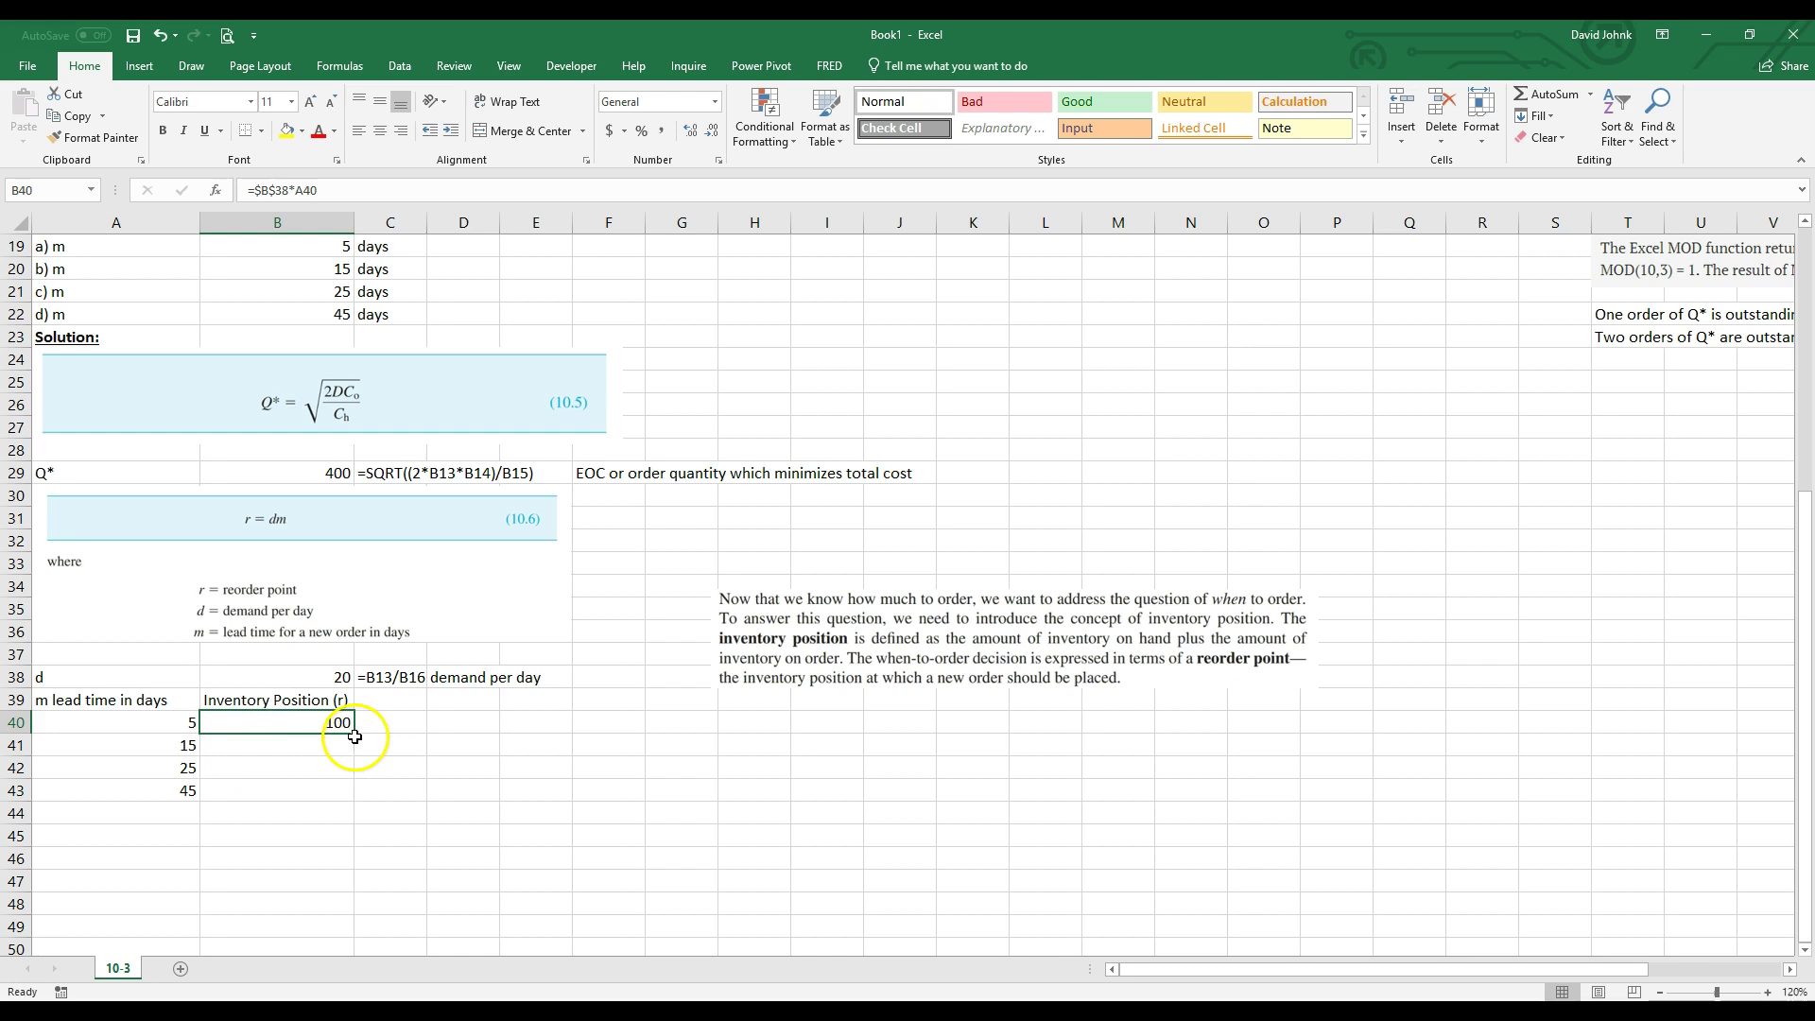
drag(355, 736, 338, 793)
Verify the copied inventory position formulas give 100, 300, 500 and 900
click(281, 867)
click(302, 746)
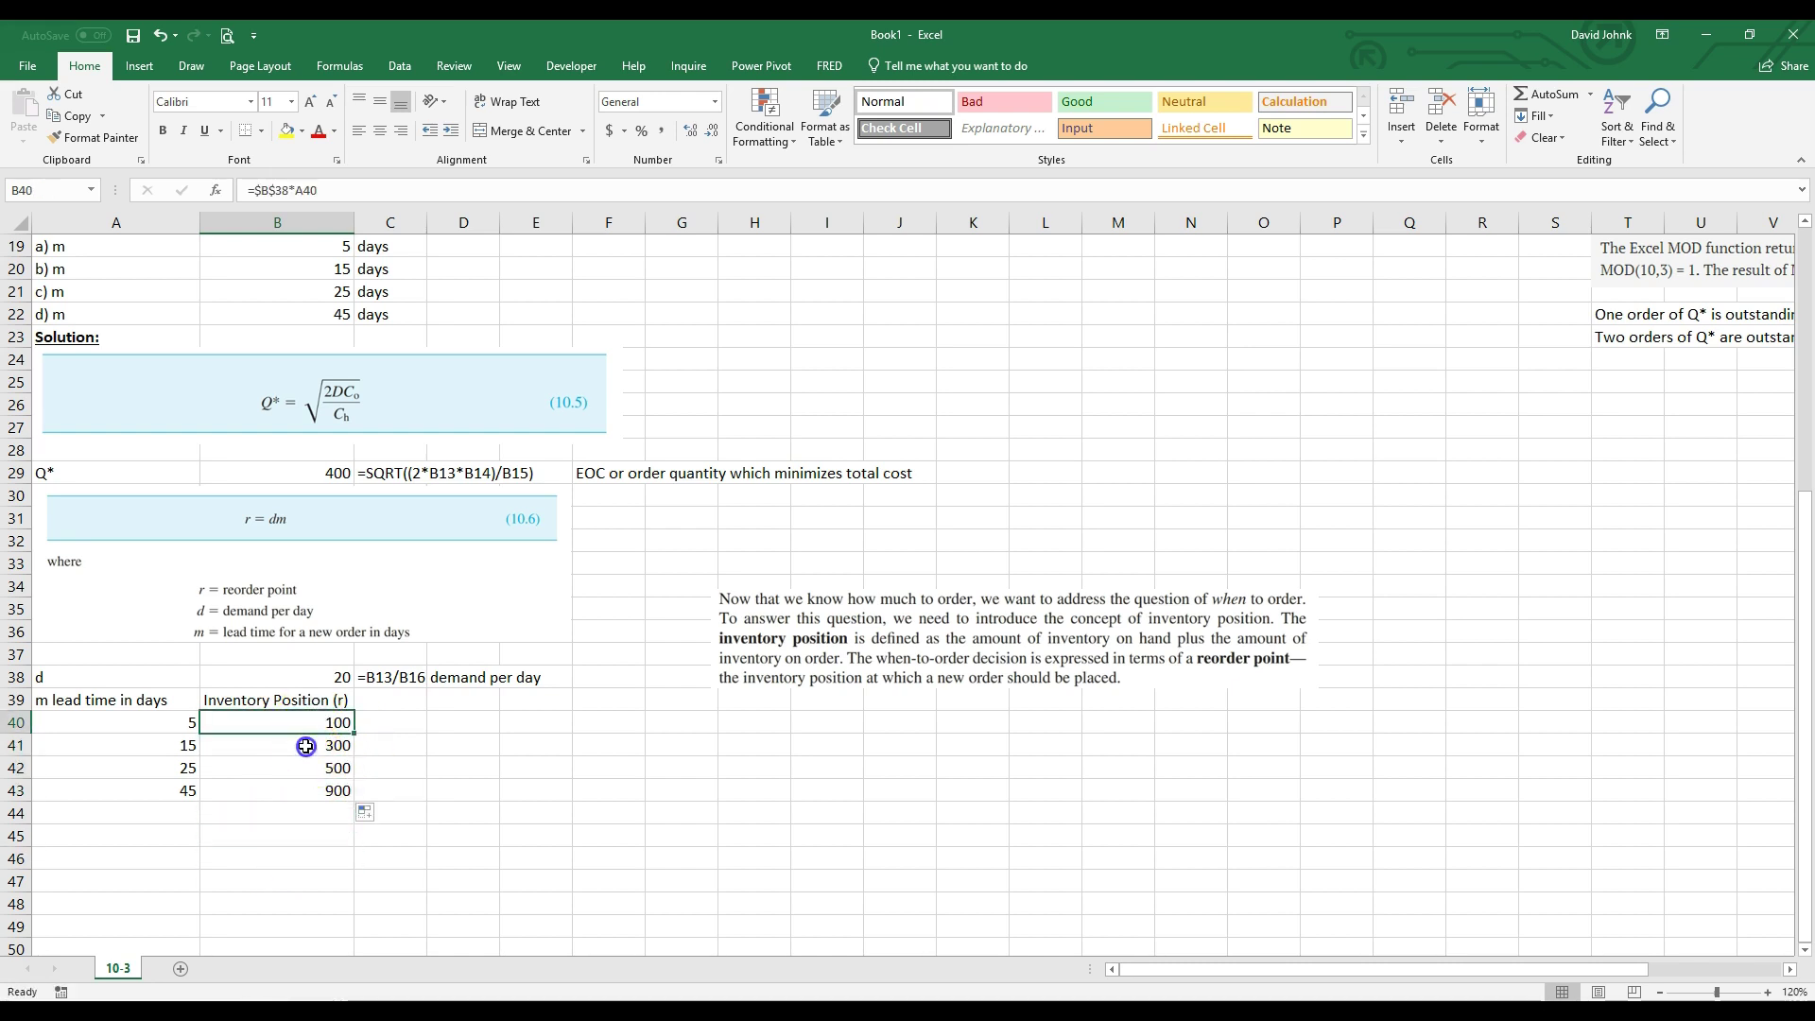
click(295, 776)
click(289, 806)
click(293, 793)
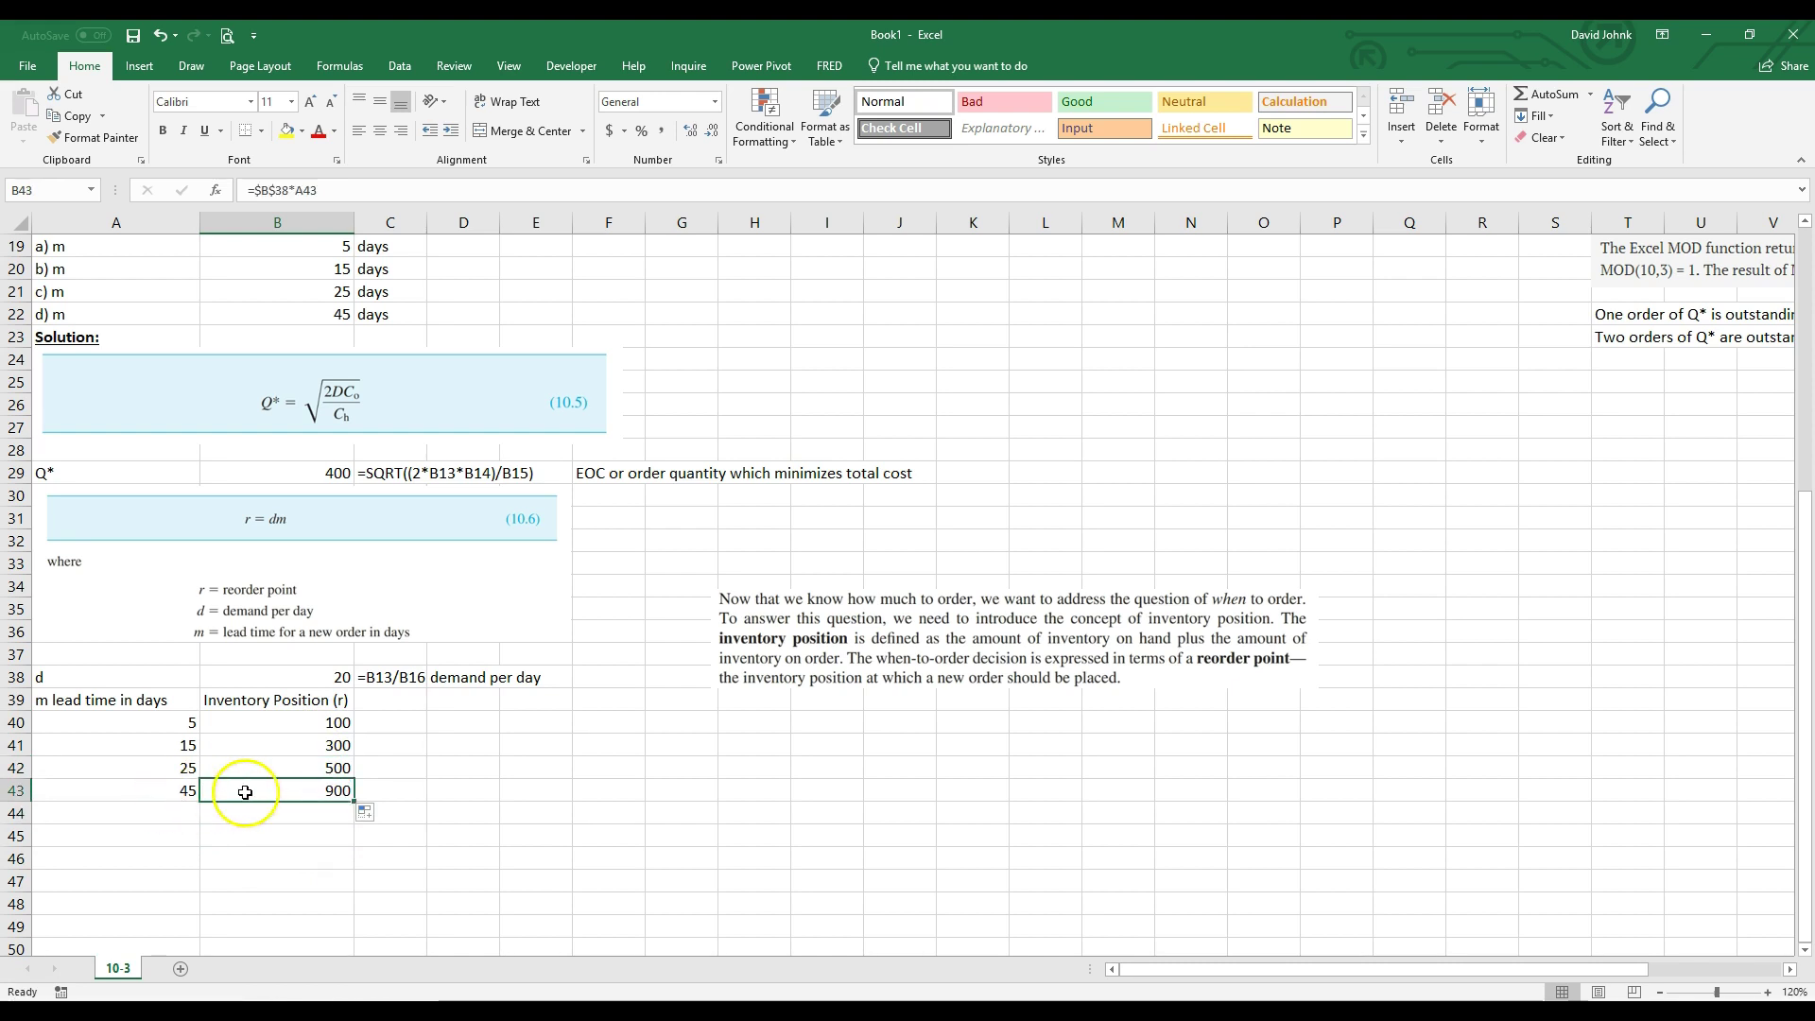
click(174, 800)
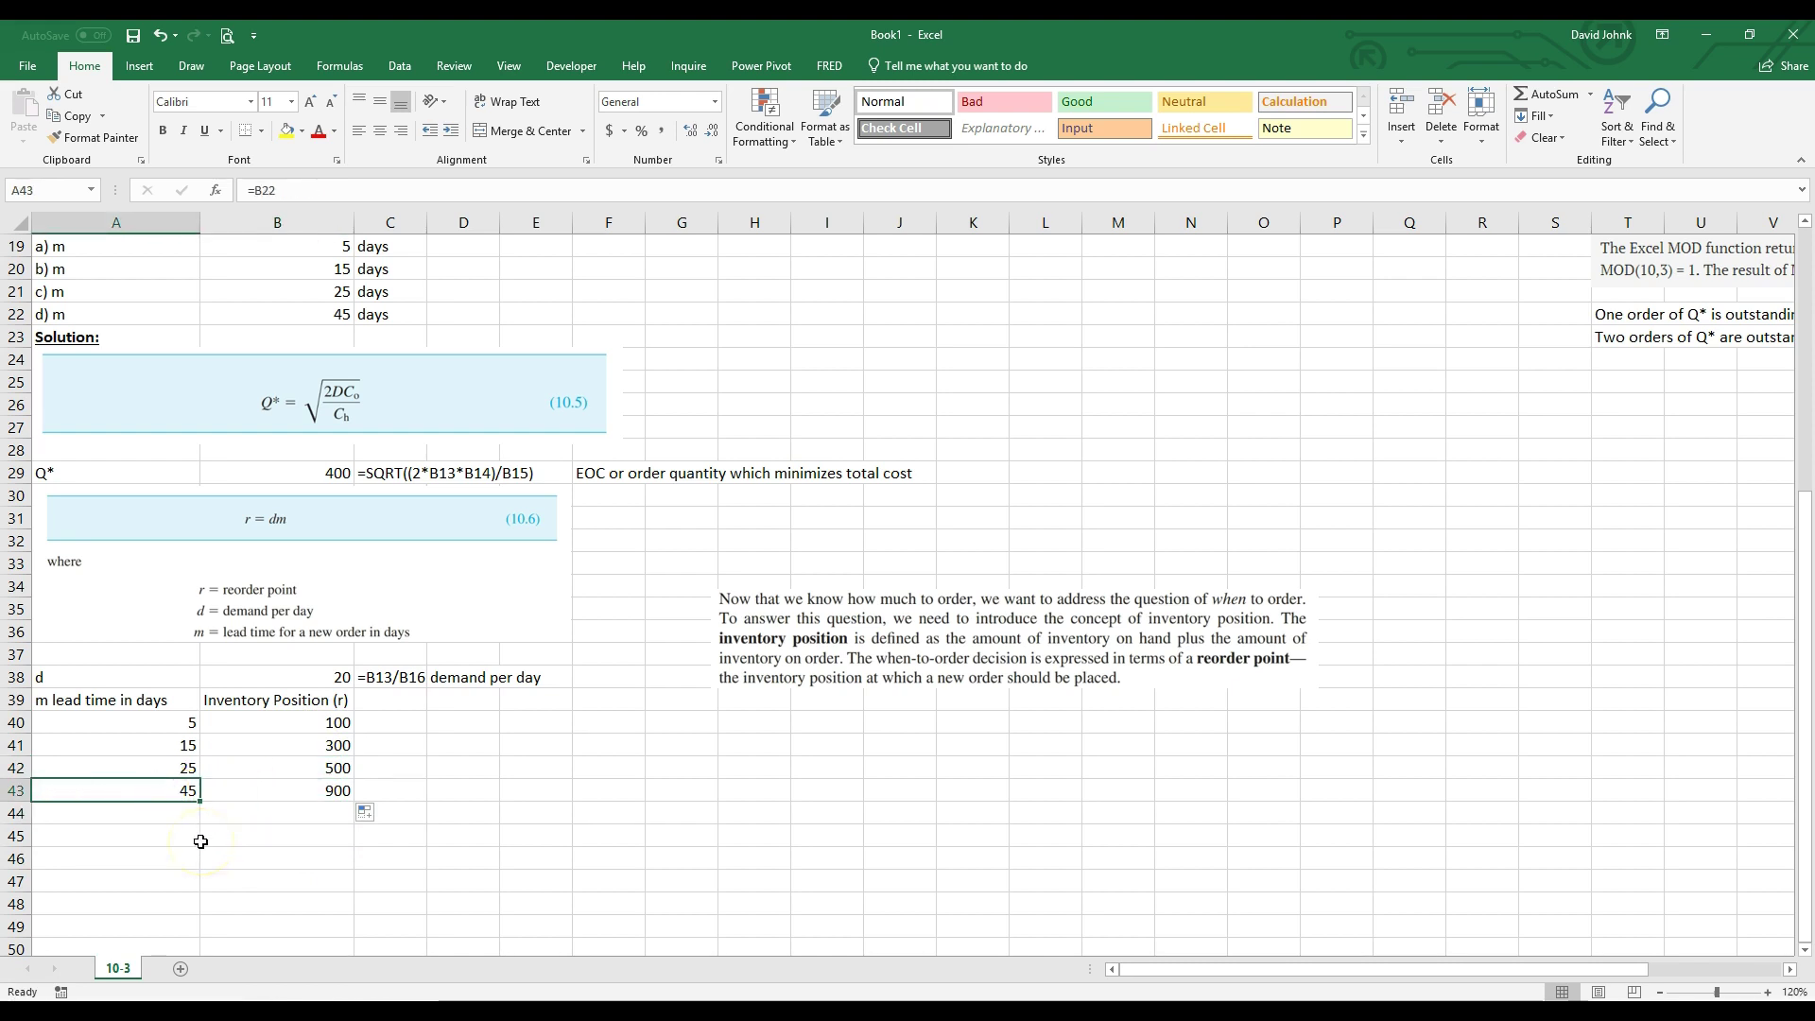
mouse_move(189, 800)
mouse_down()
mouse_move(235, 782)
mouse_move(154, 790)
mouse_up()
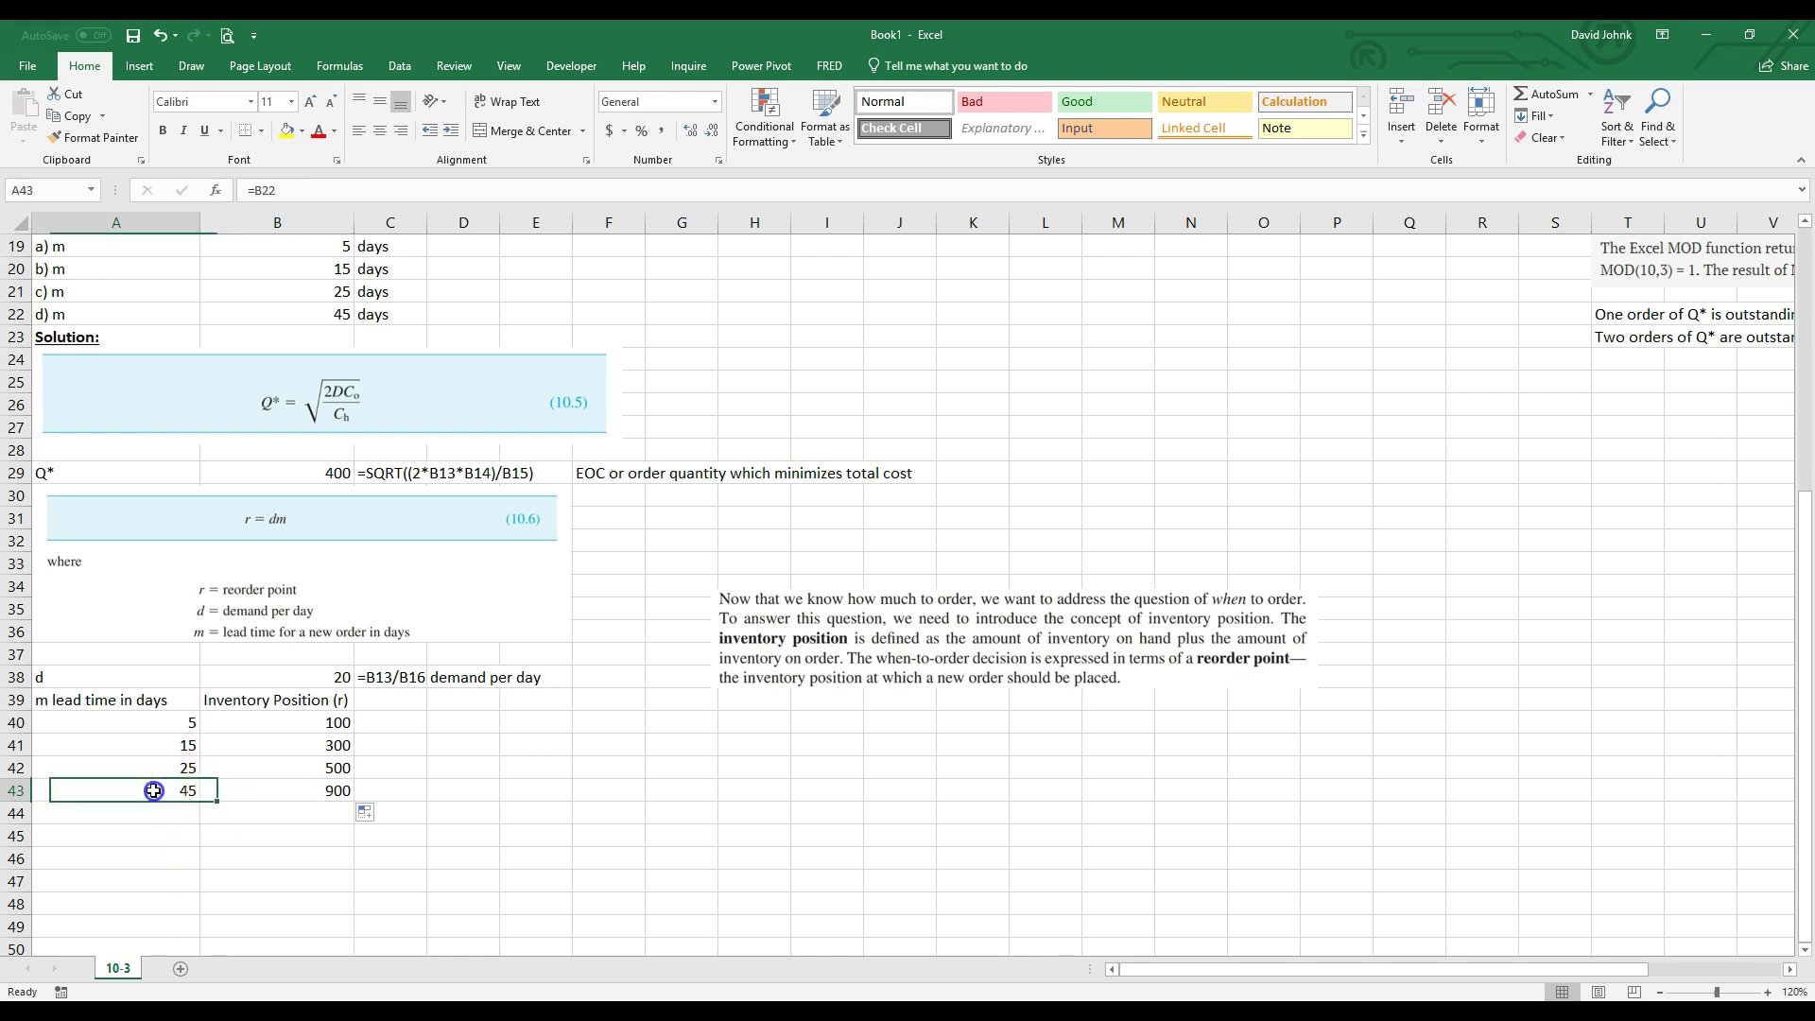
click(262, 790)
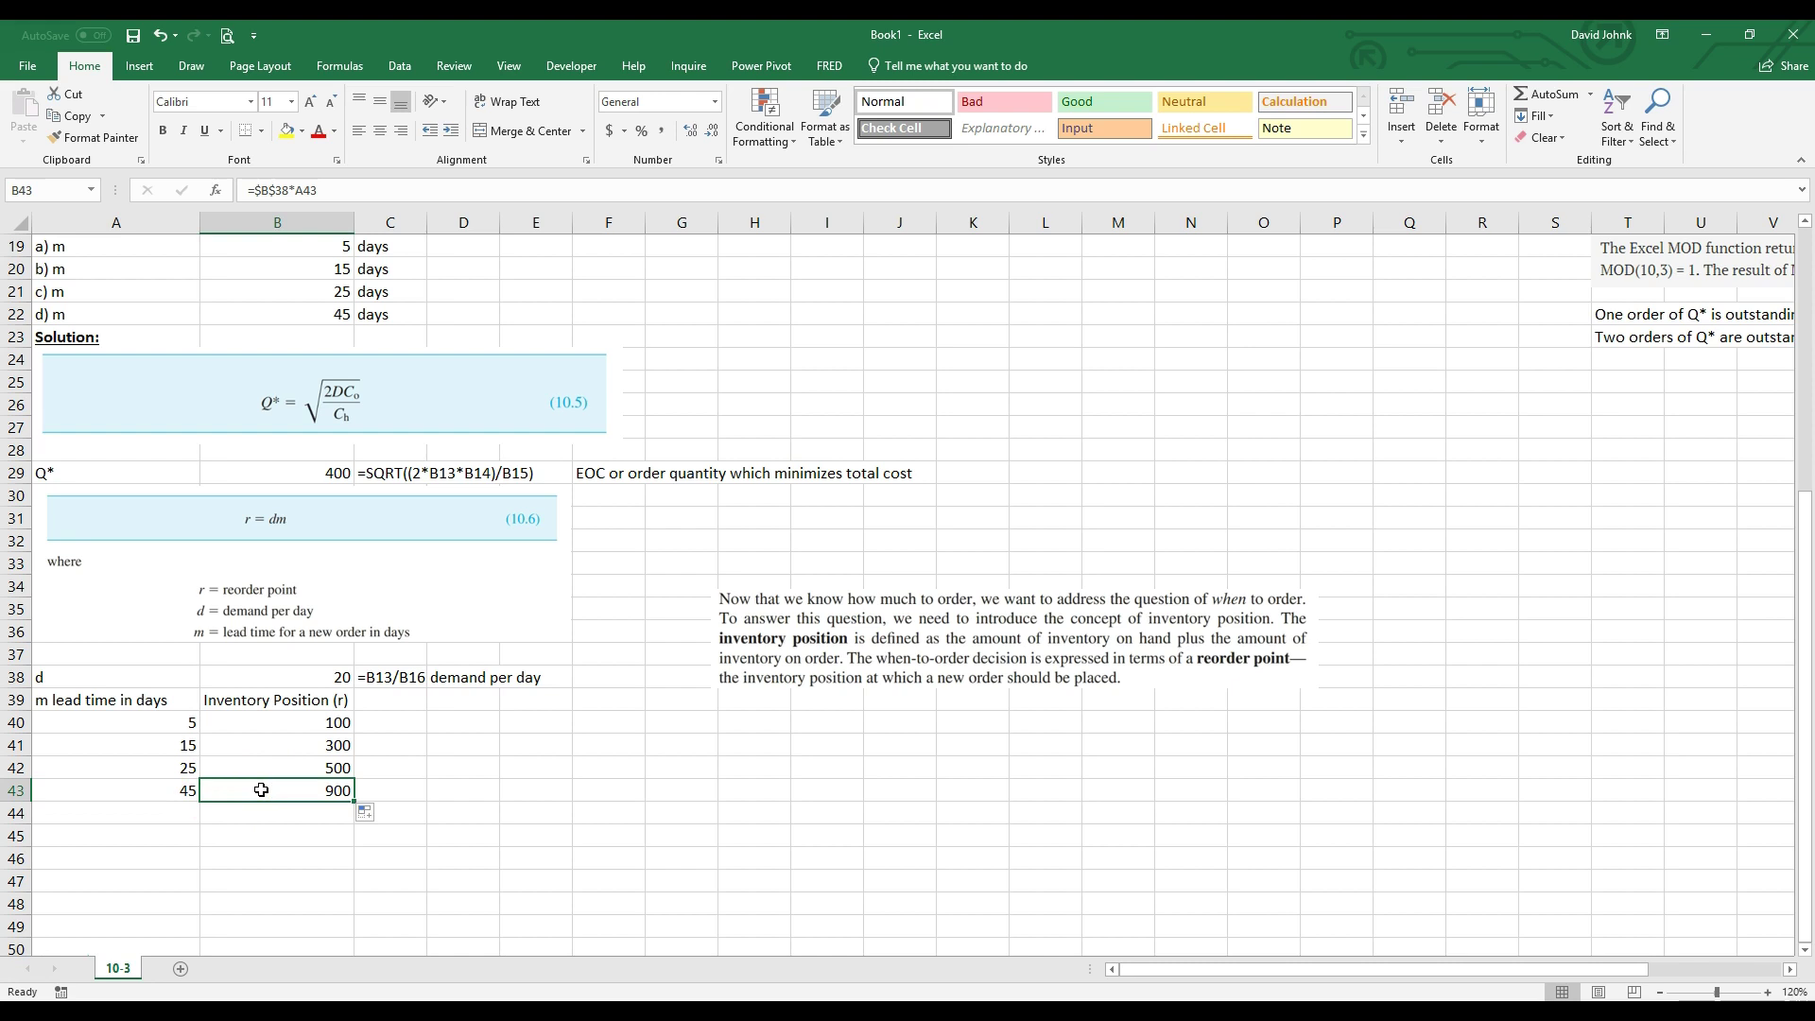
Copy C38's formula-text formula into C40:C43 to show each inventory-position formula as text
click(377, 676)
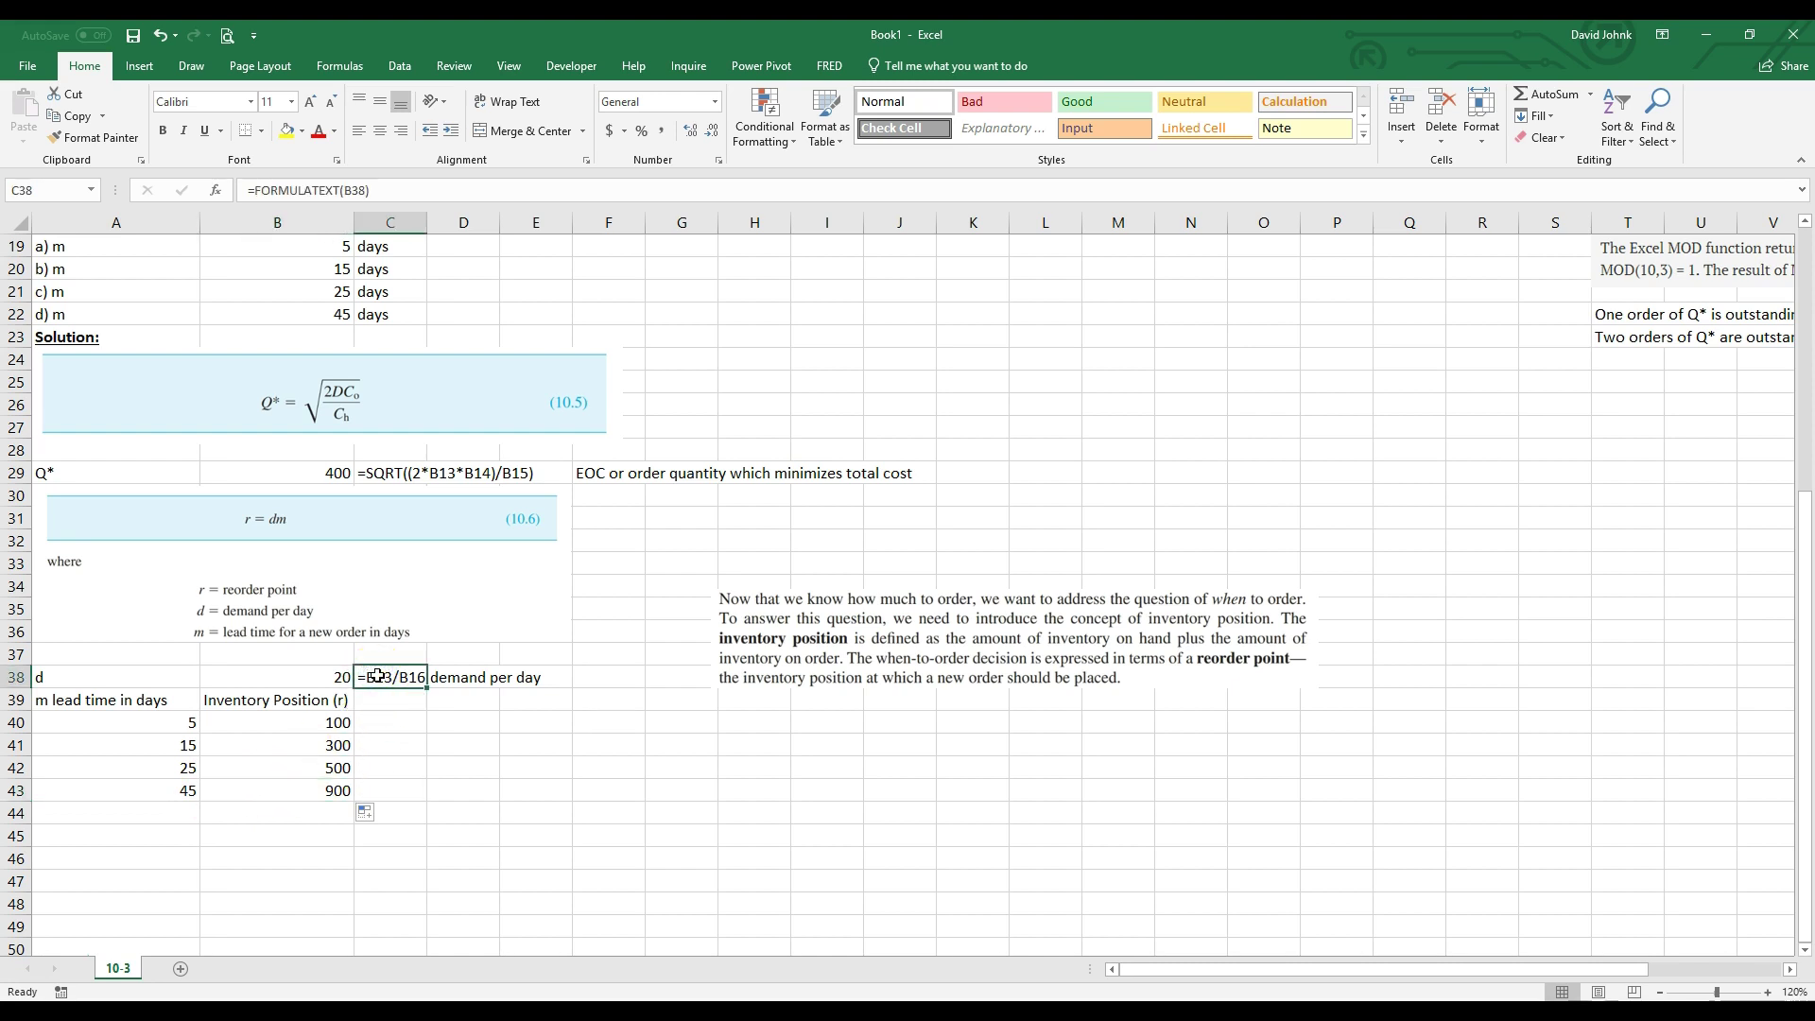
key(ctrl+c)
click(378, 722)
key(ctrl+v)
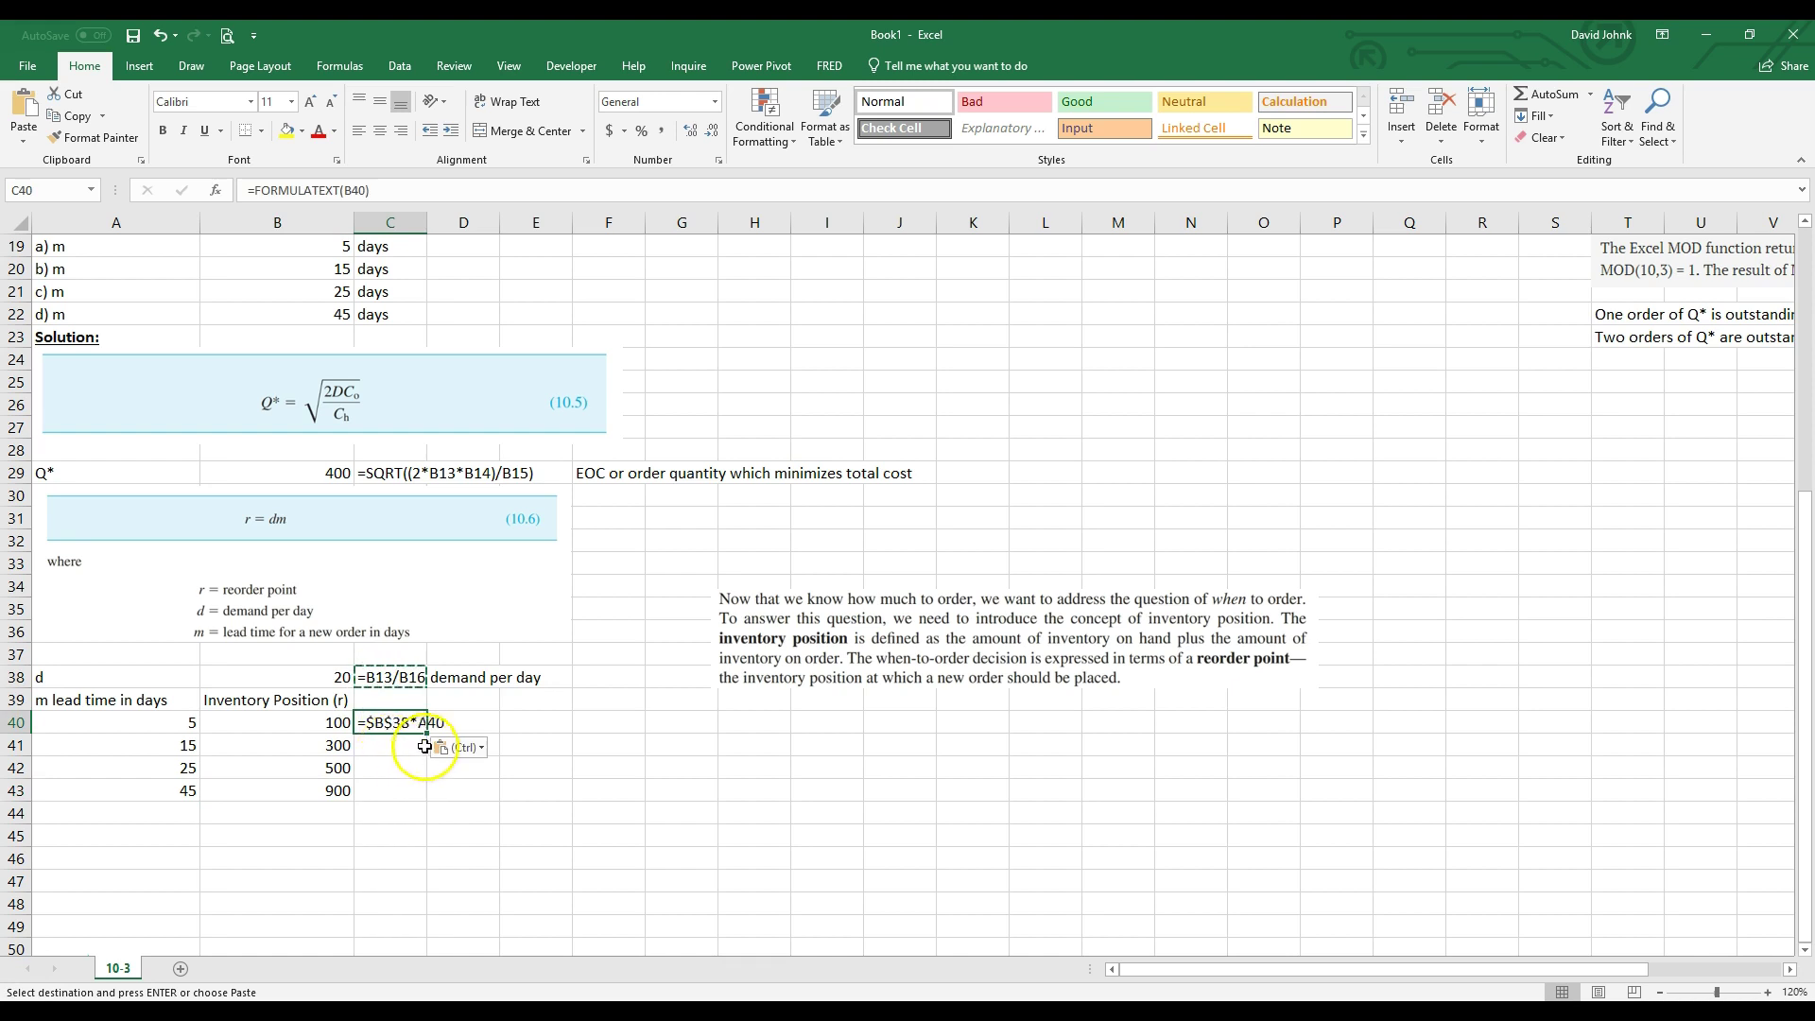
drag(427, 733, 426, 802)
click(438, 813)
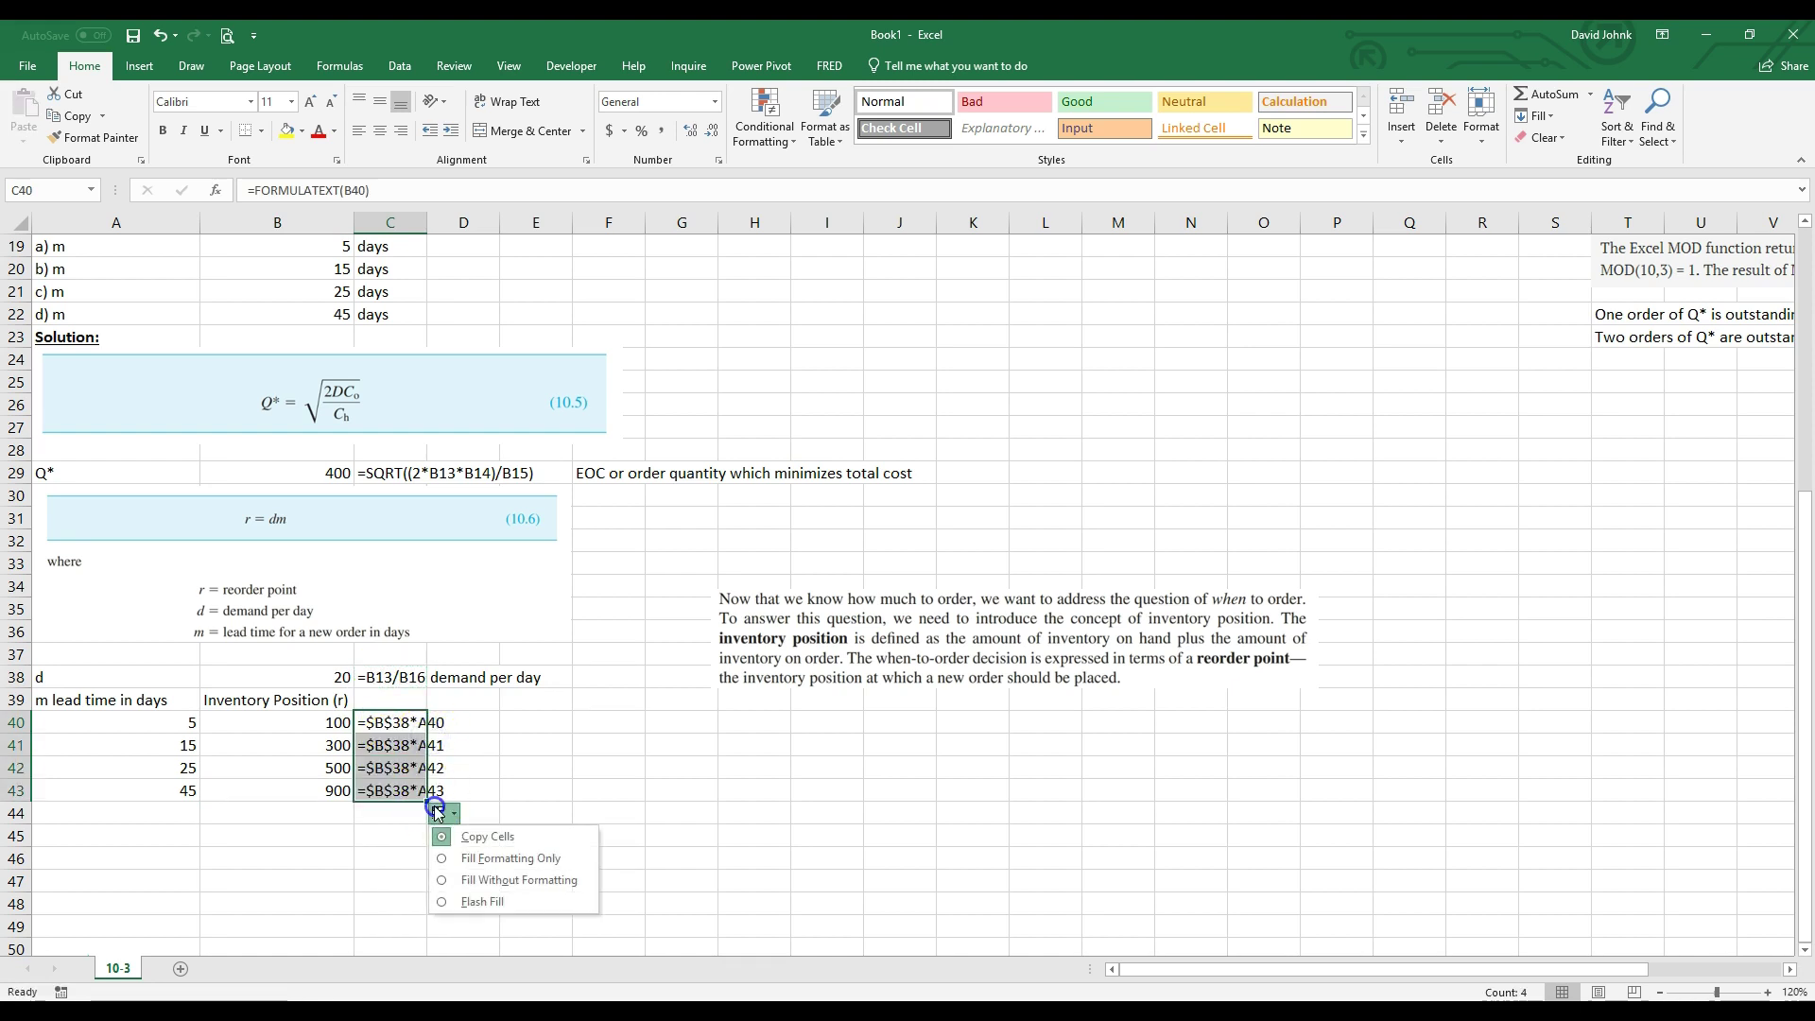
Enter the heading 'is r <= Q*?' in E39 and widen column E to fit it
click(510, 699)
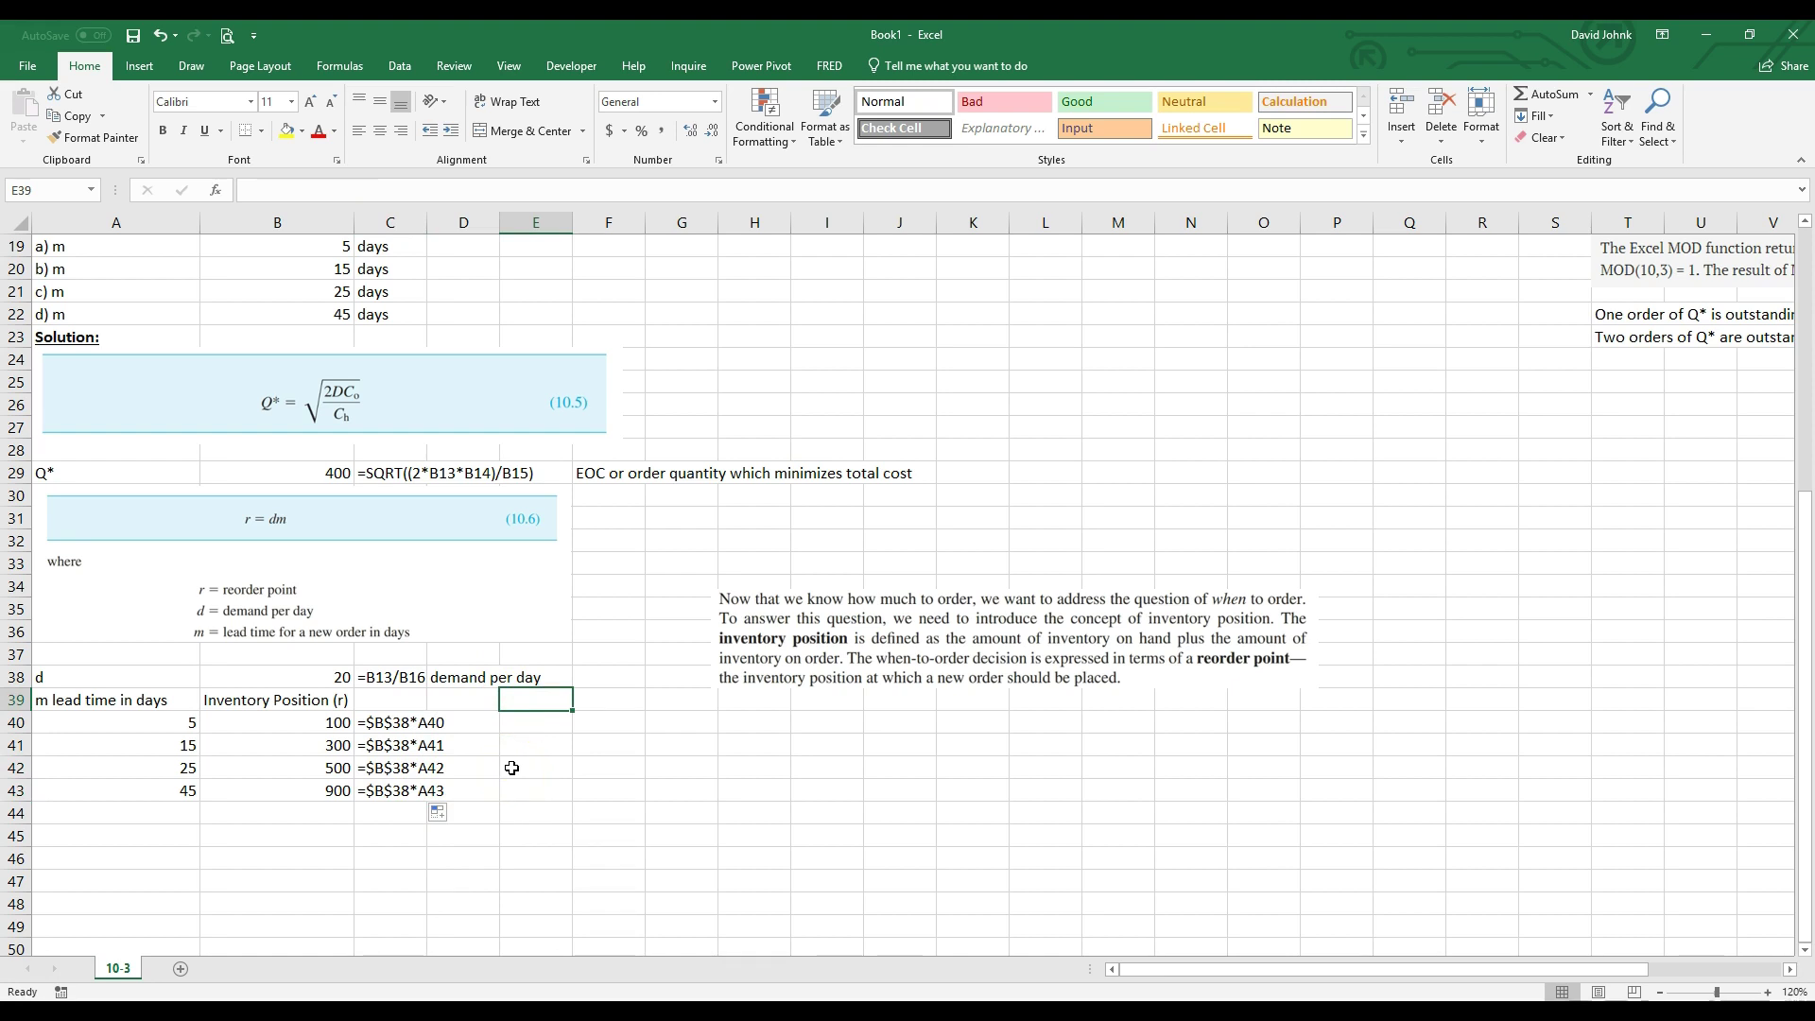
text(is r <= Q)
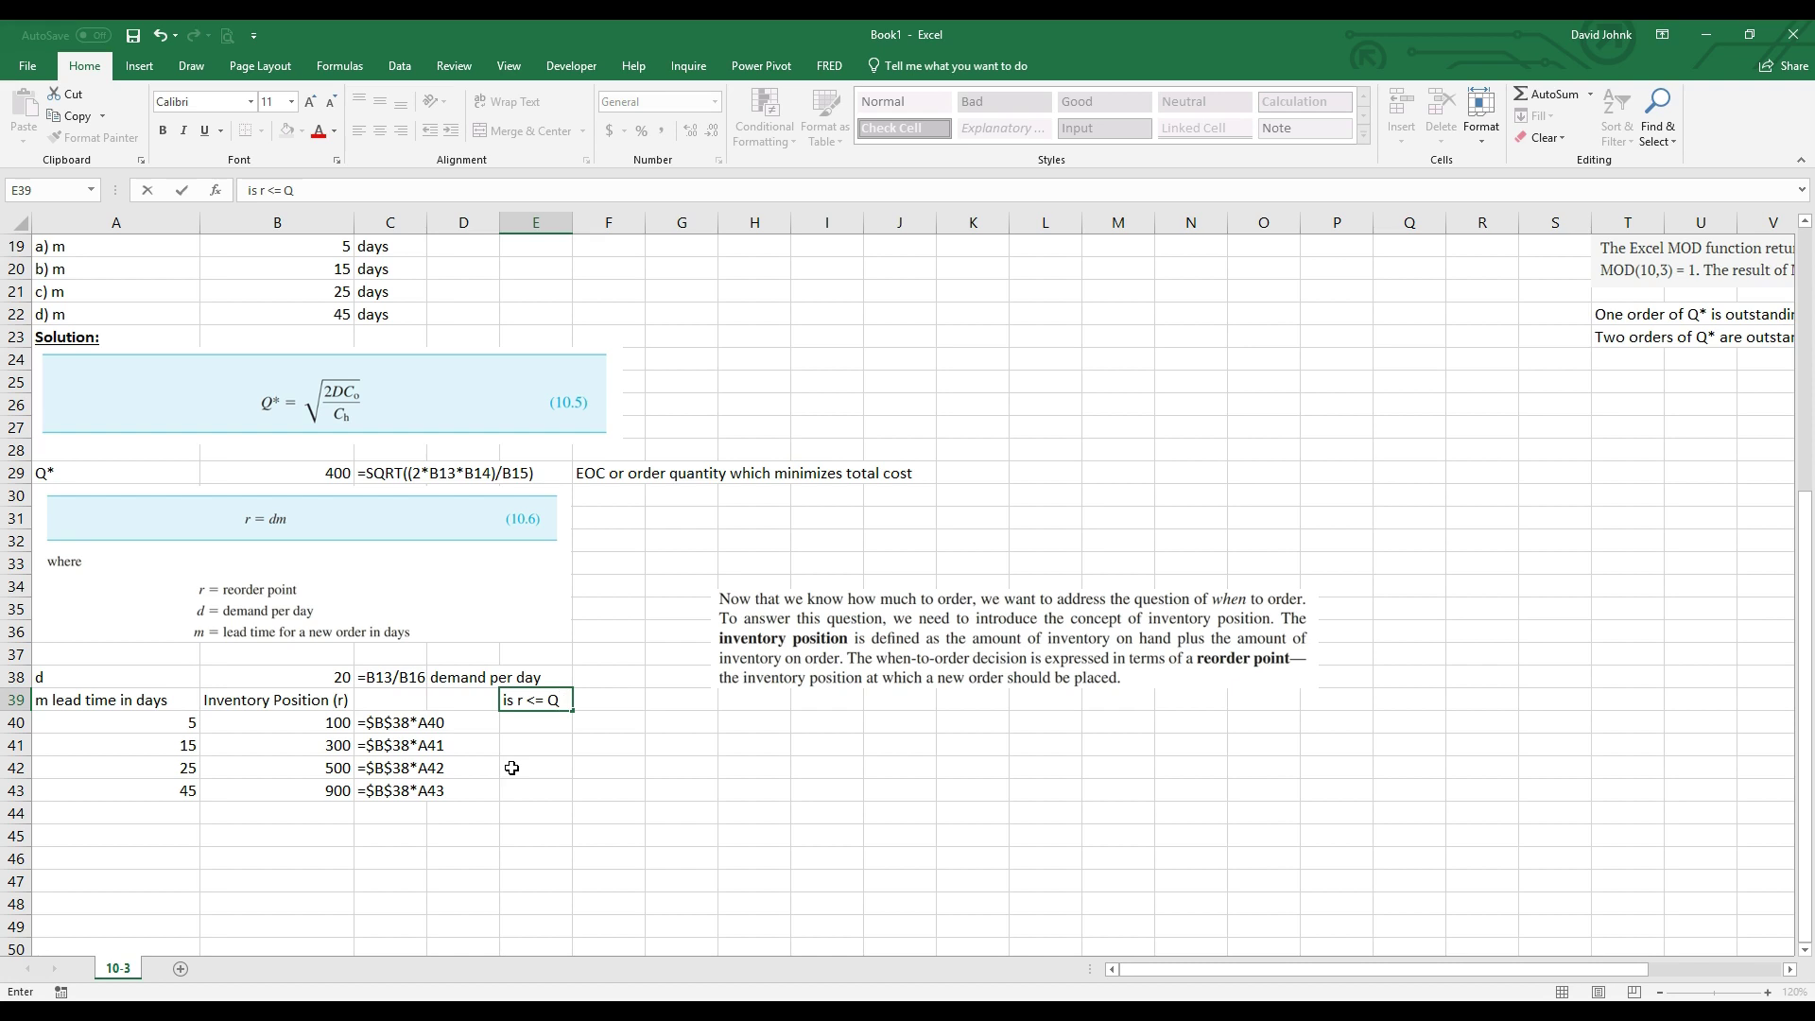
key(Return)
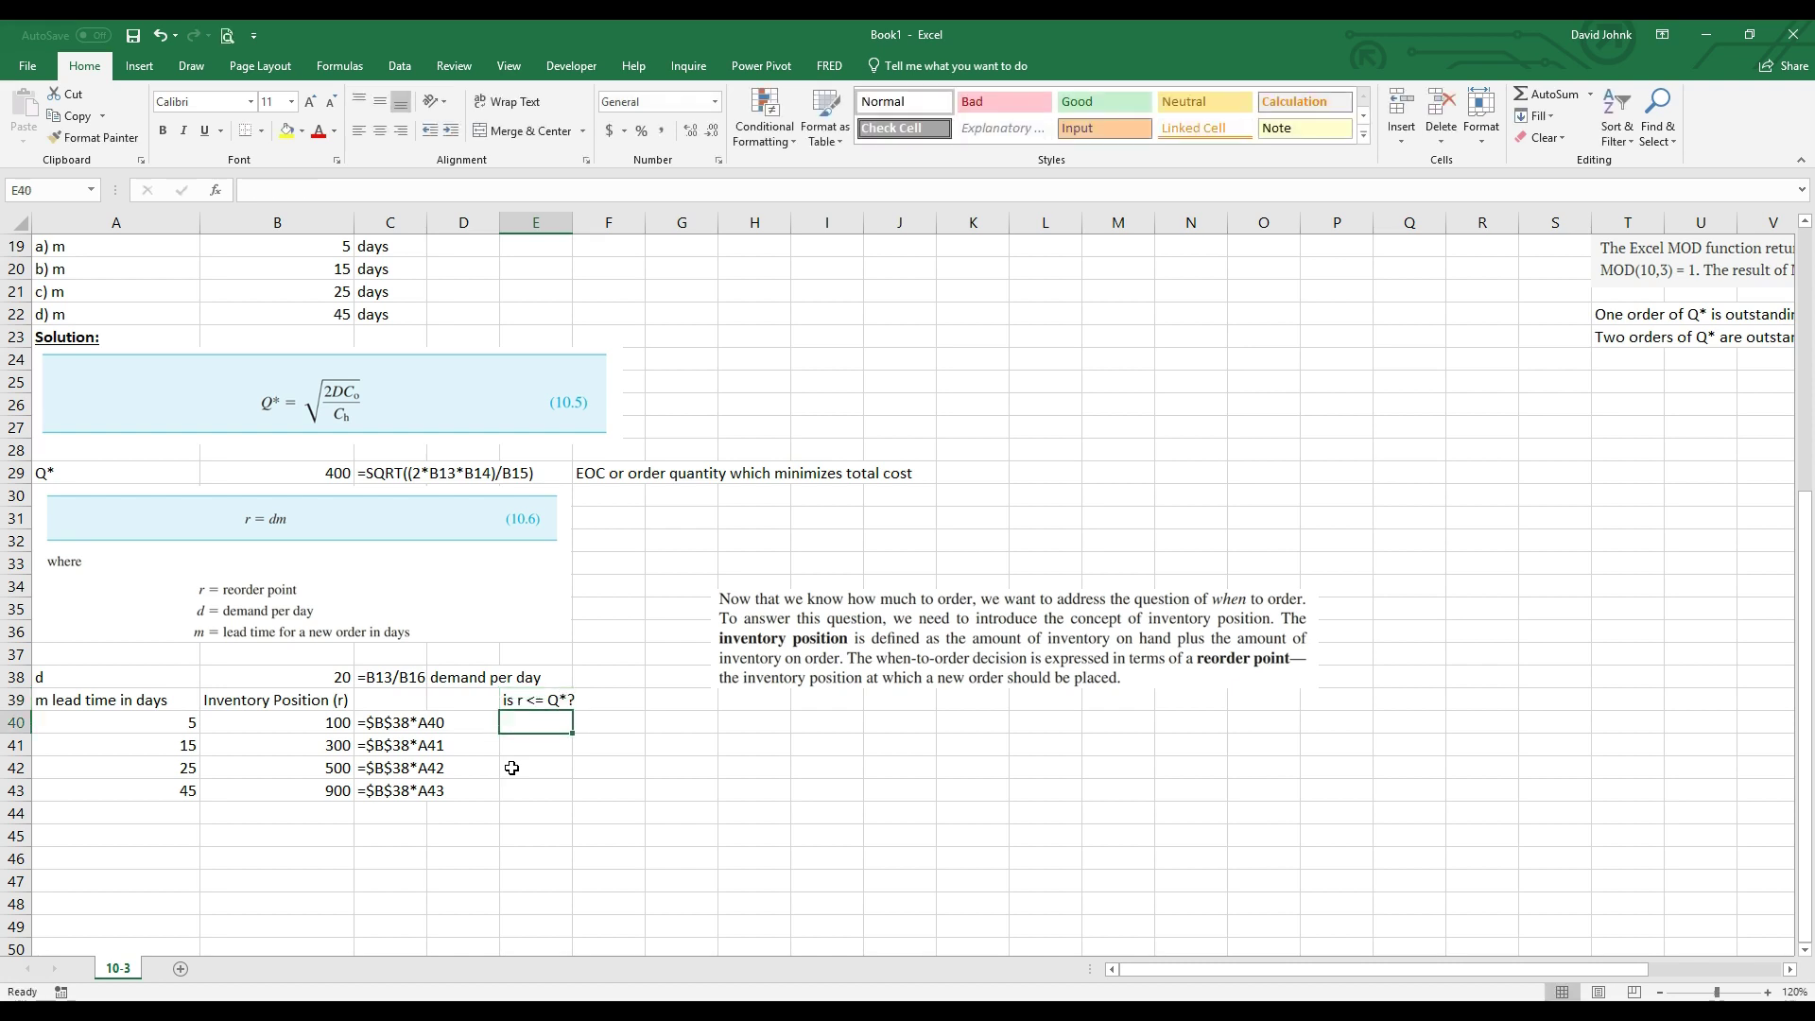
drag(571, 226, 580, 226)
Compare the inventory positions in B40:B43 against the Q* value in B29
click(336, 727)
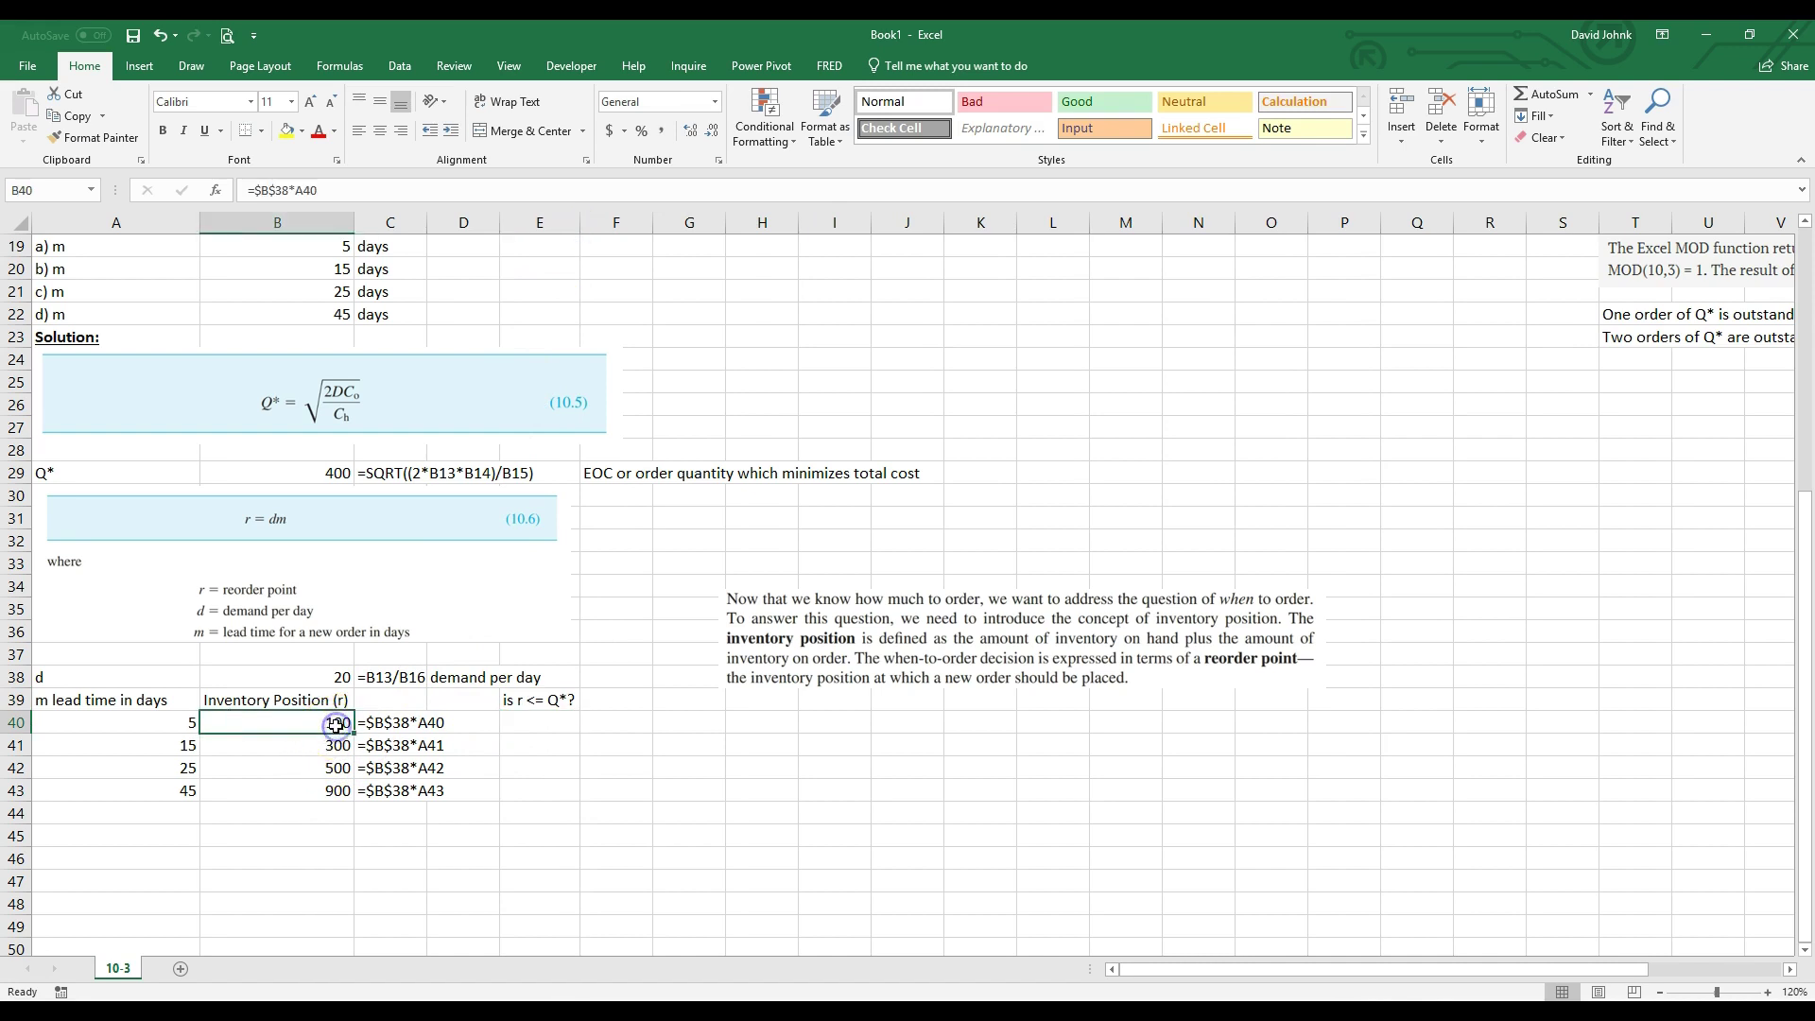
click(333, 475)
click(303, 722)
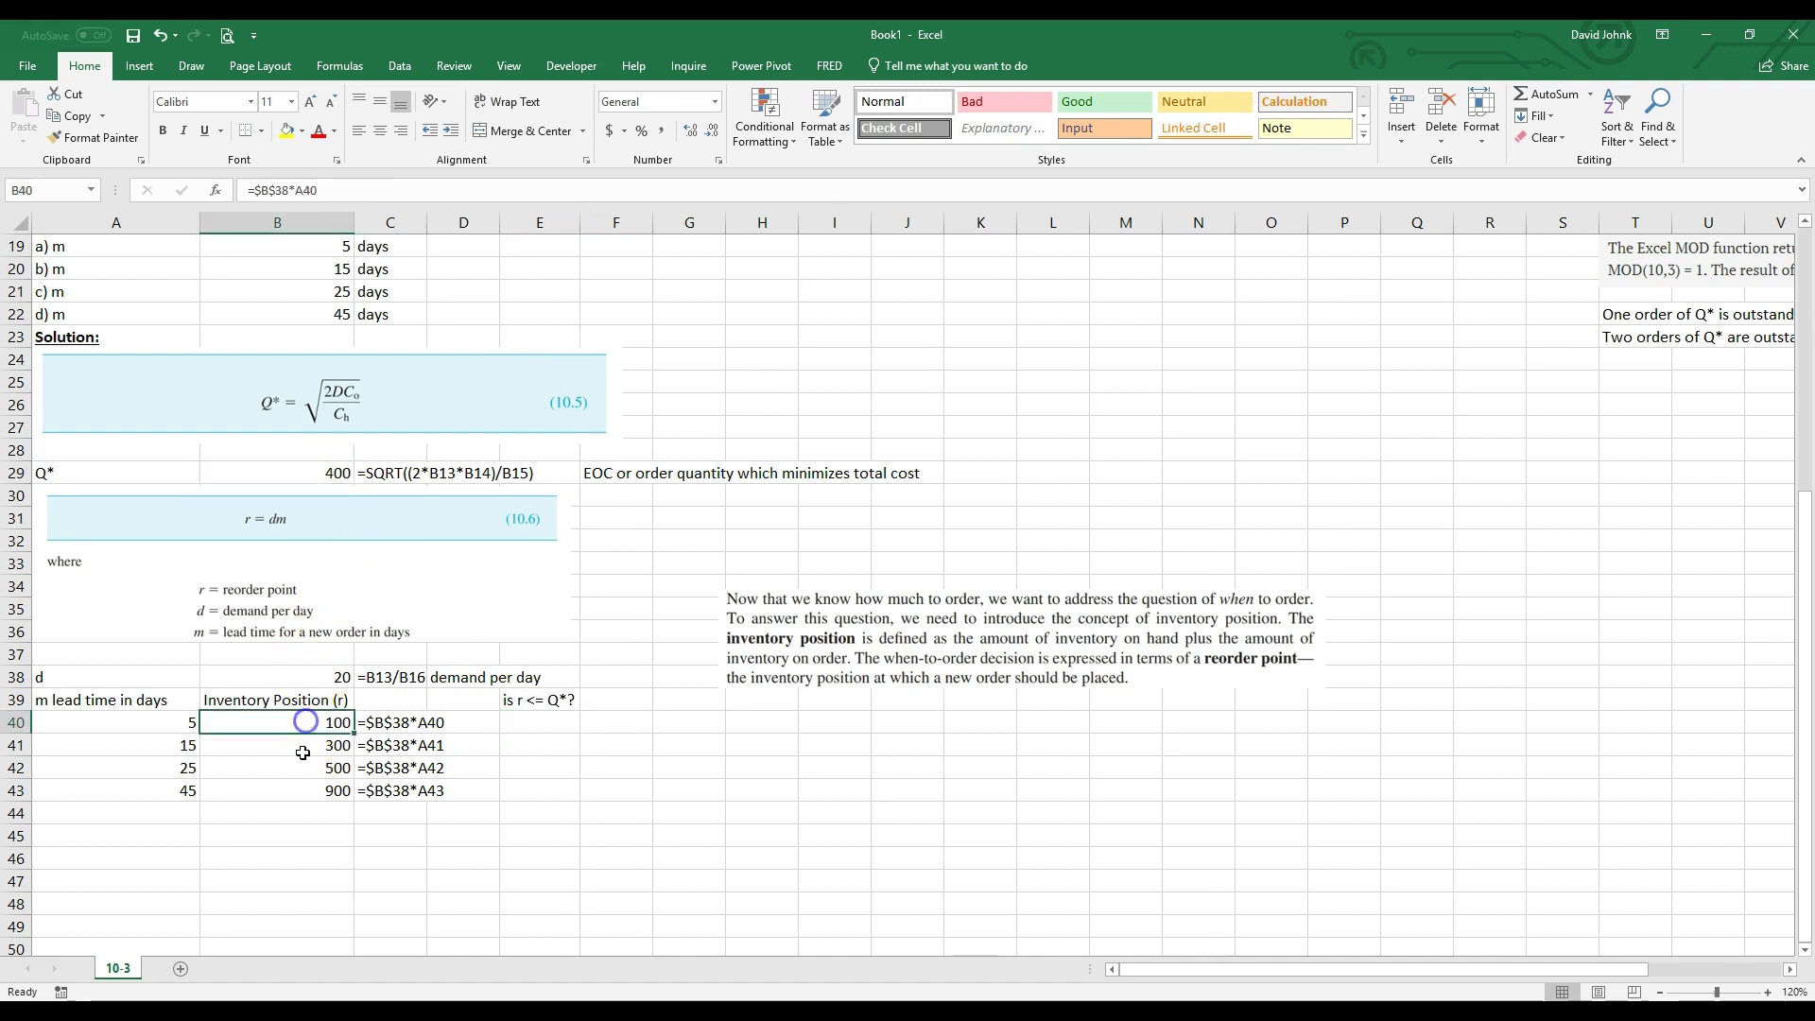
click(293, 745)
click(284, 768)
click(293, 791)
click(538, 726)
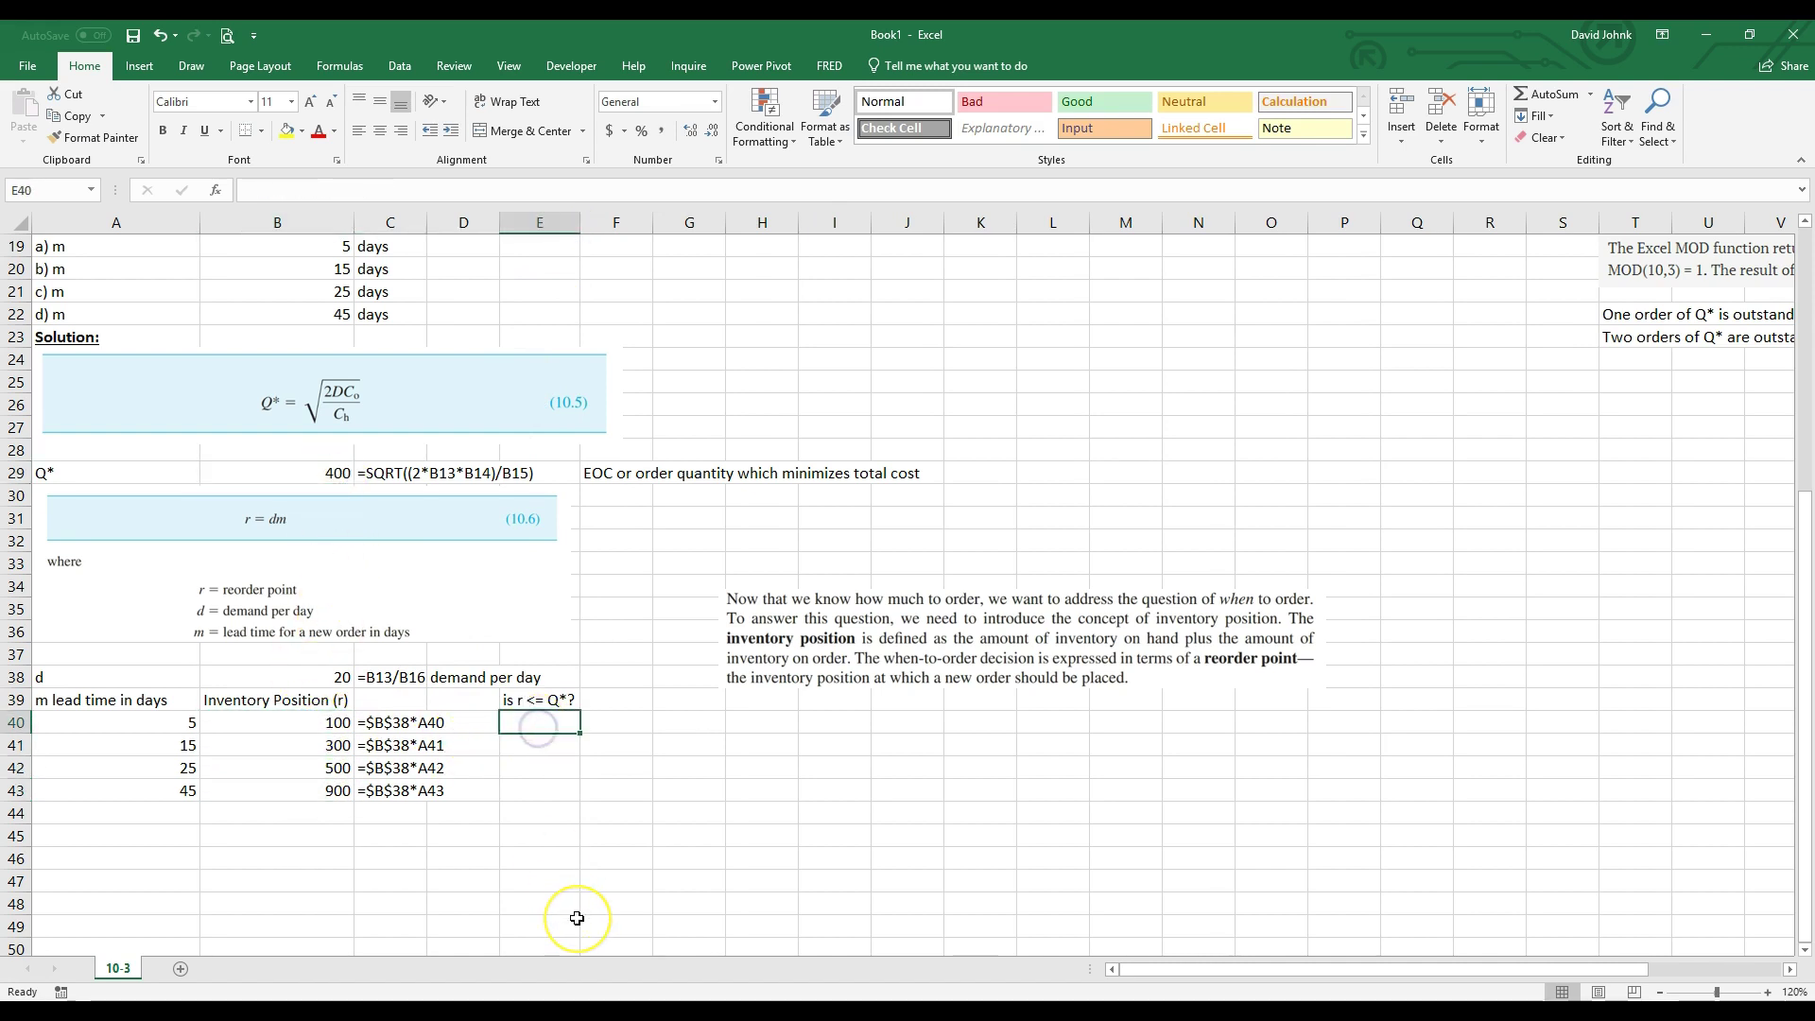
Paste the IF-function help picture near G41 and position it further right
click(1021, 638)
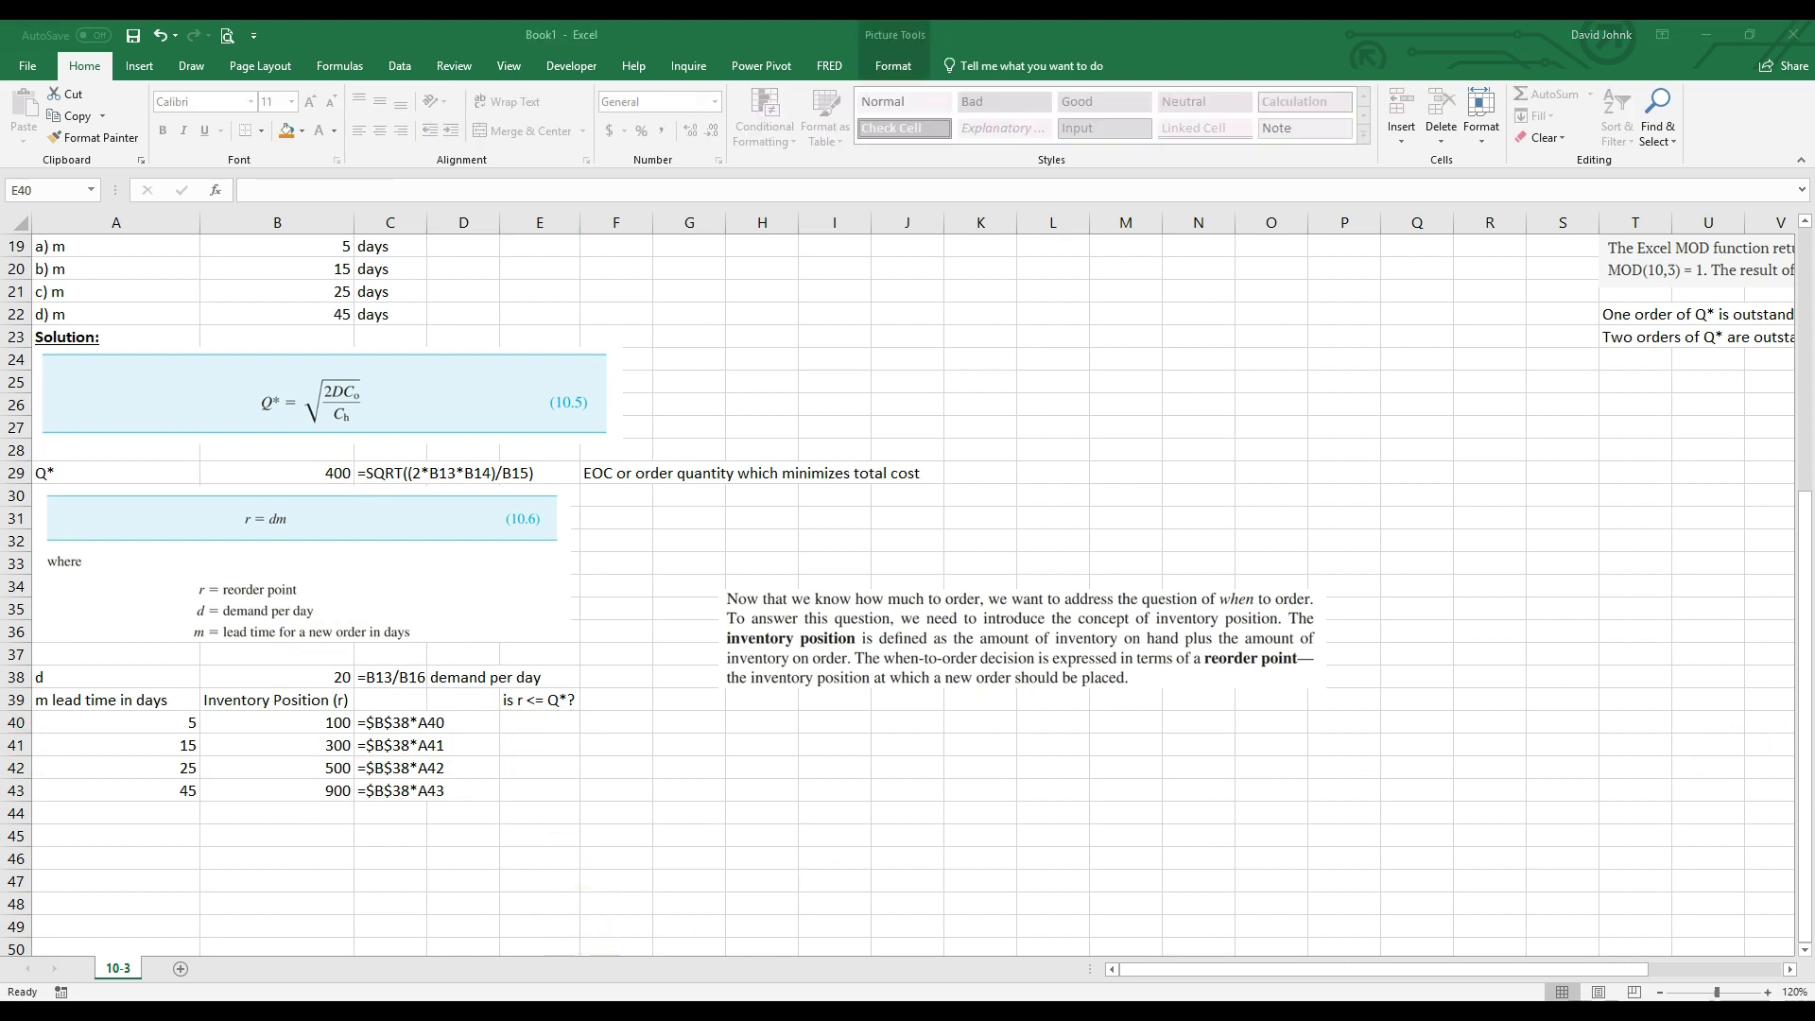
key(Escape)
click(686, 748)
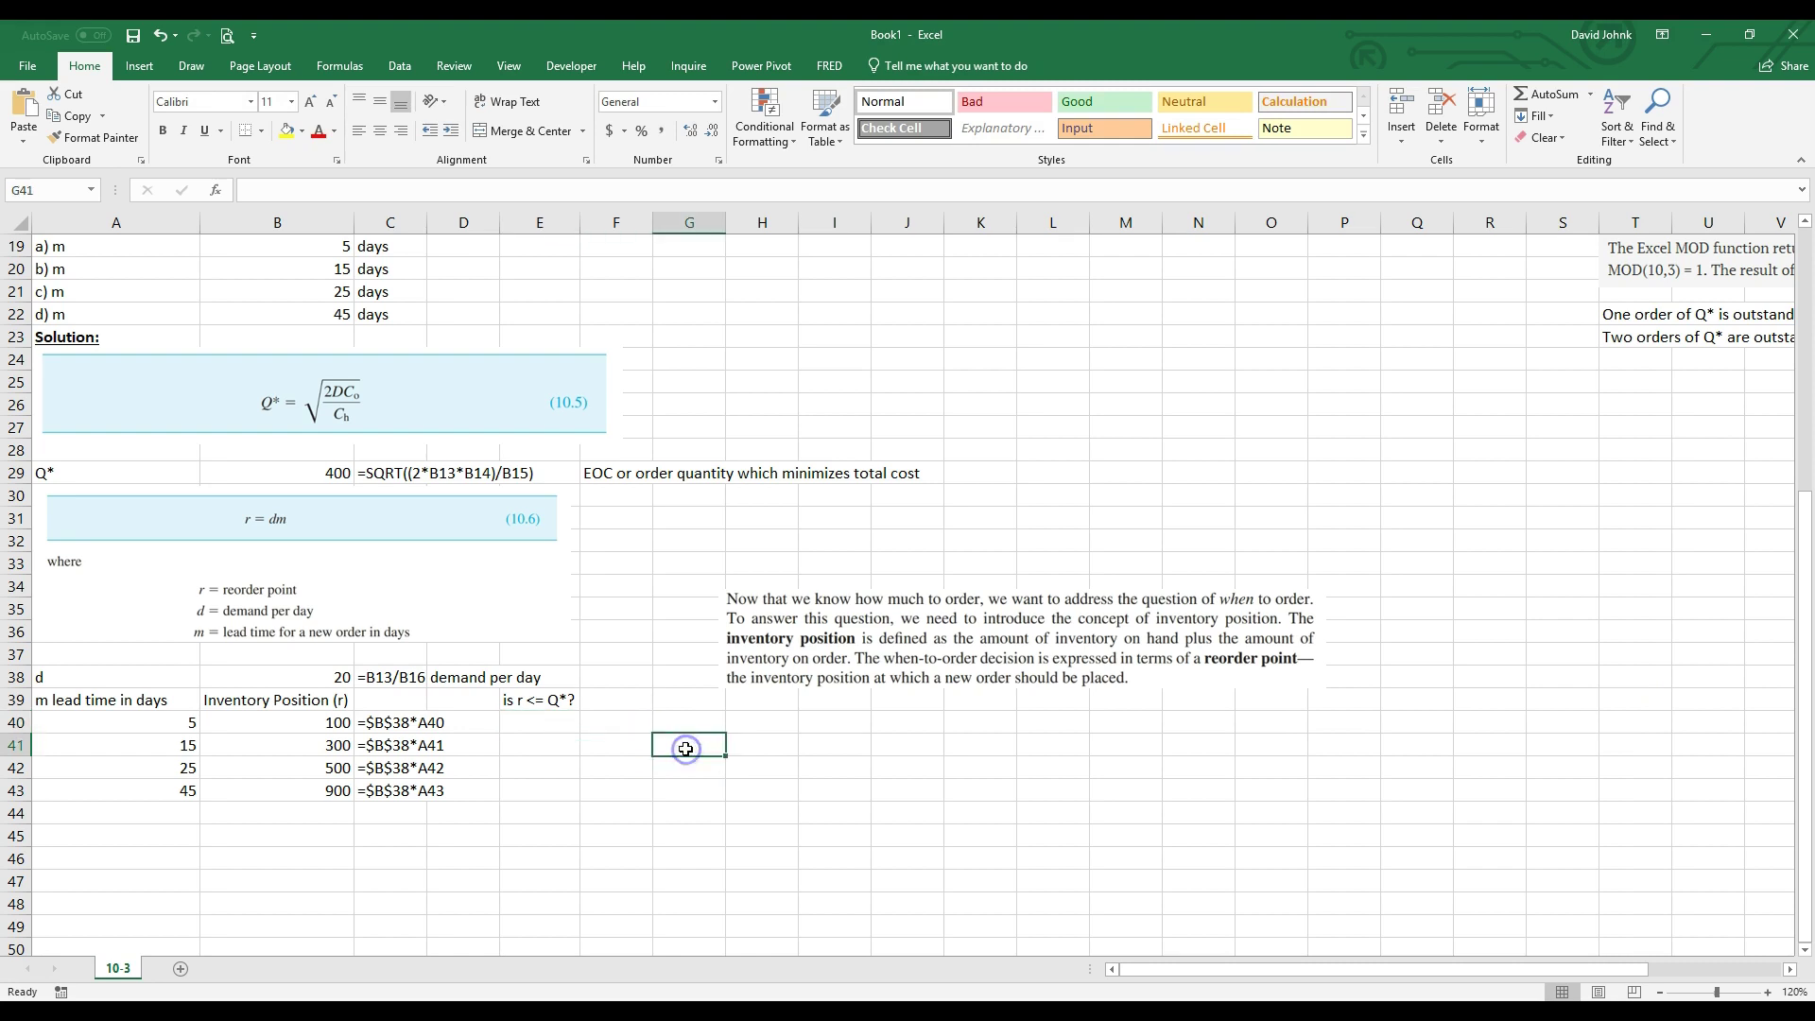
key(ctrl+v)
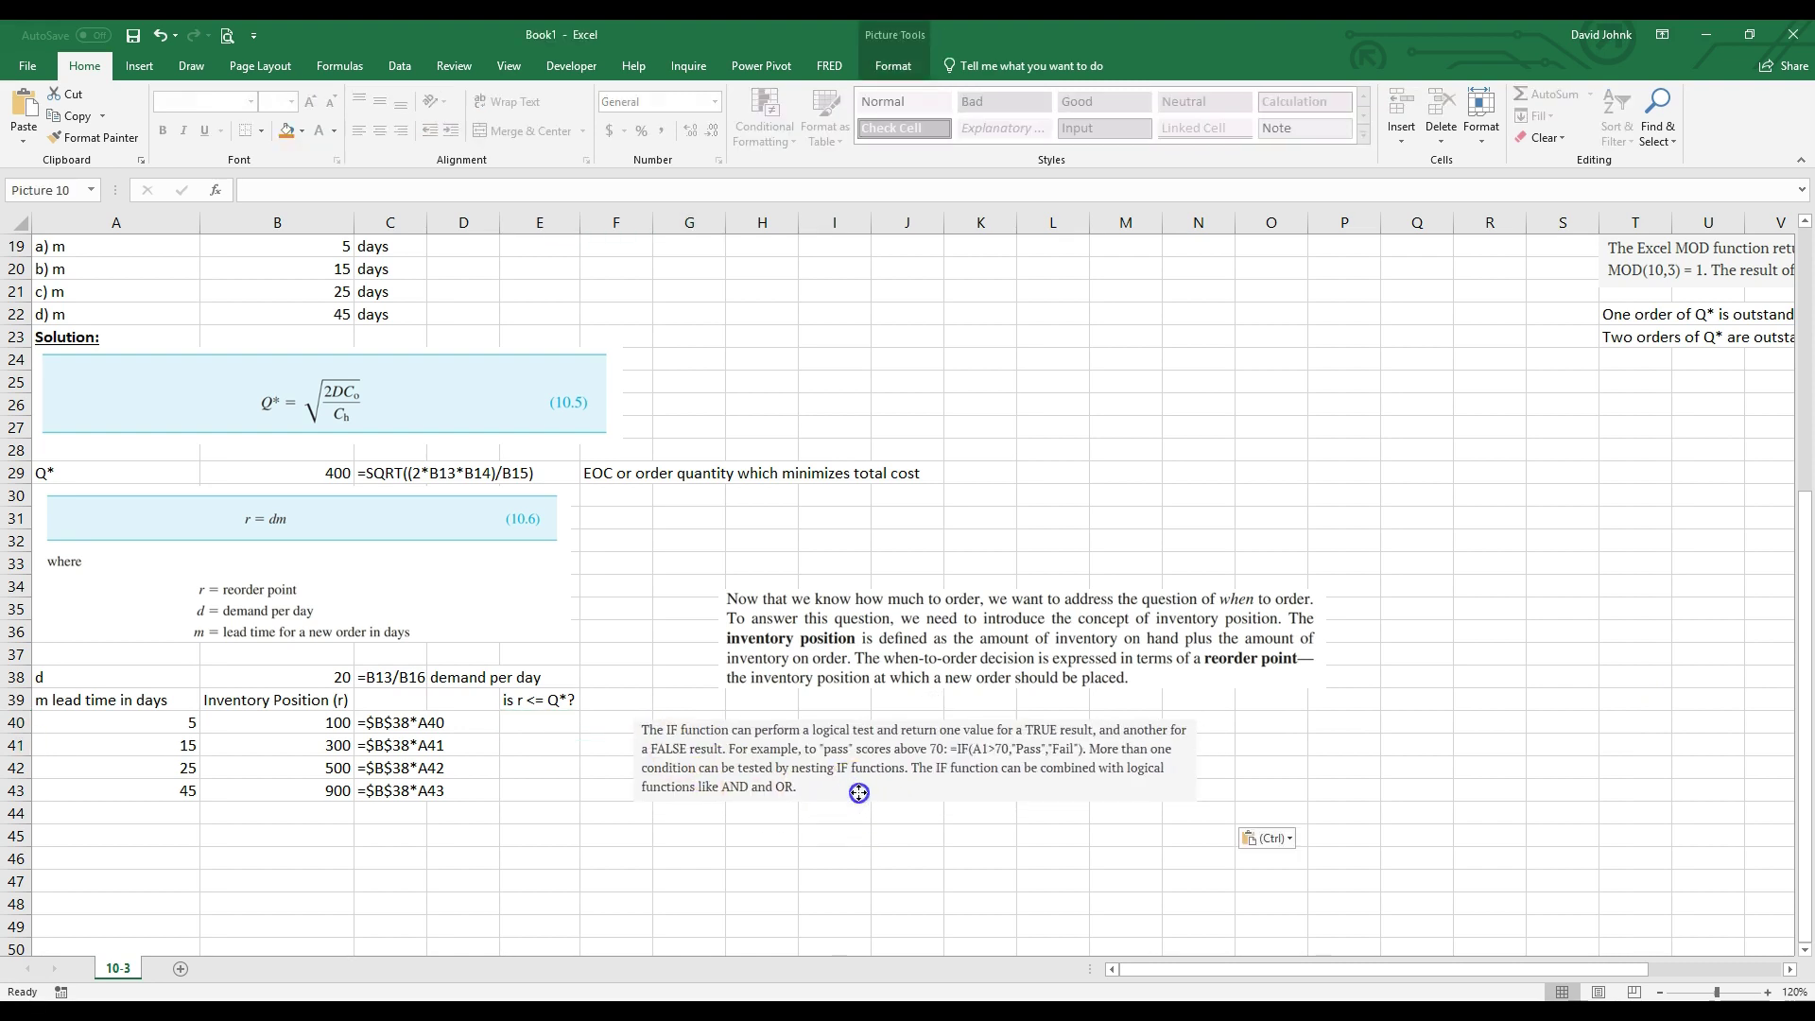
drag(877, 806, 857, 793)
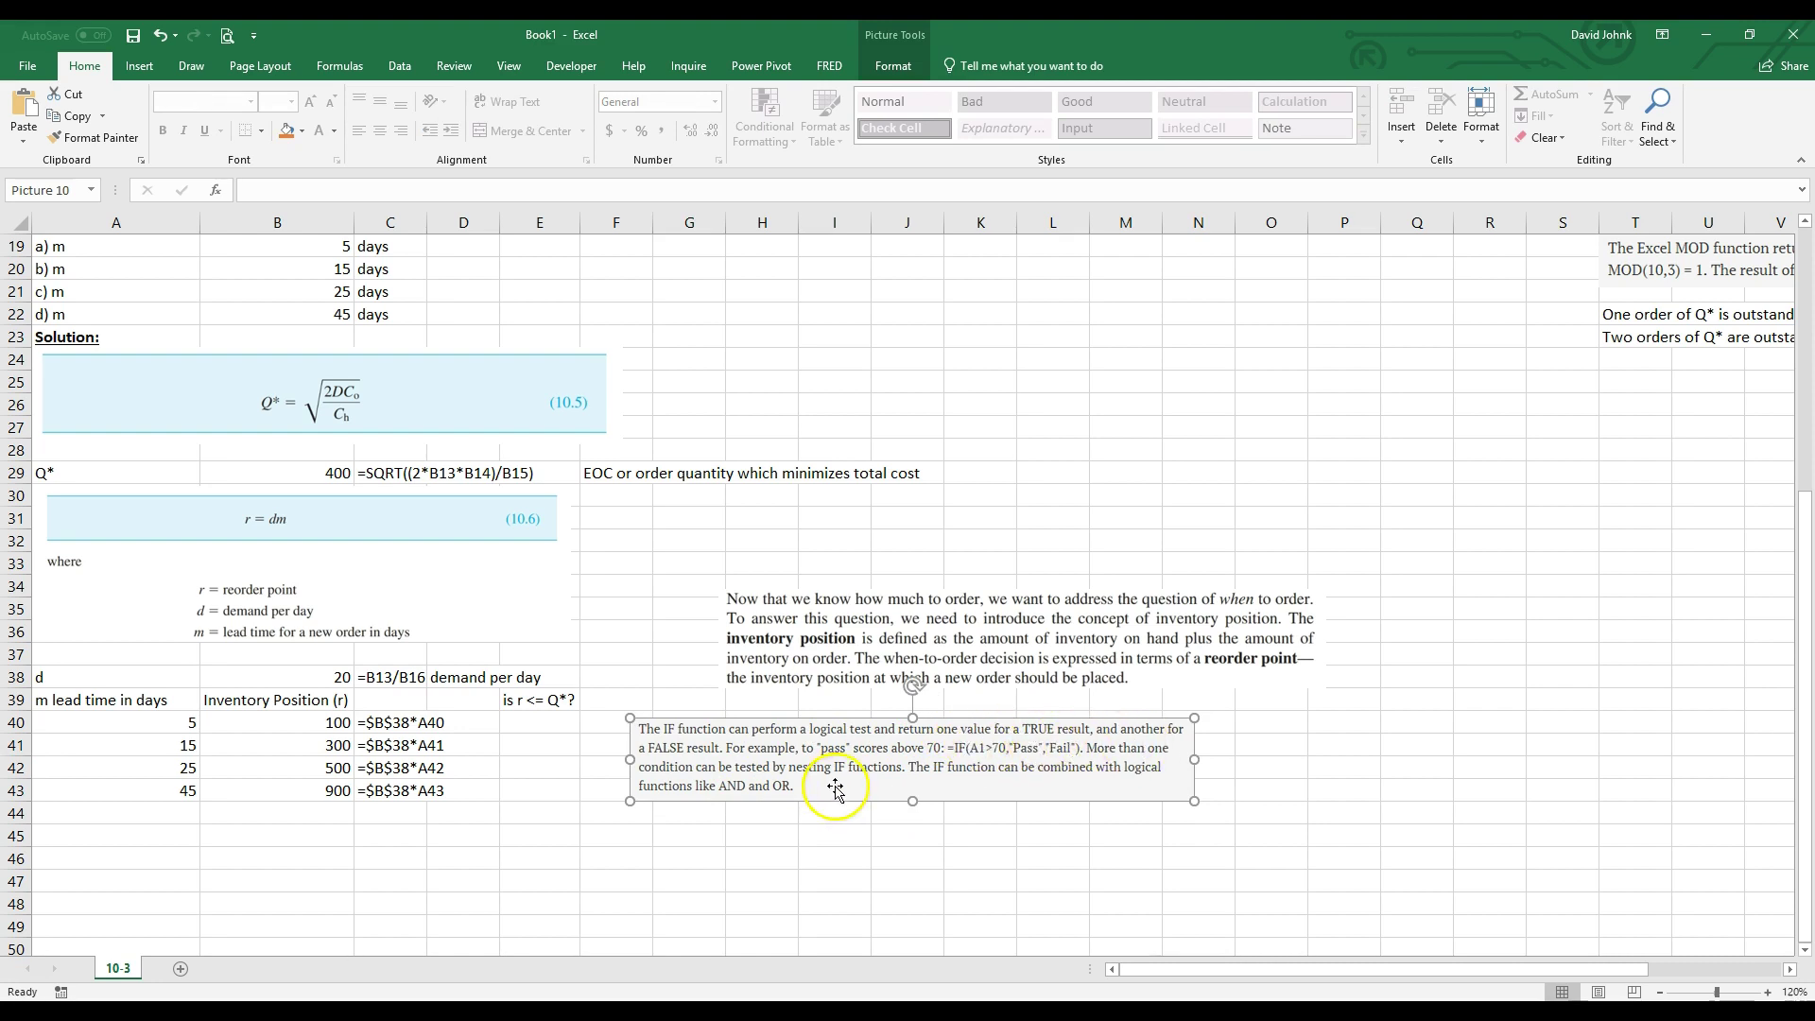
drag(835, 783, 951, 788)
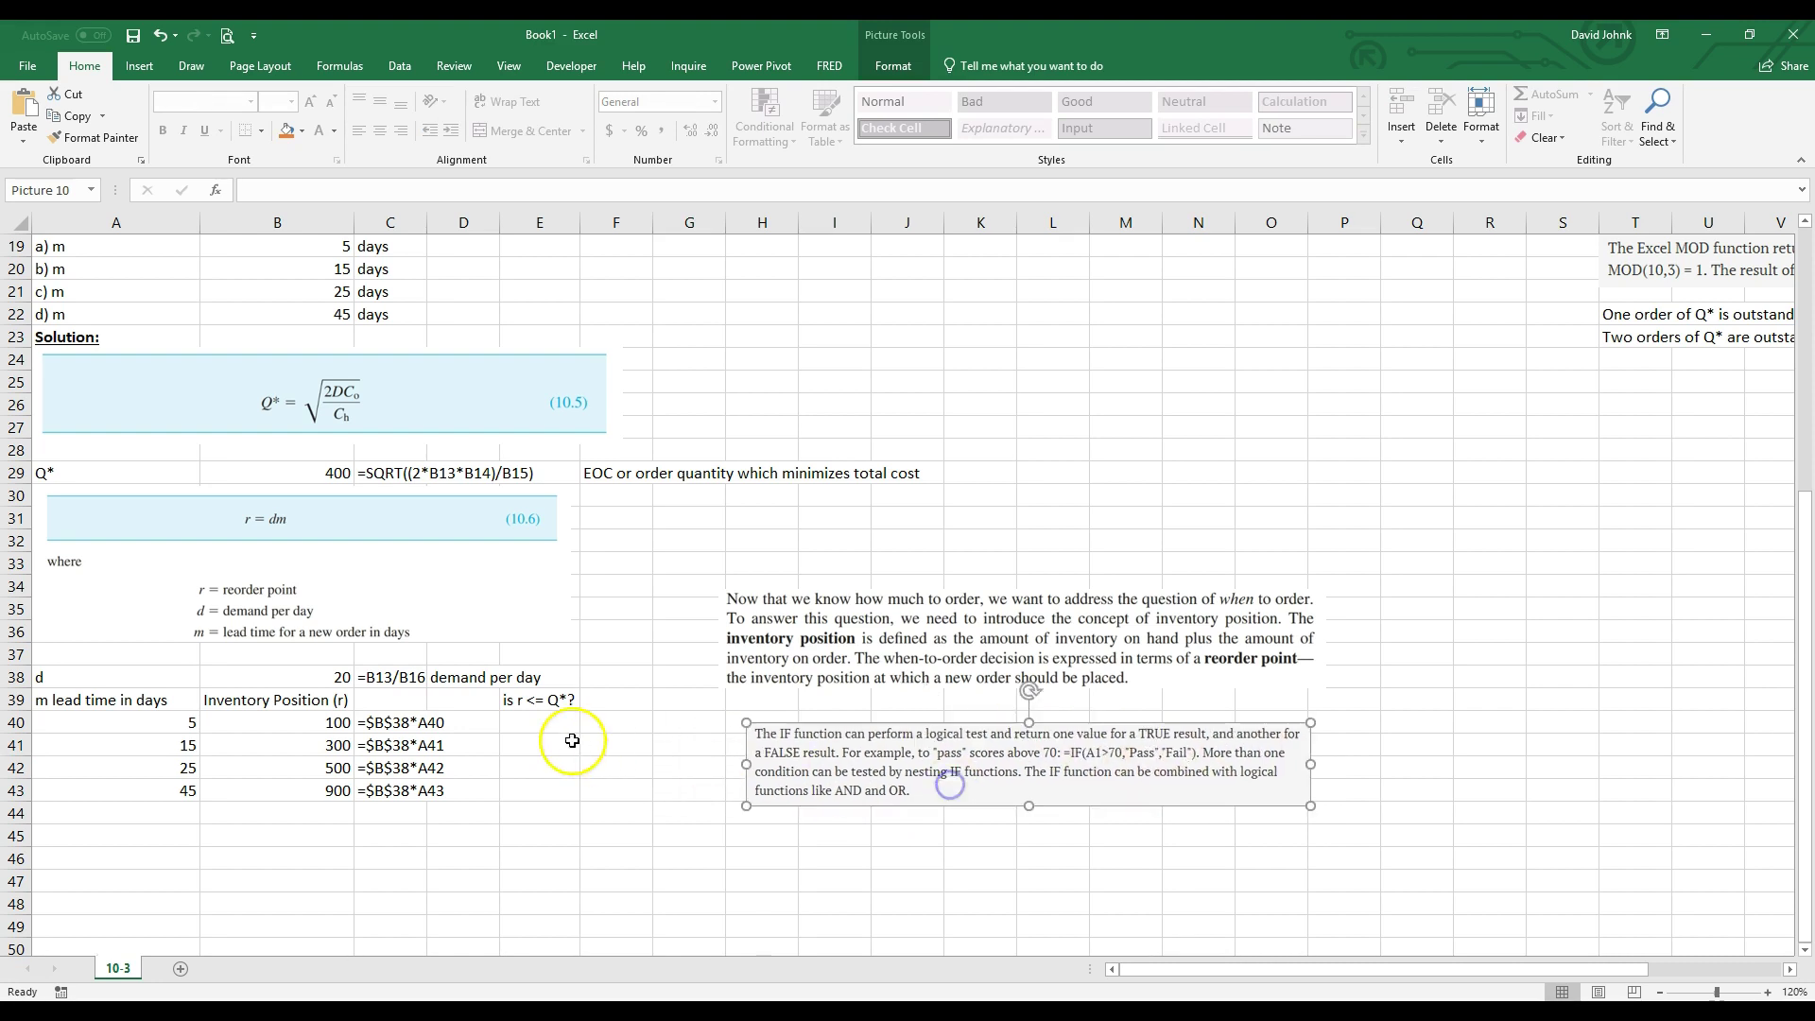
Enter =IF(B40<=$B$29,"yes","no") in E40 to test the inventory position against Q*
click(538, 729)
text(=)
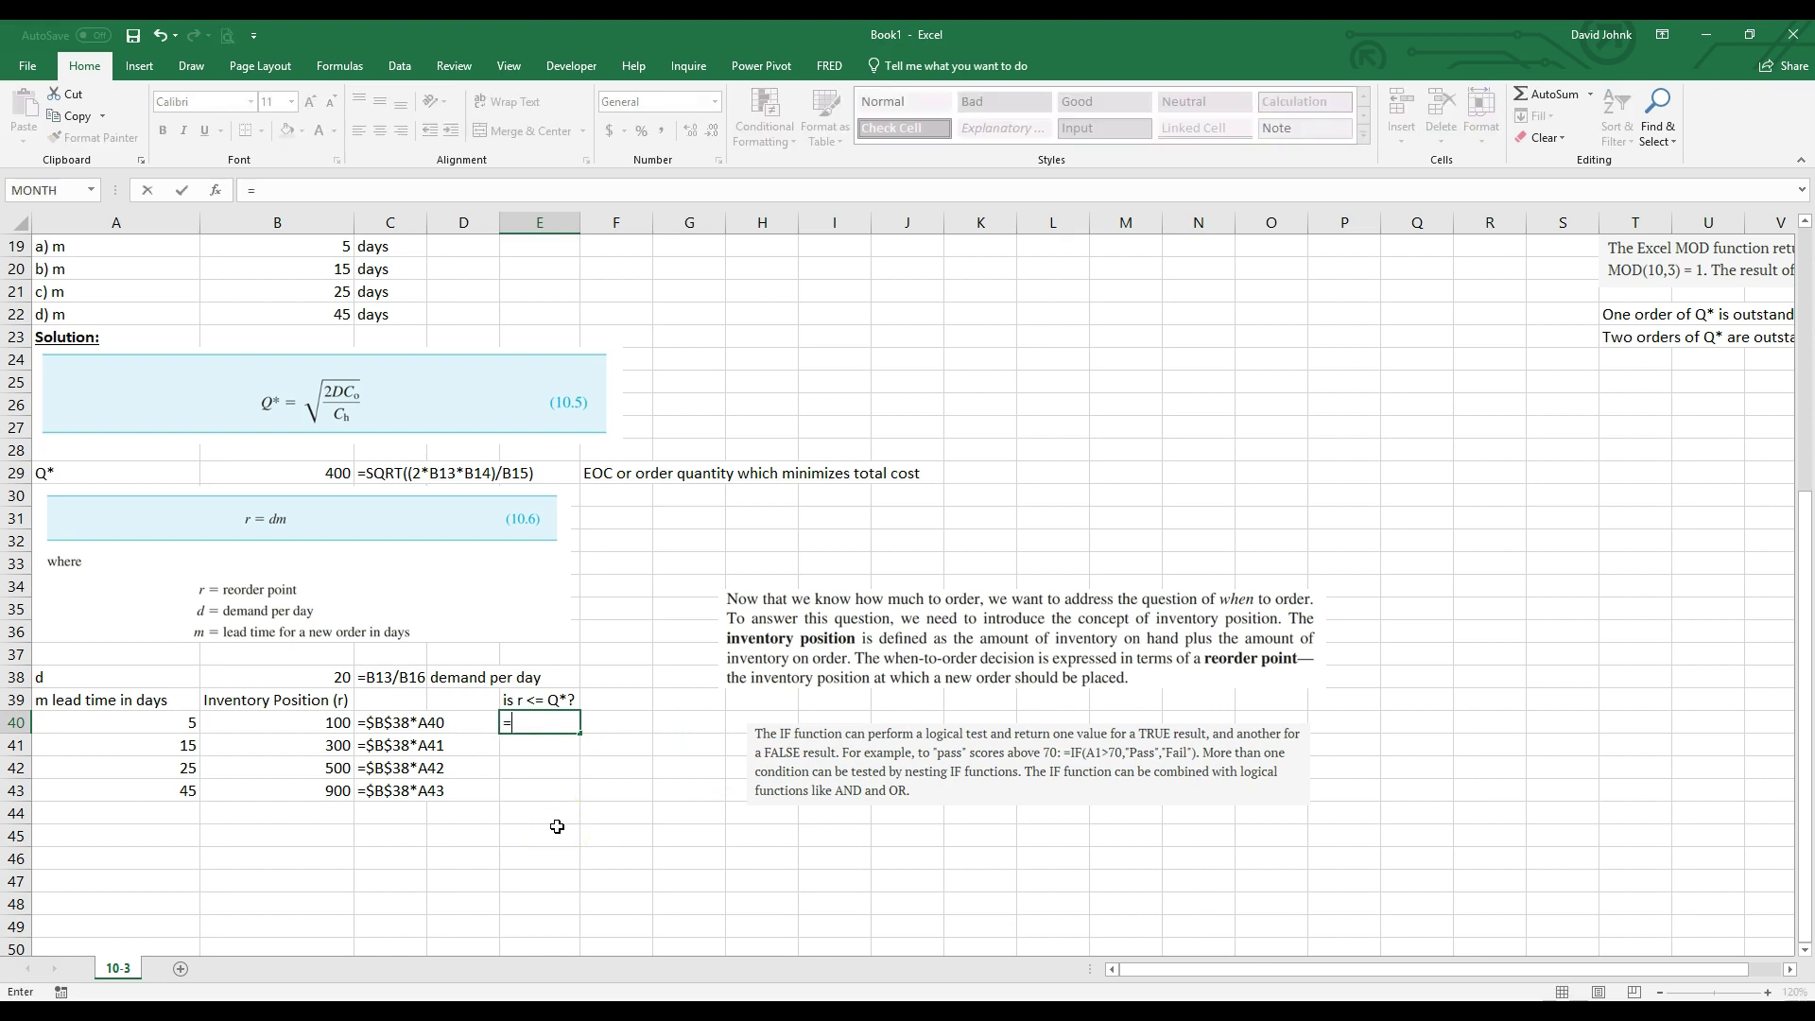
text(if()
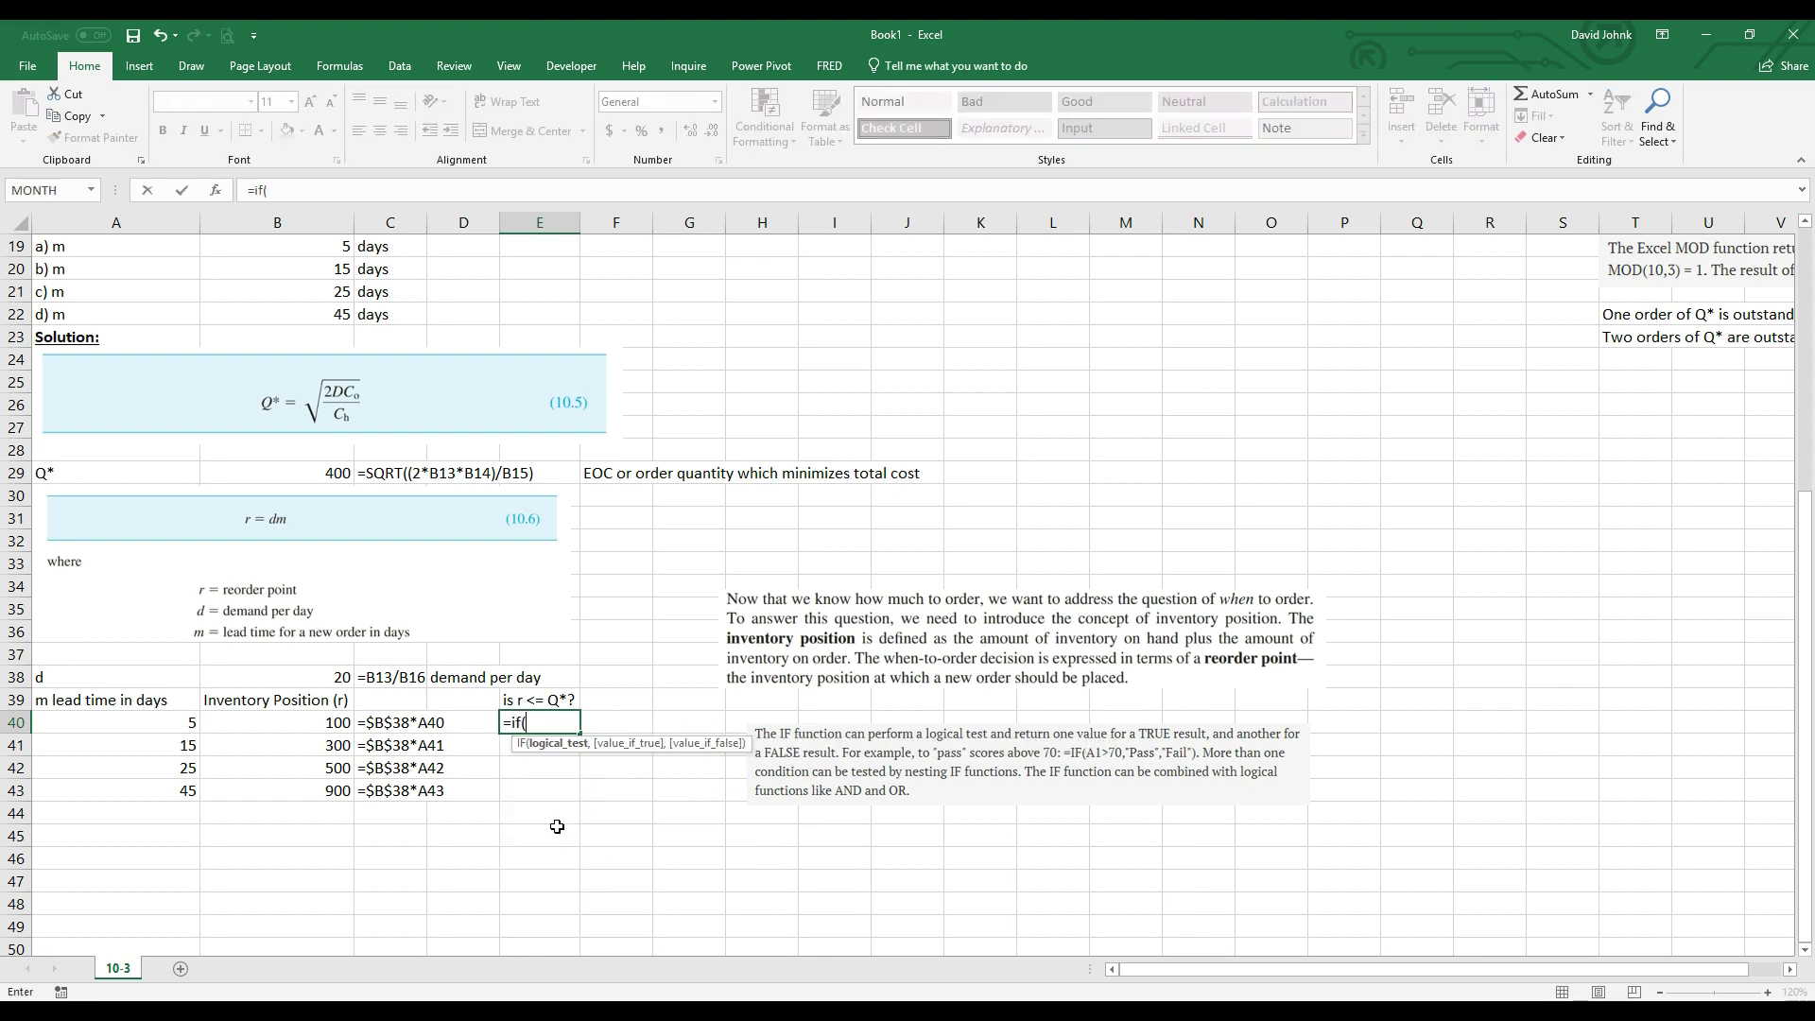
click(329, 725)
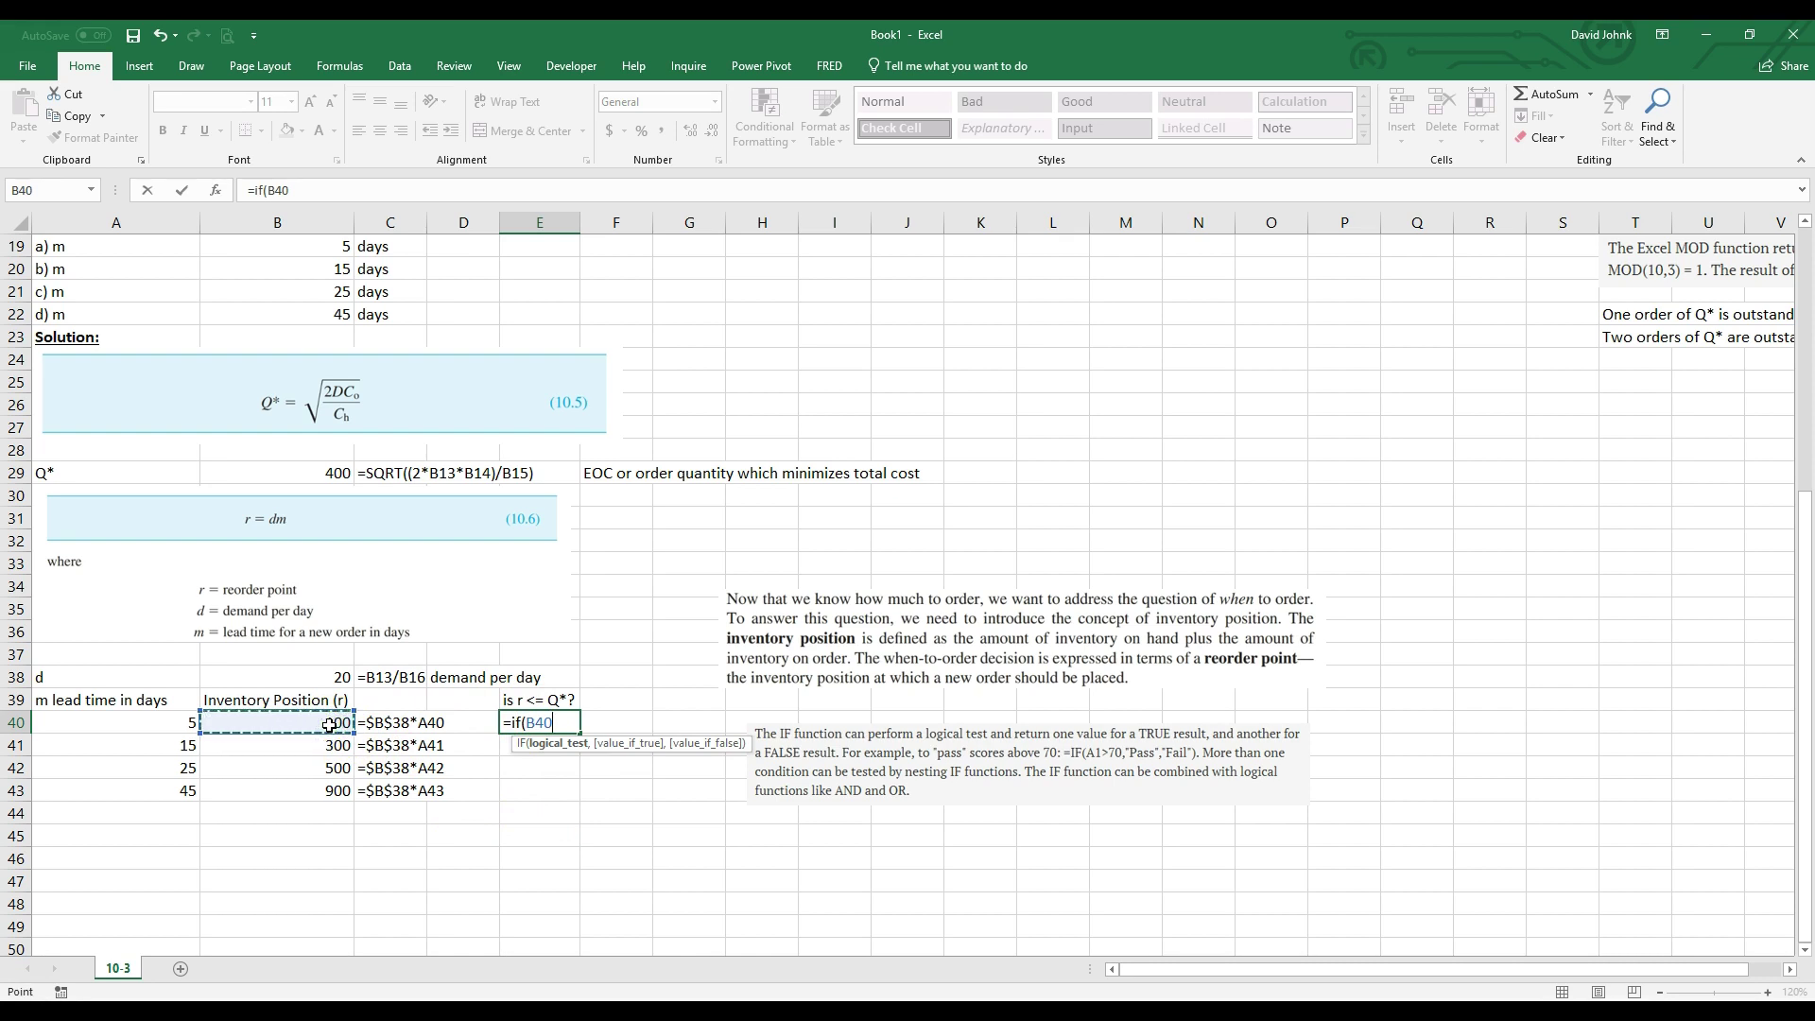
text(,)
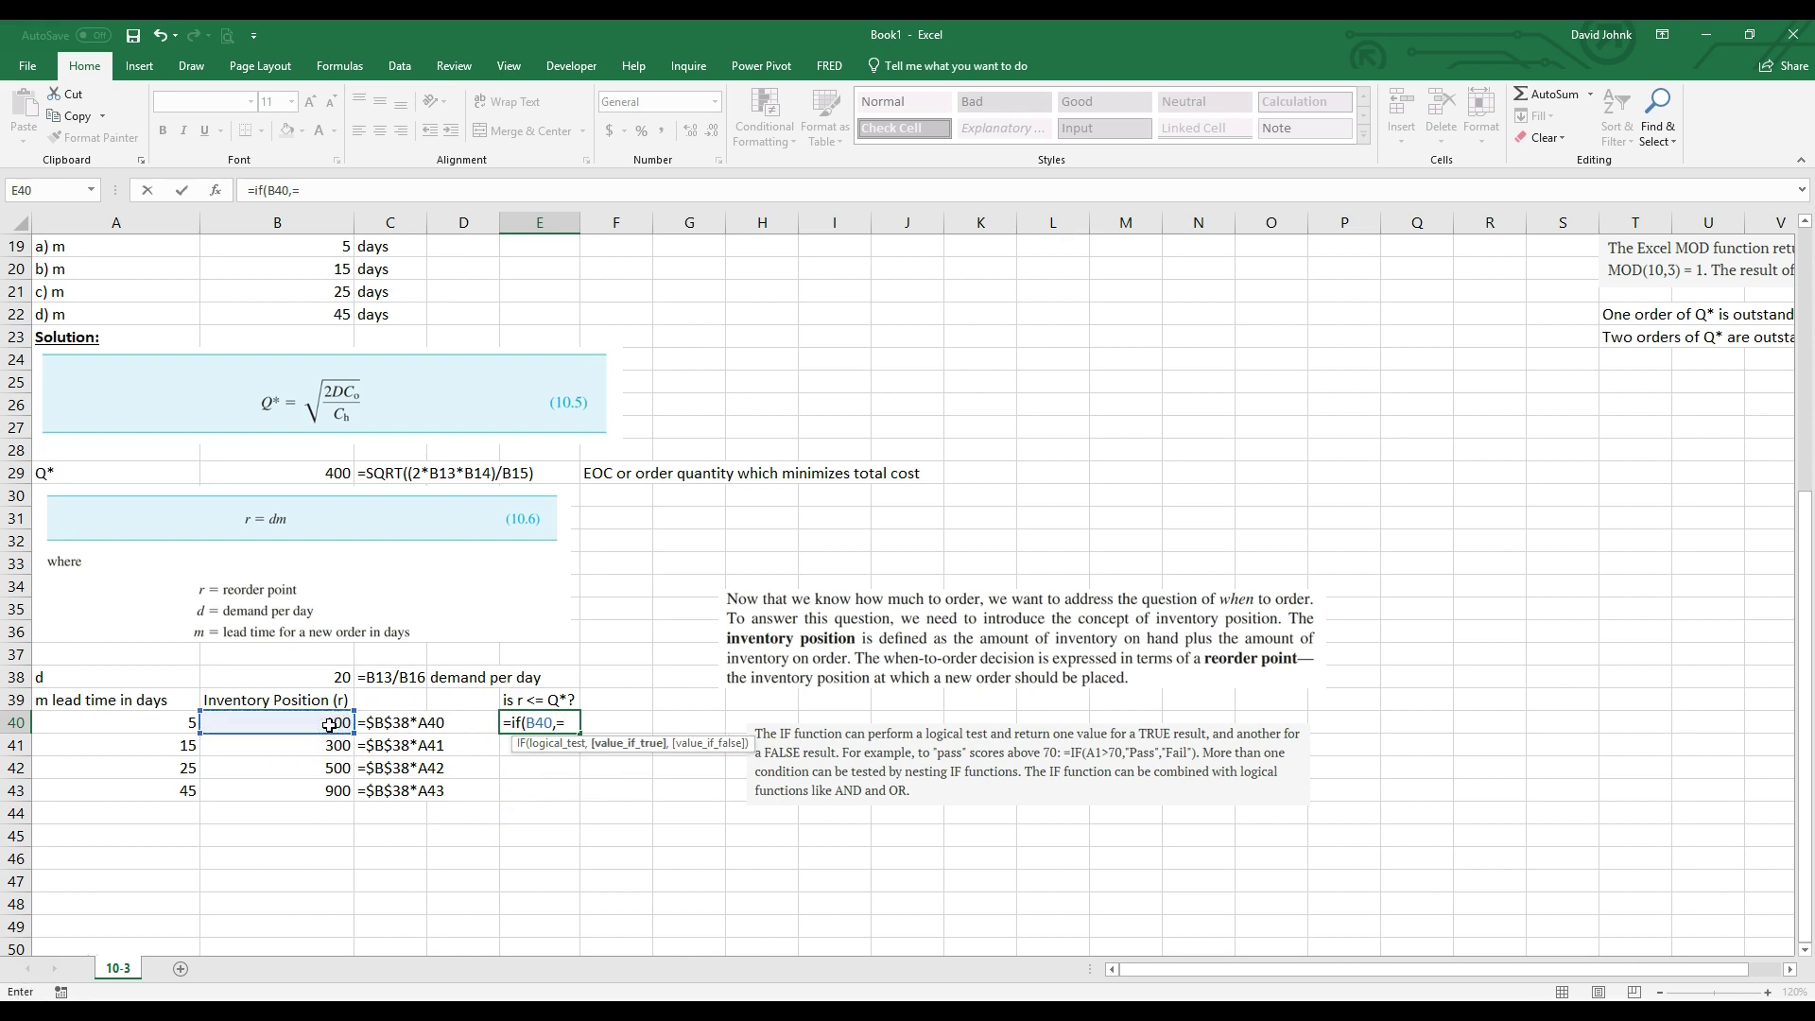
key(BackSpace)
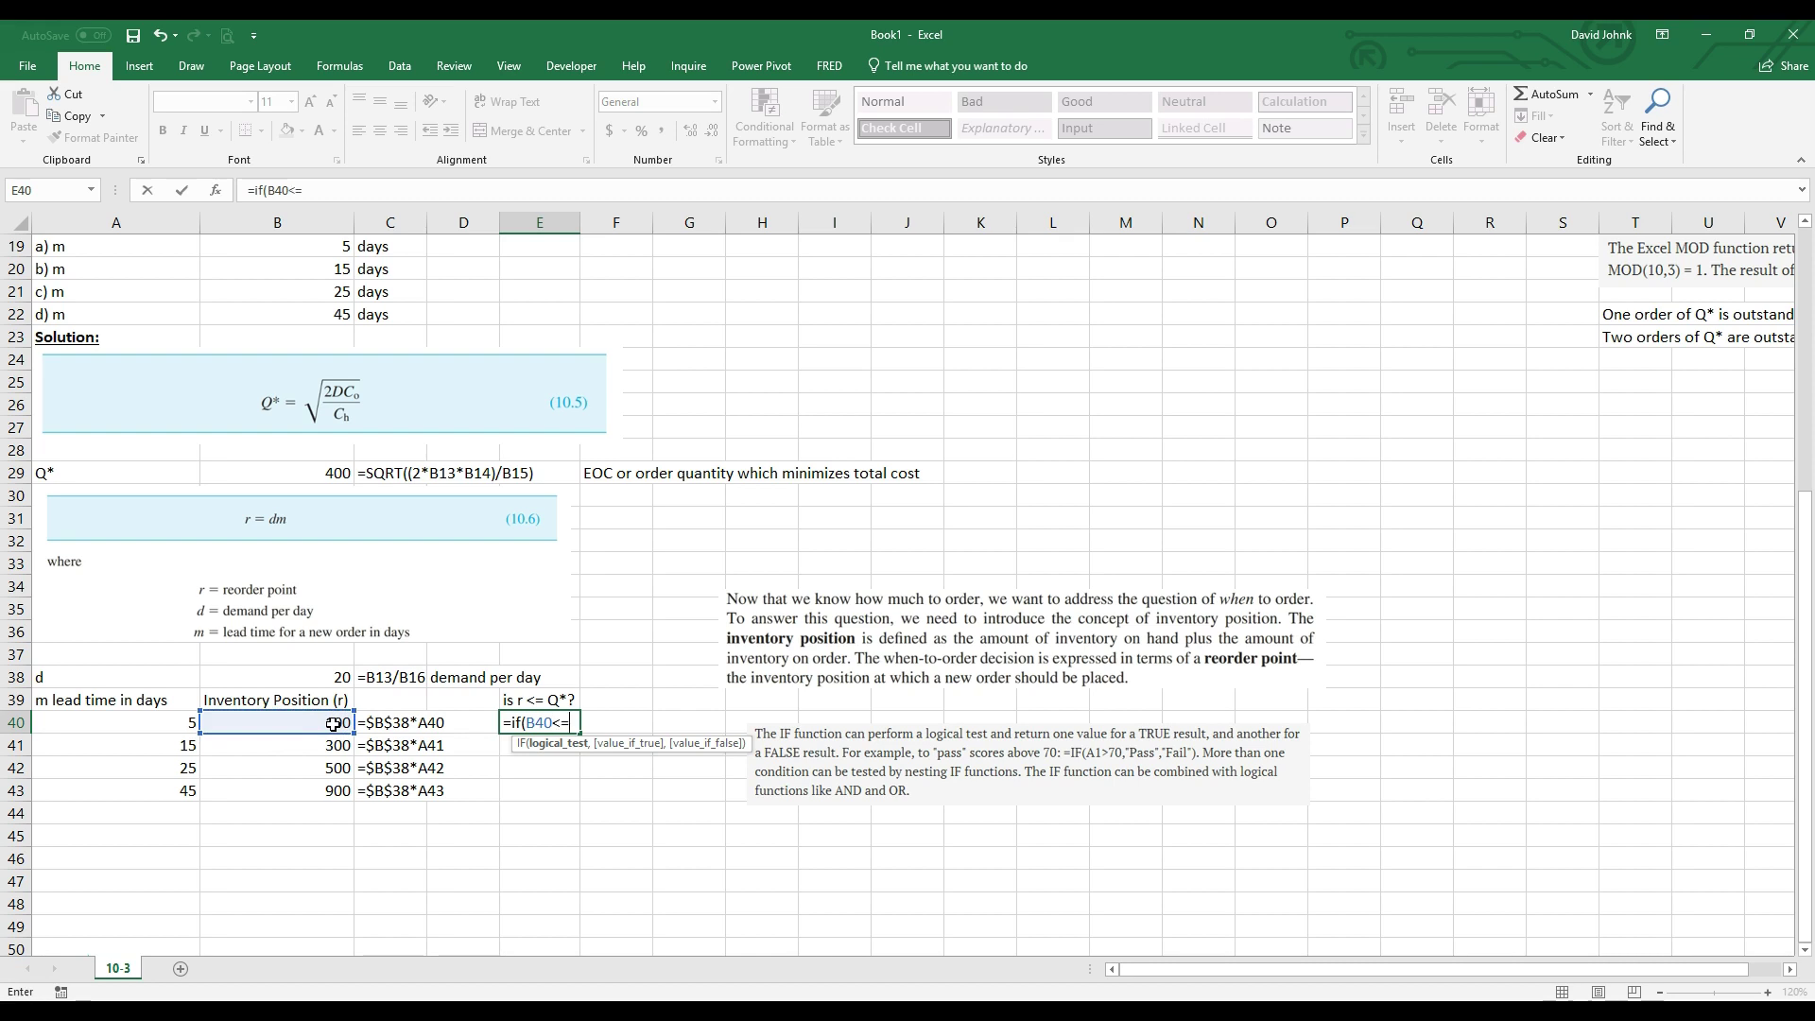
click(289, 471)
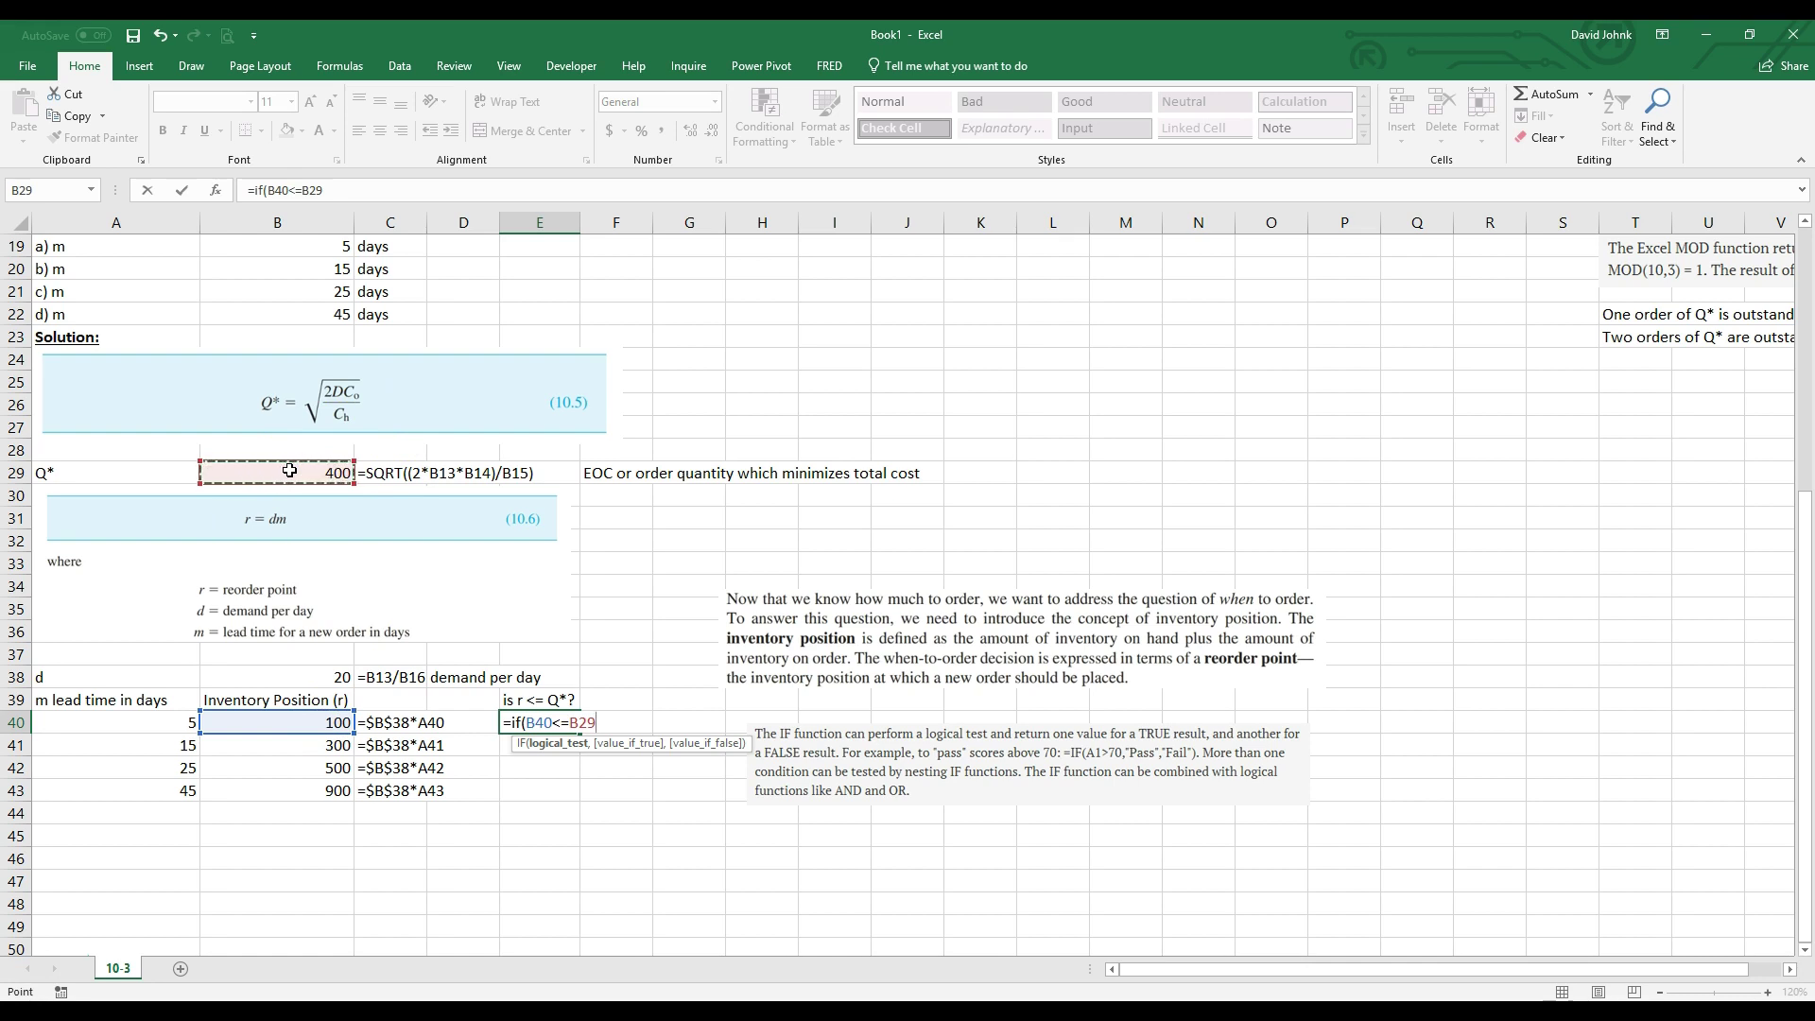
key(F4)
text(,"yes)
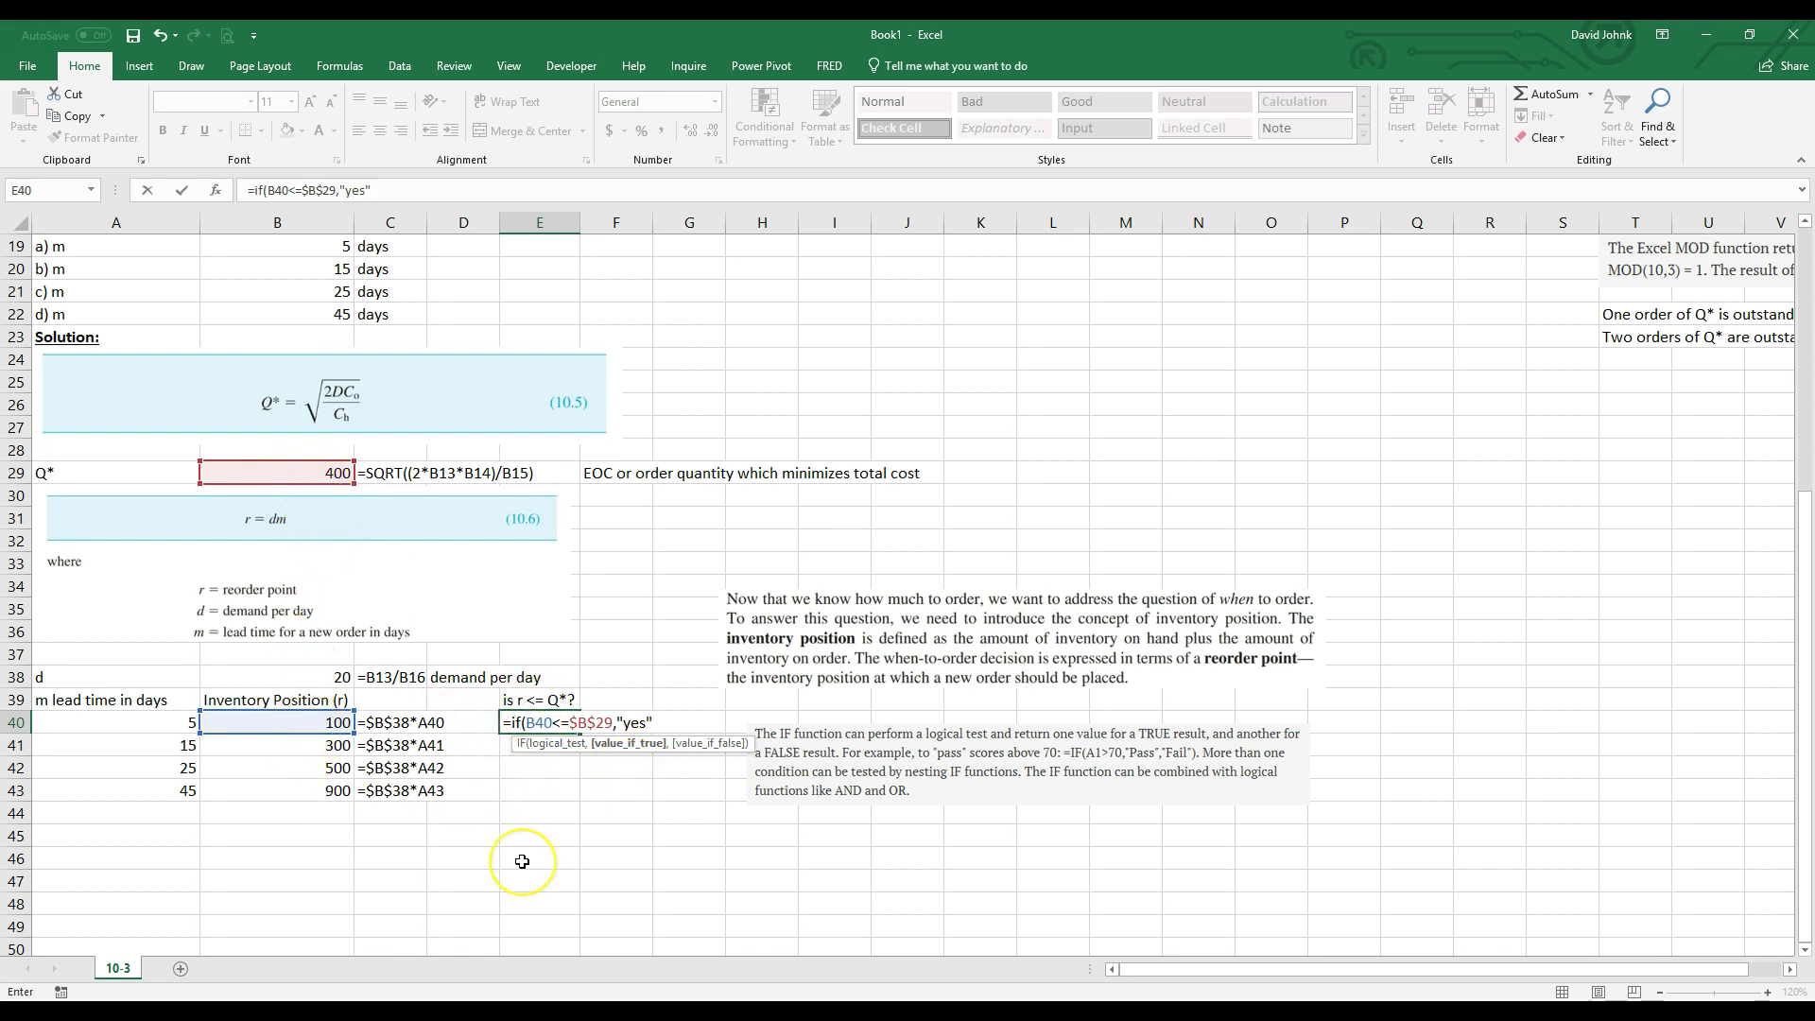
text(,"n)
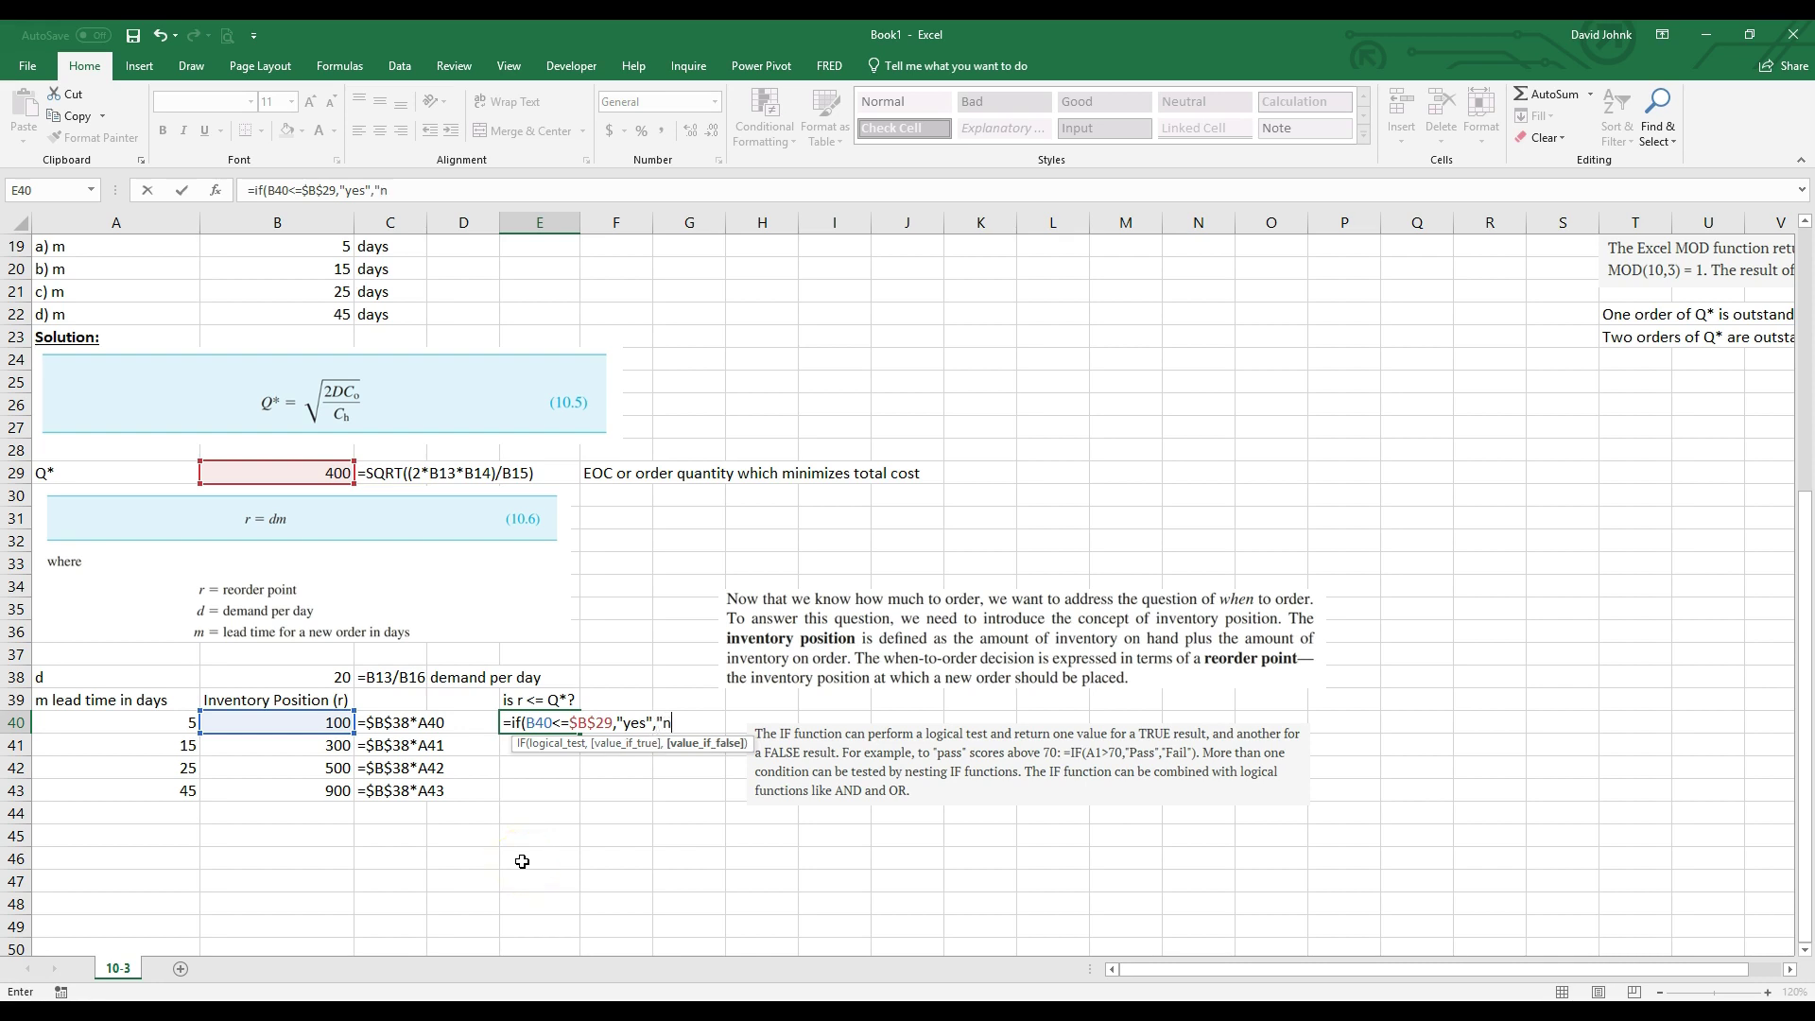
text(o"))
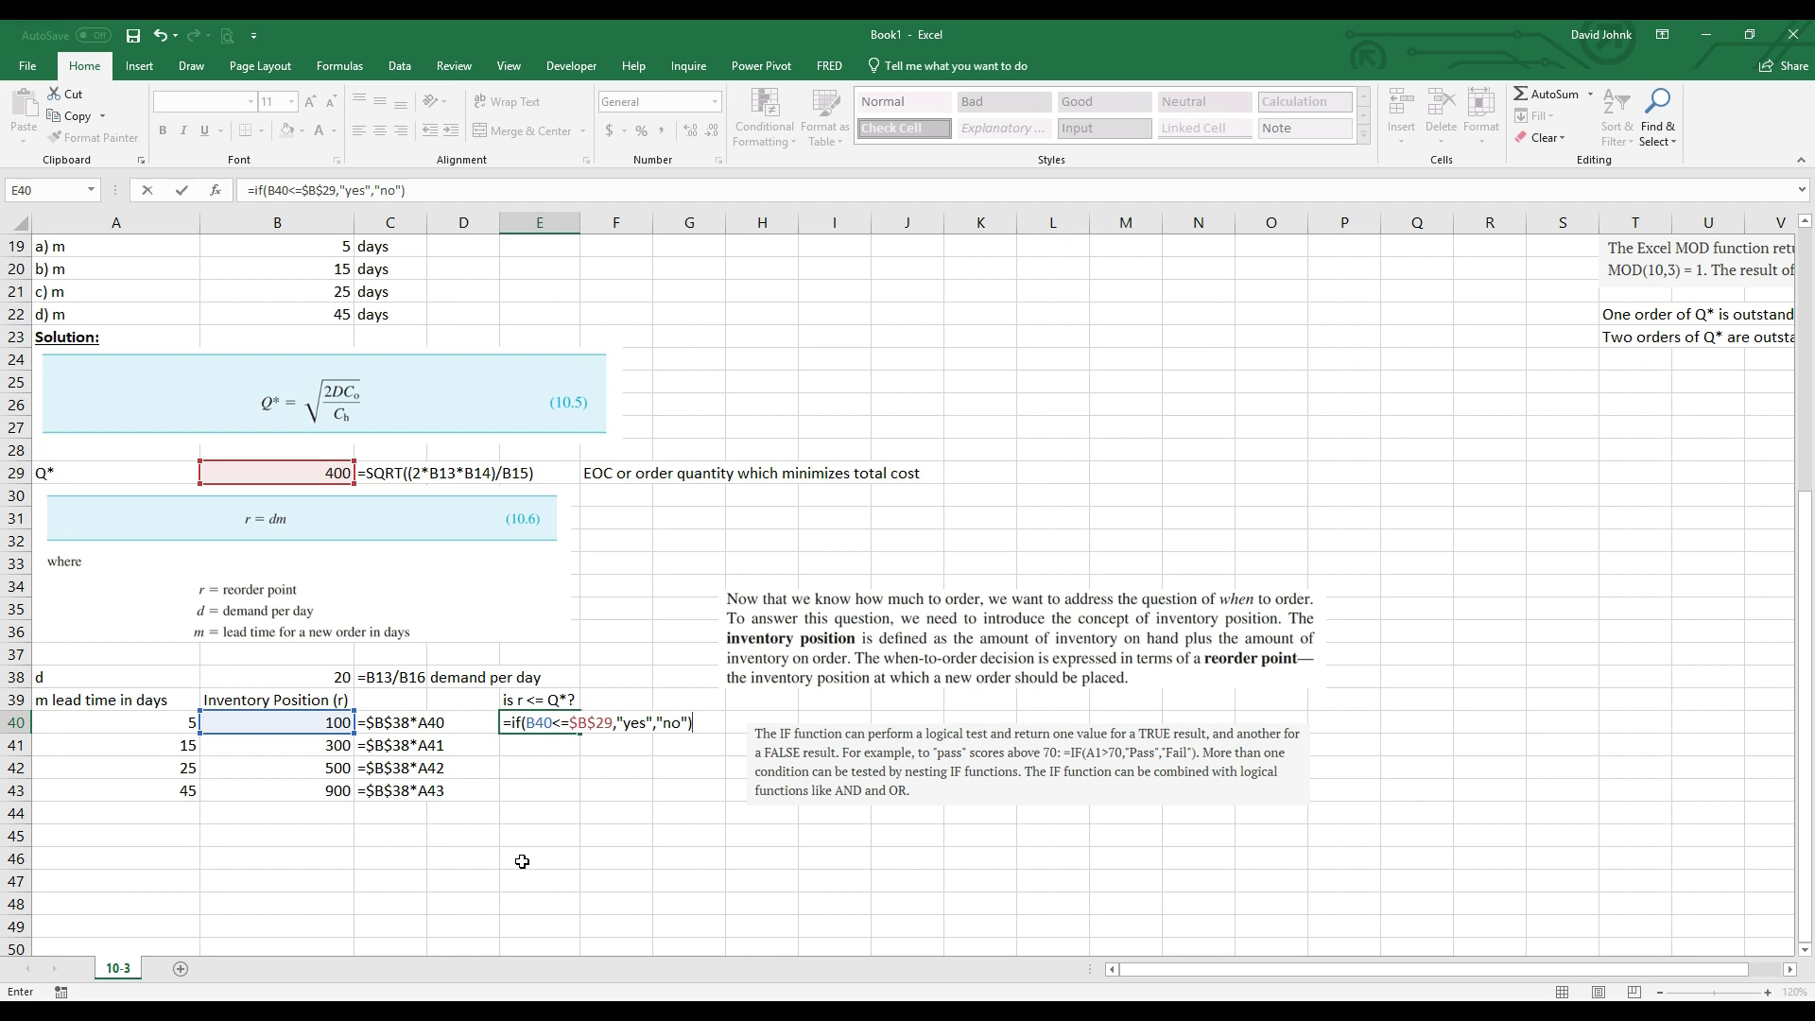
key(Return)
Fill the IF test down to E43 and show each formula's text in F40:F43
click(535, 723)
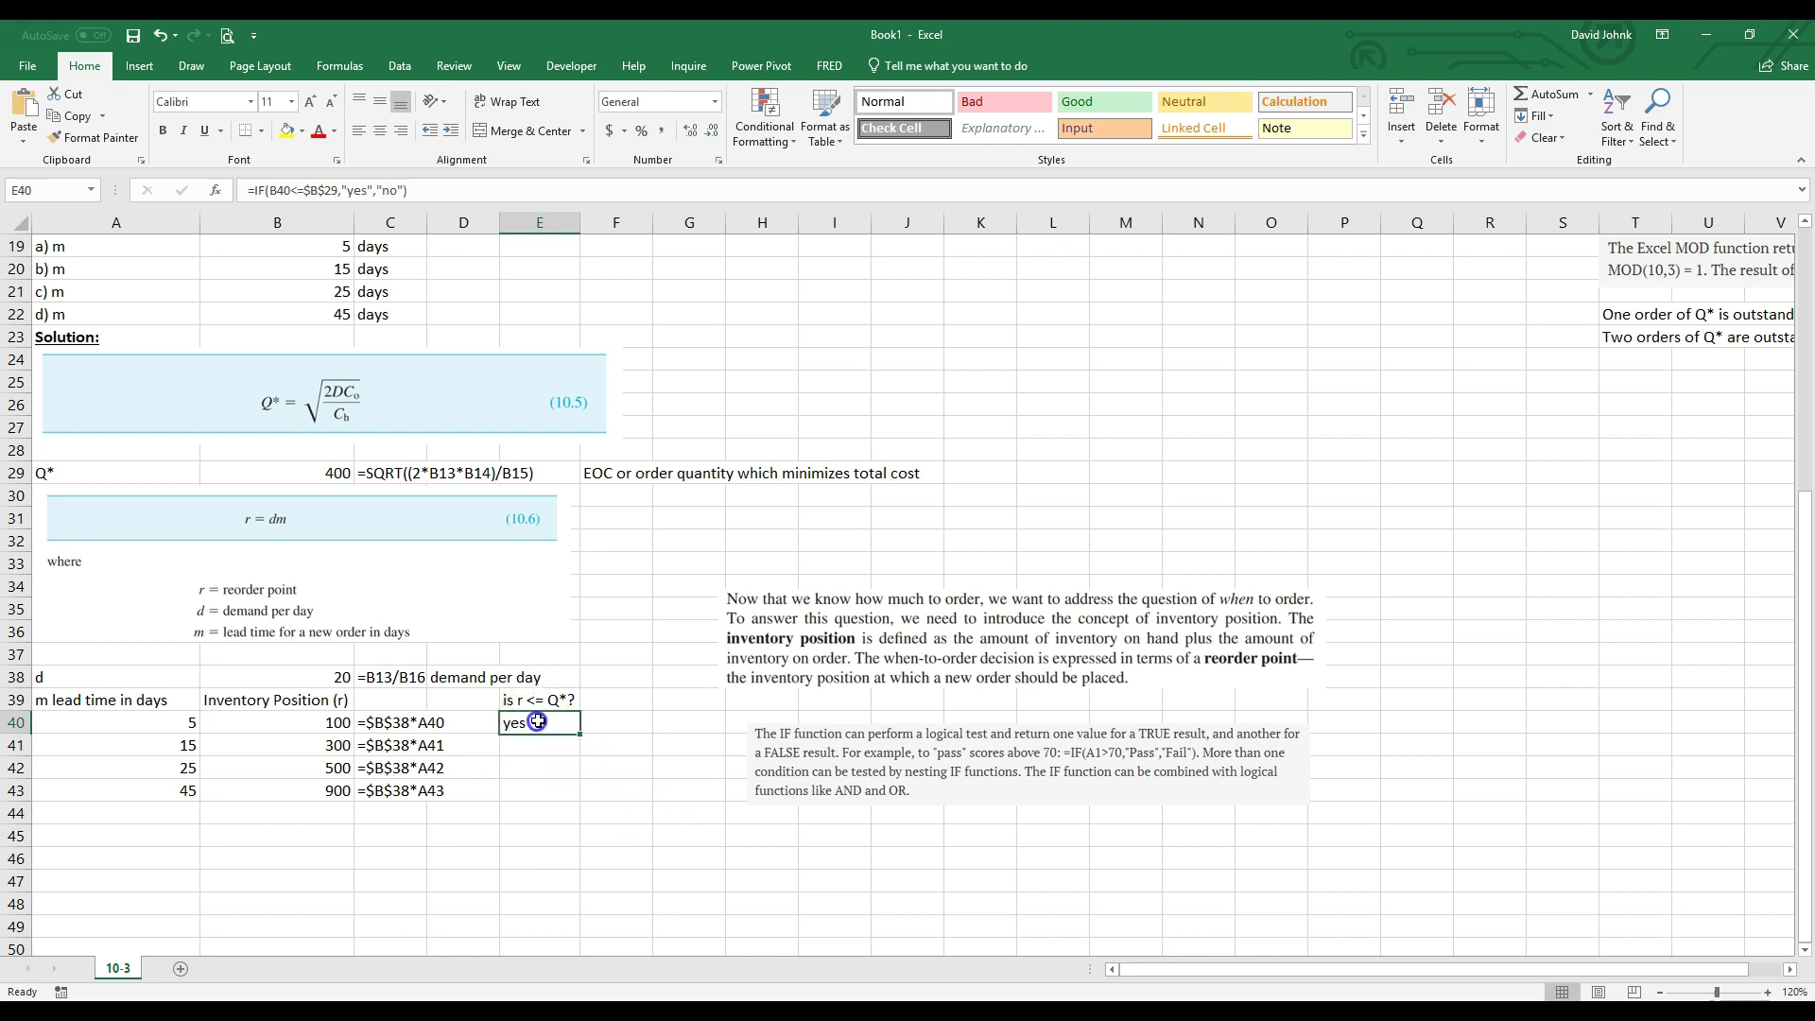
drag(579, 737, 576, 800)
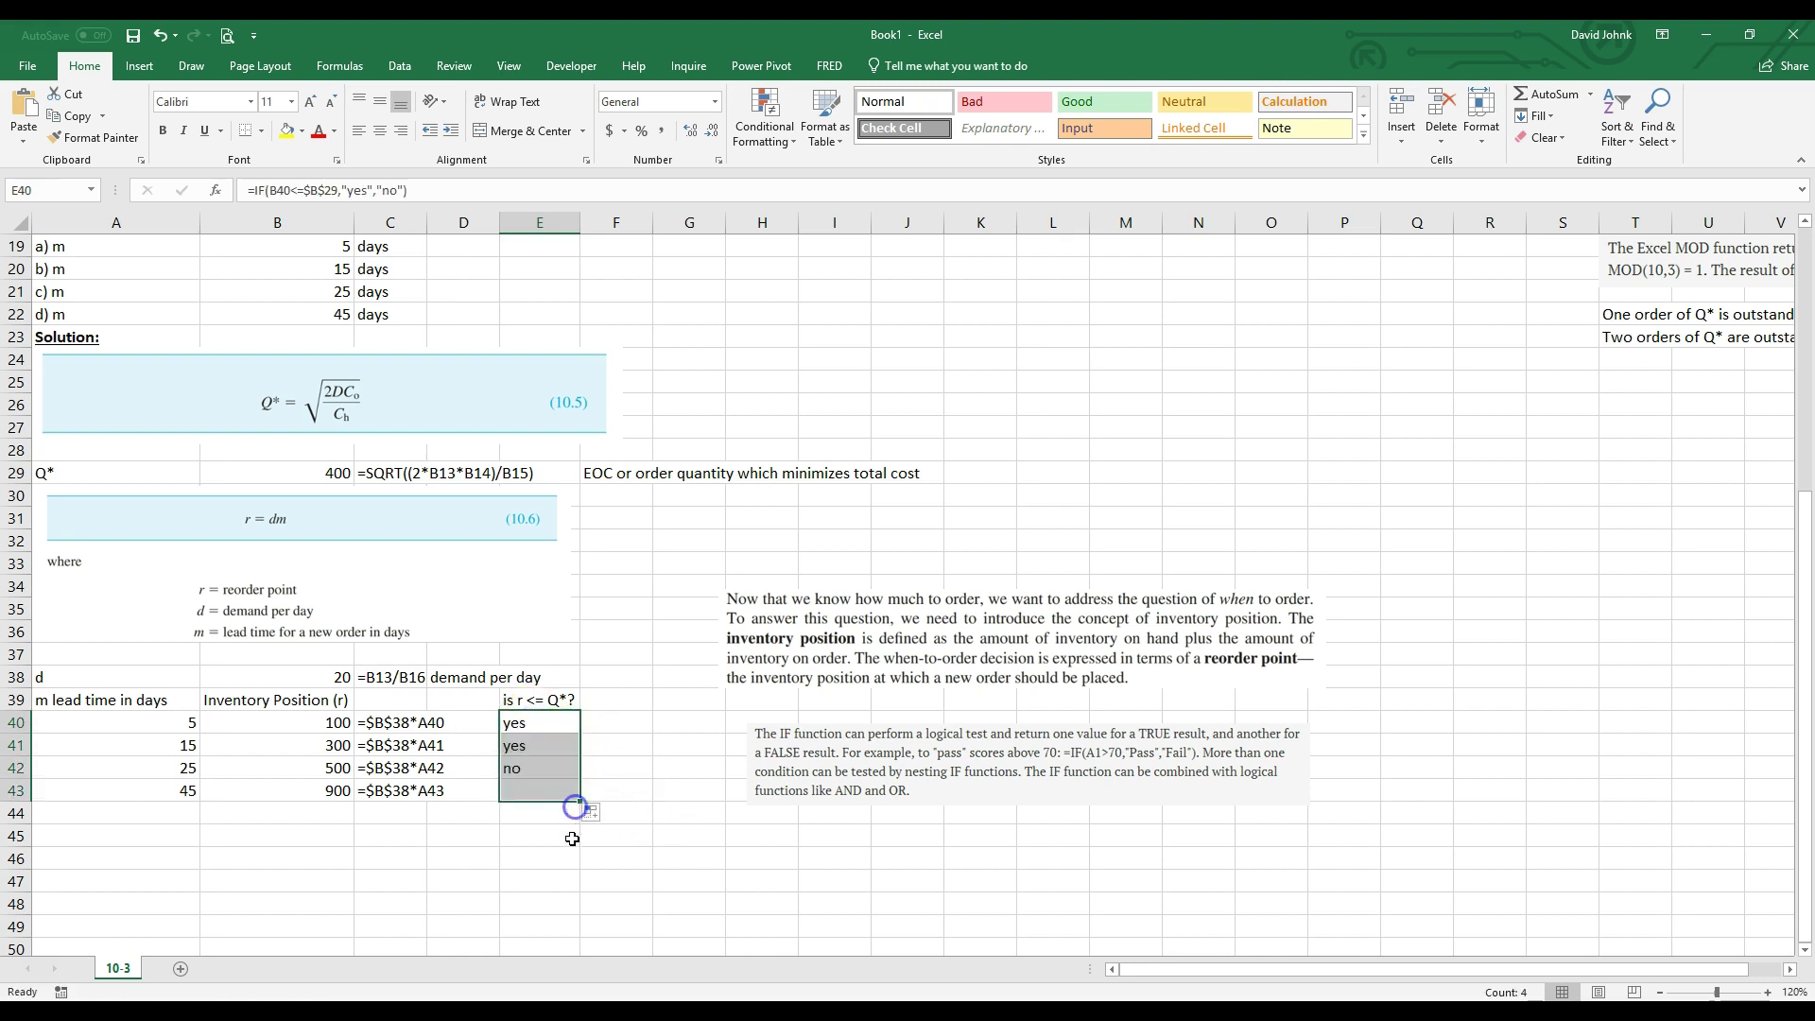
click(379, 723)
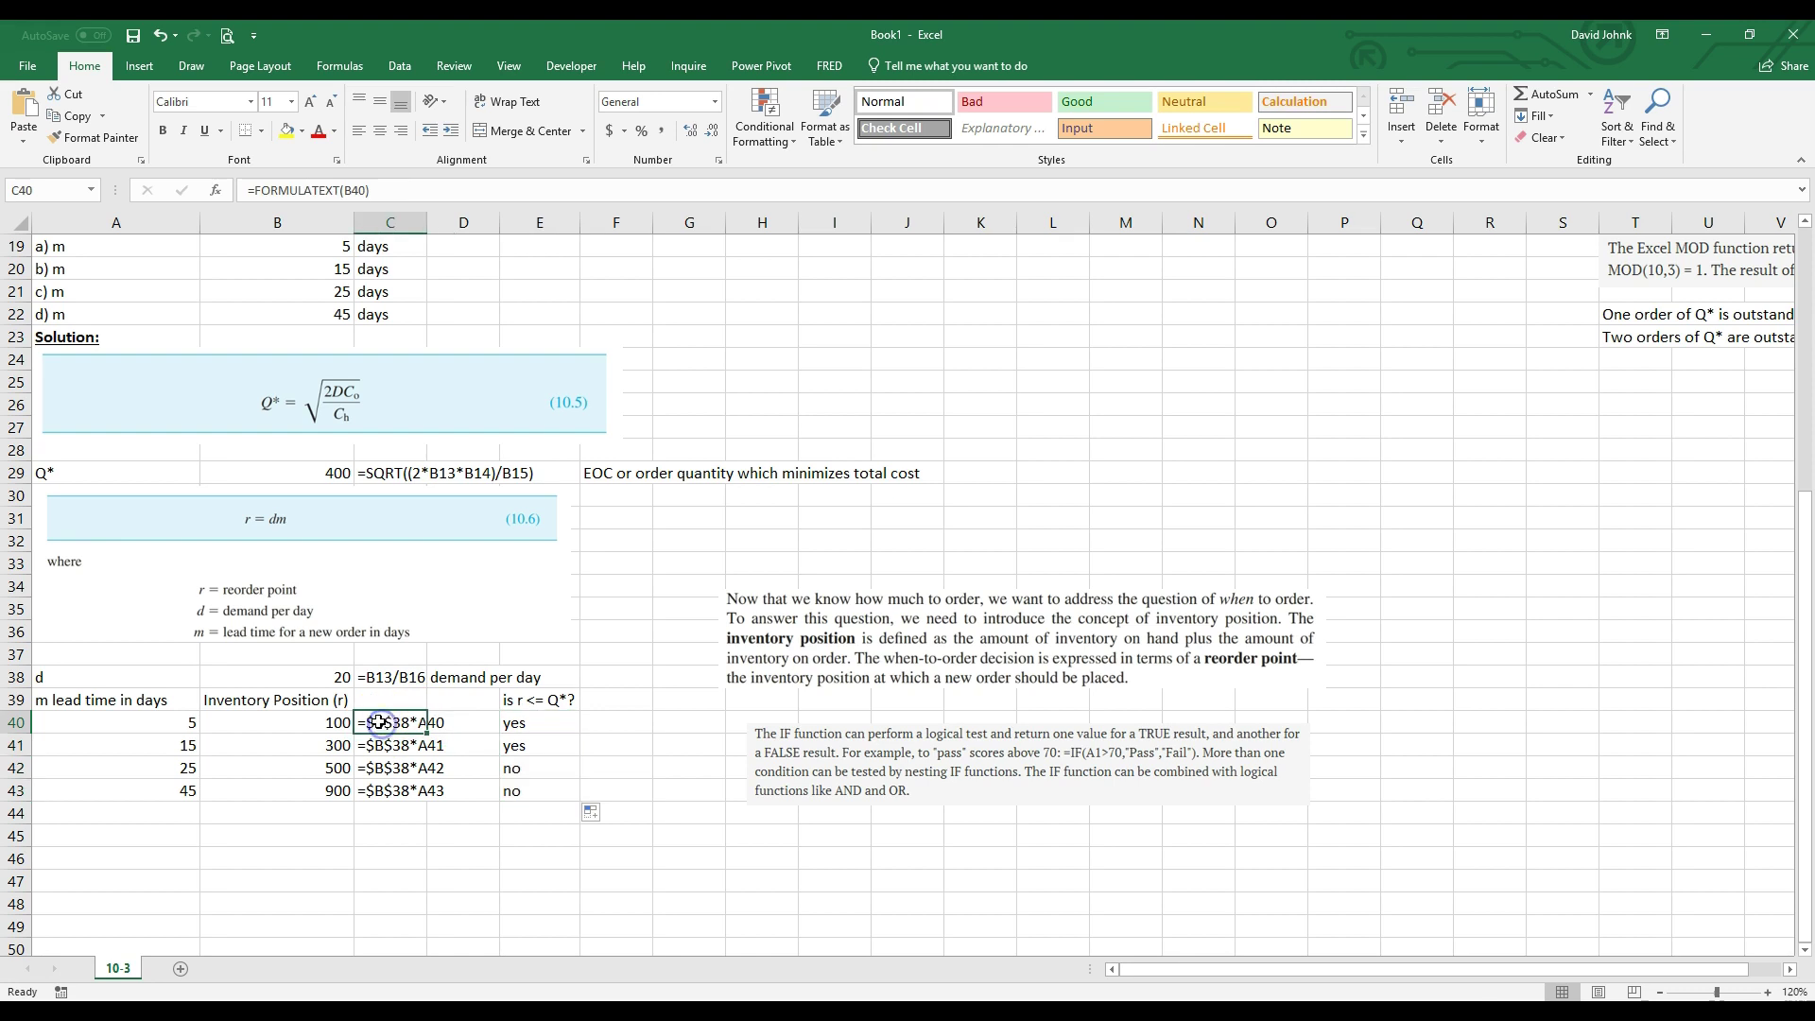
key(ctrl+c)
click(601, 722)
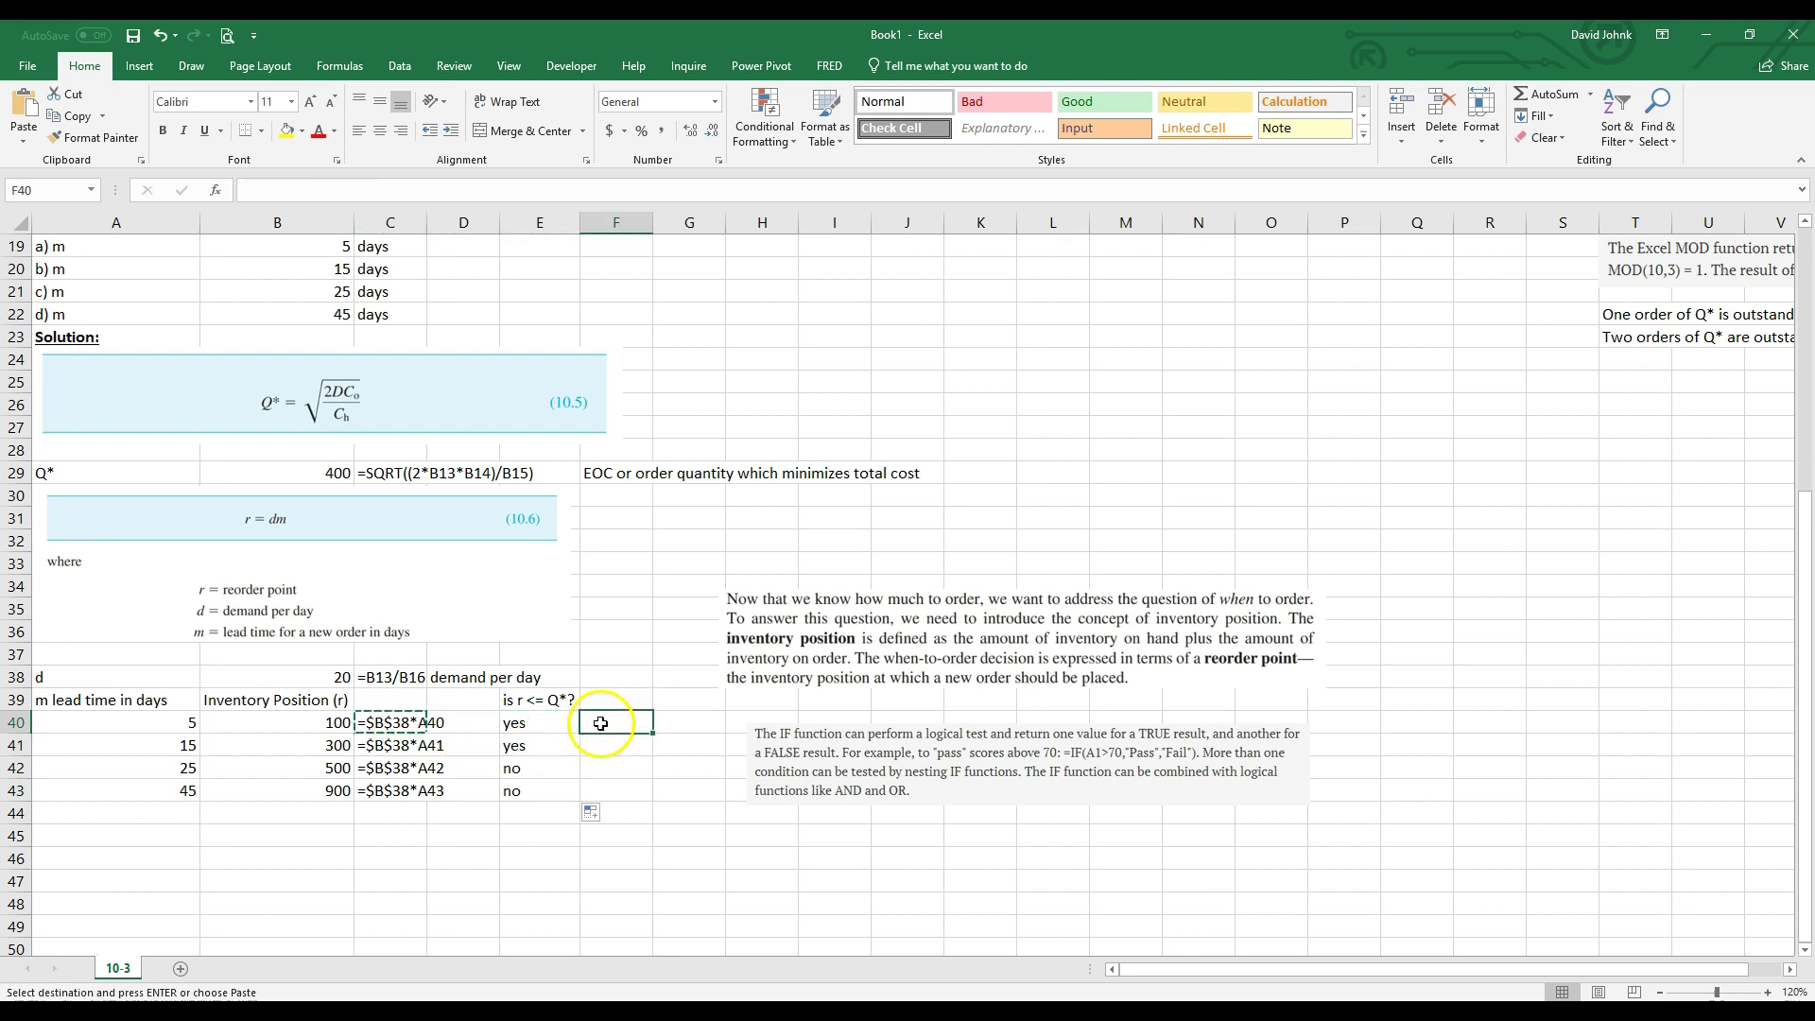
key(ctrl+v)
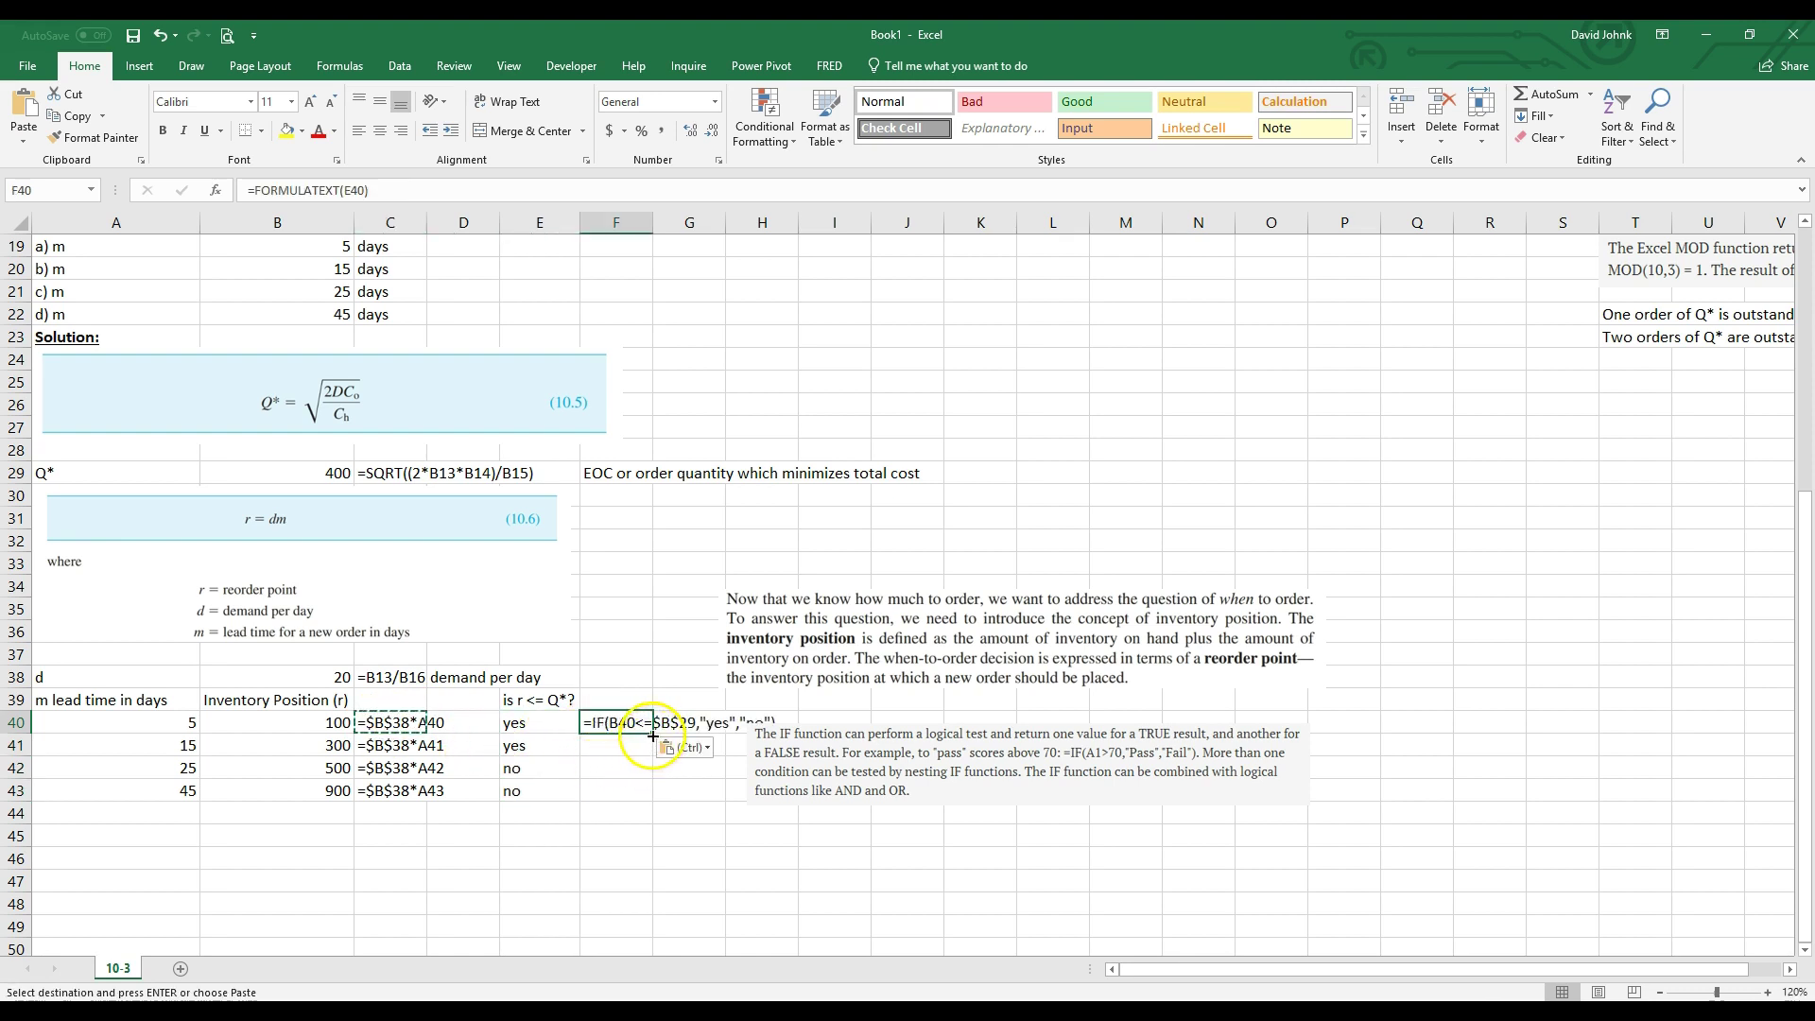
drag(652, 735, 652, 802)
Move the IF explanation note further right and review the inventory position formulas in B40:B43
drag(1102, 792, 1463, 798)
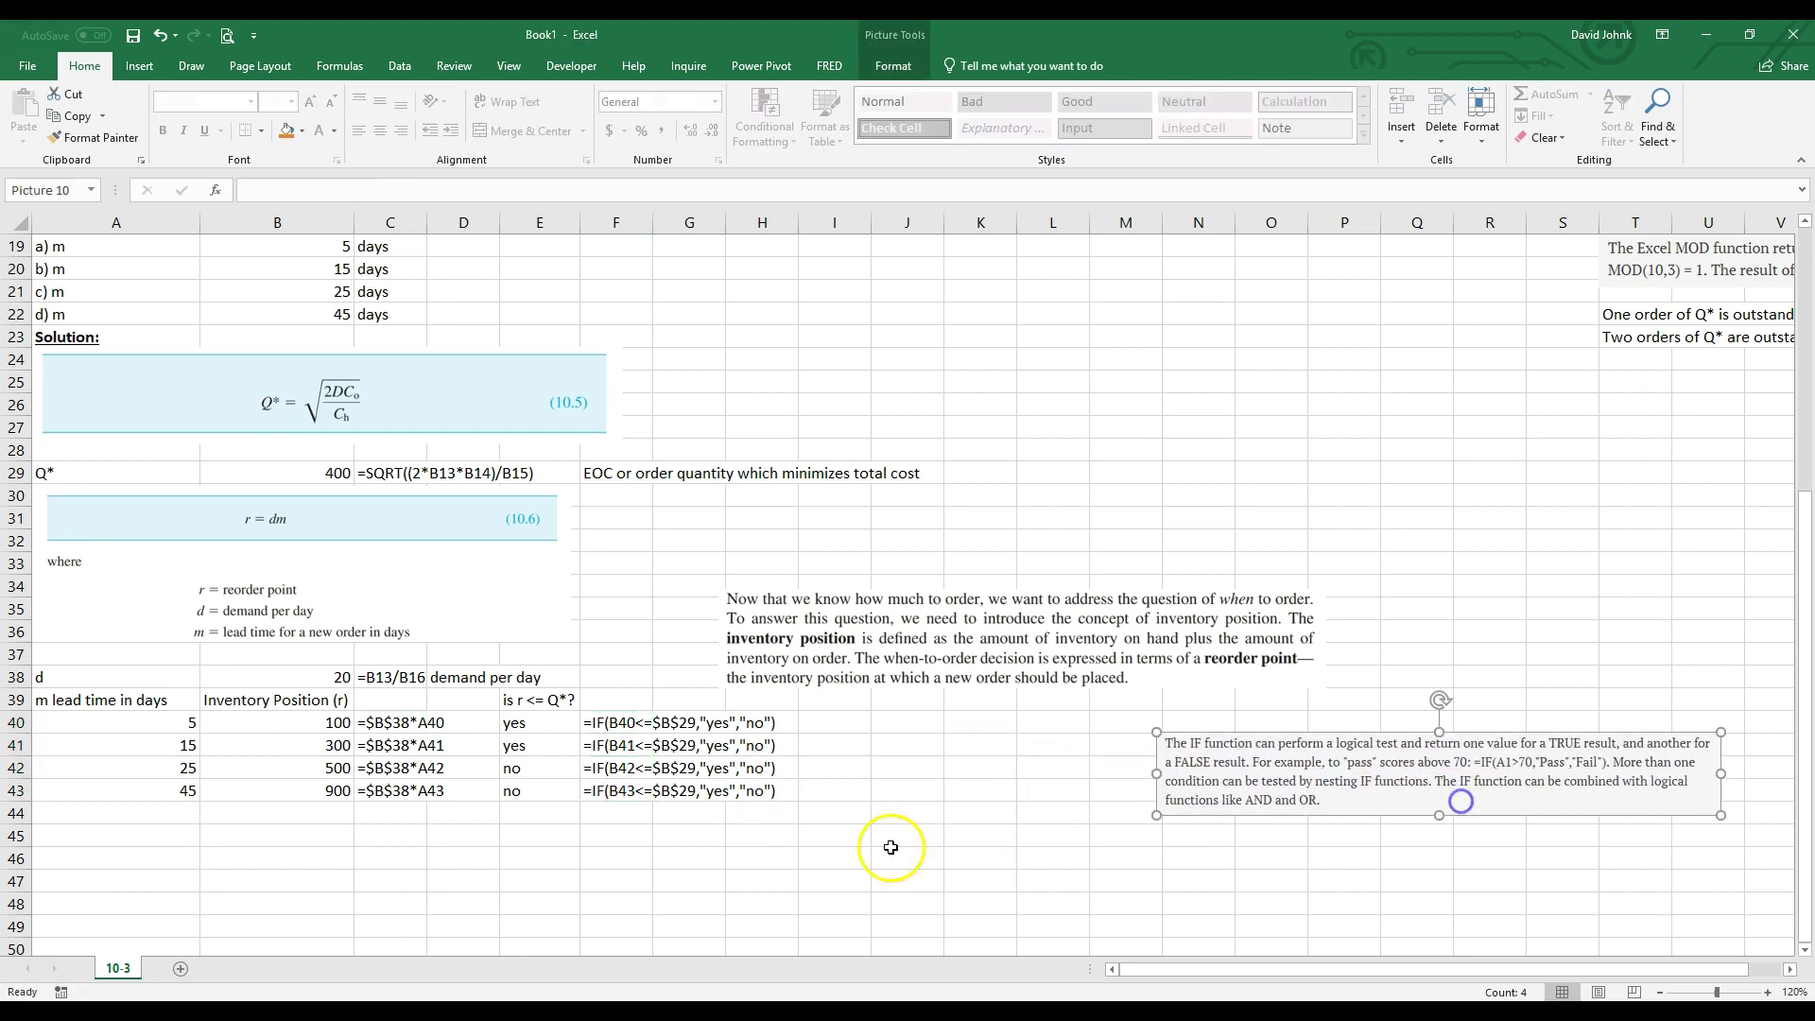
click(540, 724)
click(333, 721)
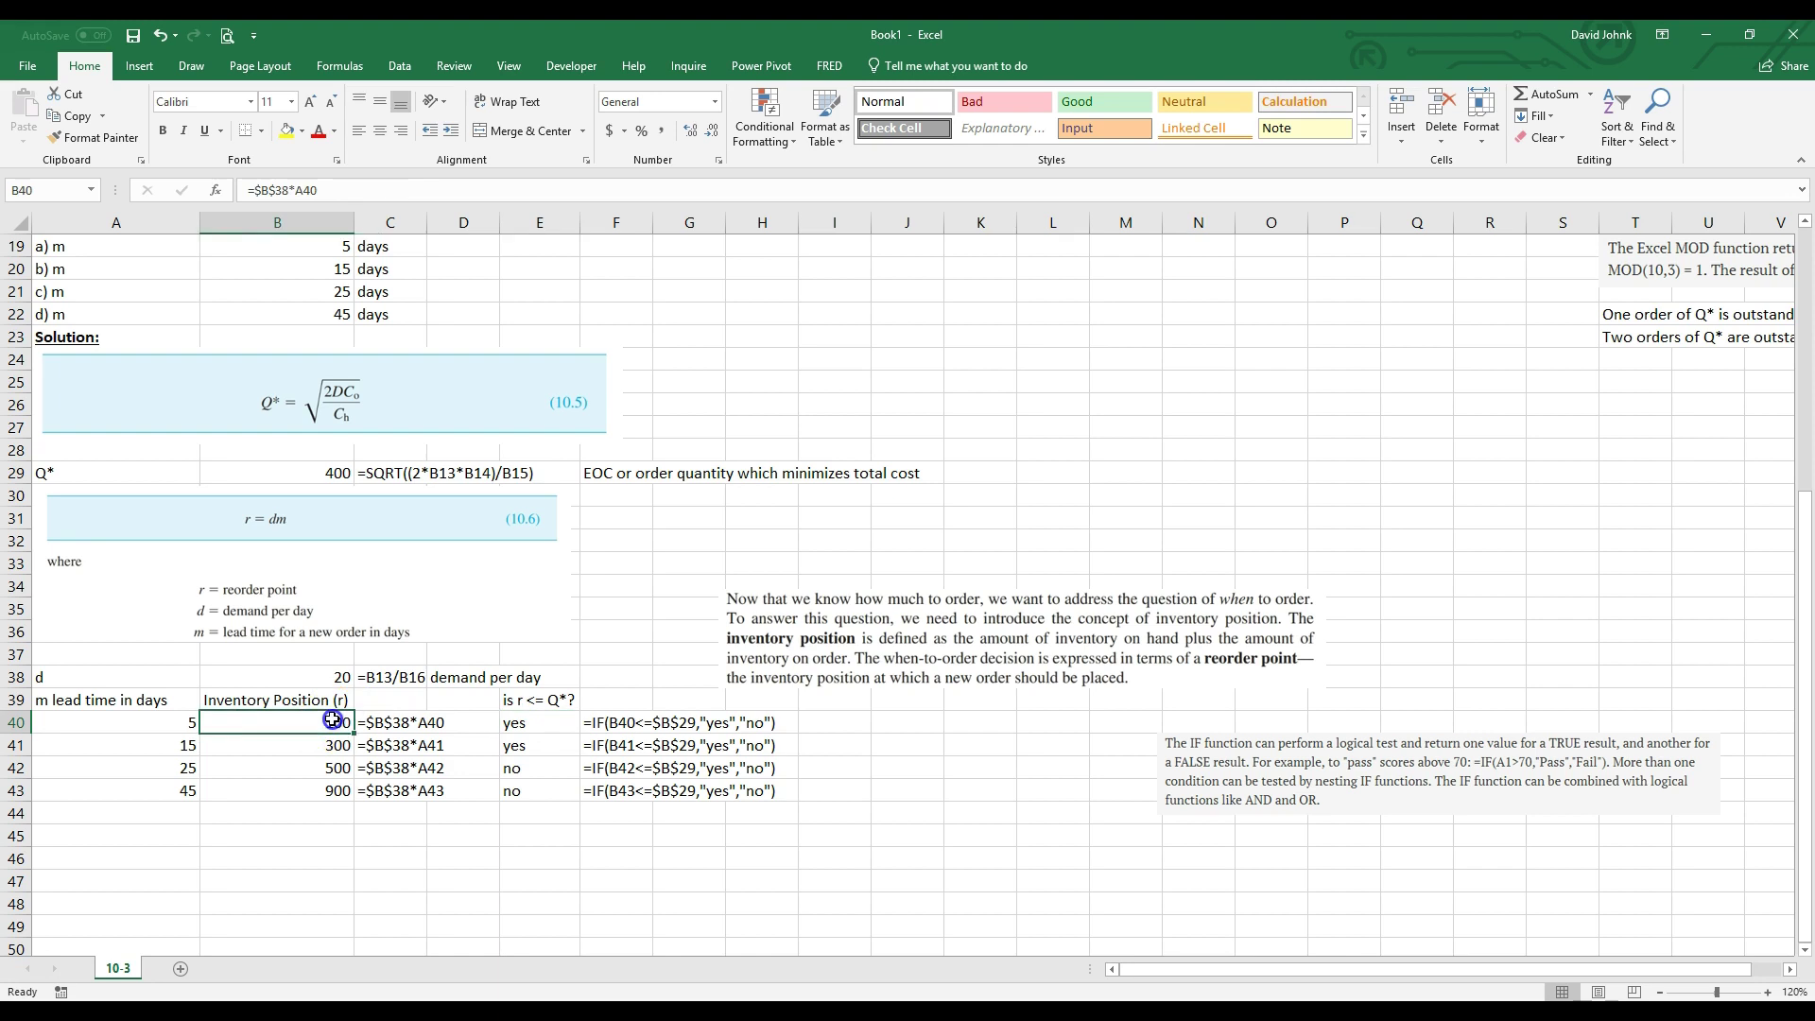
click(336, 745)
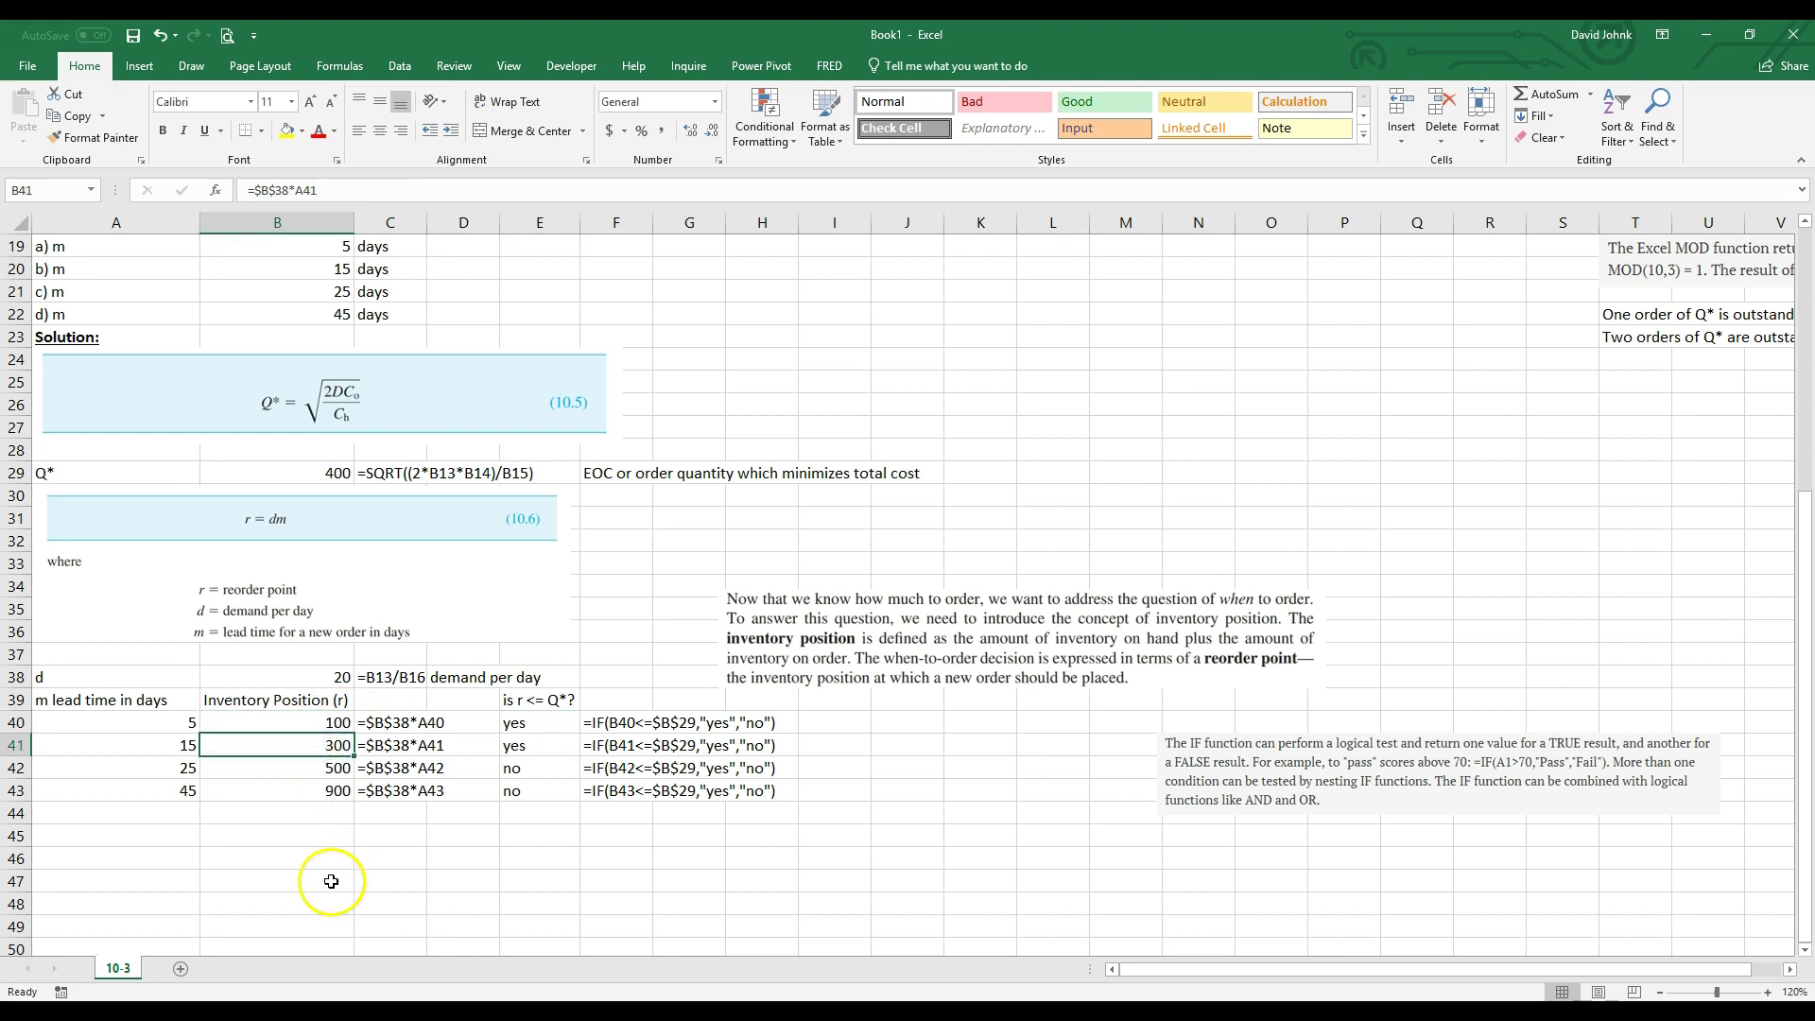
click(324, 768)
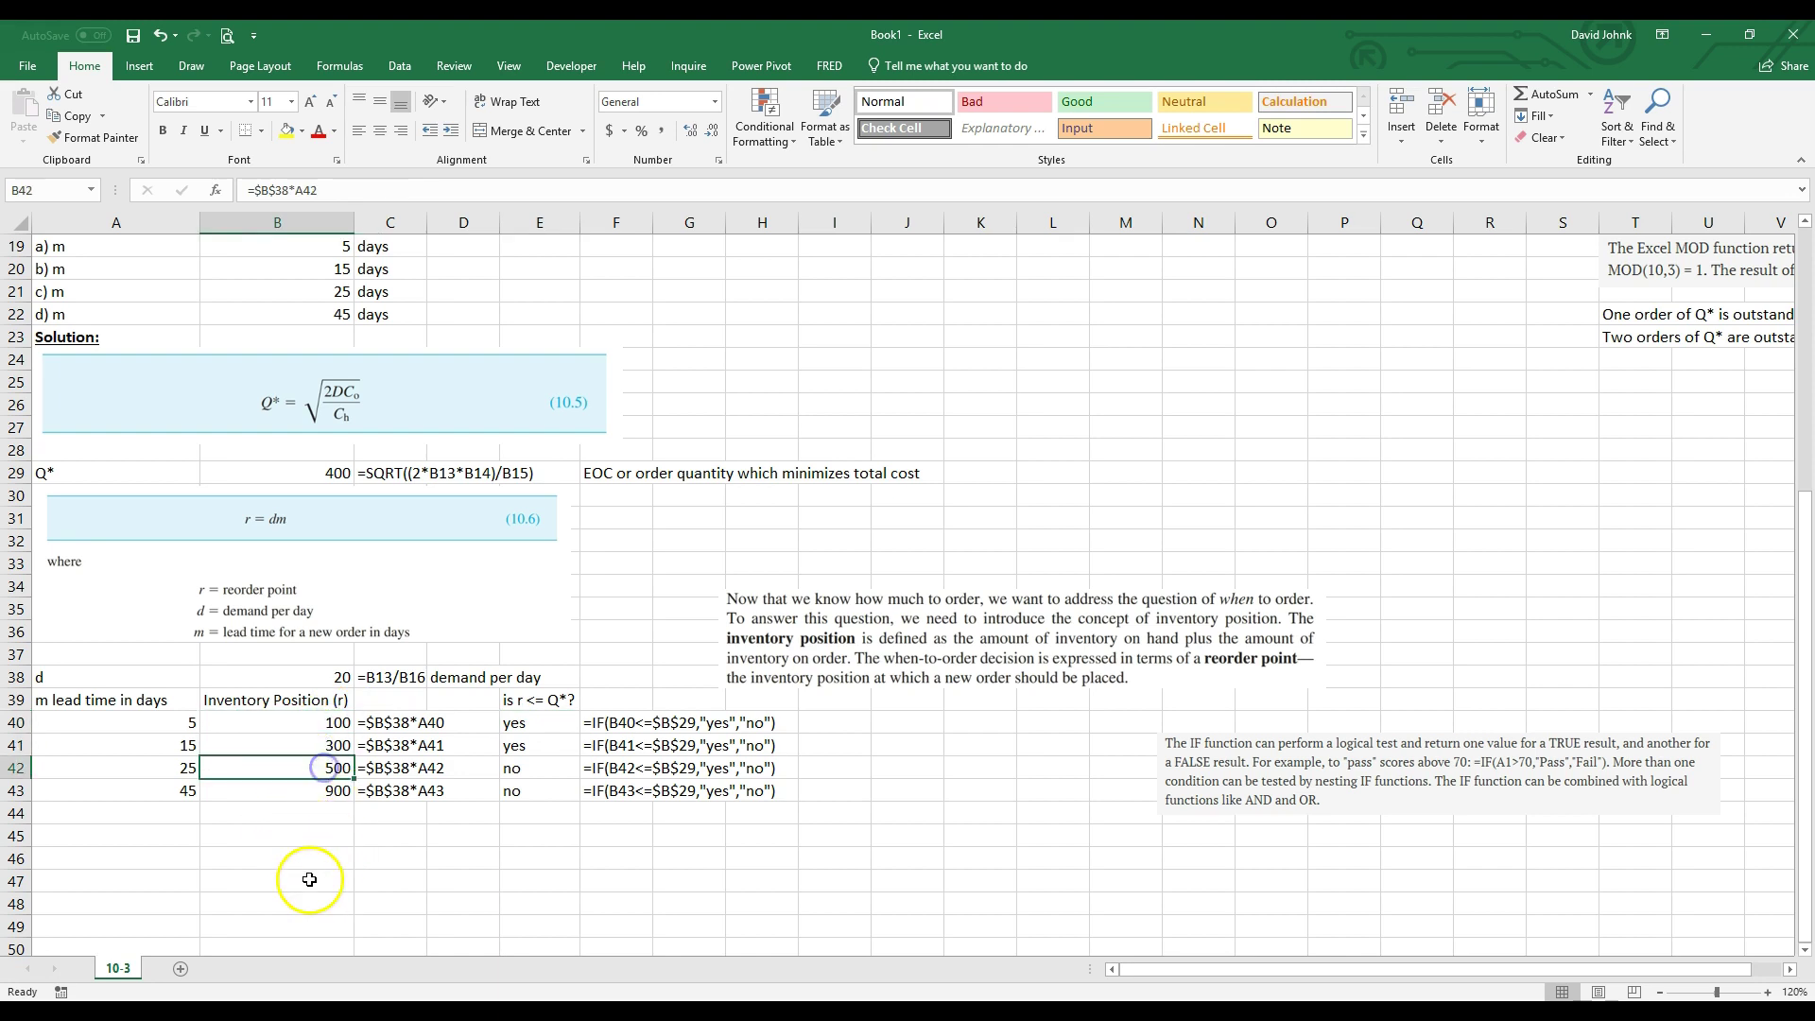
click(321, 792)
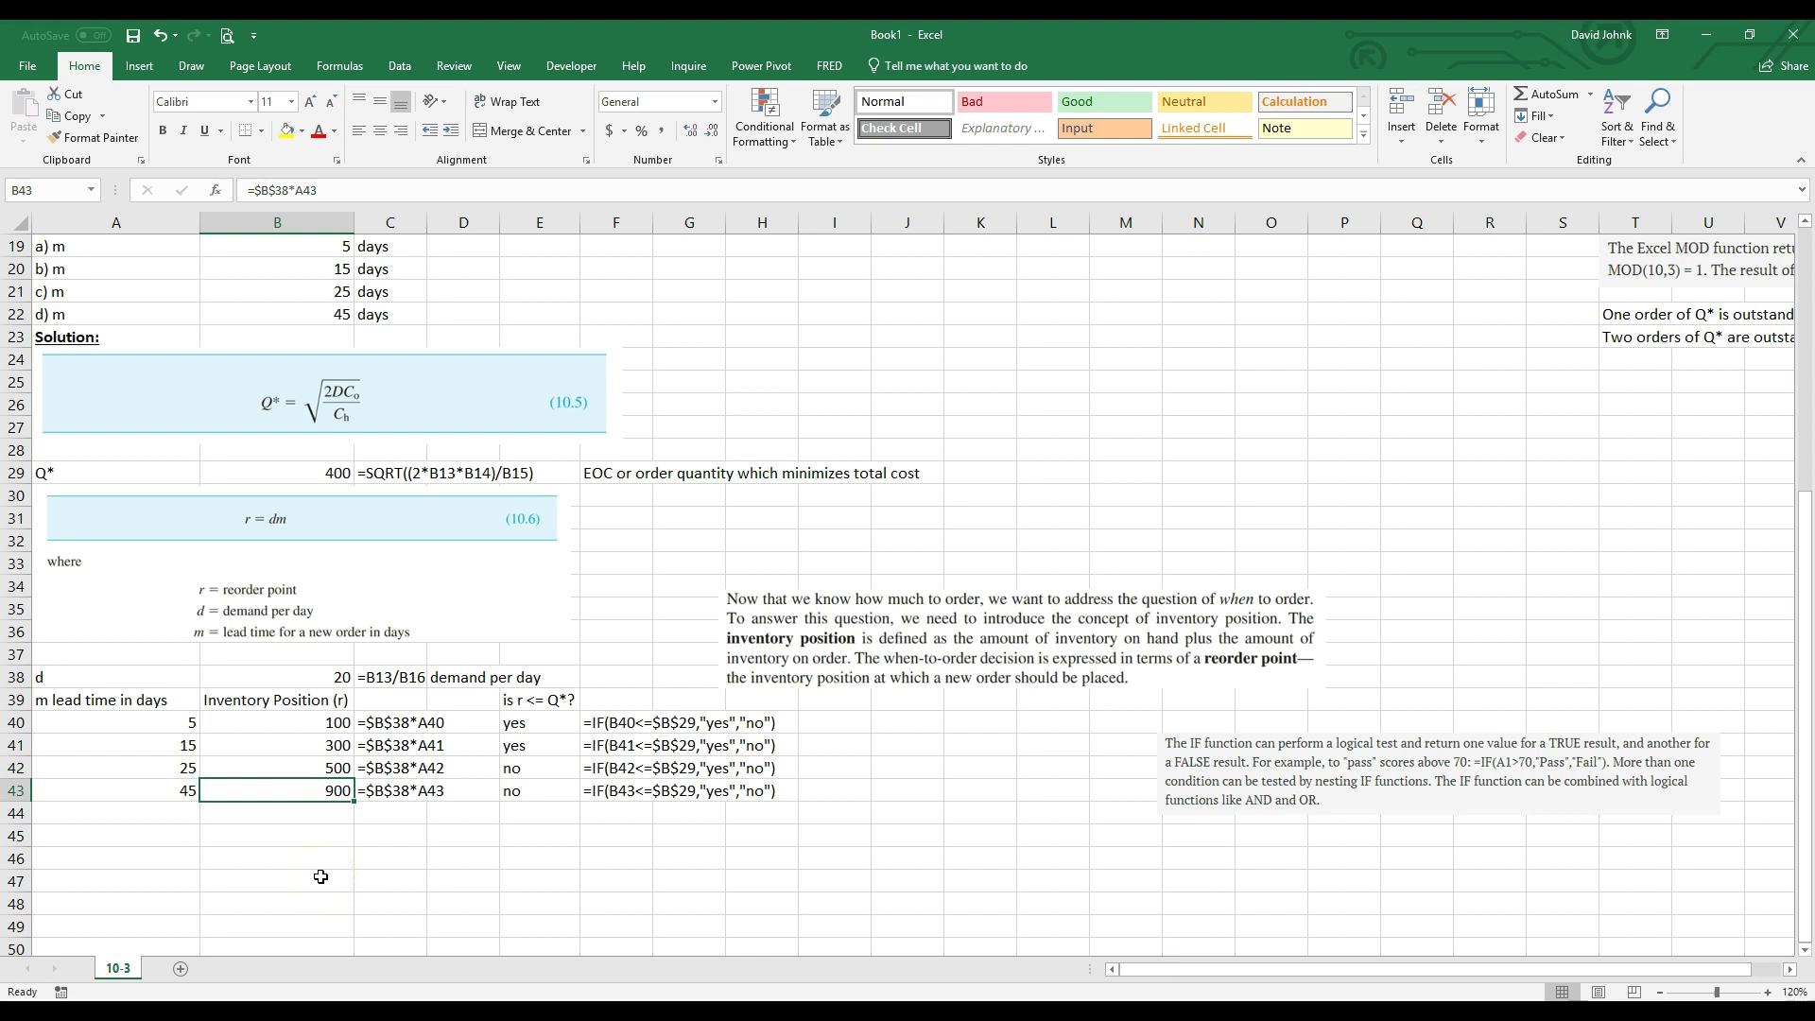
click(825, 700)
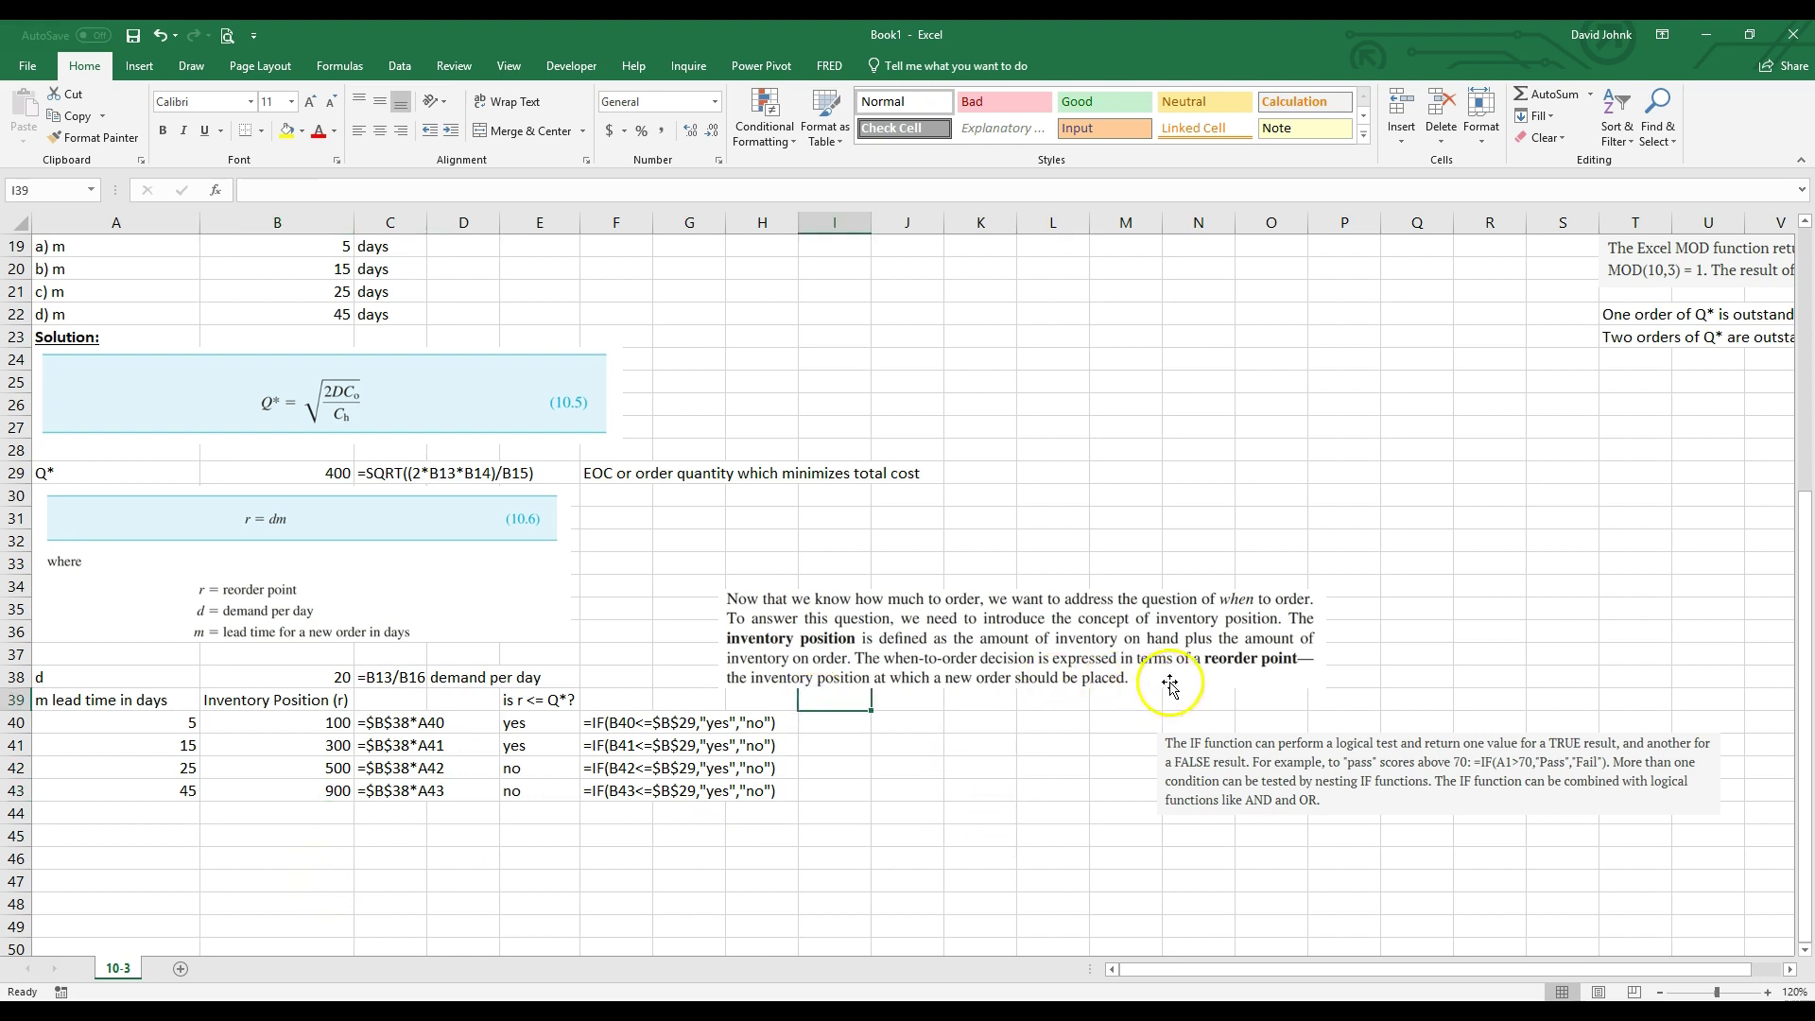
Stack the inventory-position note at the upper right with the IF note beneath it
drag(1170, 683, 1593, 568)
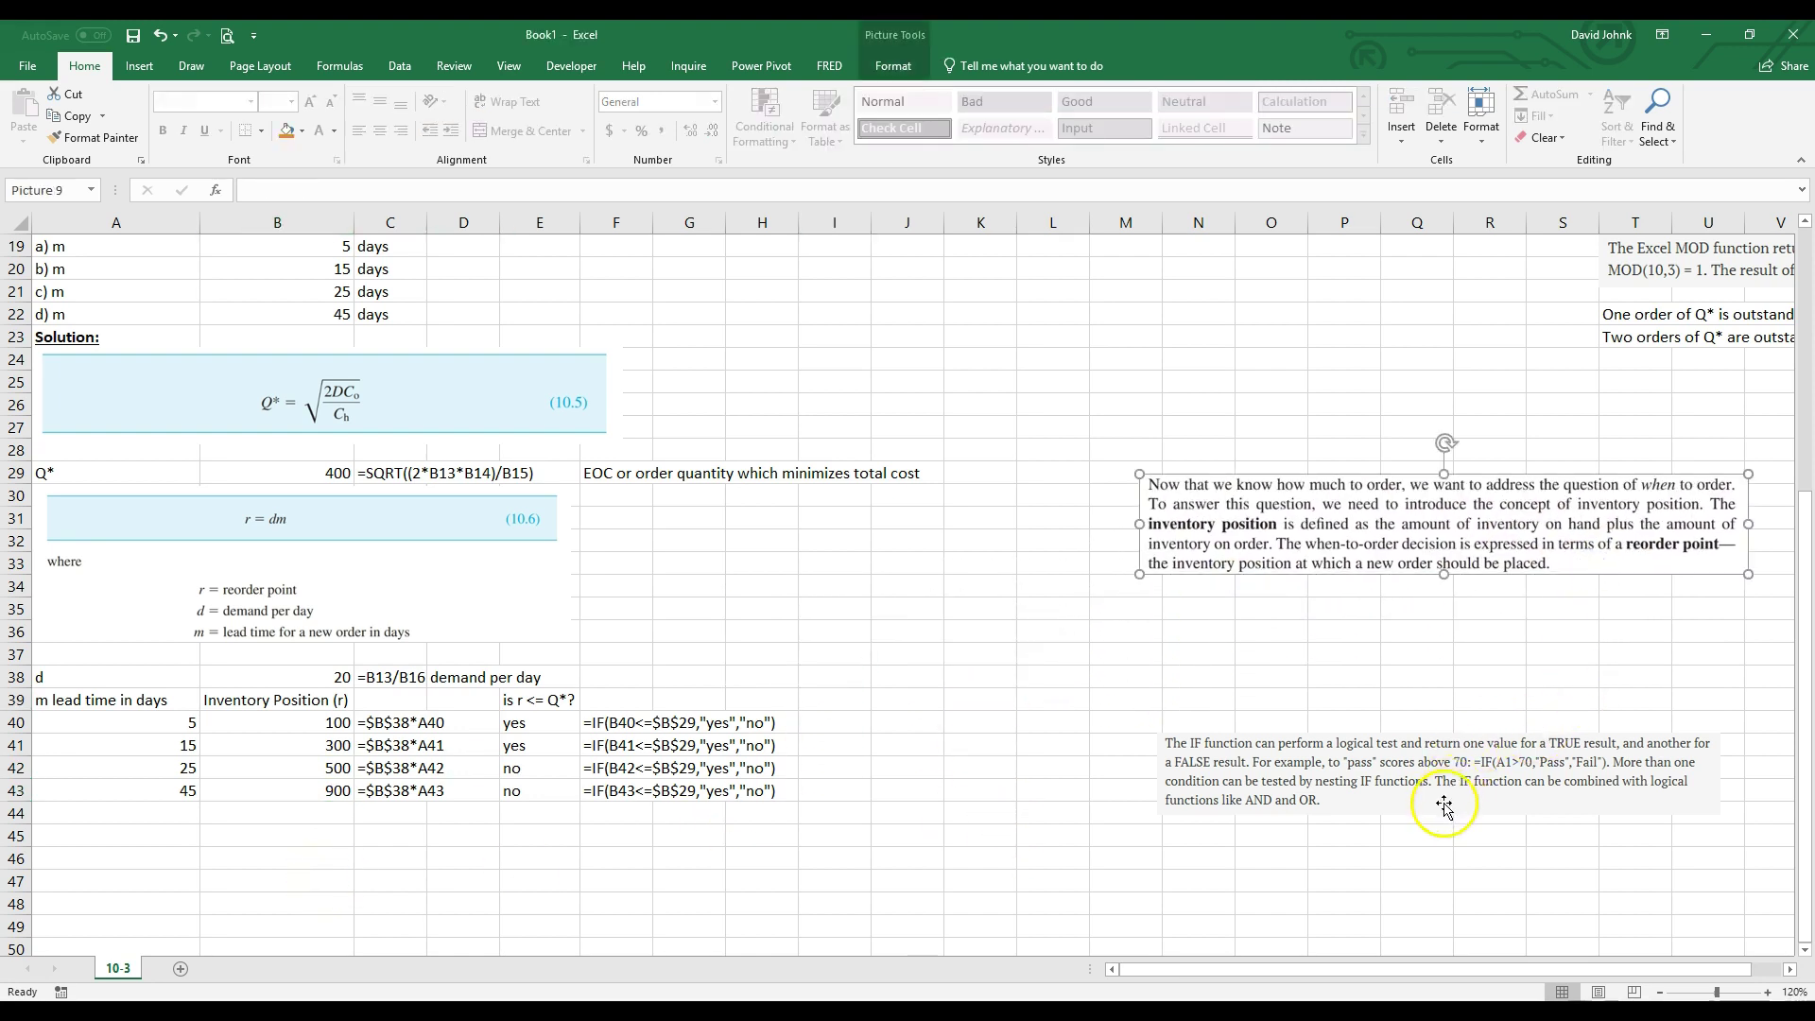
drag(1445, 806, 1240, 654)
click(830, 701)
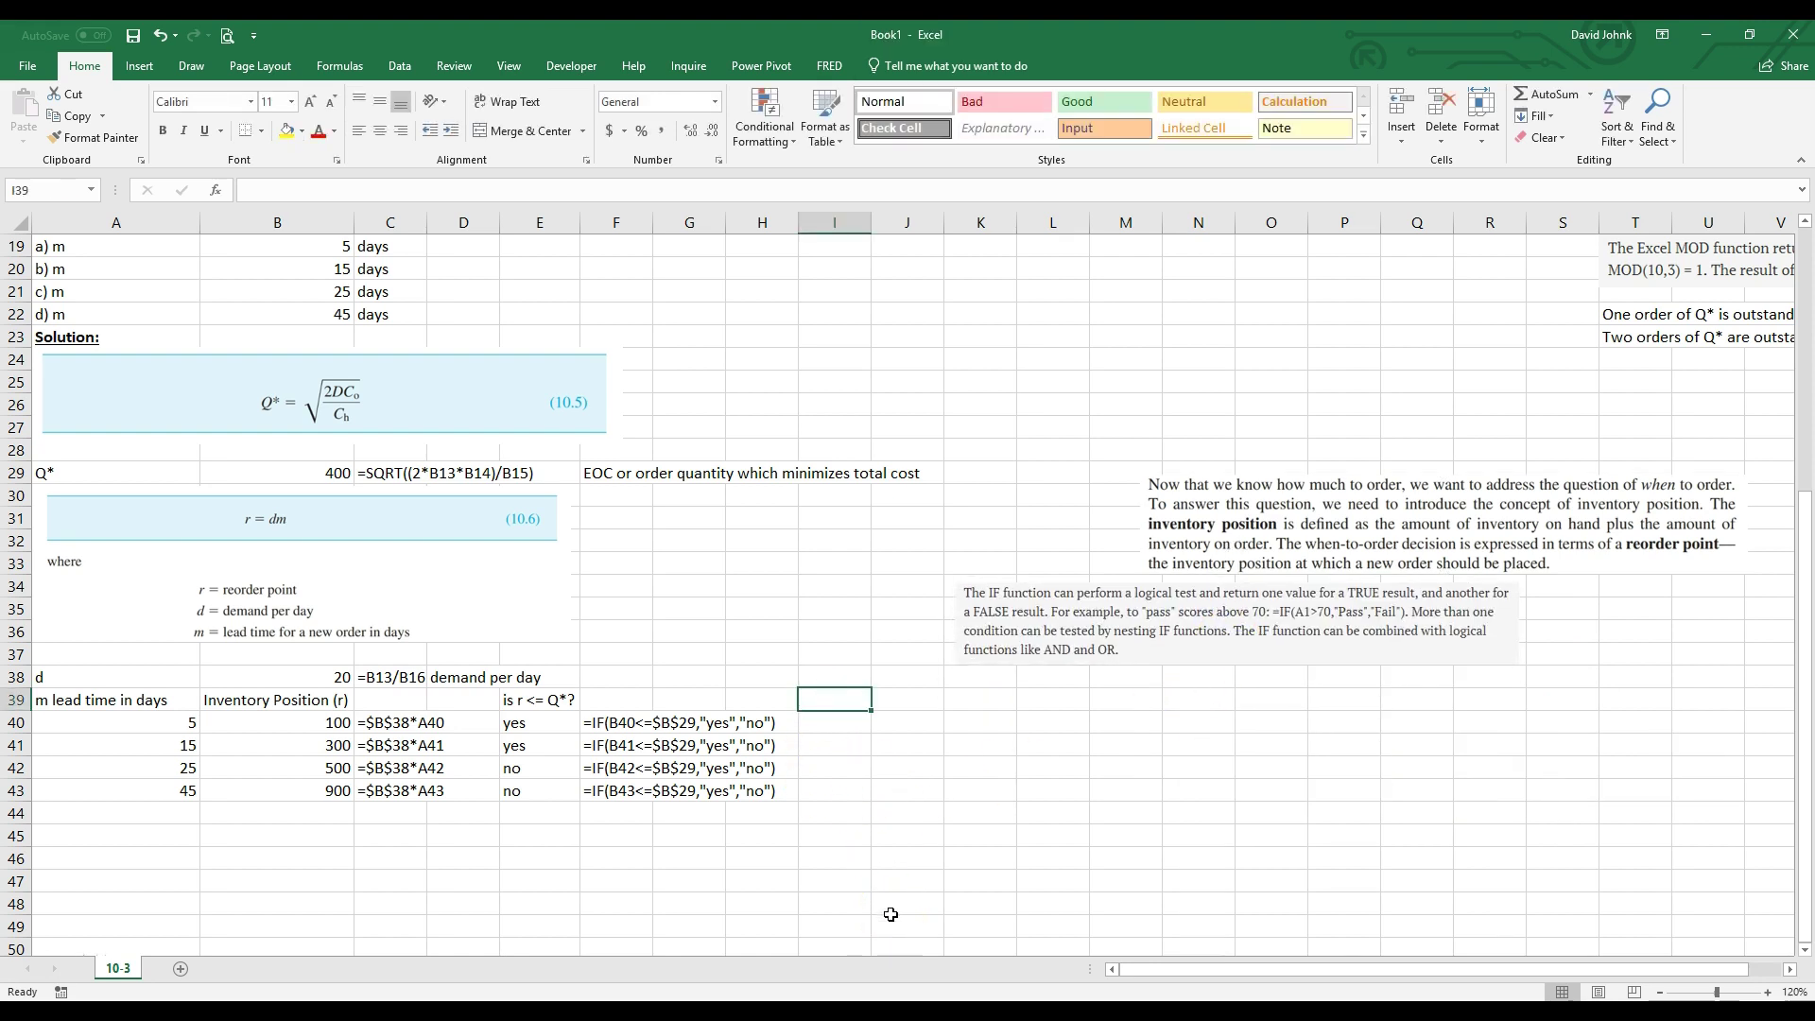
Enter the heading 'On-hand inventory reorder point' in I39
scroll(561, 620, up, 2)
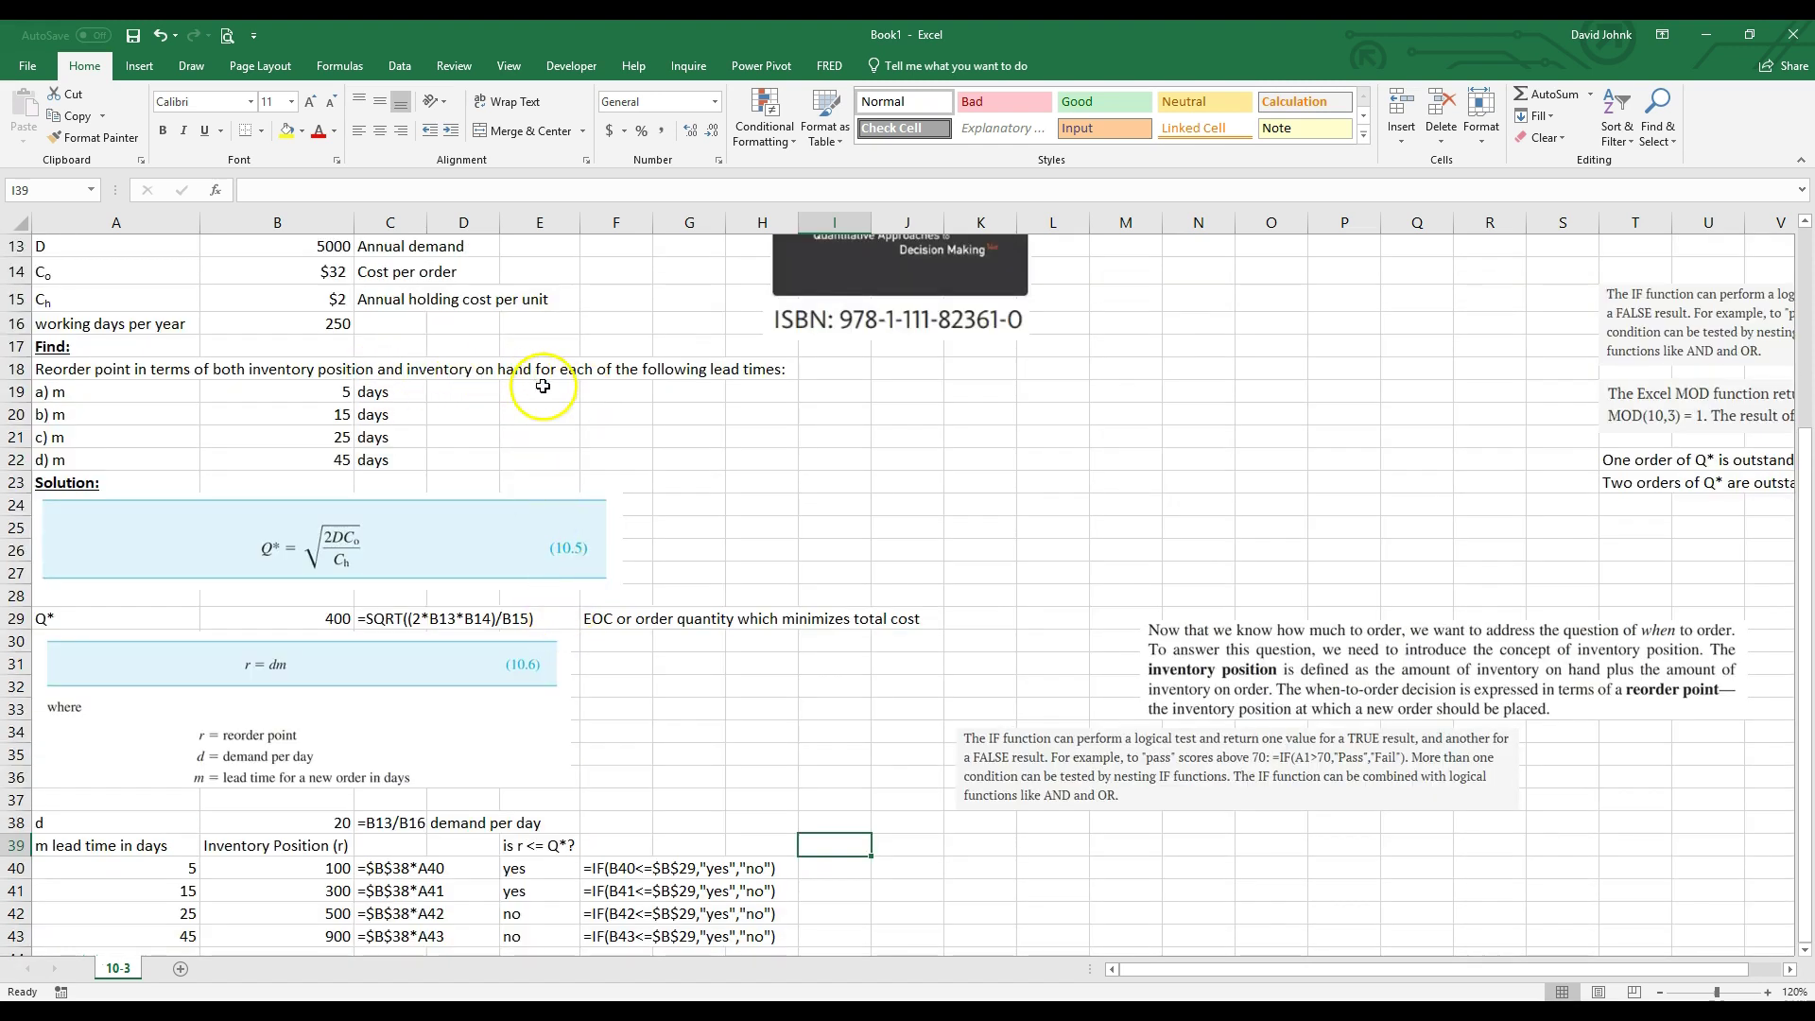
scroll(544, 482, down, 1)
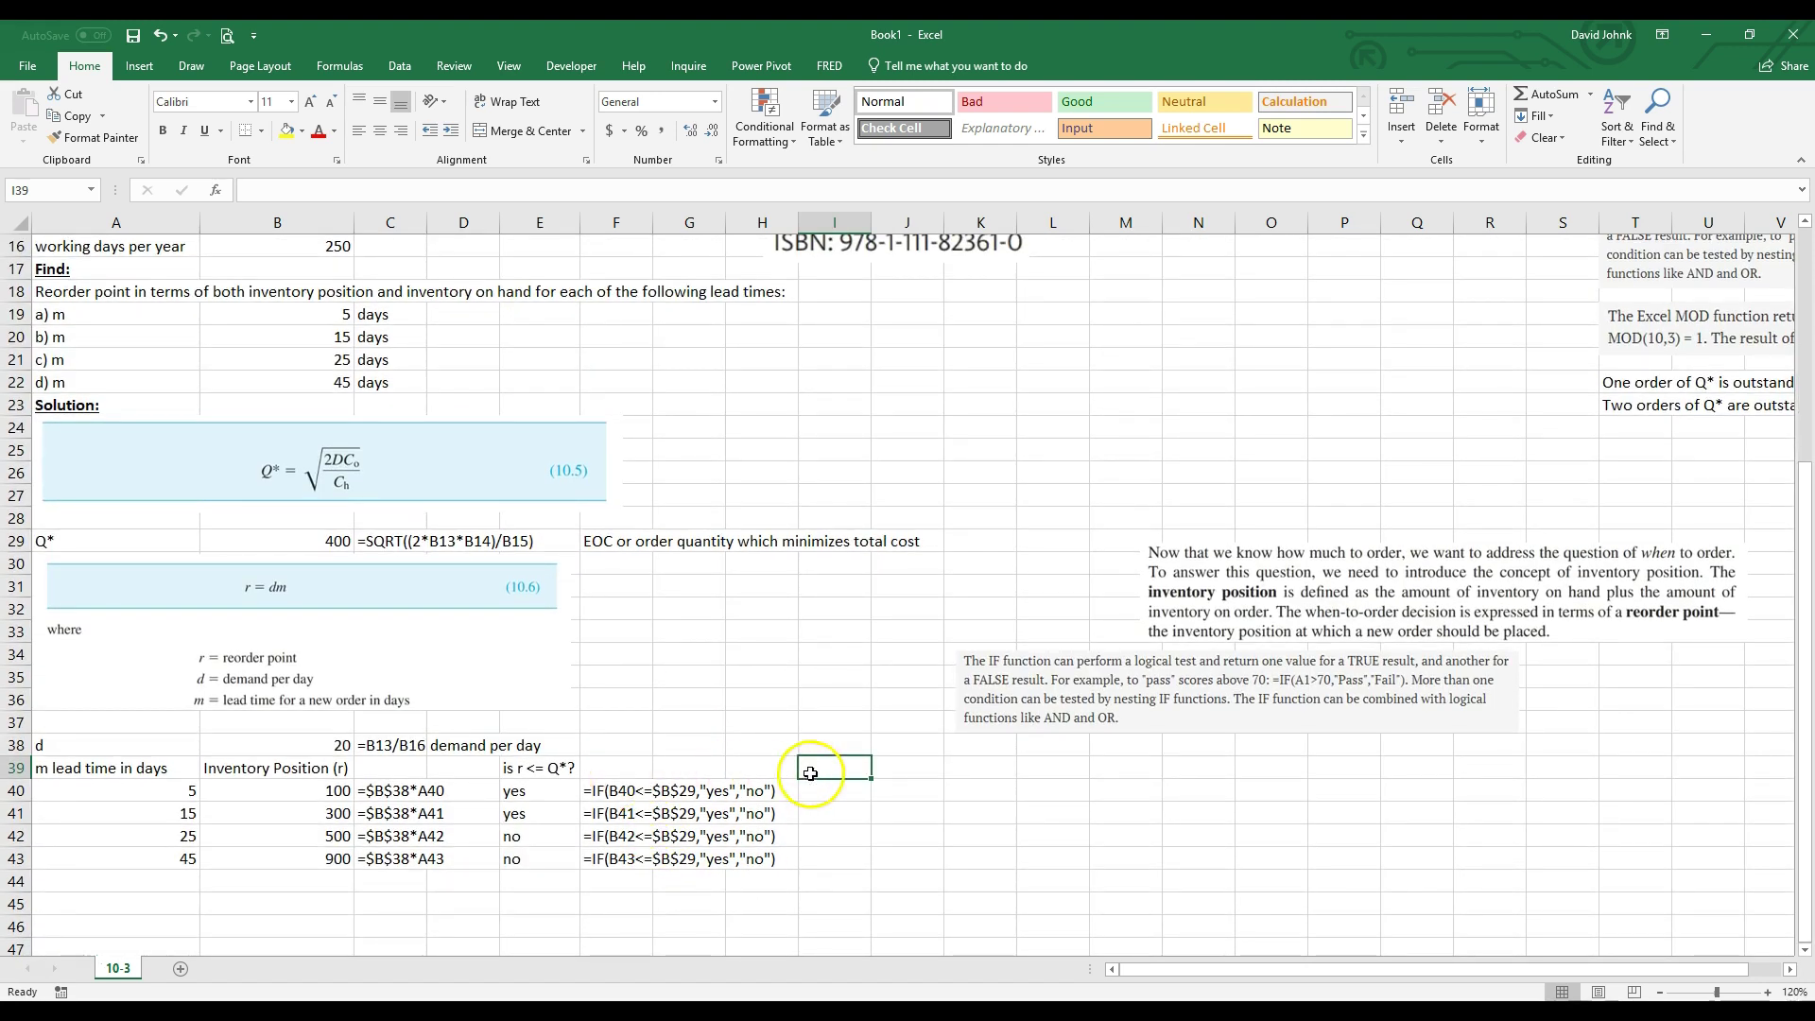
text(On)
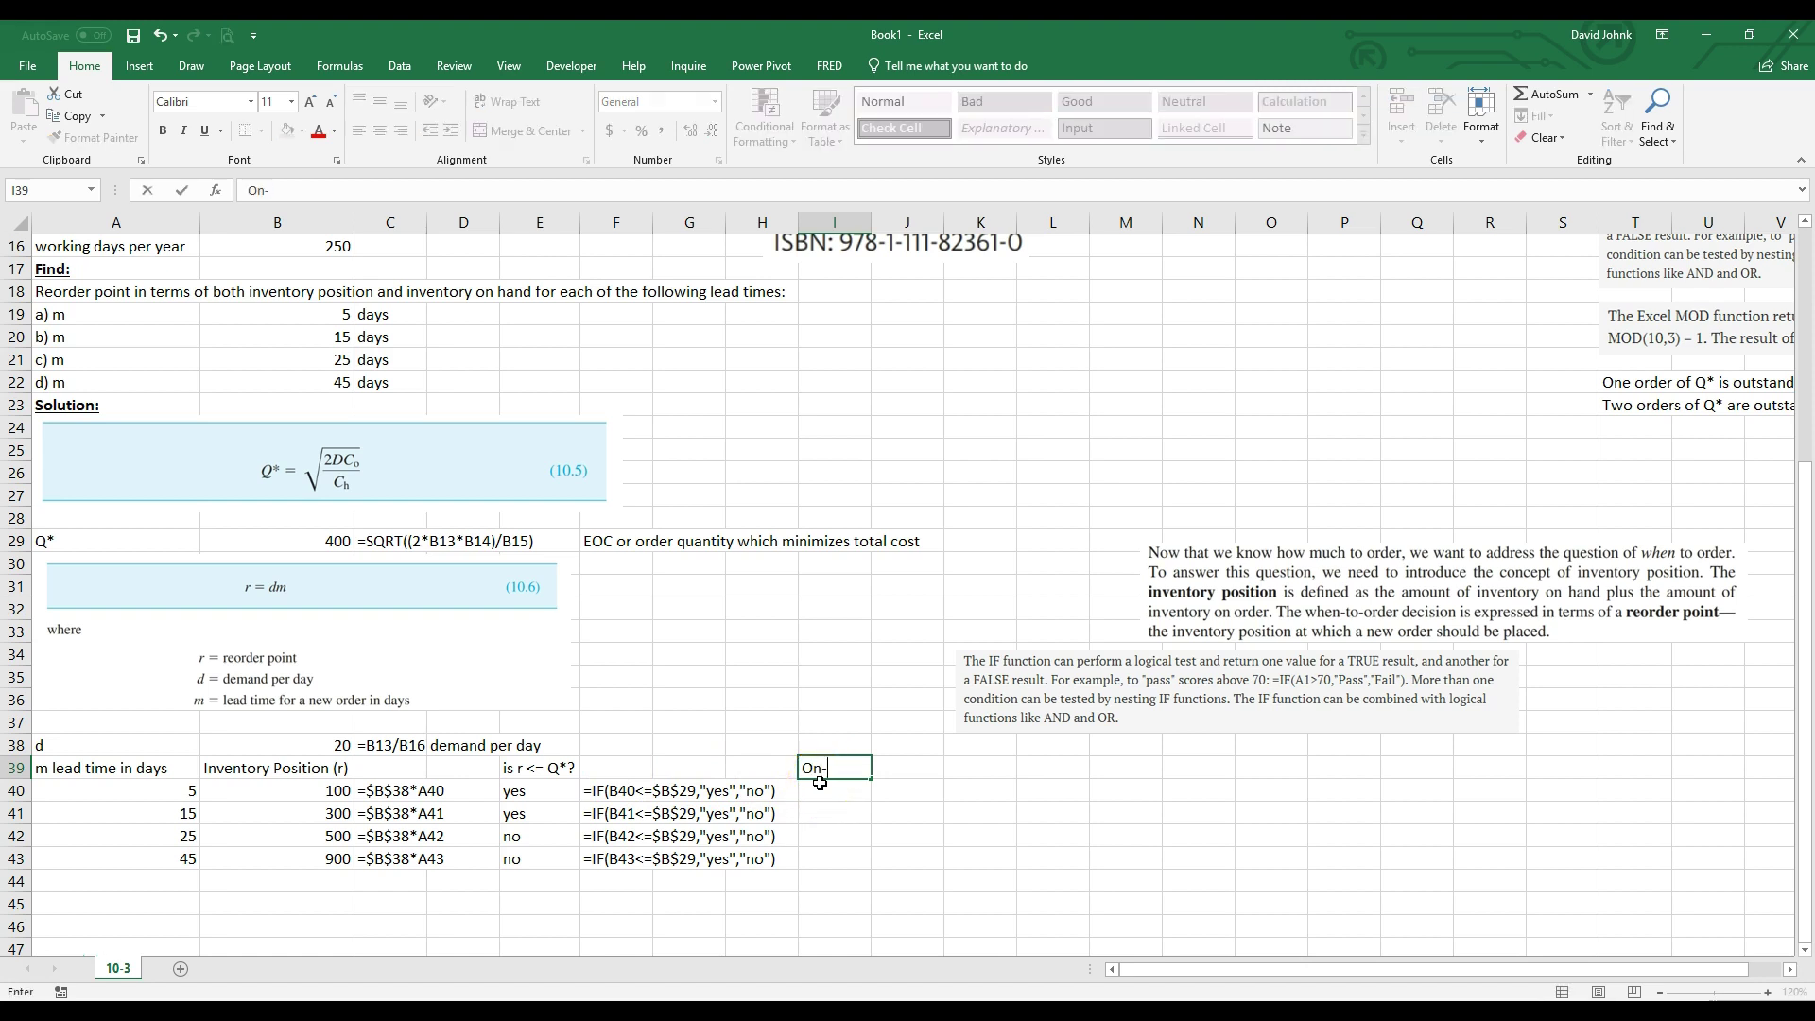
text(-hand inventory reorder )
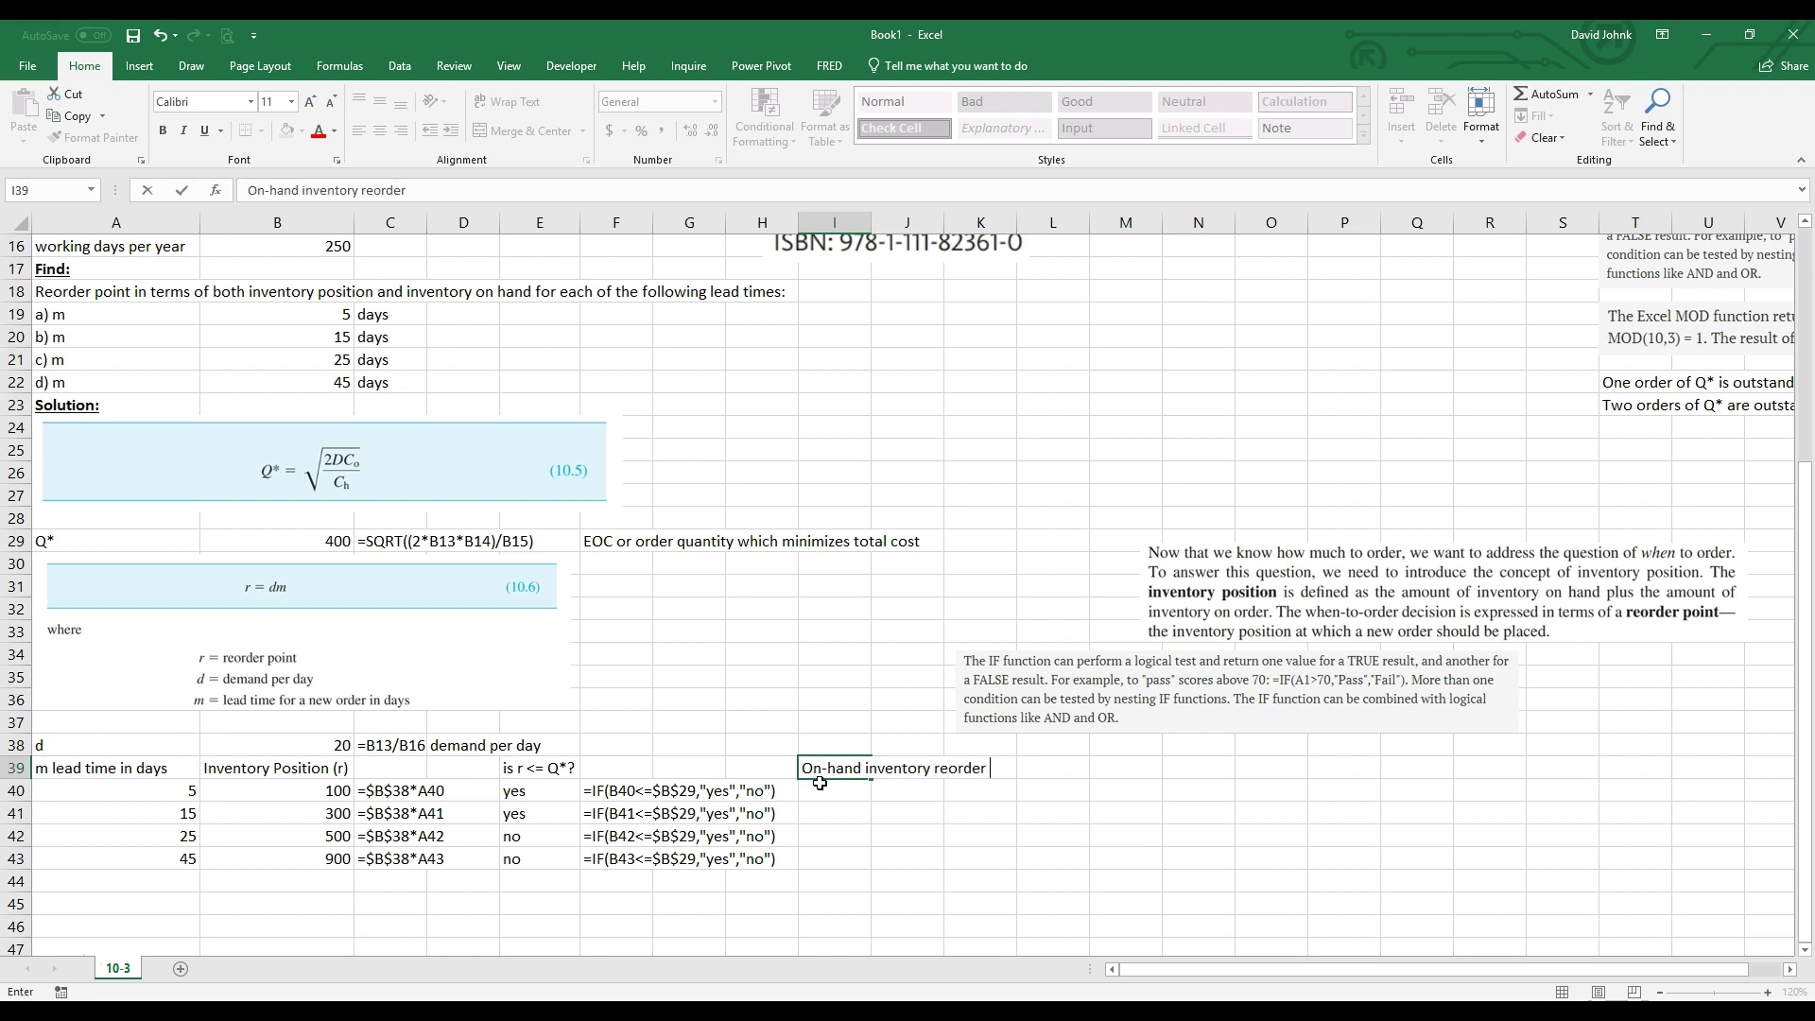
text(point)
key(Return)
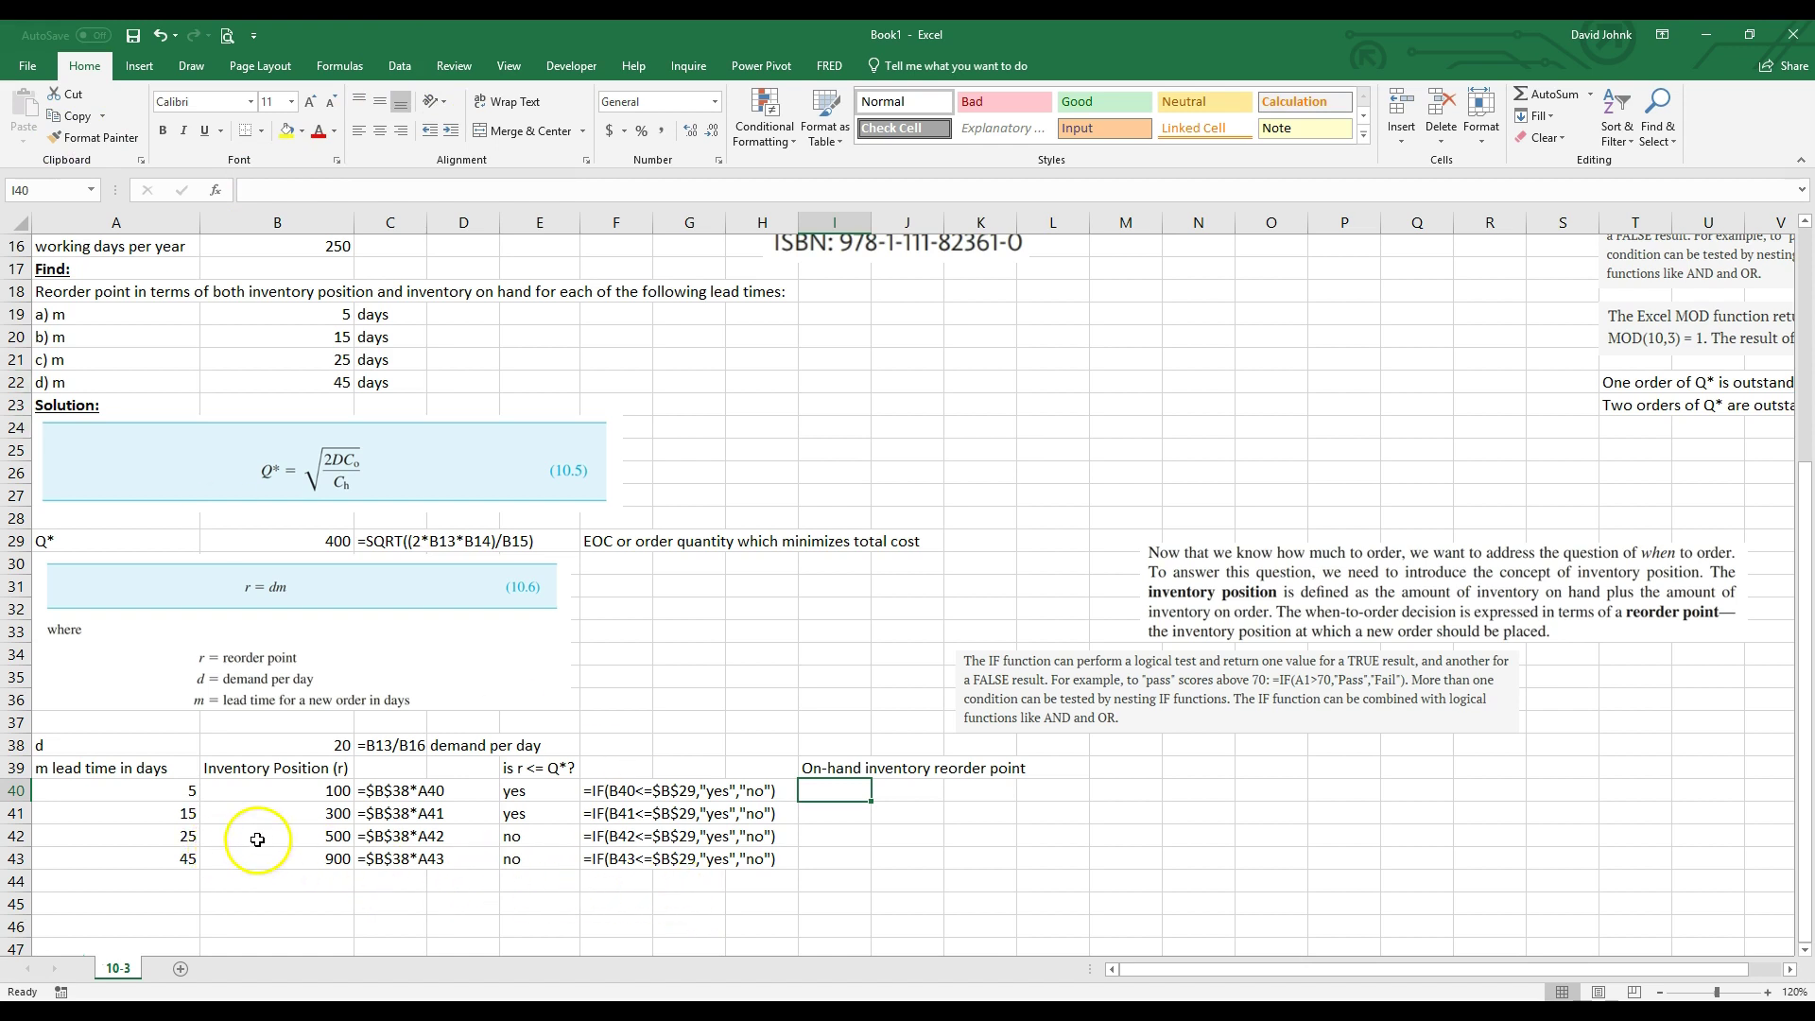
click(338, 814)
click(342, 793)
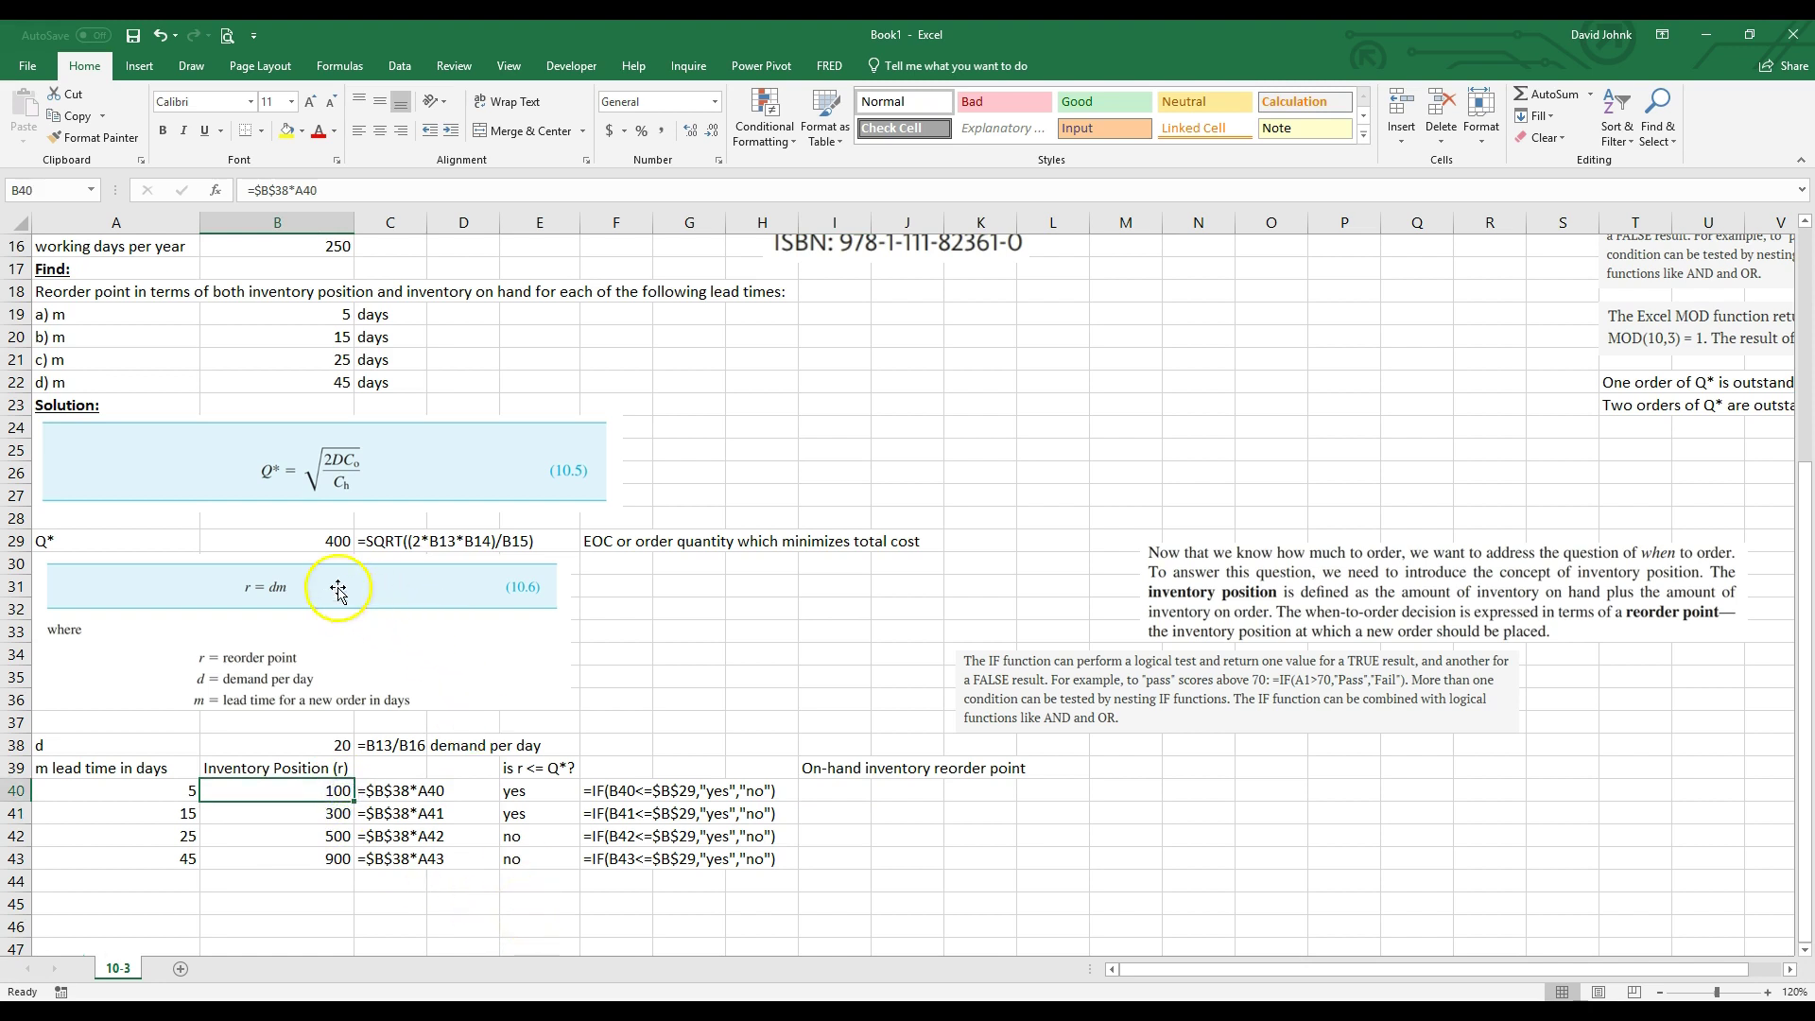
click(338, 547)
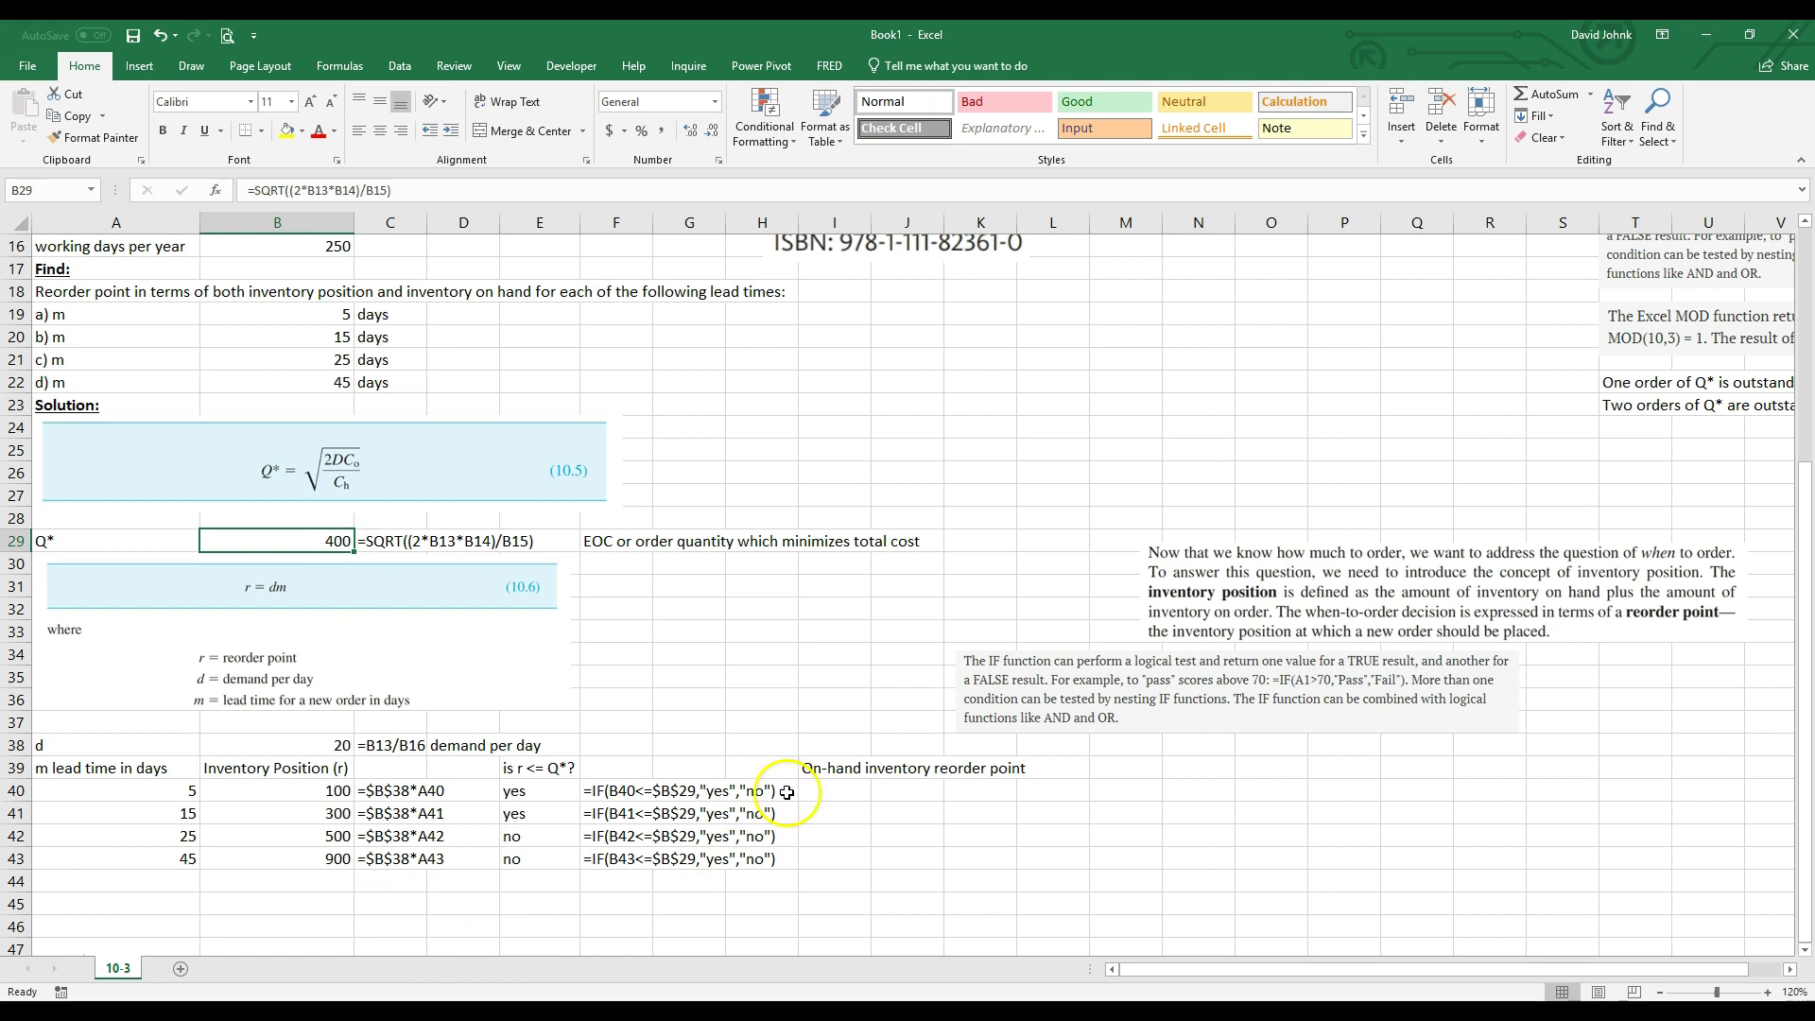
click(816, 794)
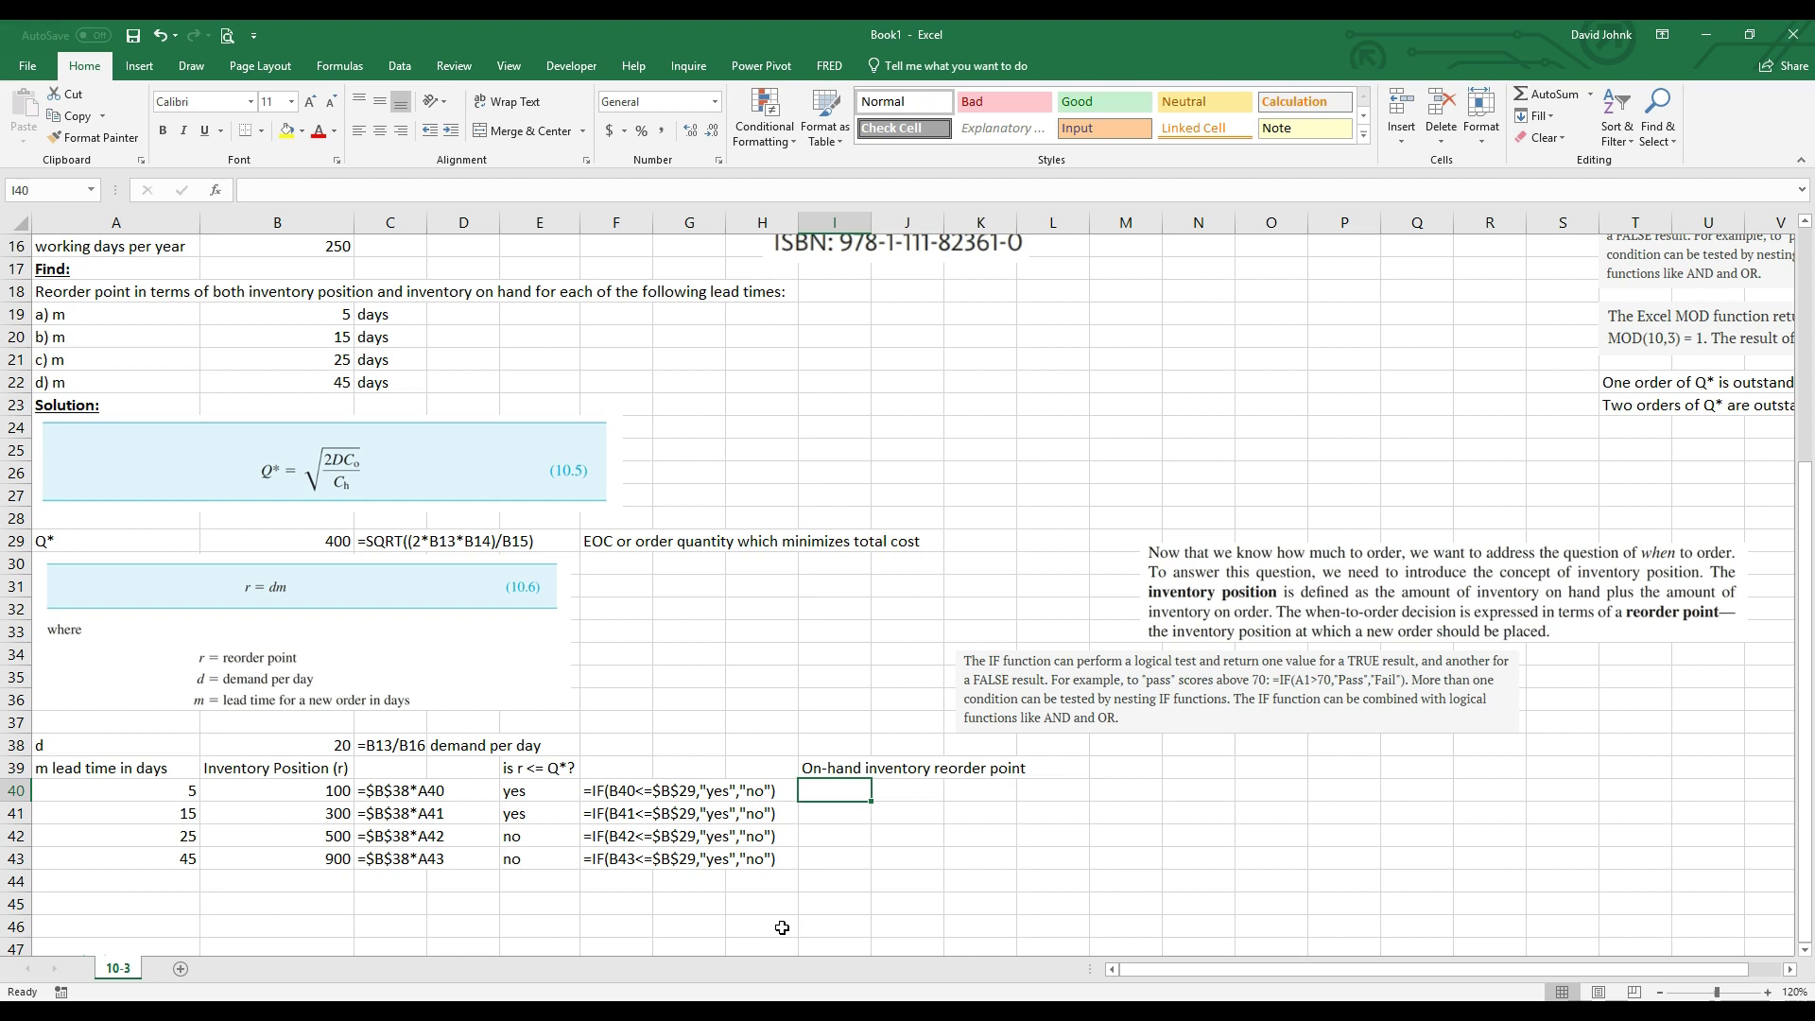
click(321, 836)
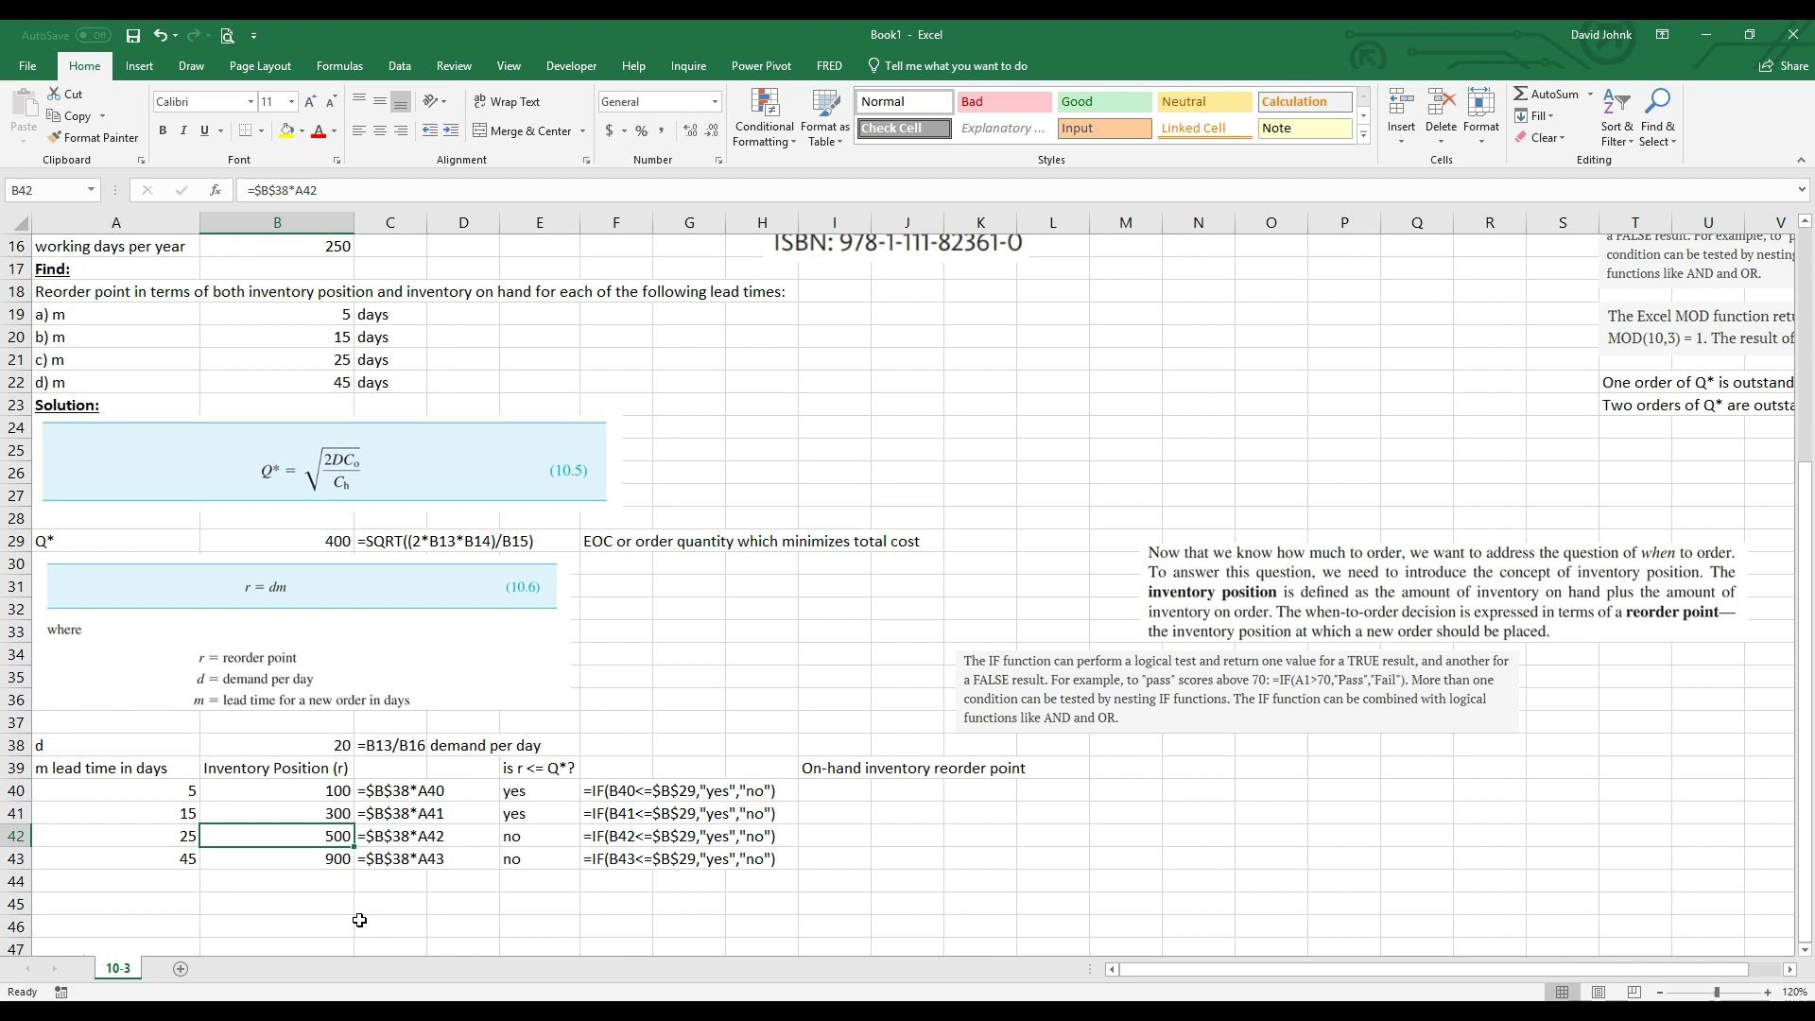
click(179, 835)
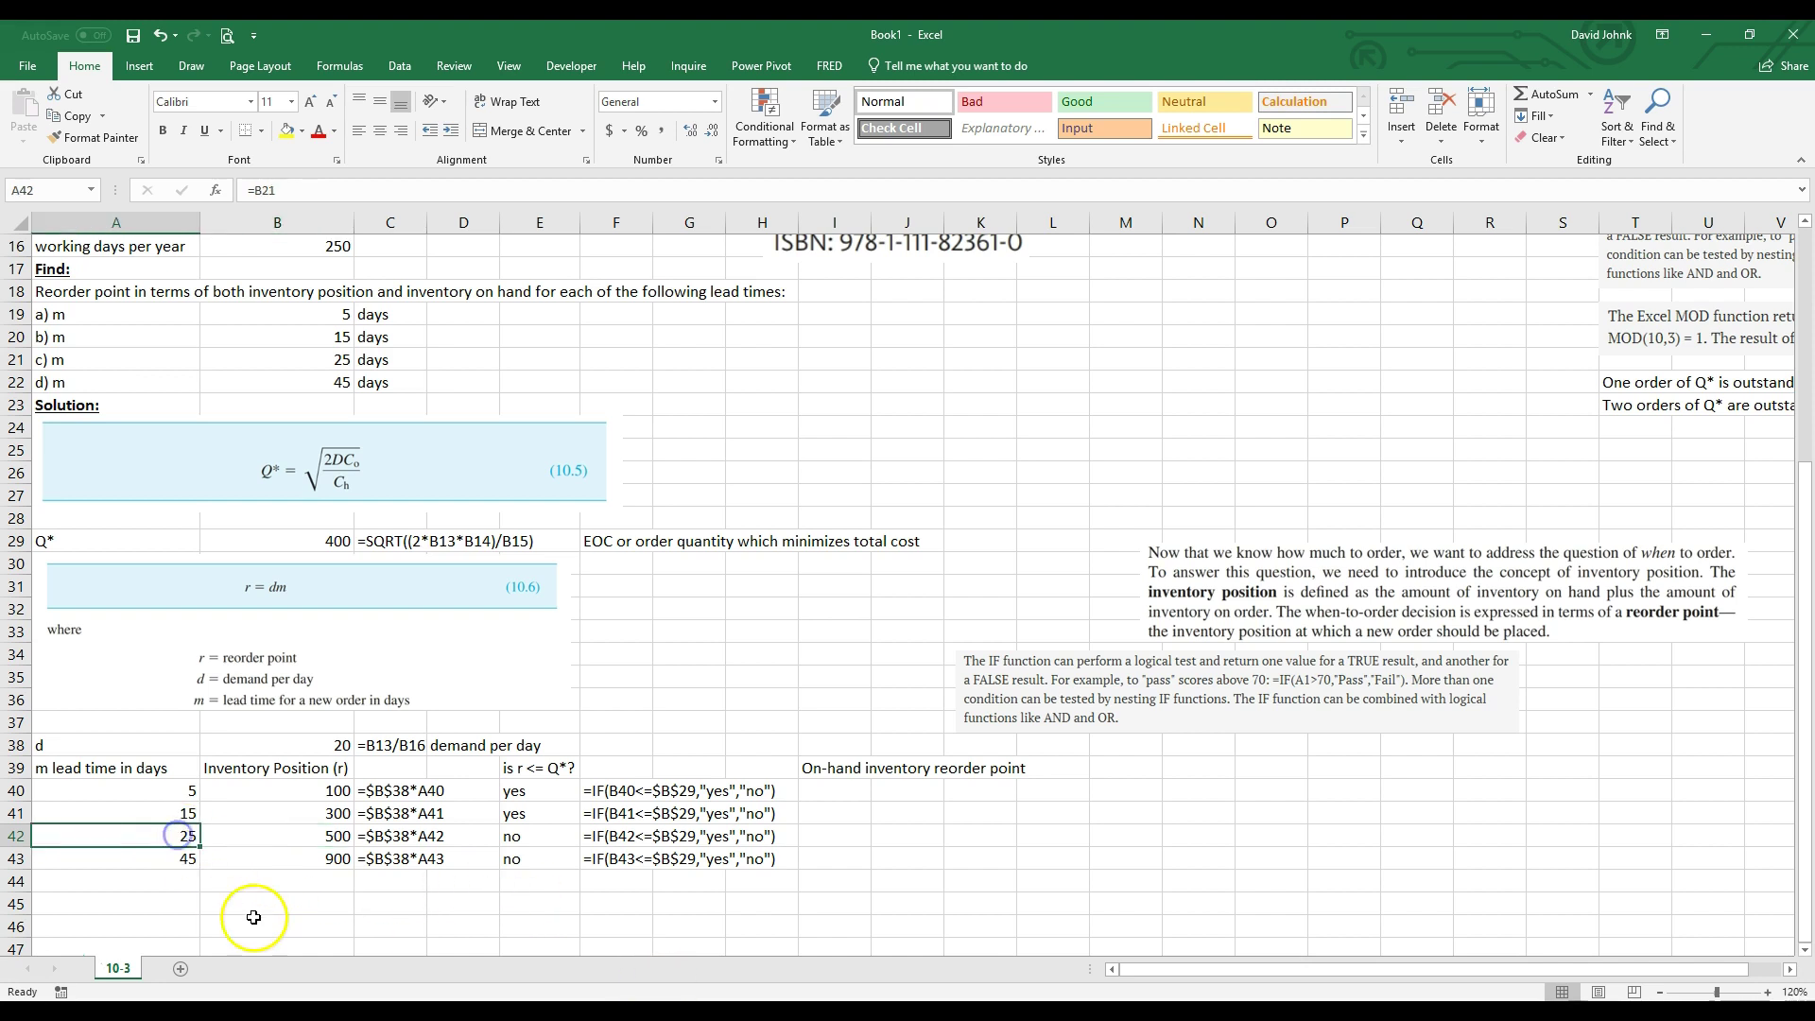
click(312, 836)
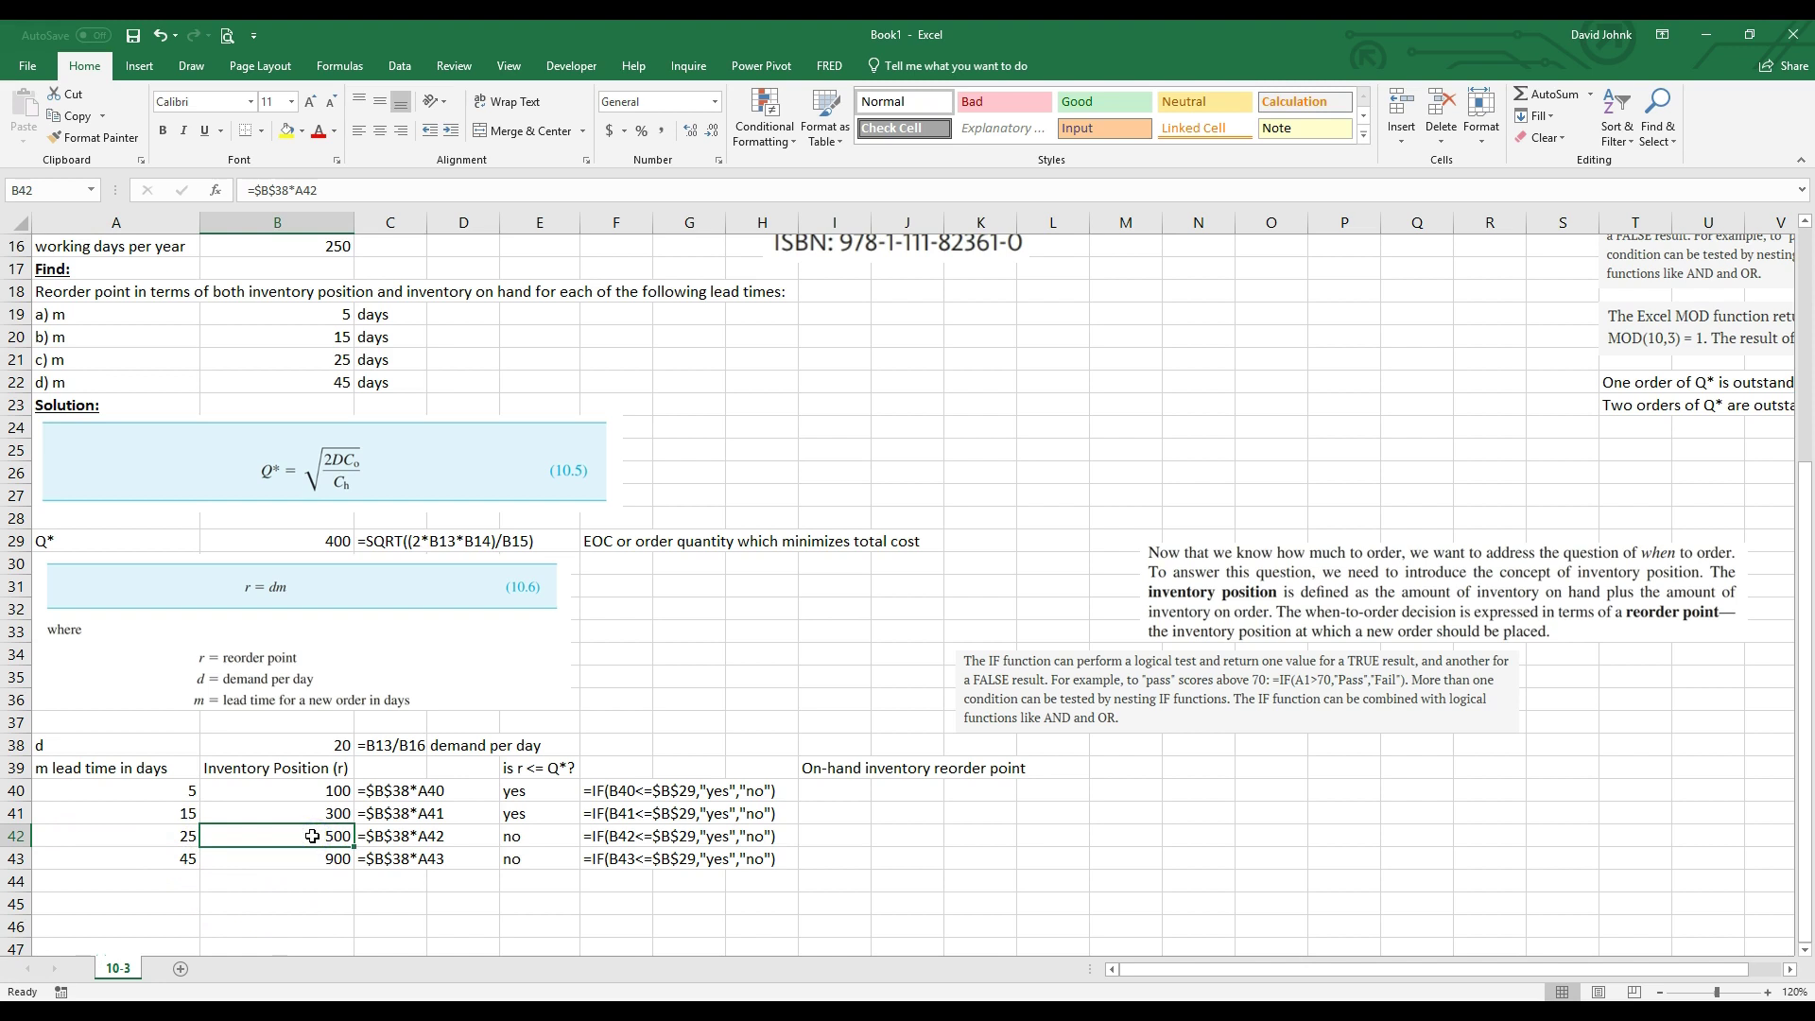
click(323, 836)
click(315, 837)
click(326, 539)
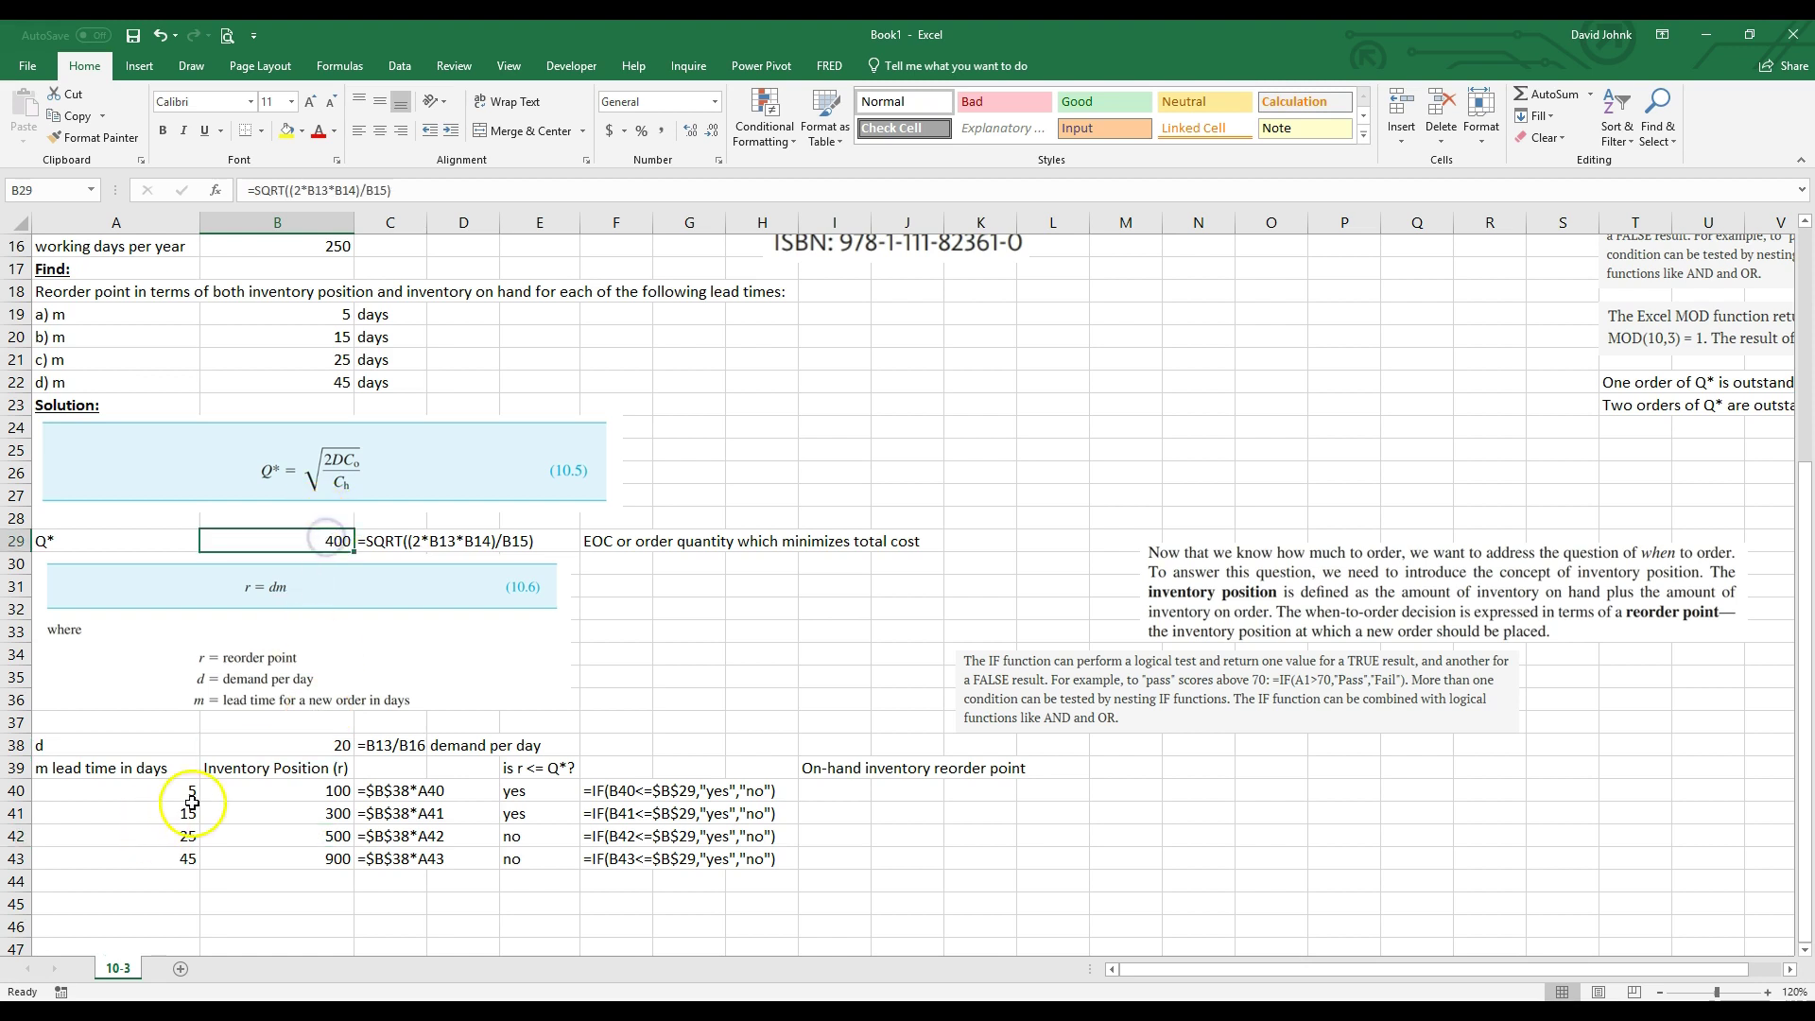
click(302, 833)
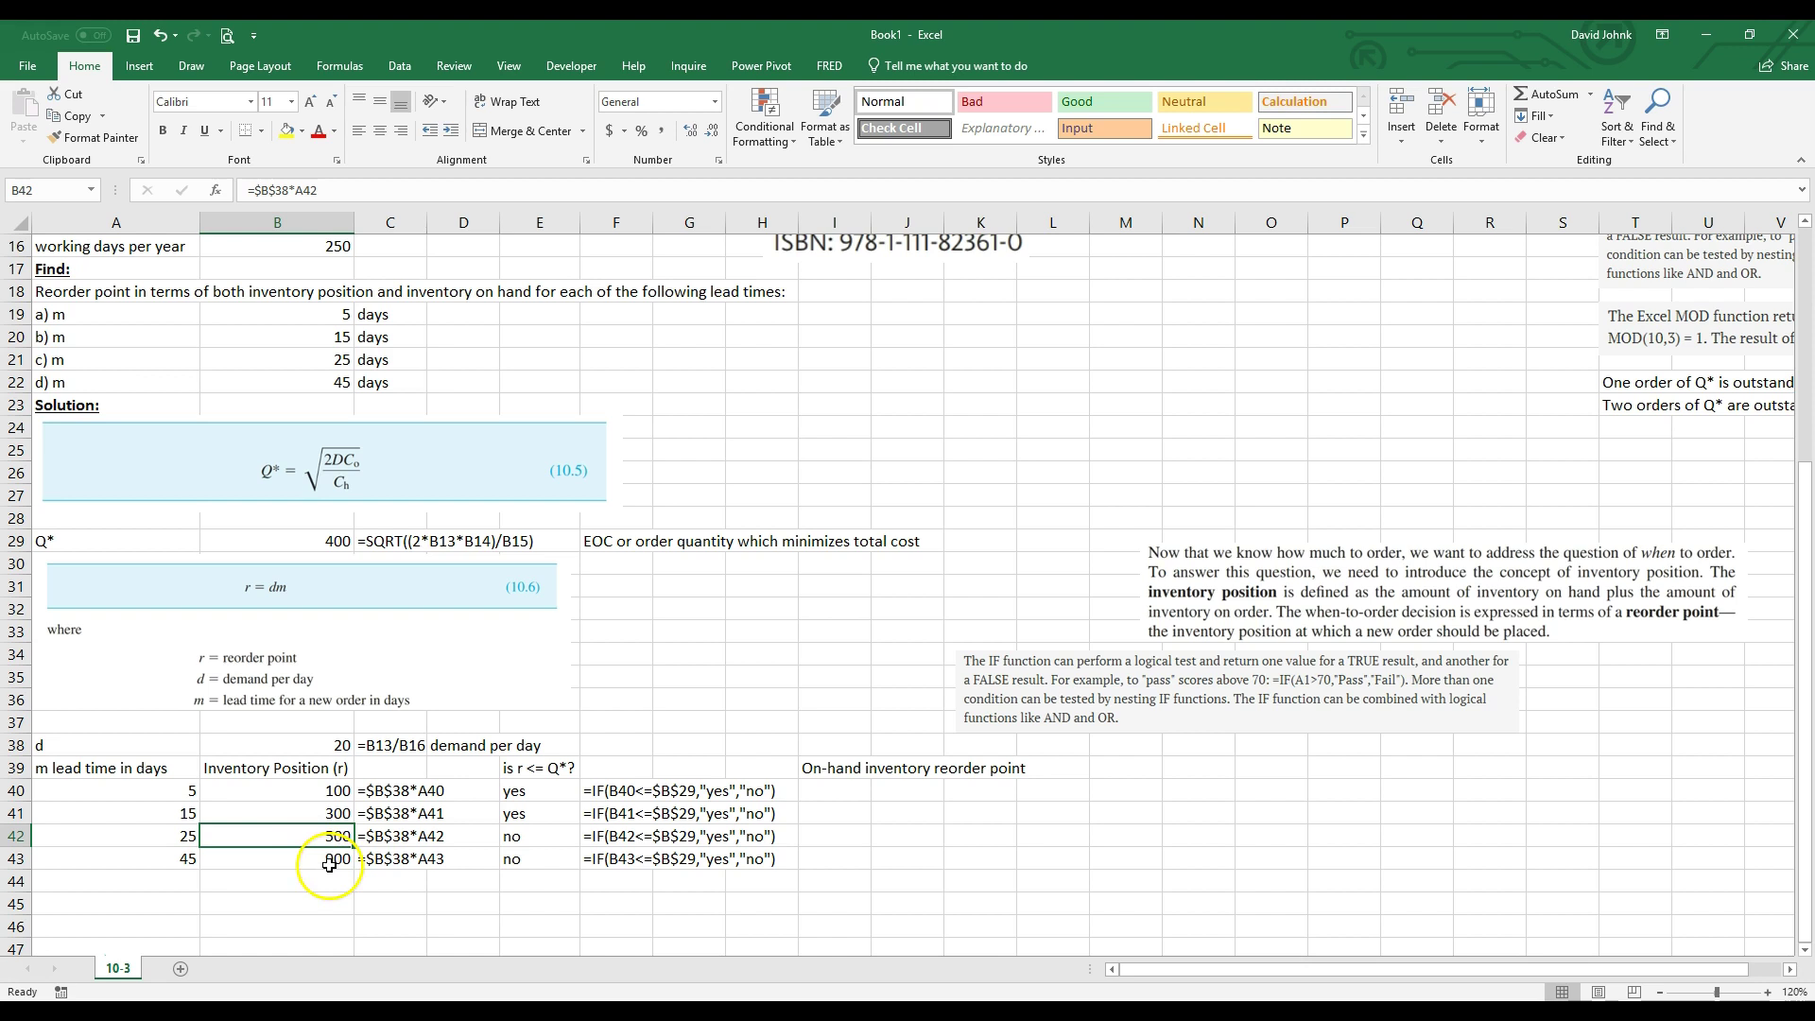
click(312, 859)
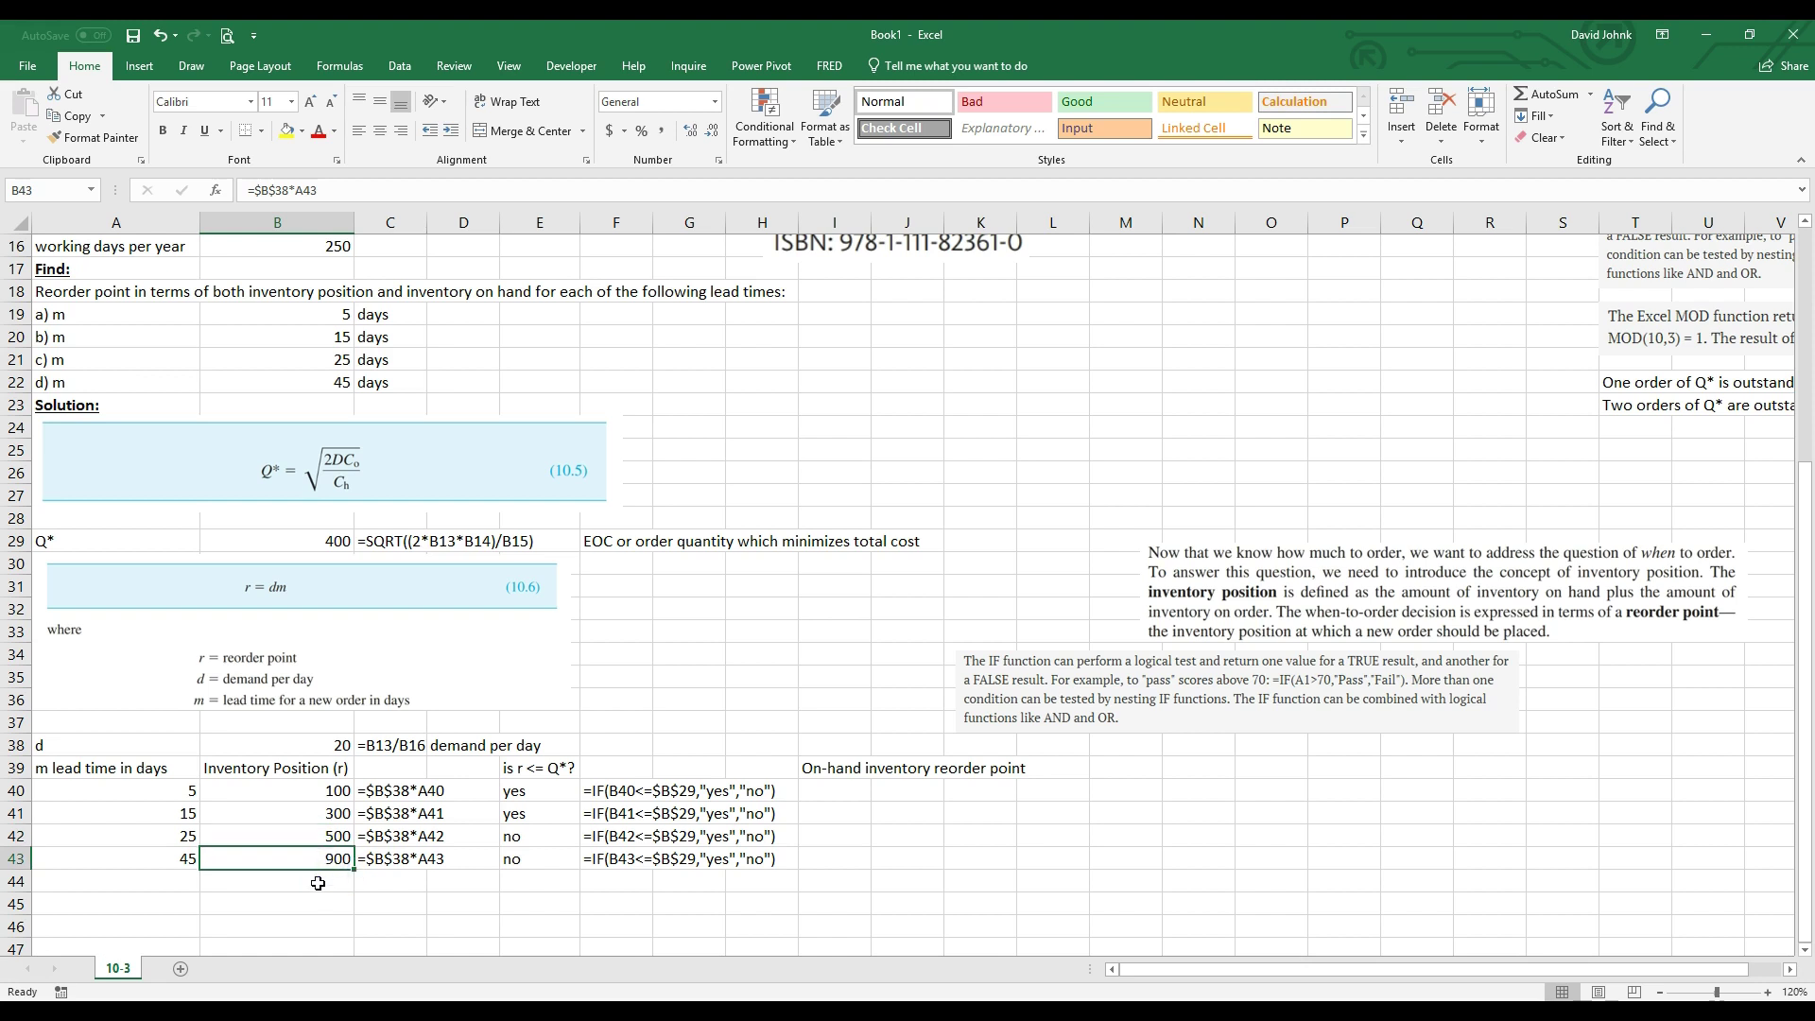
click(302, 861)
drag(834, 791, 845, 856)
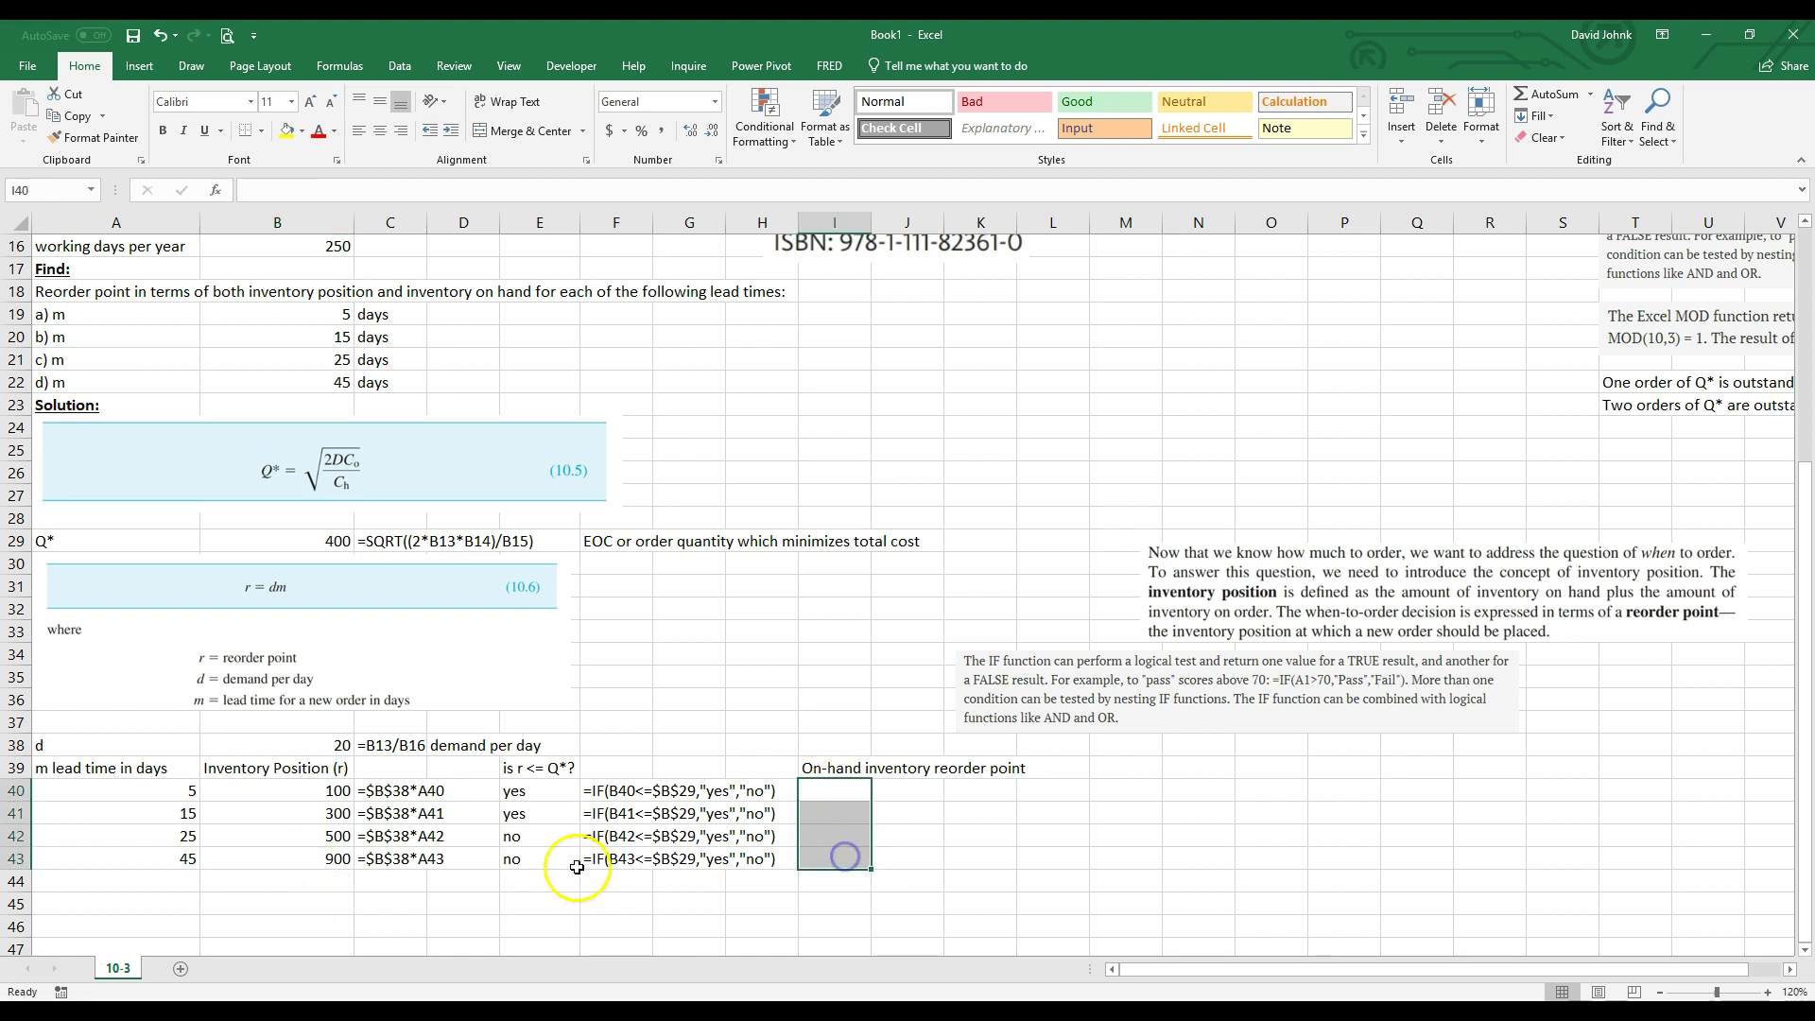
click(320, 858)
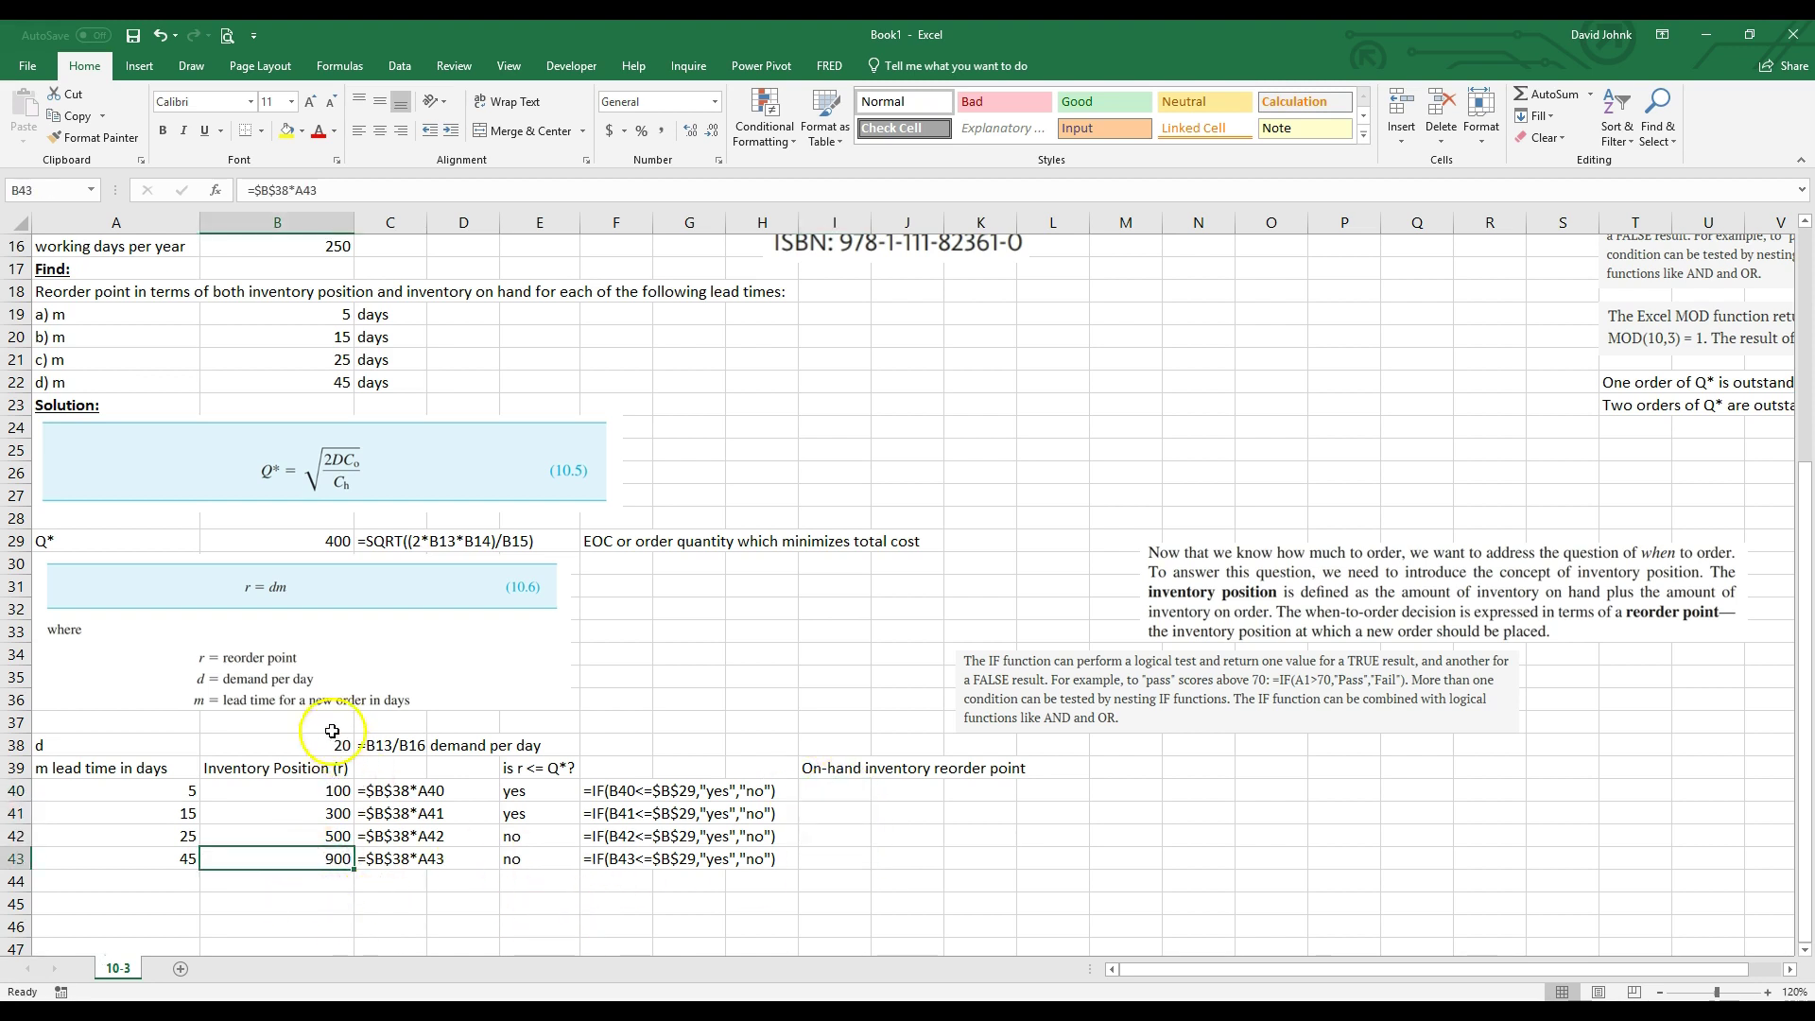
click(312, 539)
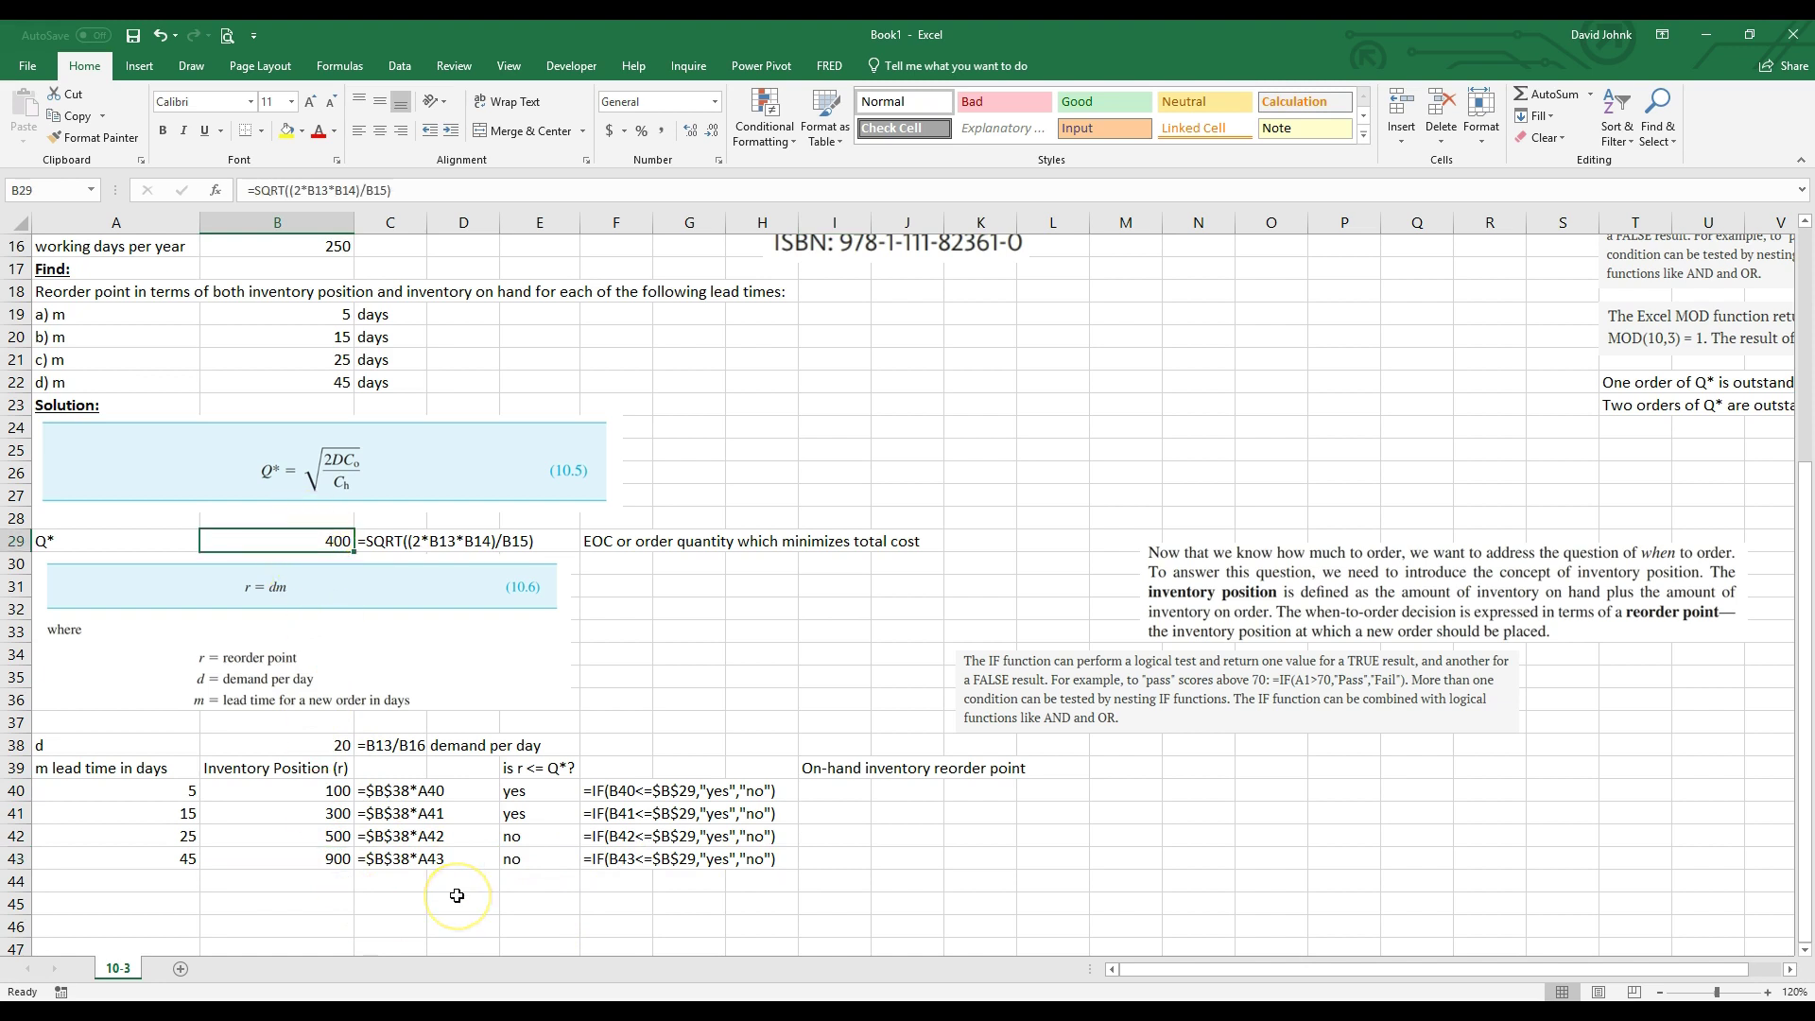
click(832, 793)
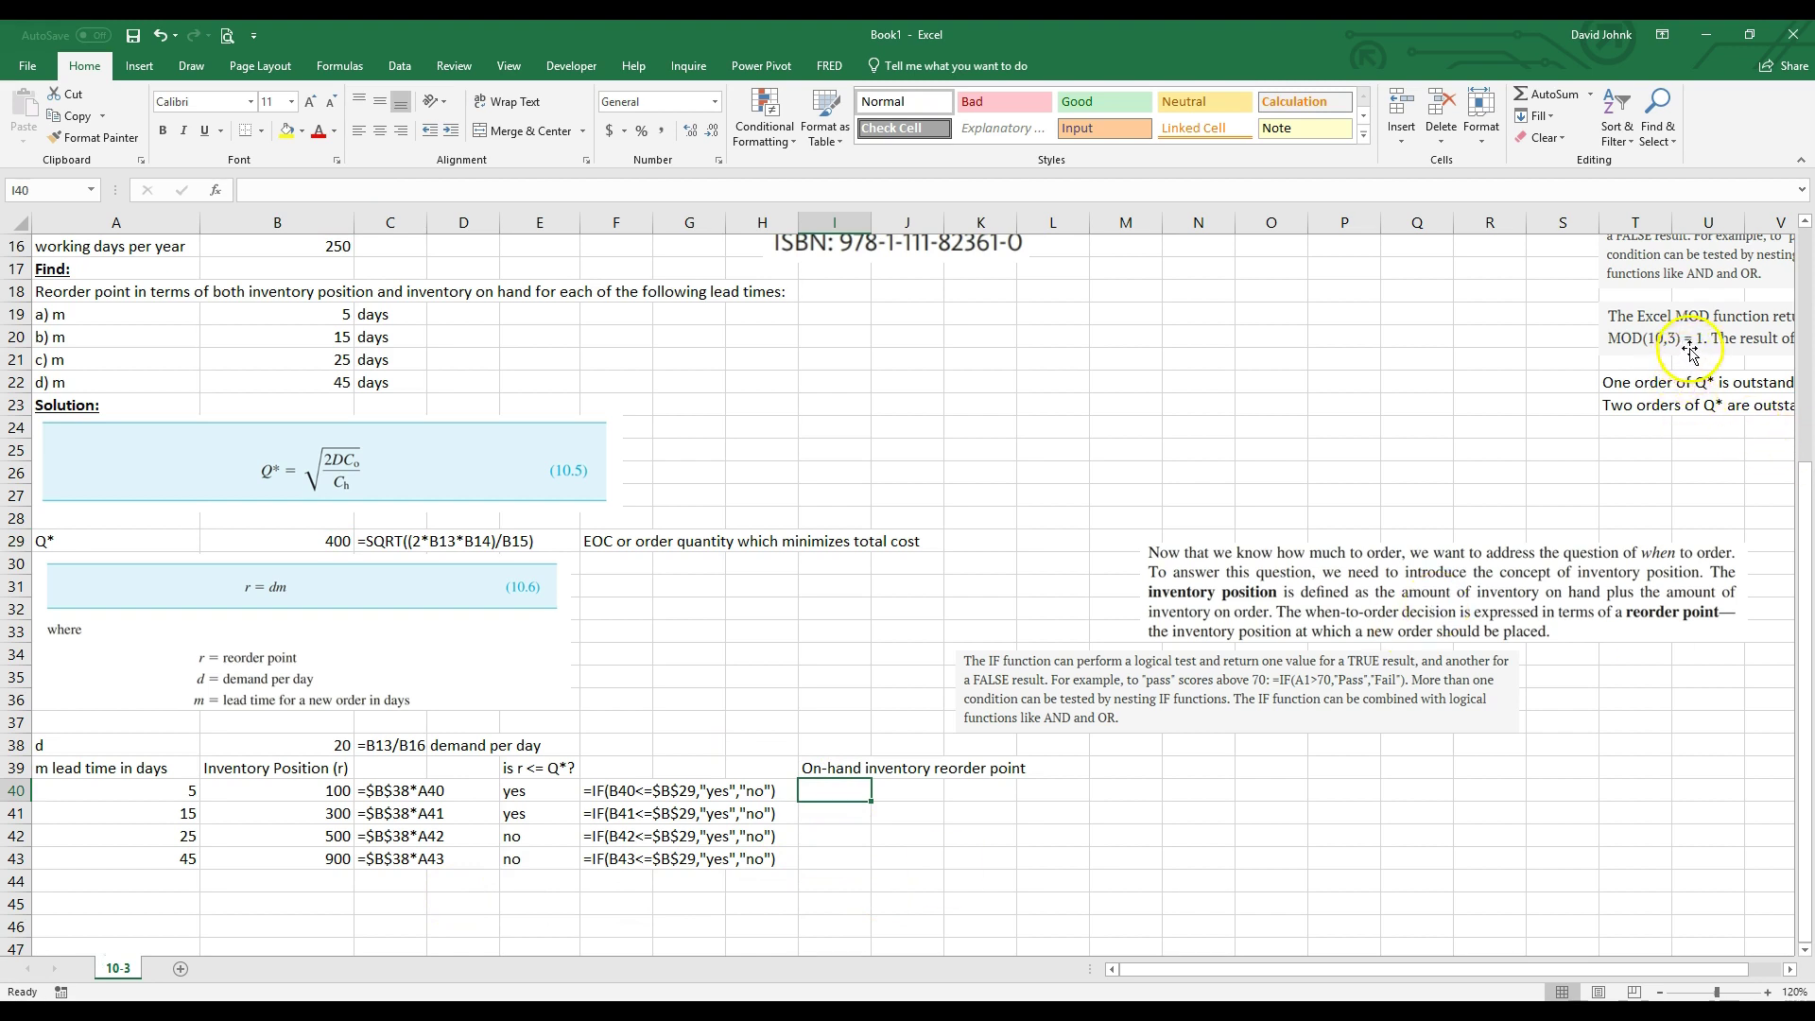
Move the MOD explanation note, with its MOD(10,3) = 1 example, beside rows 40–43 right of column I
drag(1692, 345, 1168, 851)
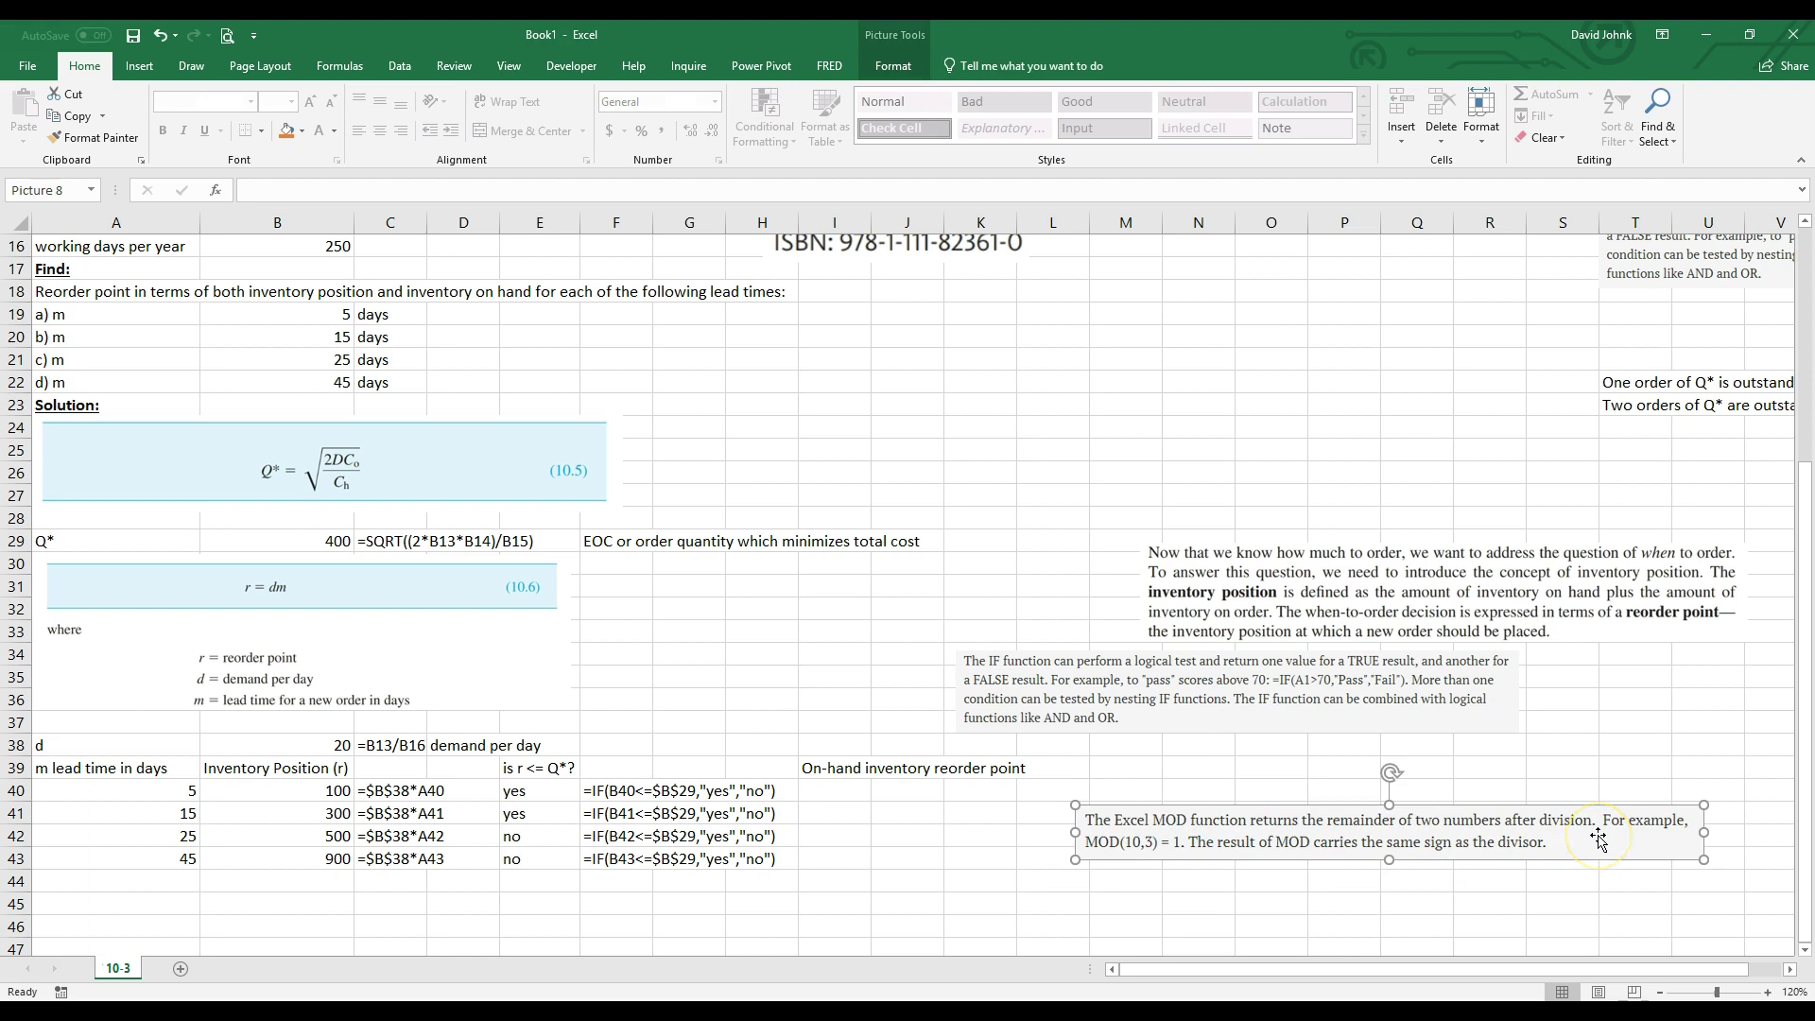
click(1143, 861)
drag(1584, 856, 1750, 861)
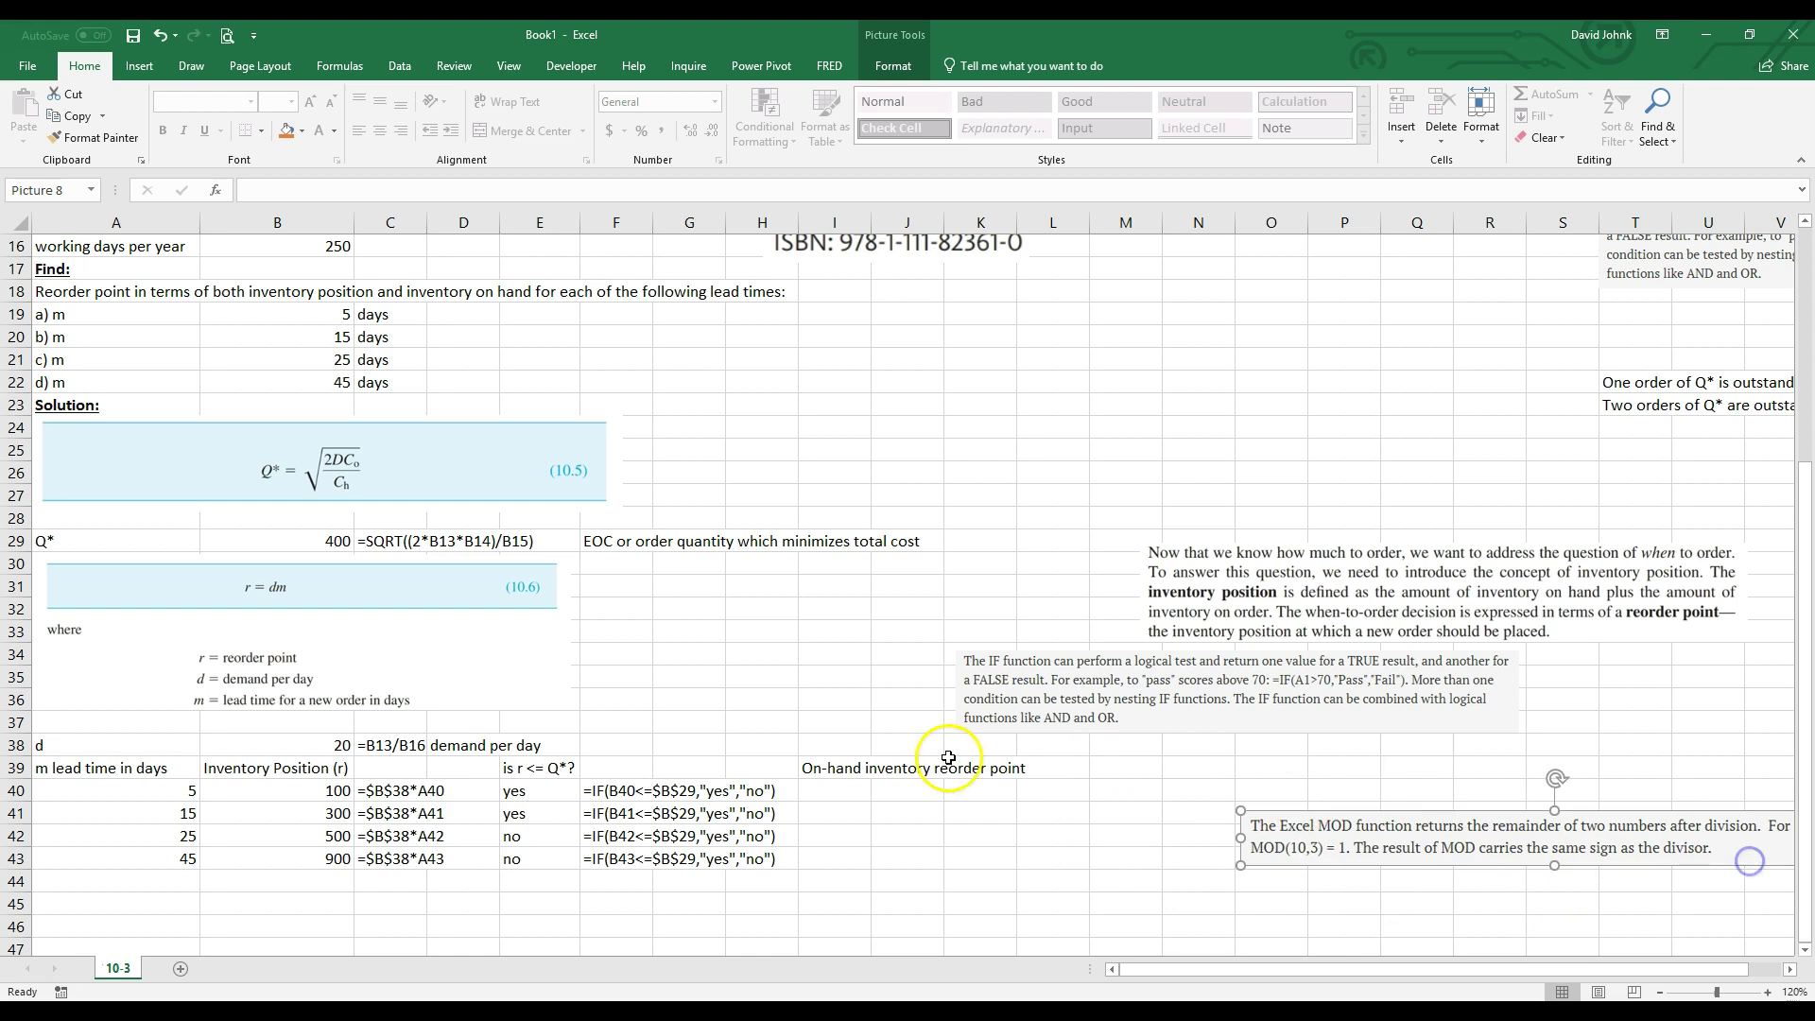
click(850, 791)
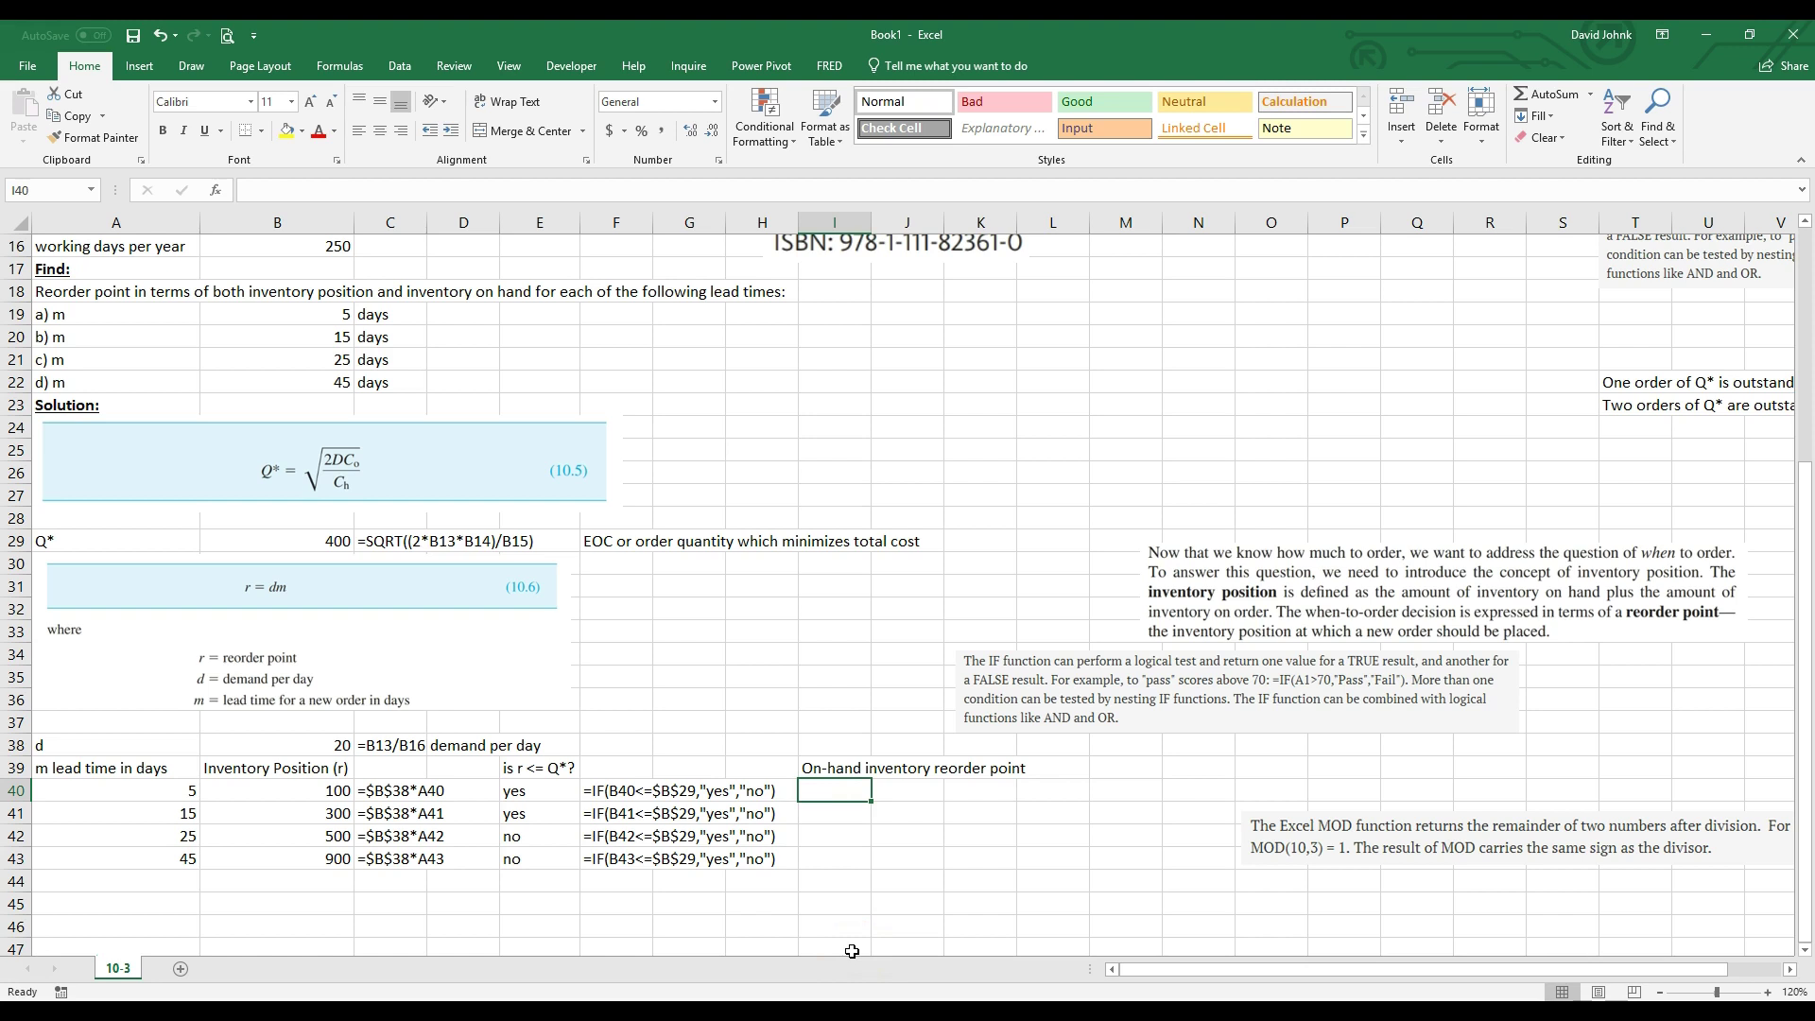
Enter =IF(E40="yes",B40,MOD(B40,$B$29)) in I40, giving an on-hand reorder point of 100
text(=if()
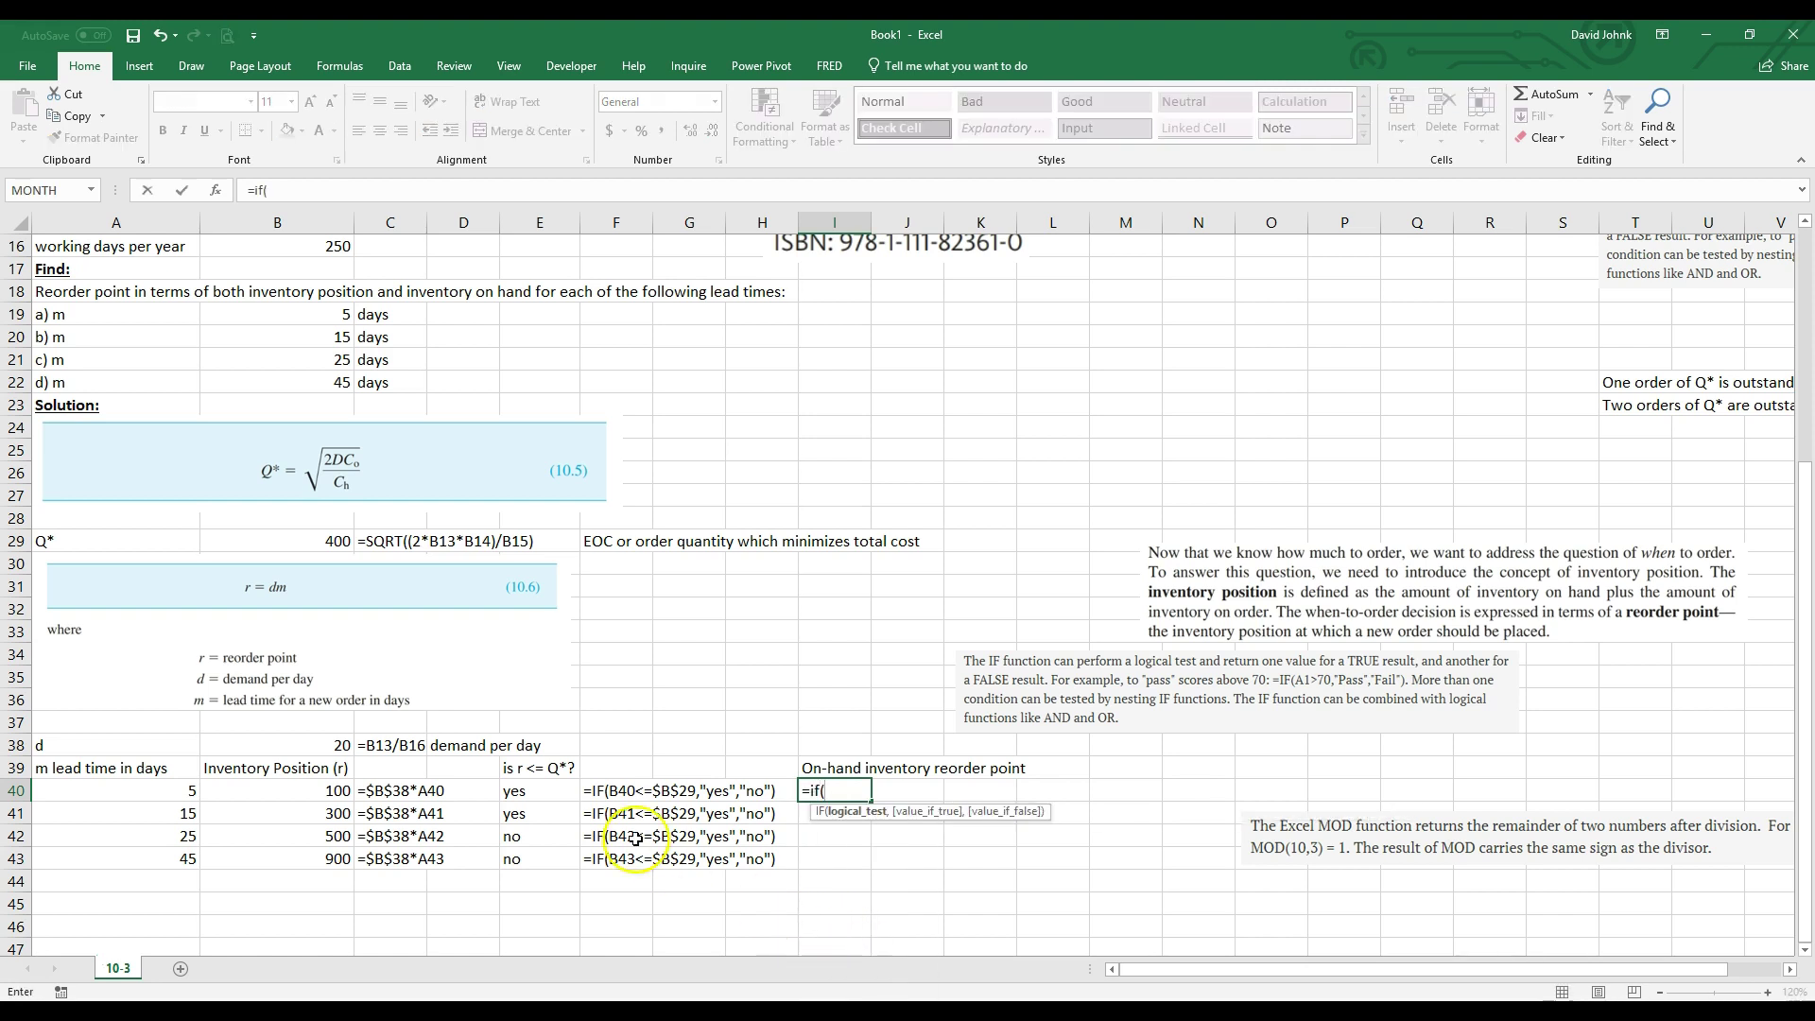
click(557, 788)
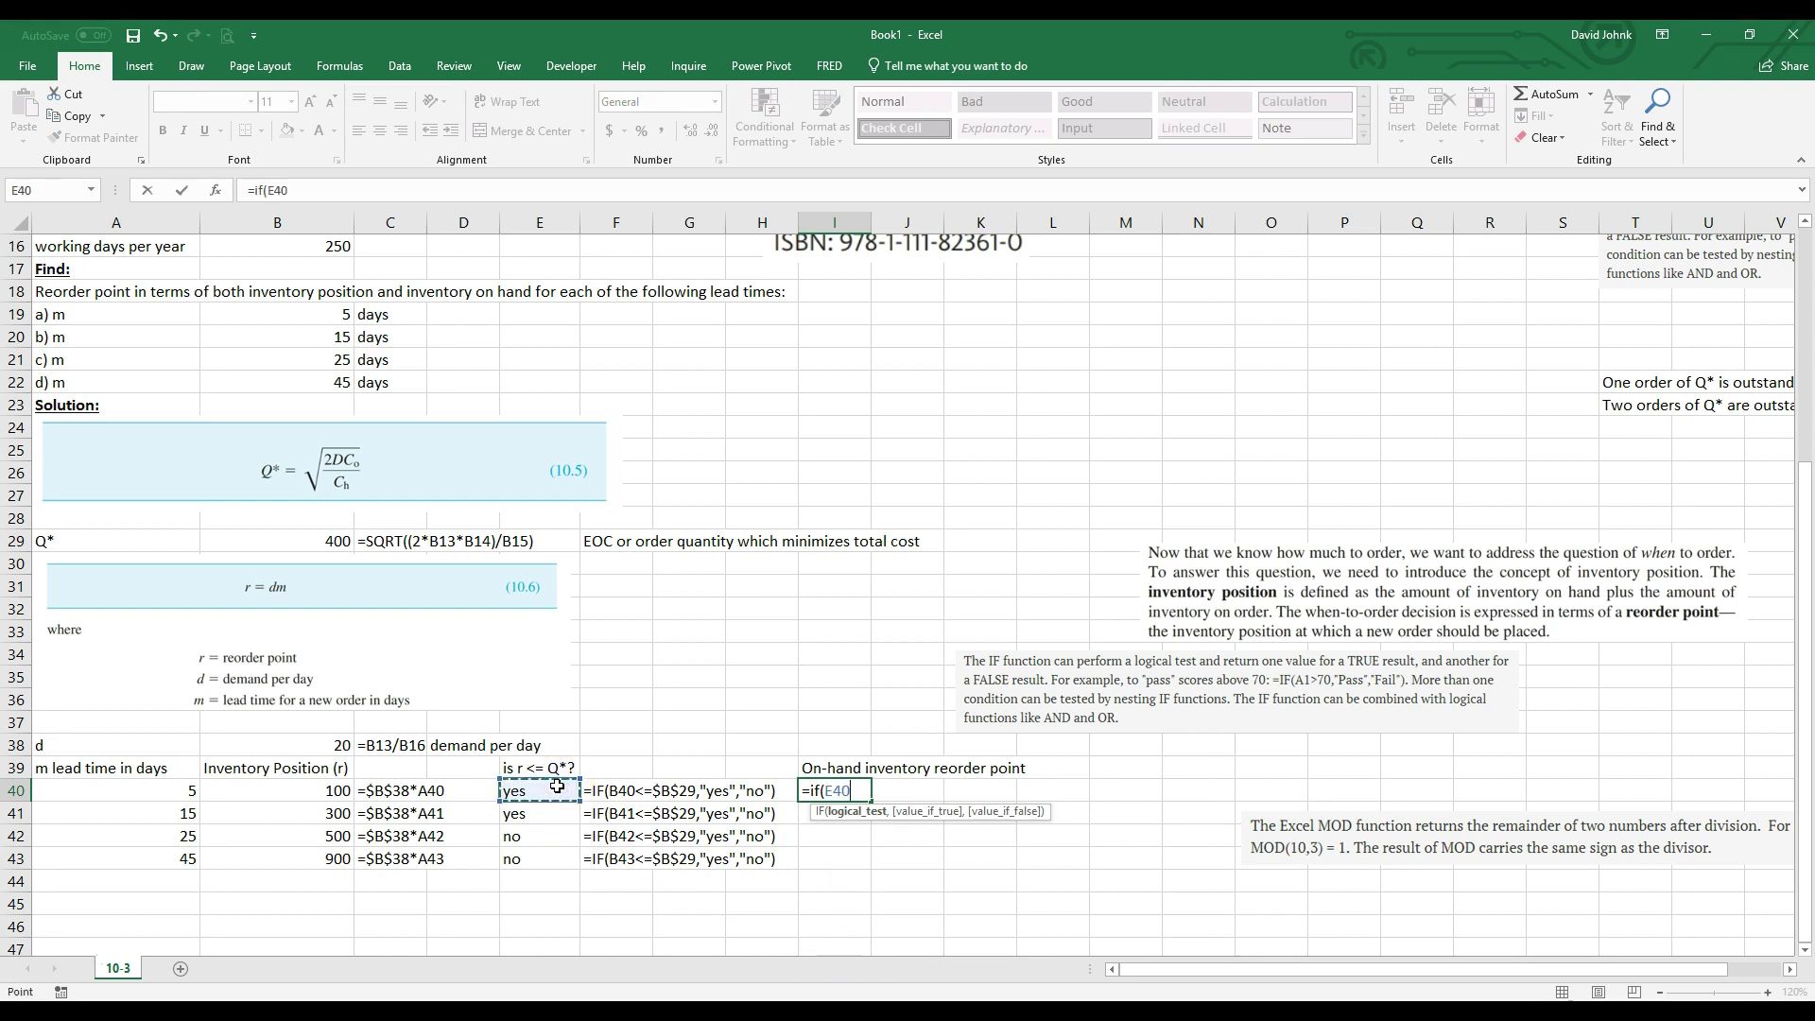
text(=y)
key(BackSpace)
text("yes",)
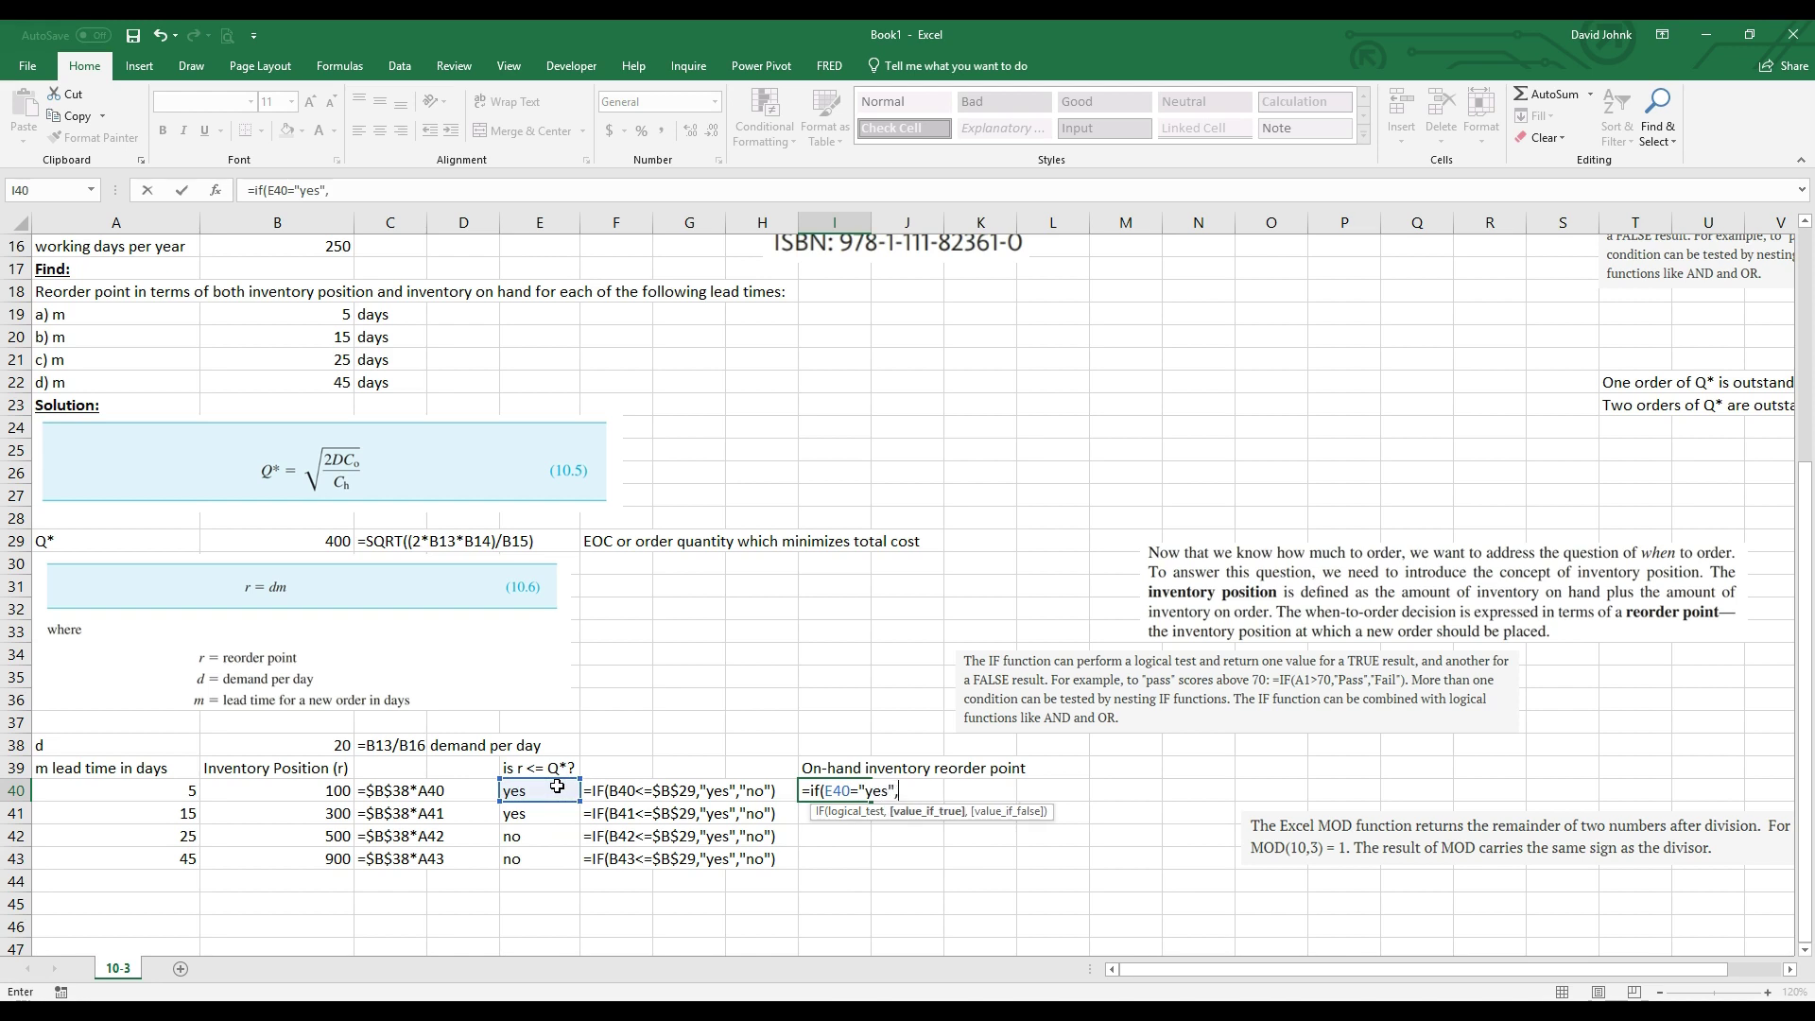
click(328, 791)
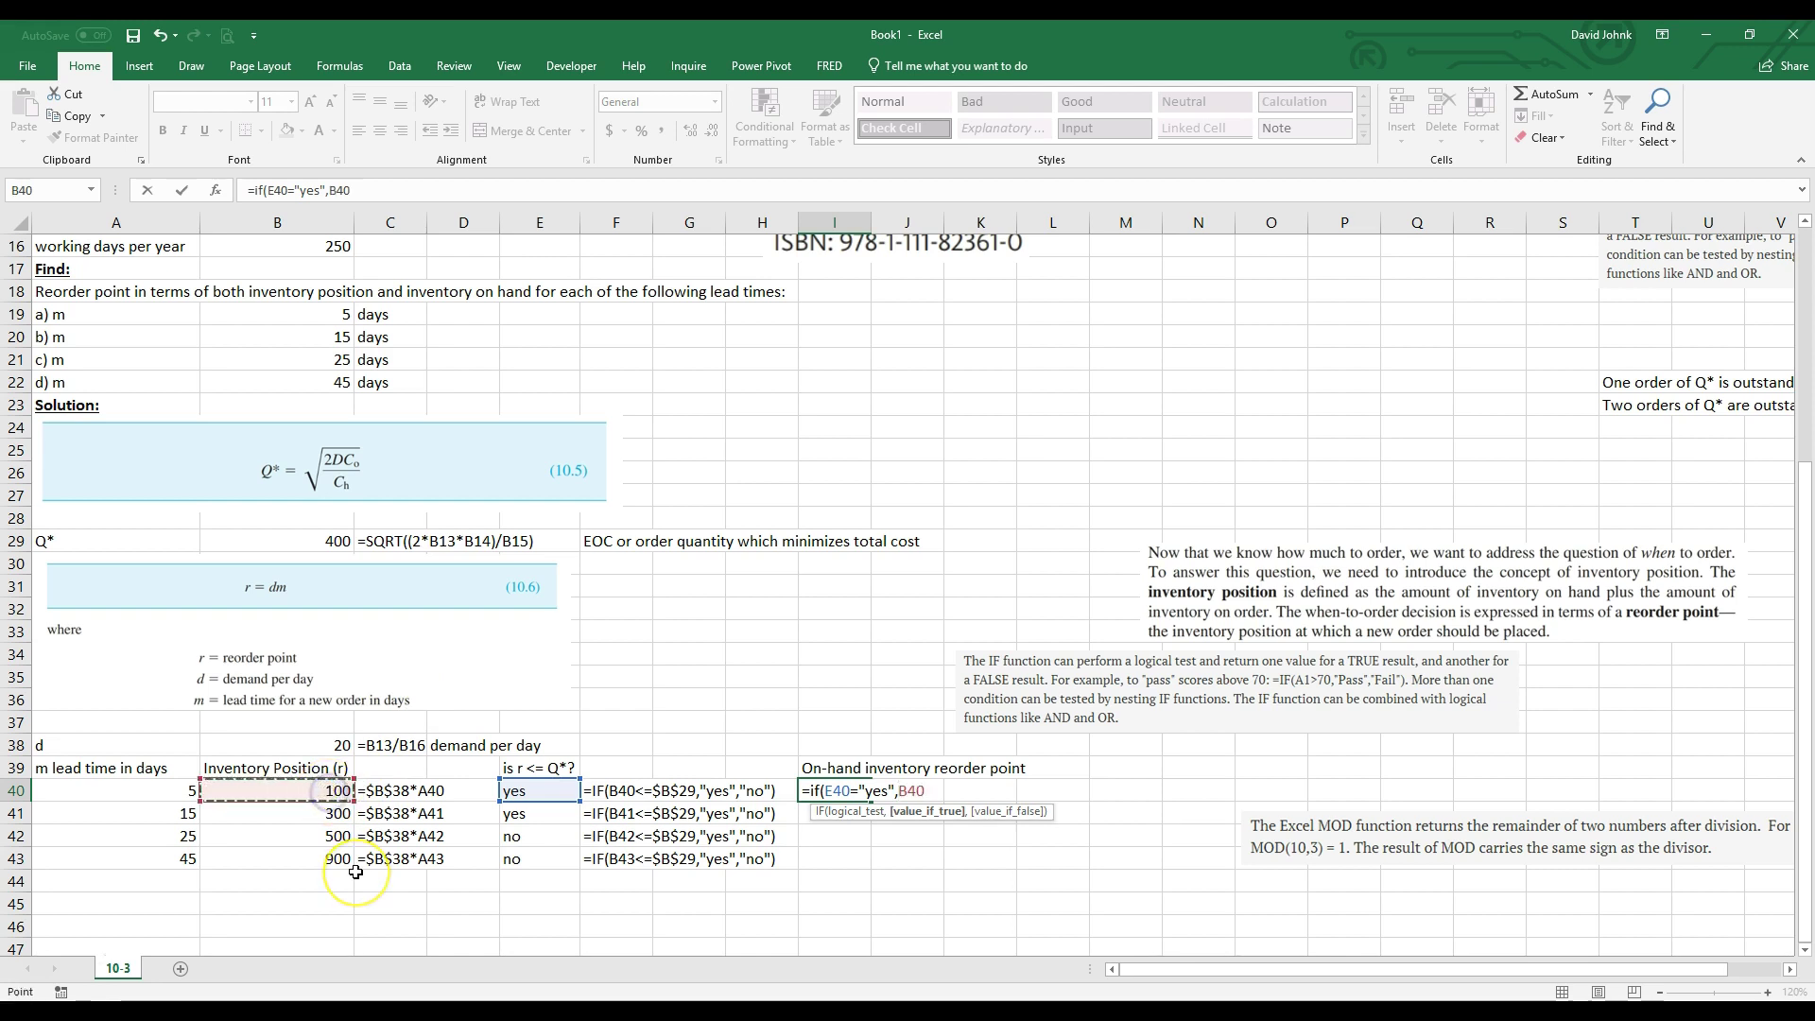
text(,)
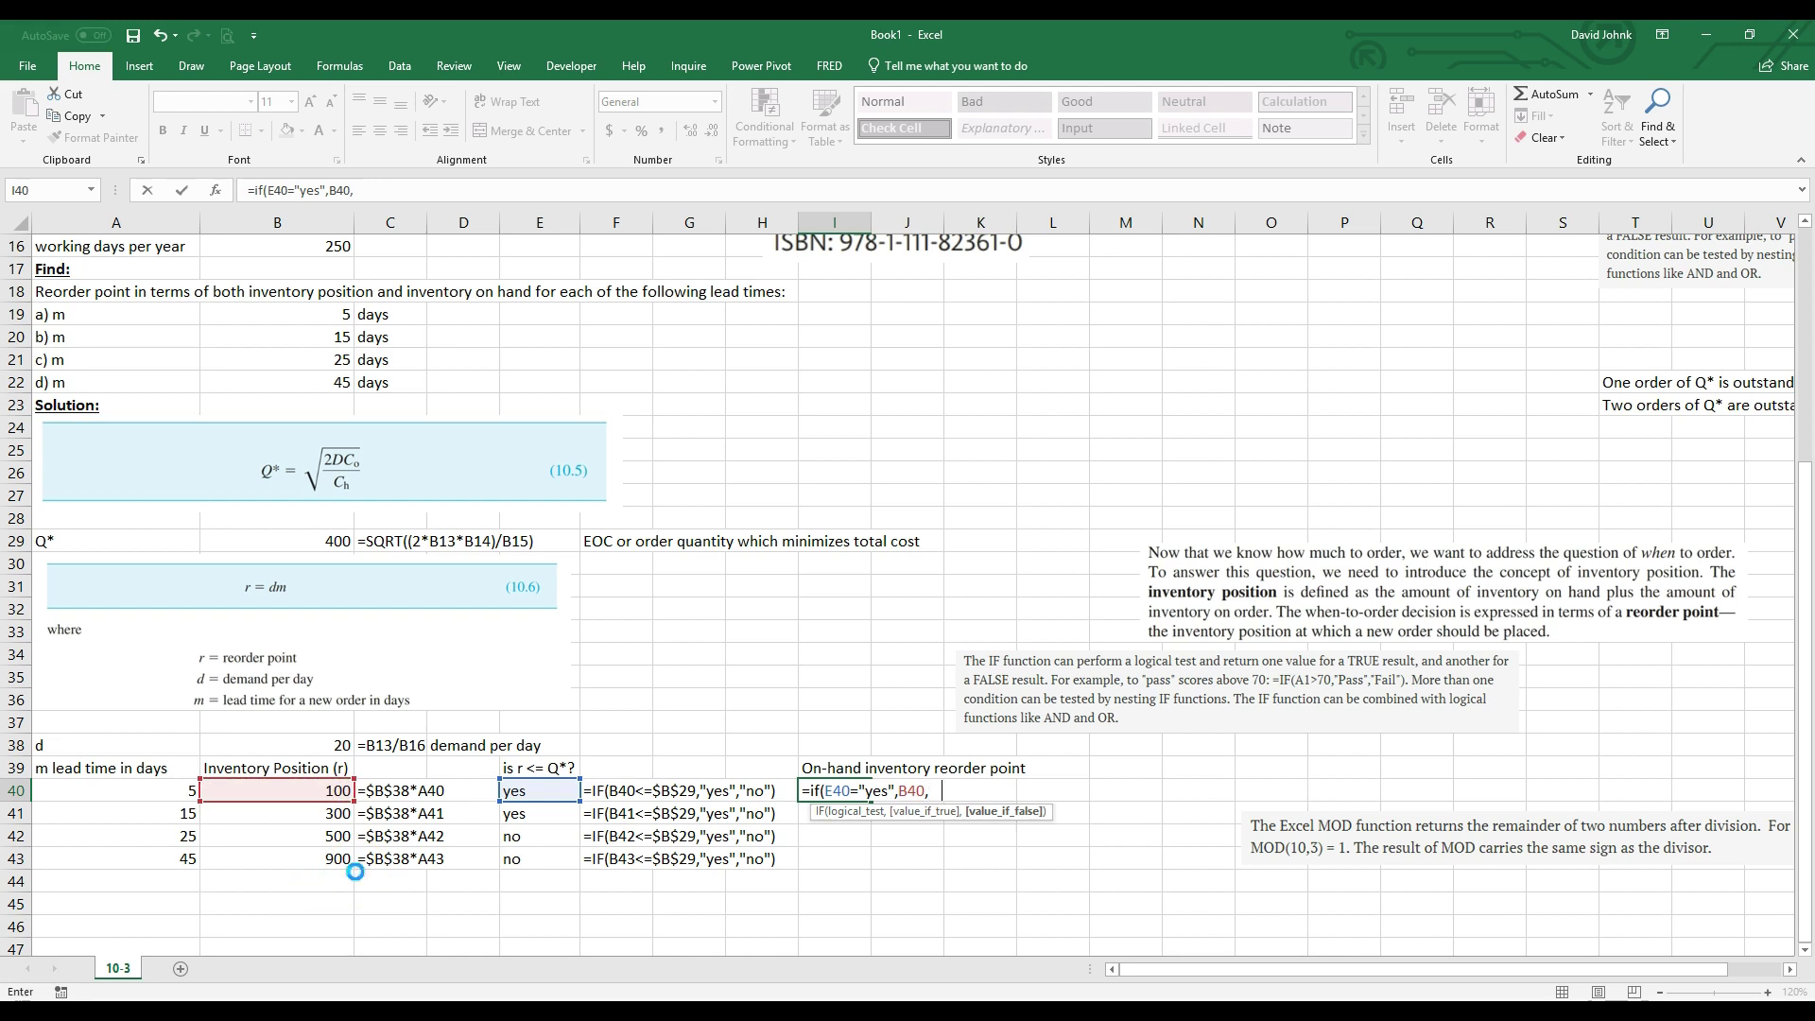
text(mod)
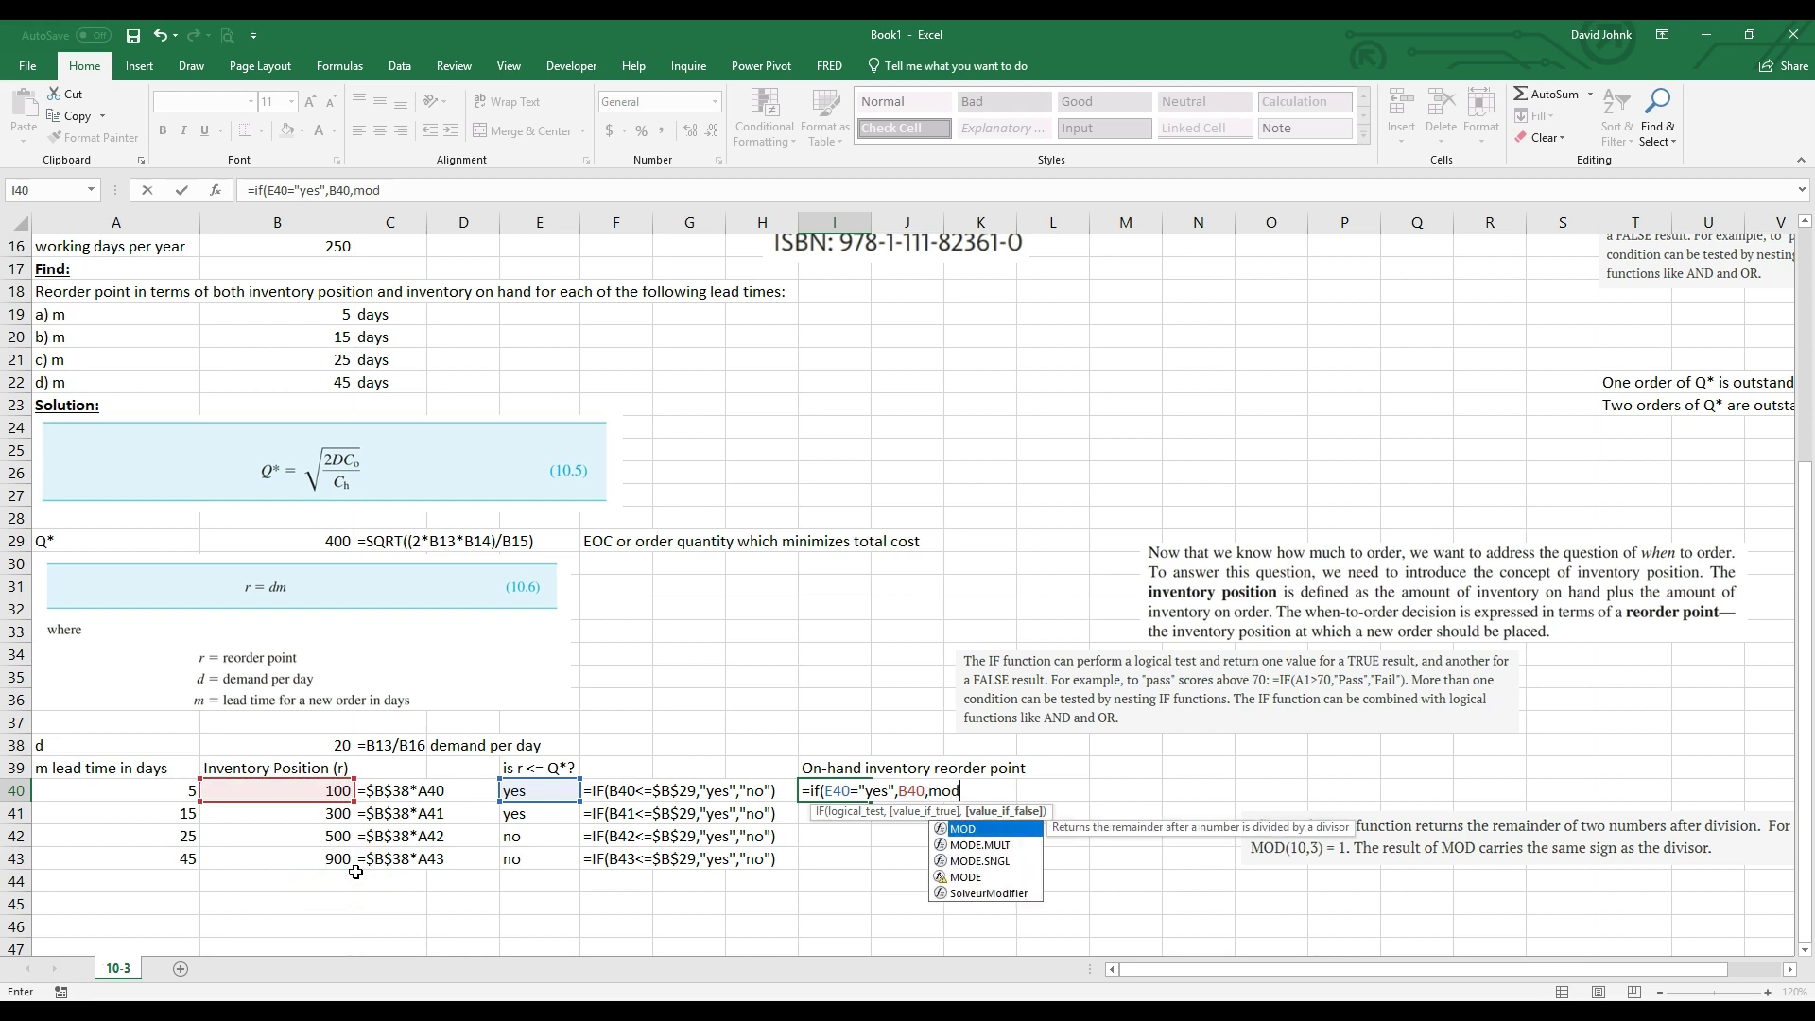
text(()
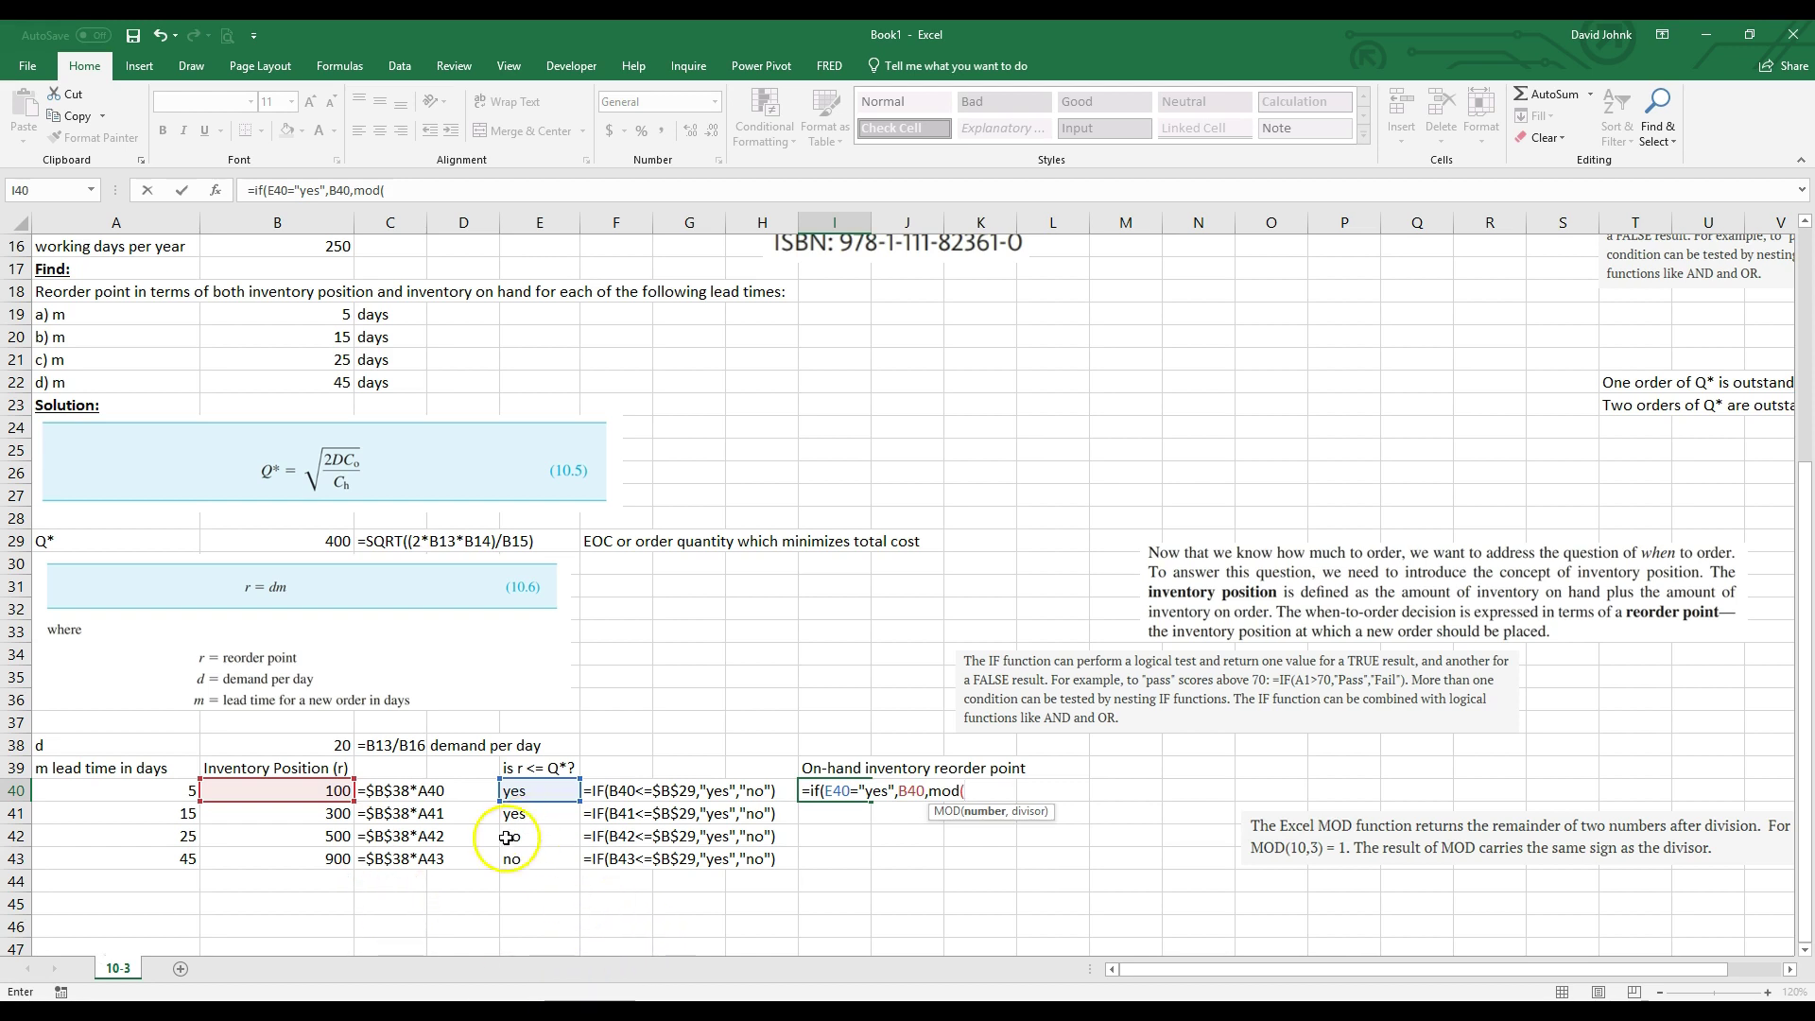
click(324, 792)
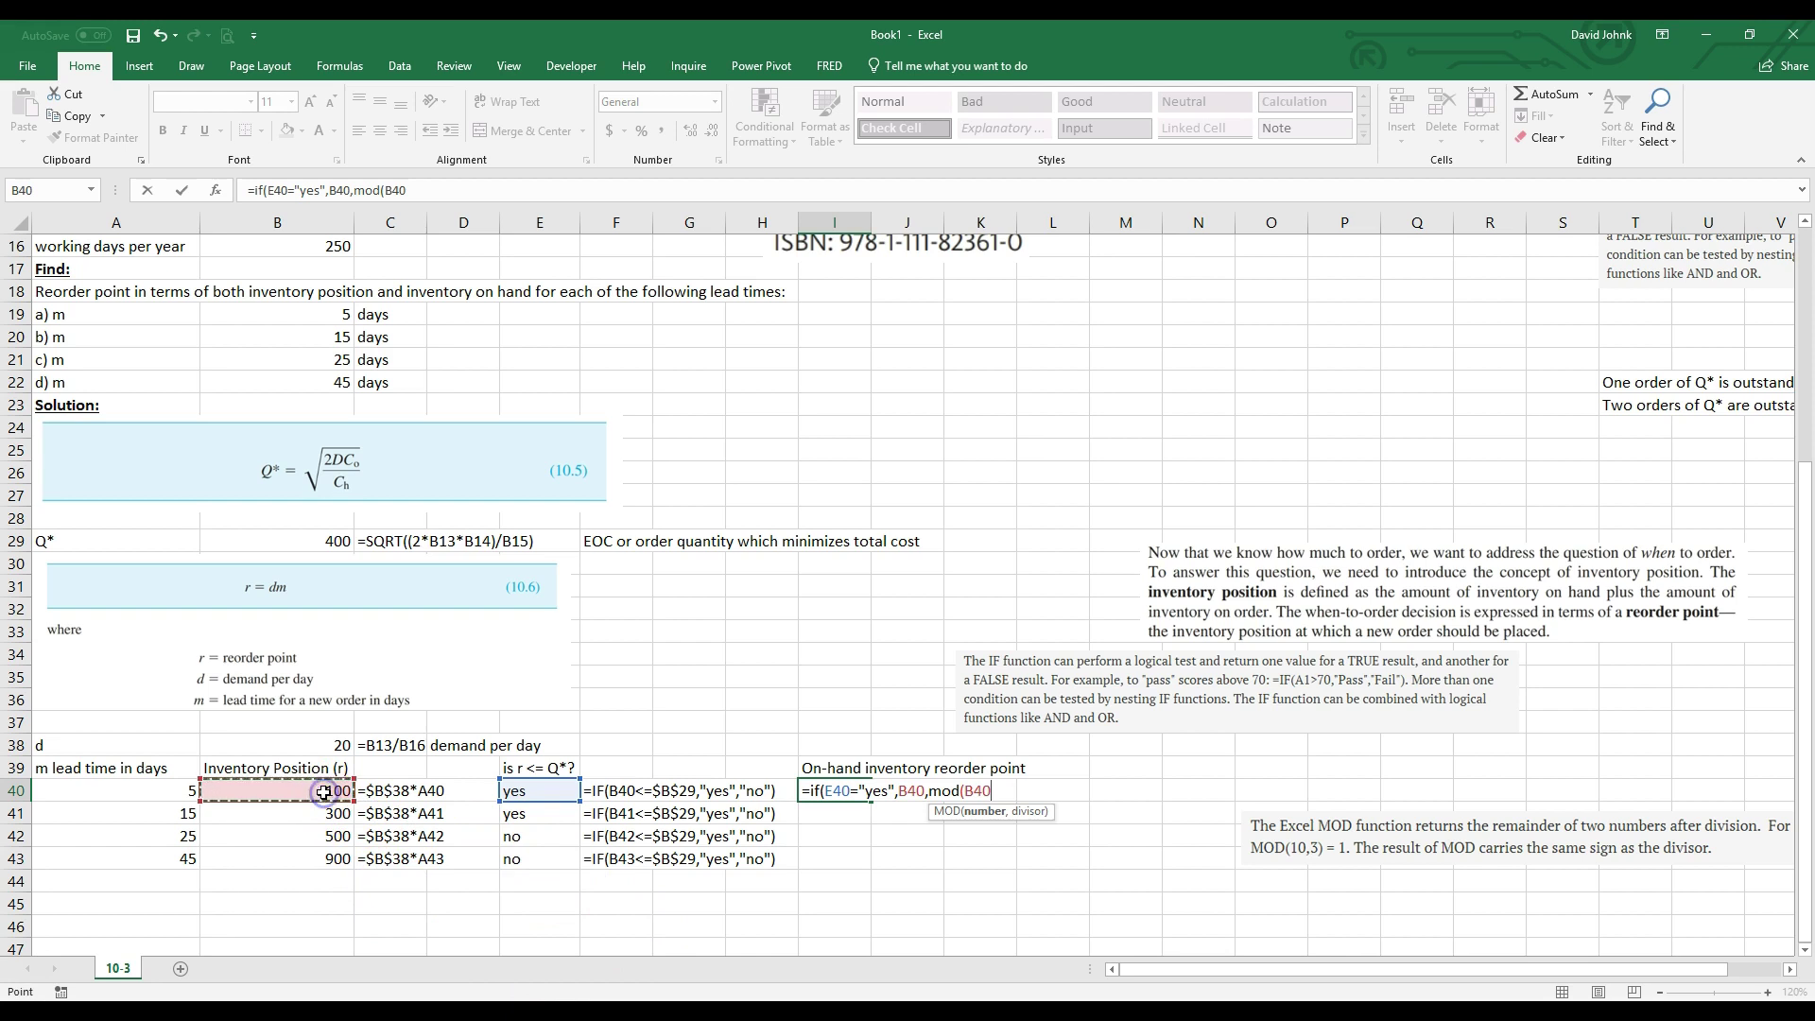
text(,)
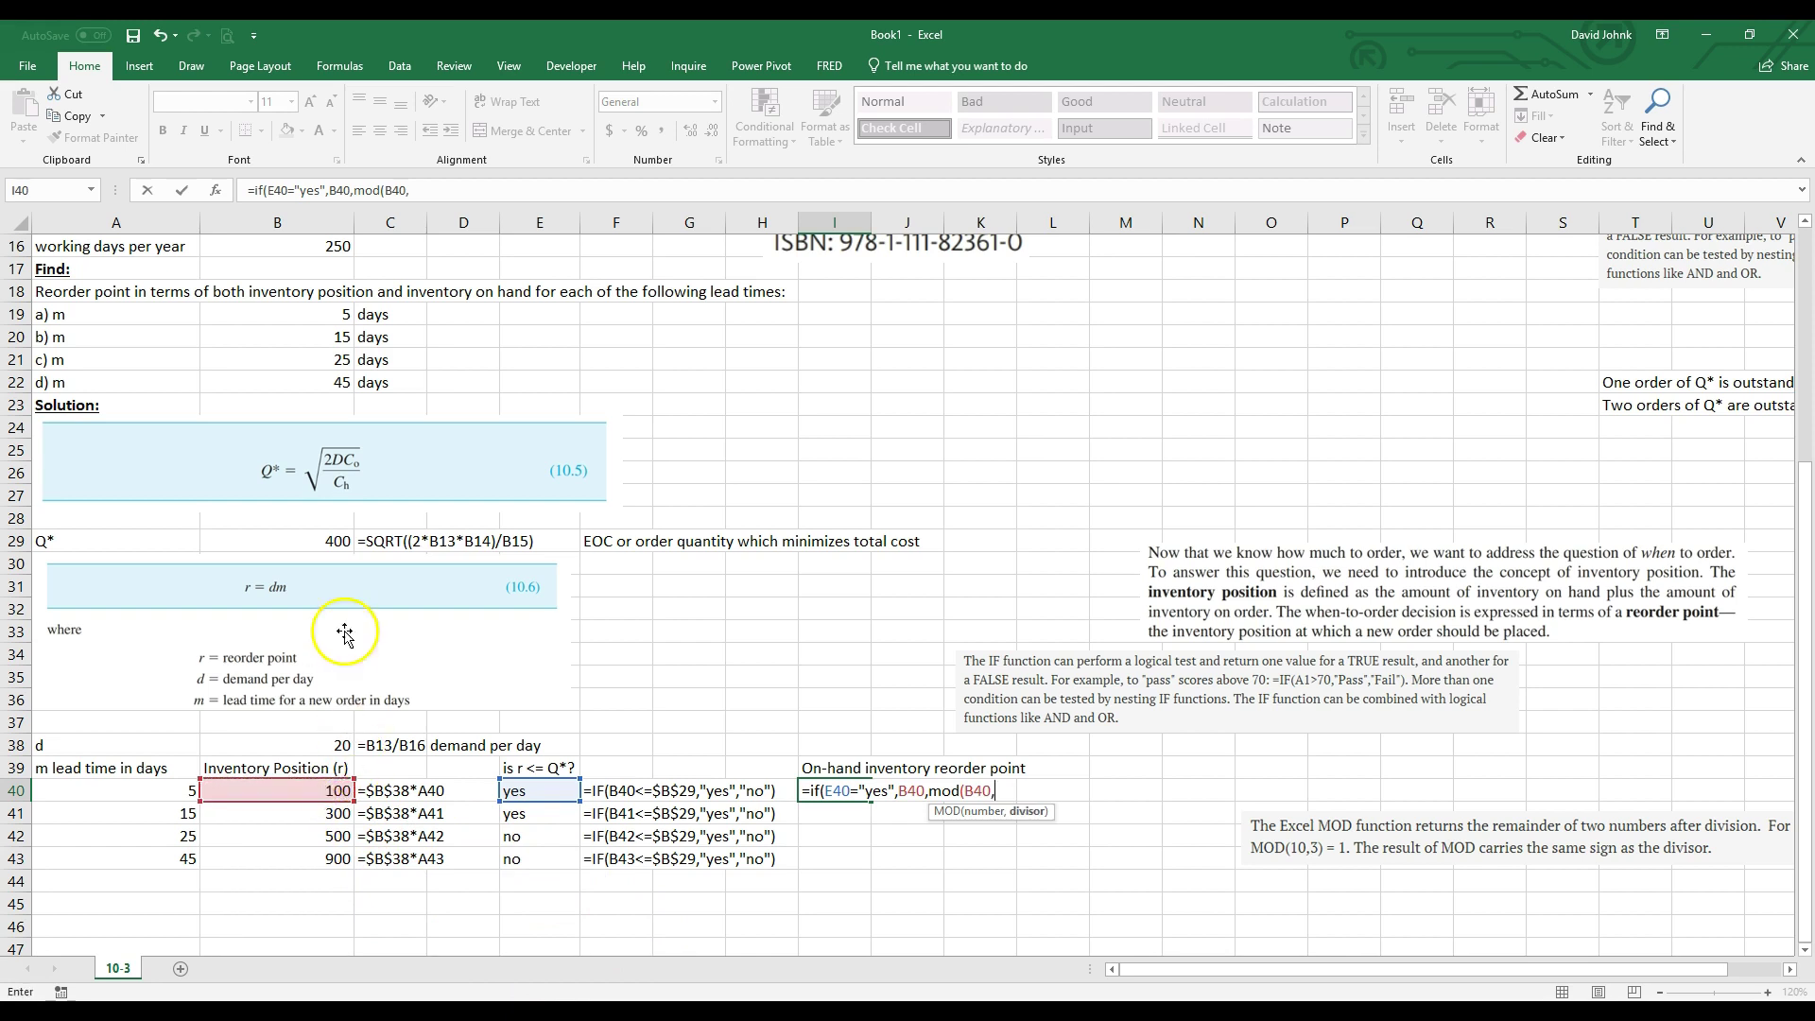
click(324, 544)
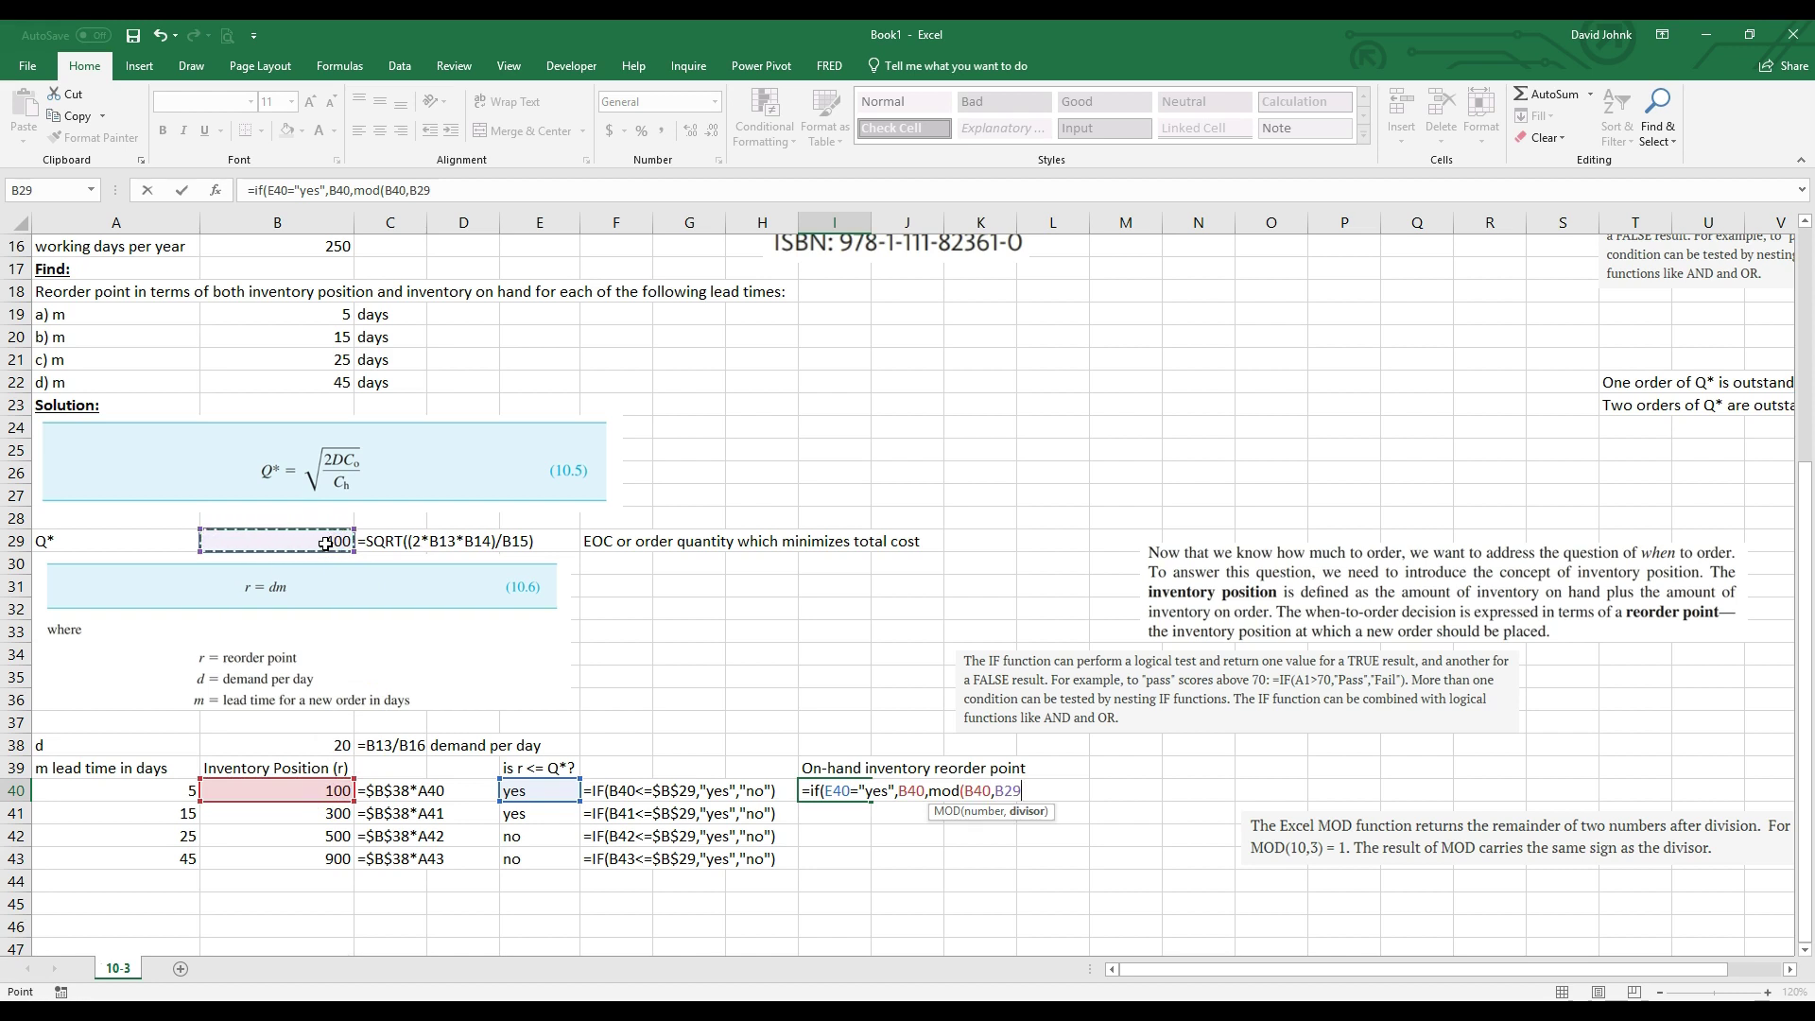
key(F4)
text())
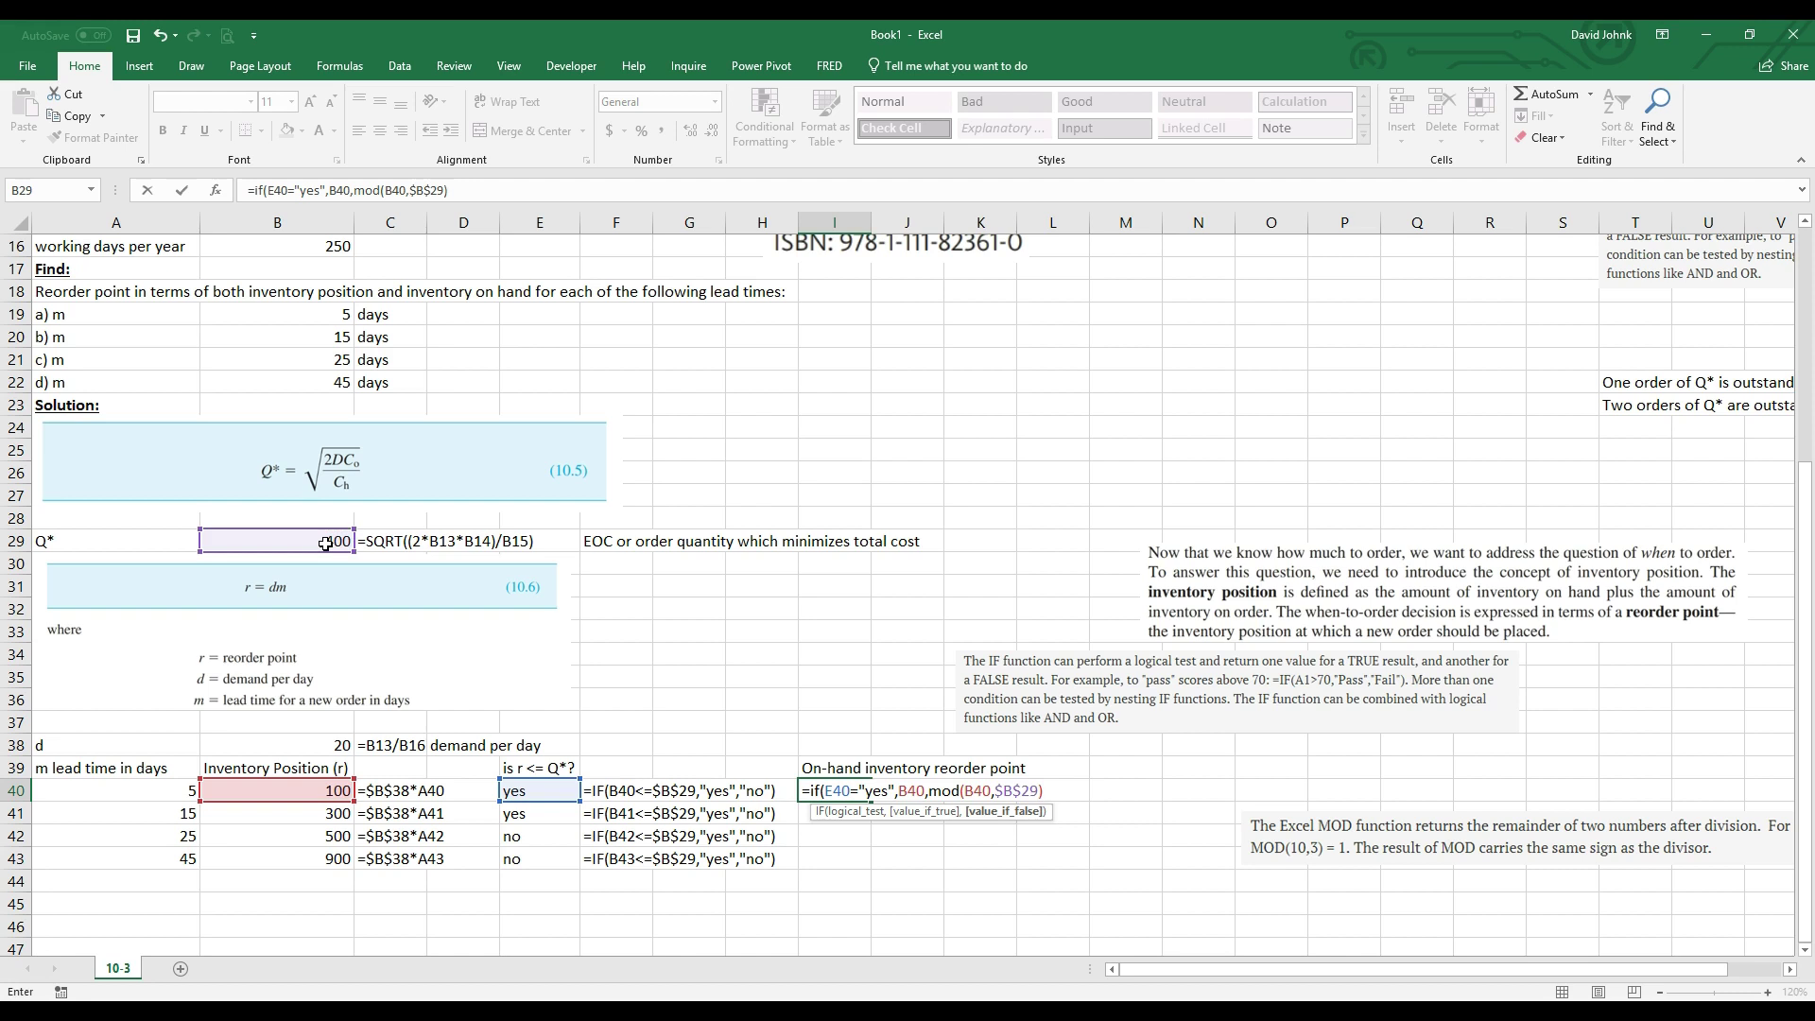
text())
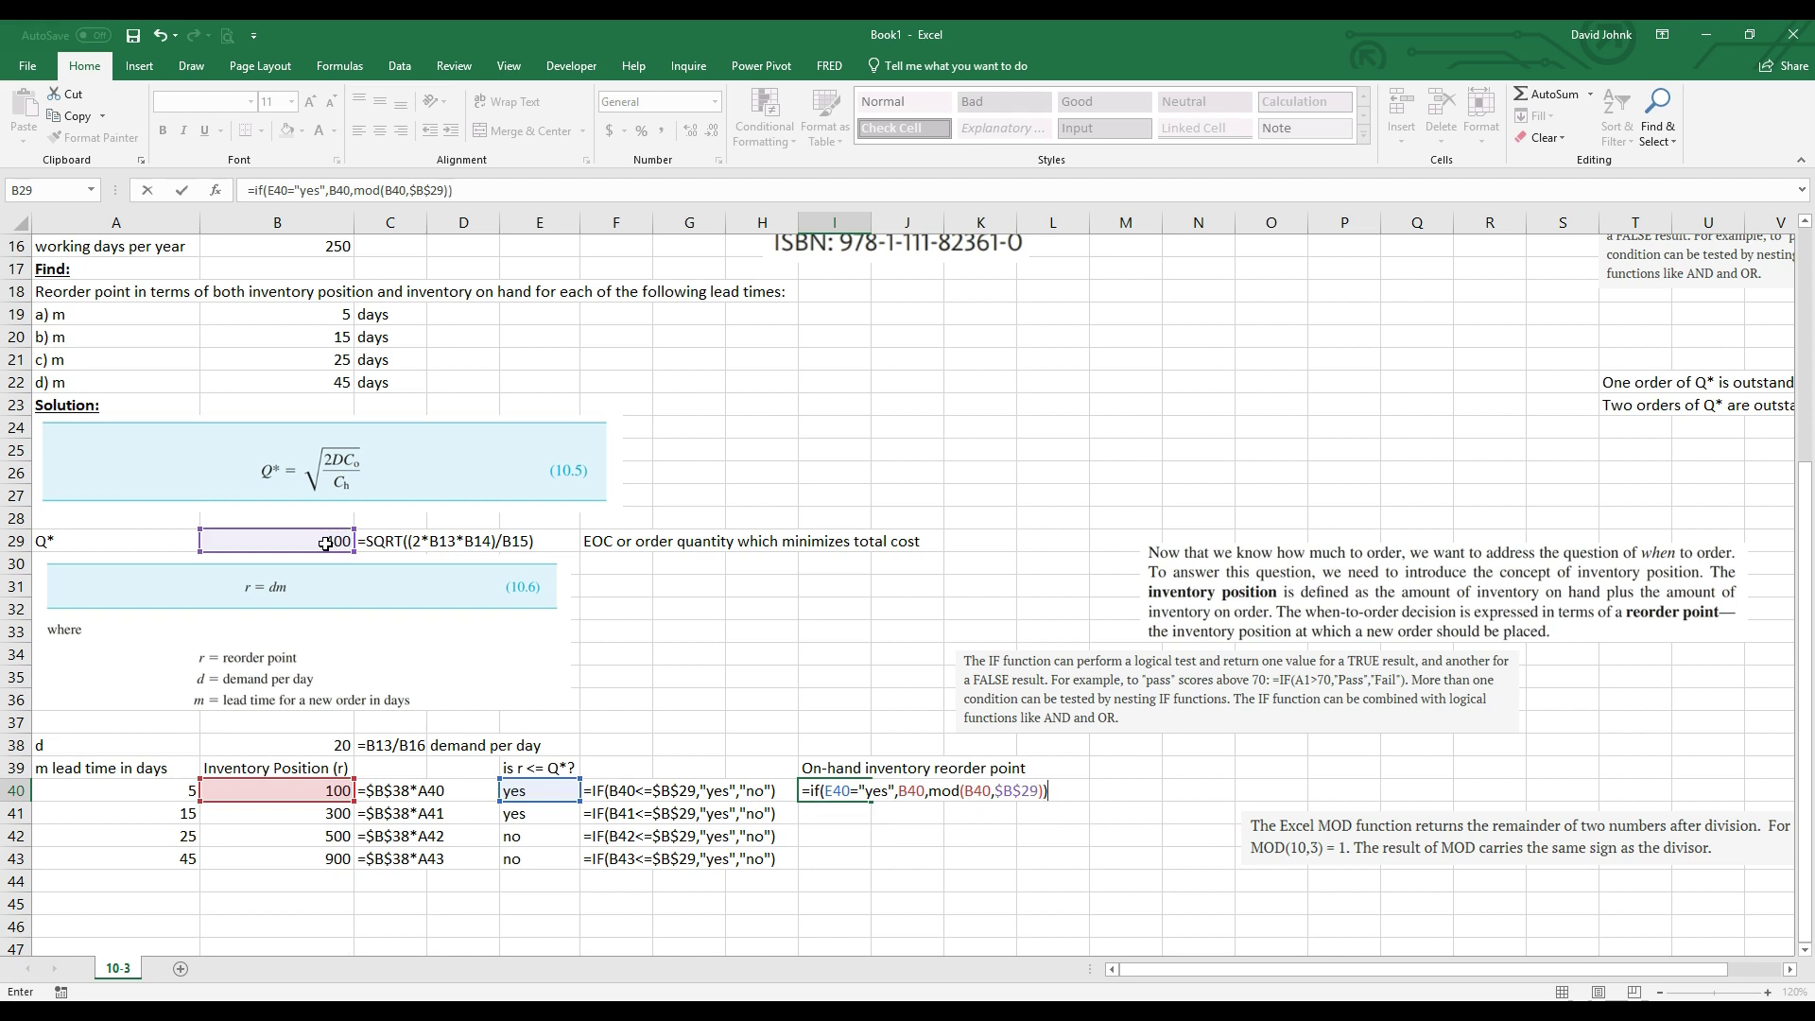
key(Return)
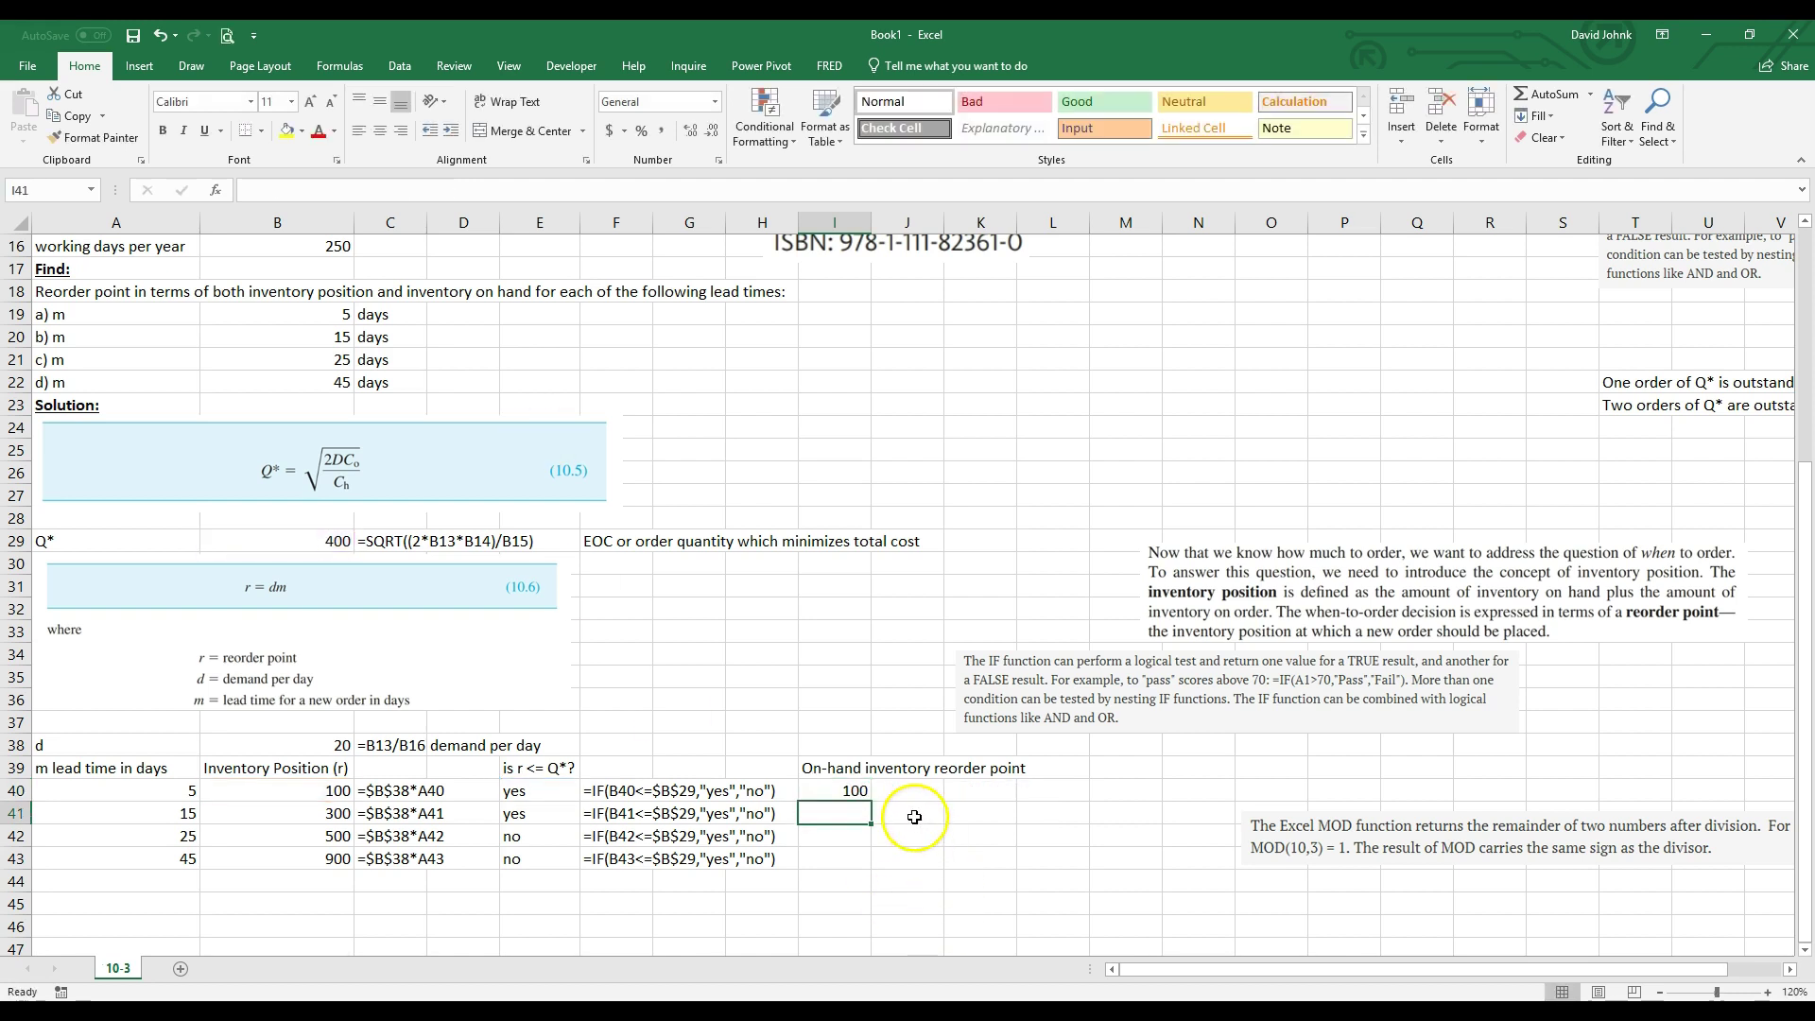
Fill the reorder point formula down to I43 (100, 300, 100, 100) and show its text in J40:J43
click(856, 792)
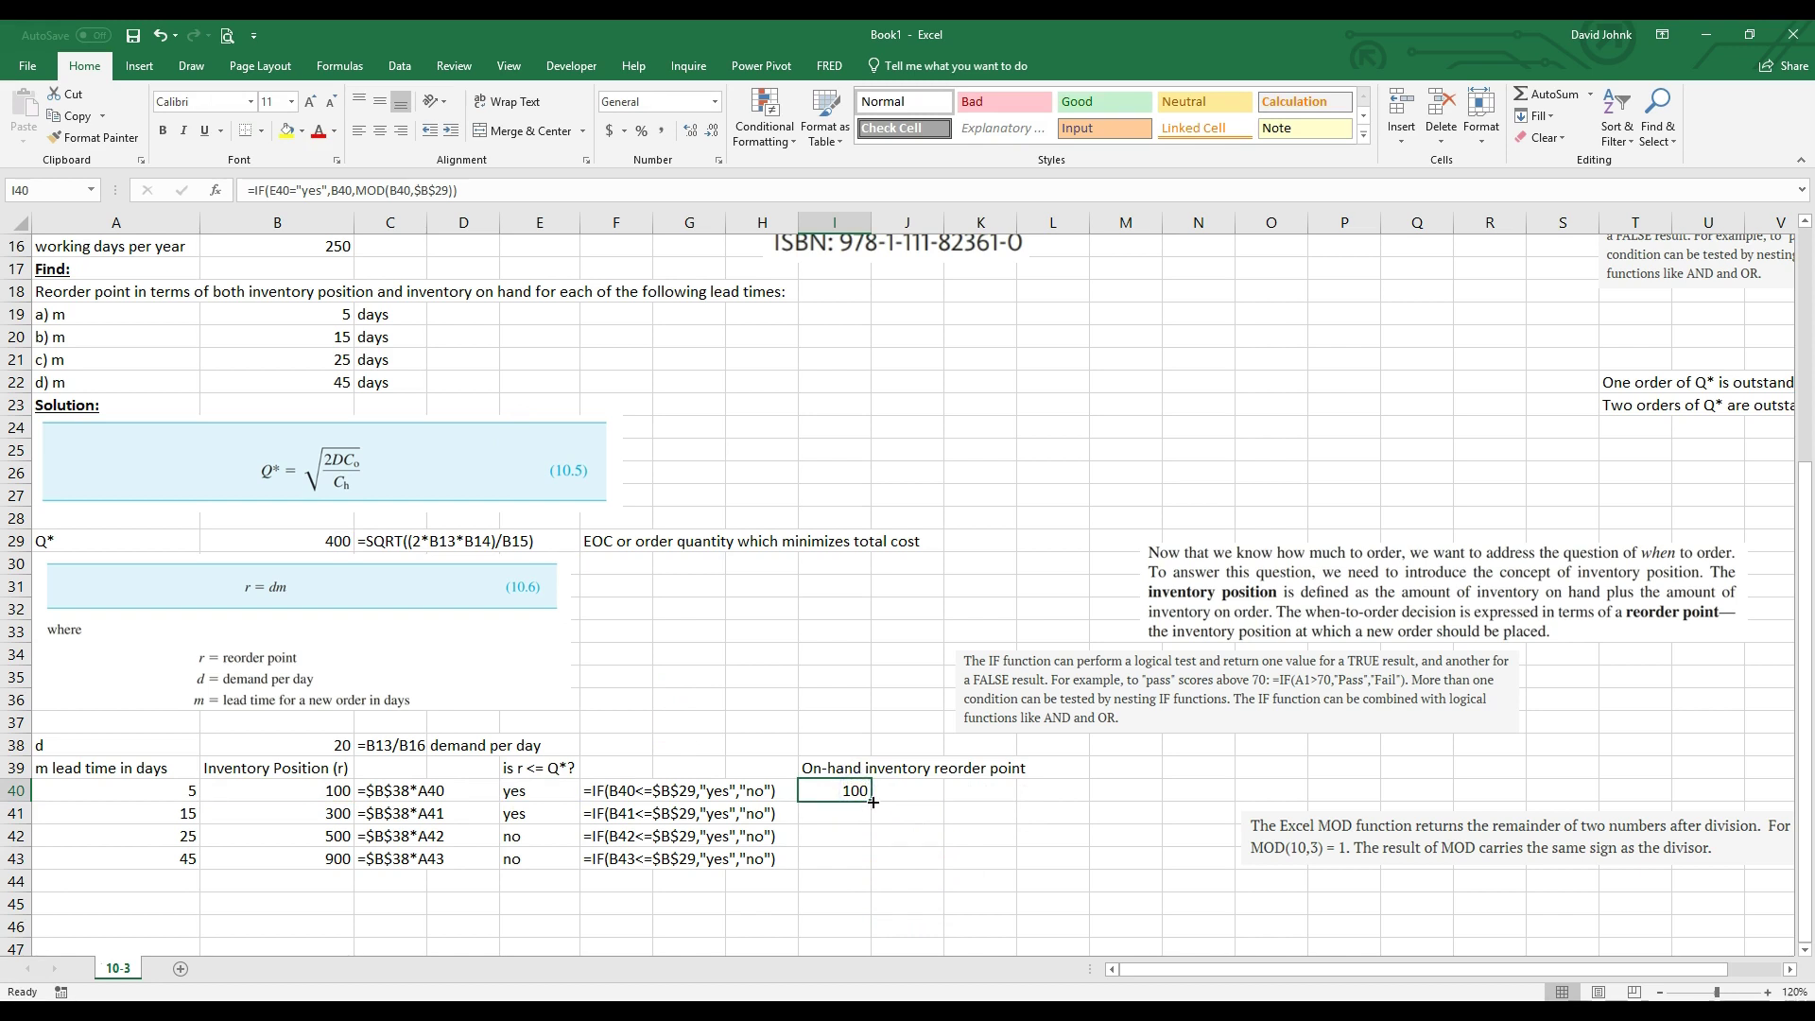
double_click(873, 802)
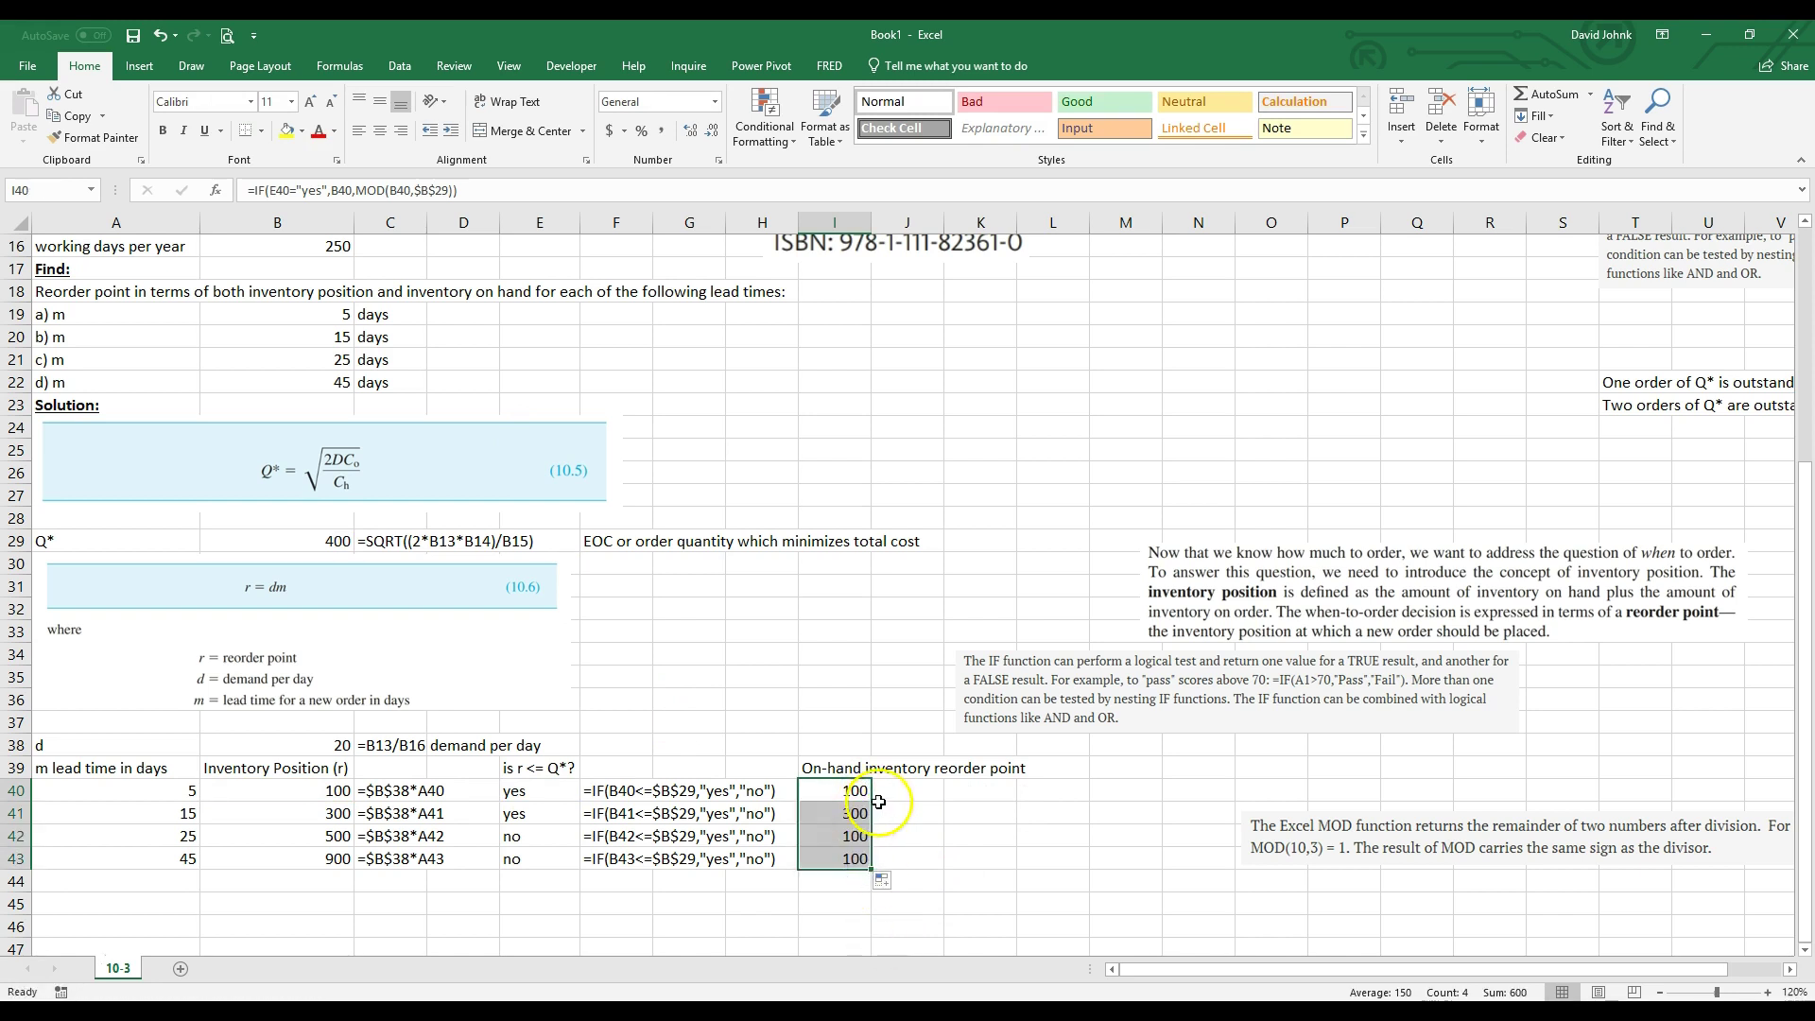
click(601, 790)
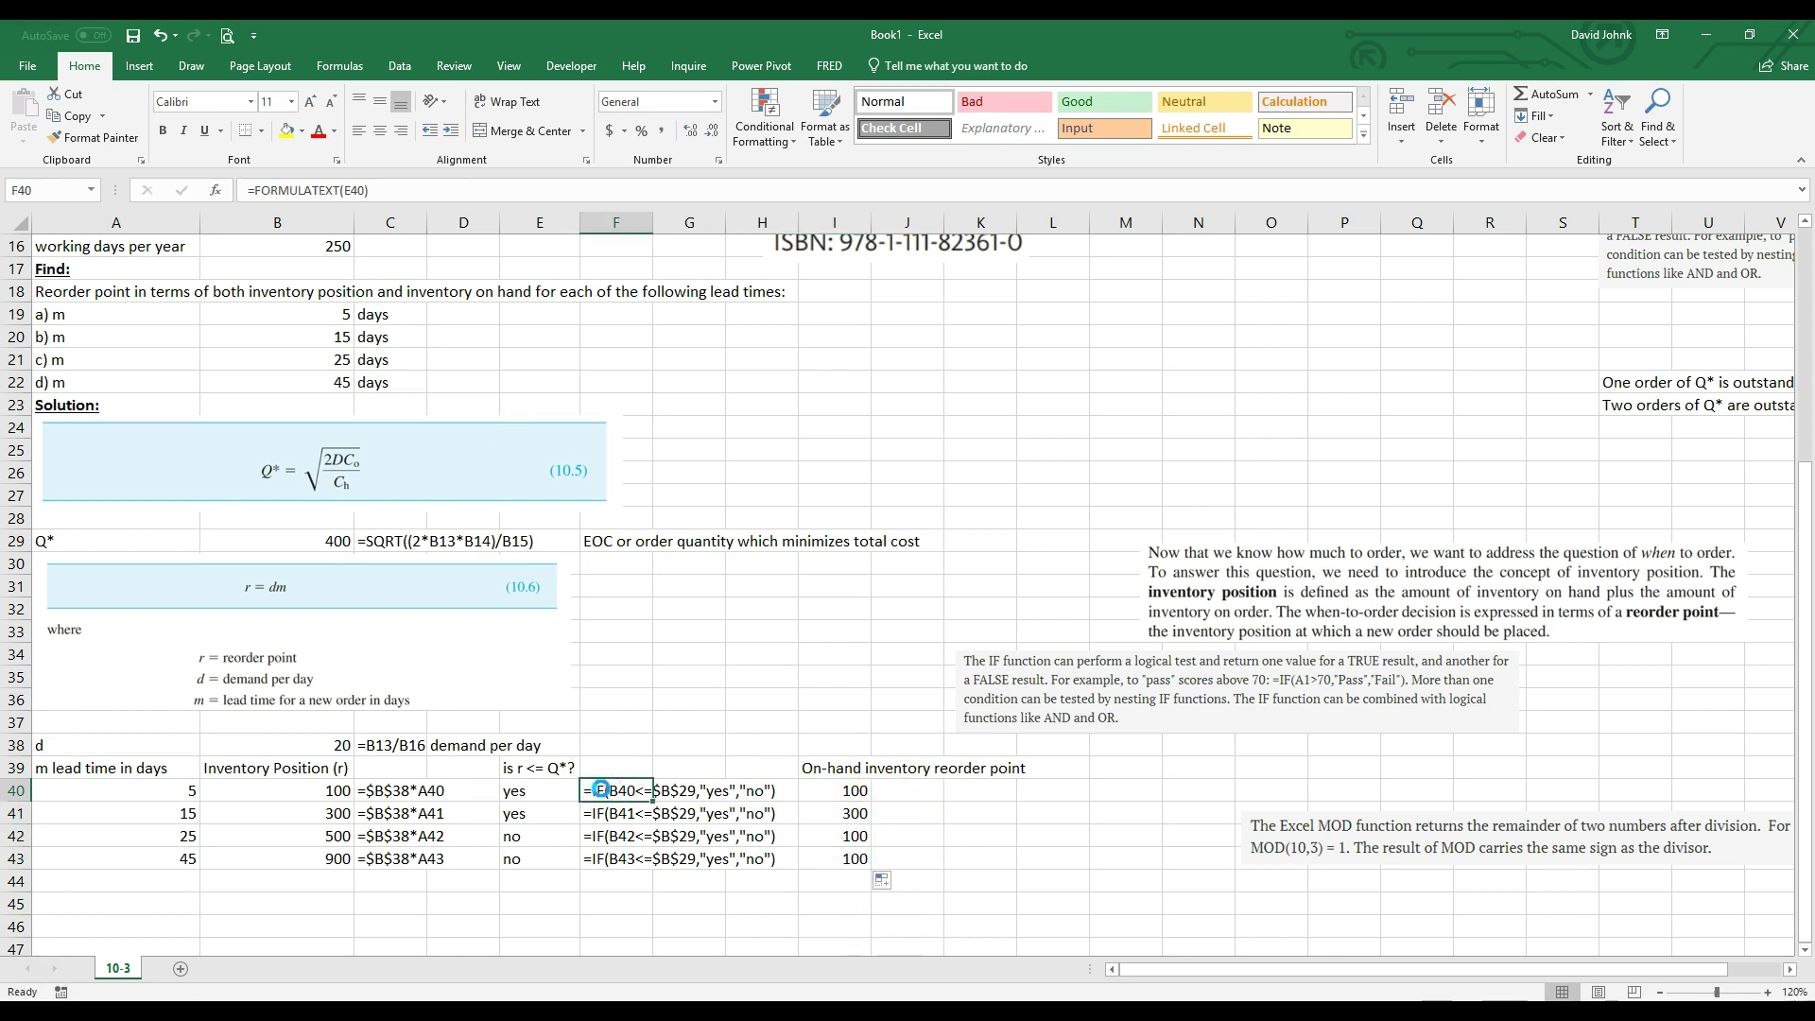
key(ctrl+c)
click(903, 792)
key(ctrl+v)
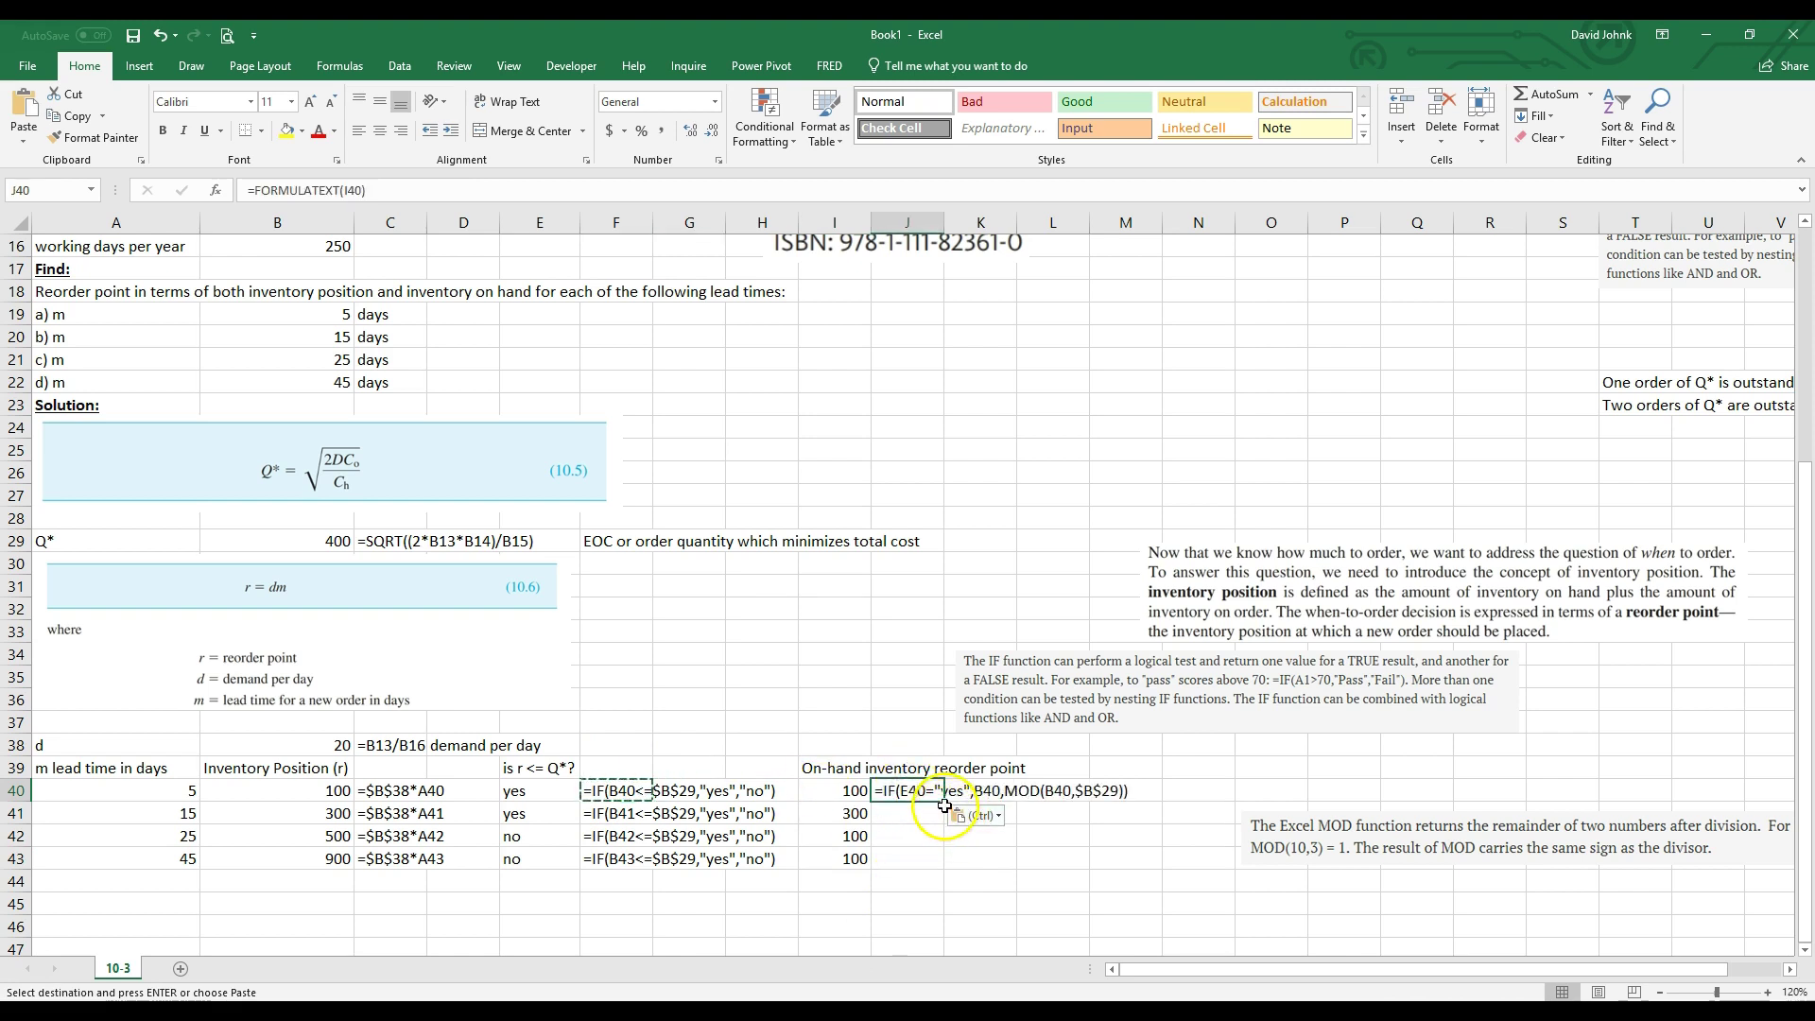
drag(944, 804, 916, 885)
click(832, 903)
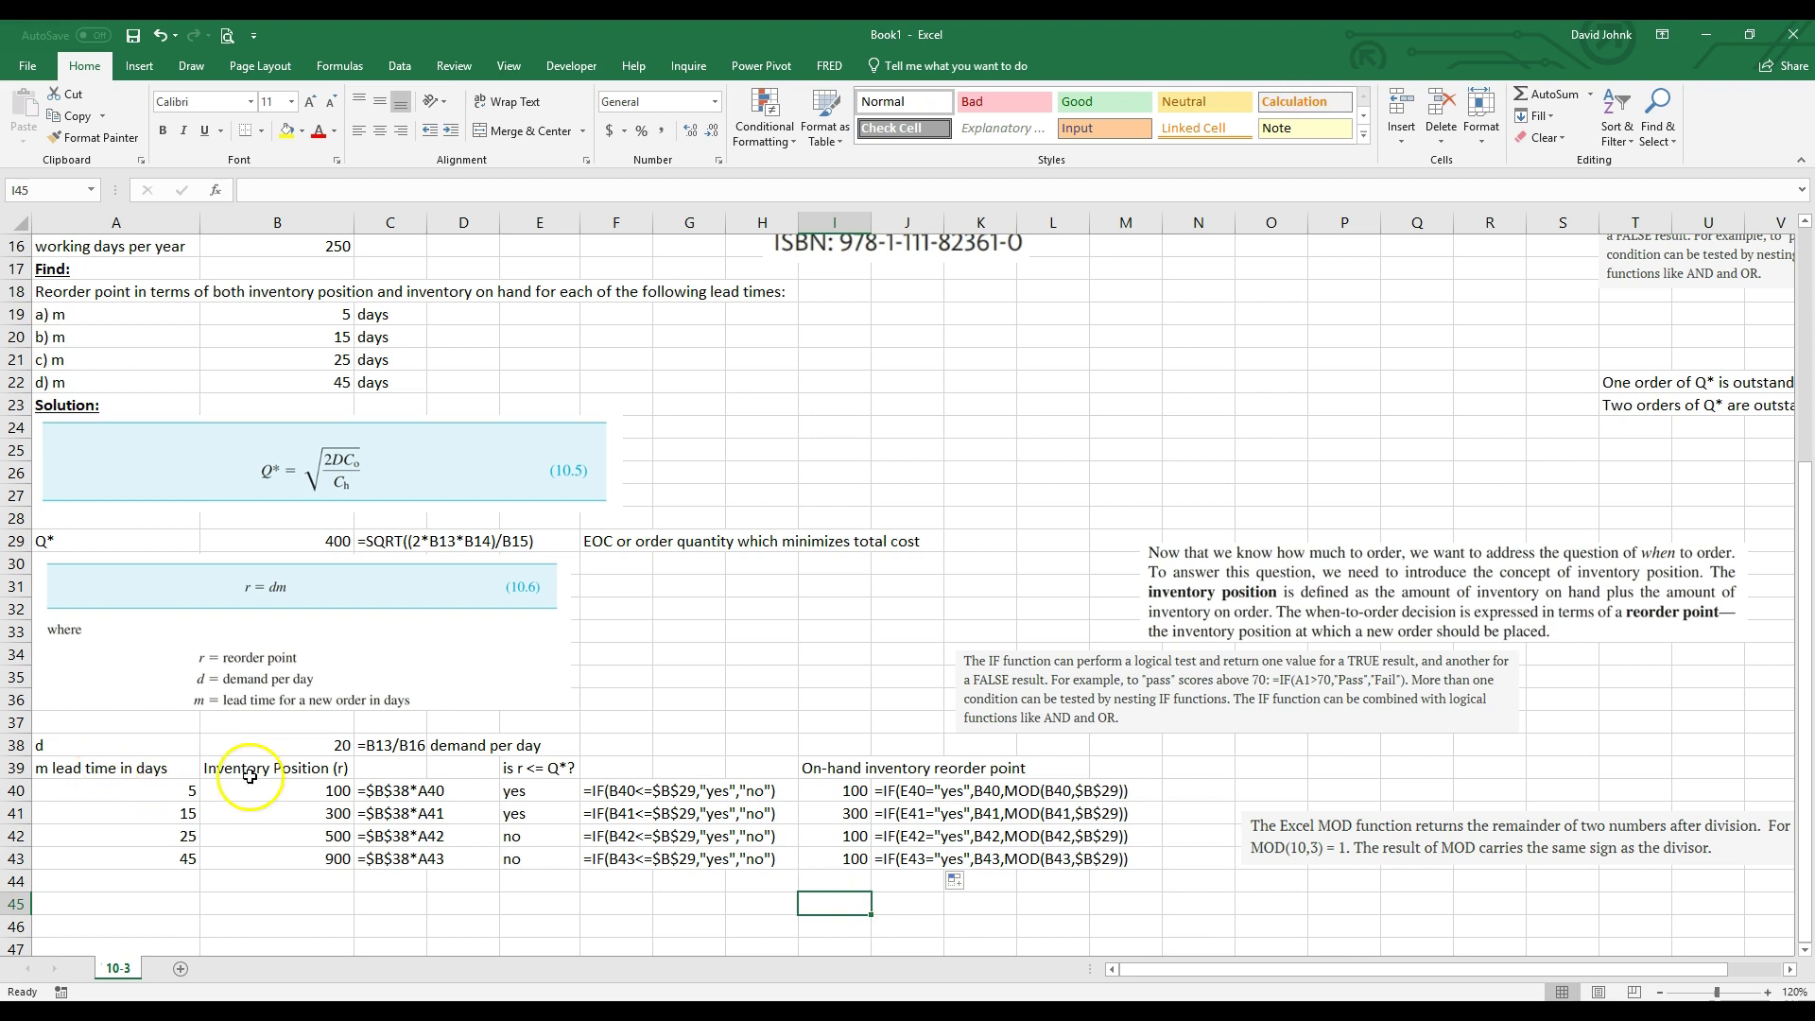
drag(115, 766, 280, 856)
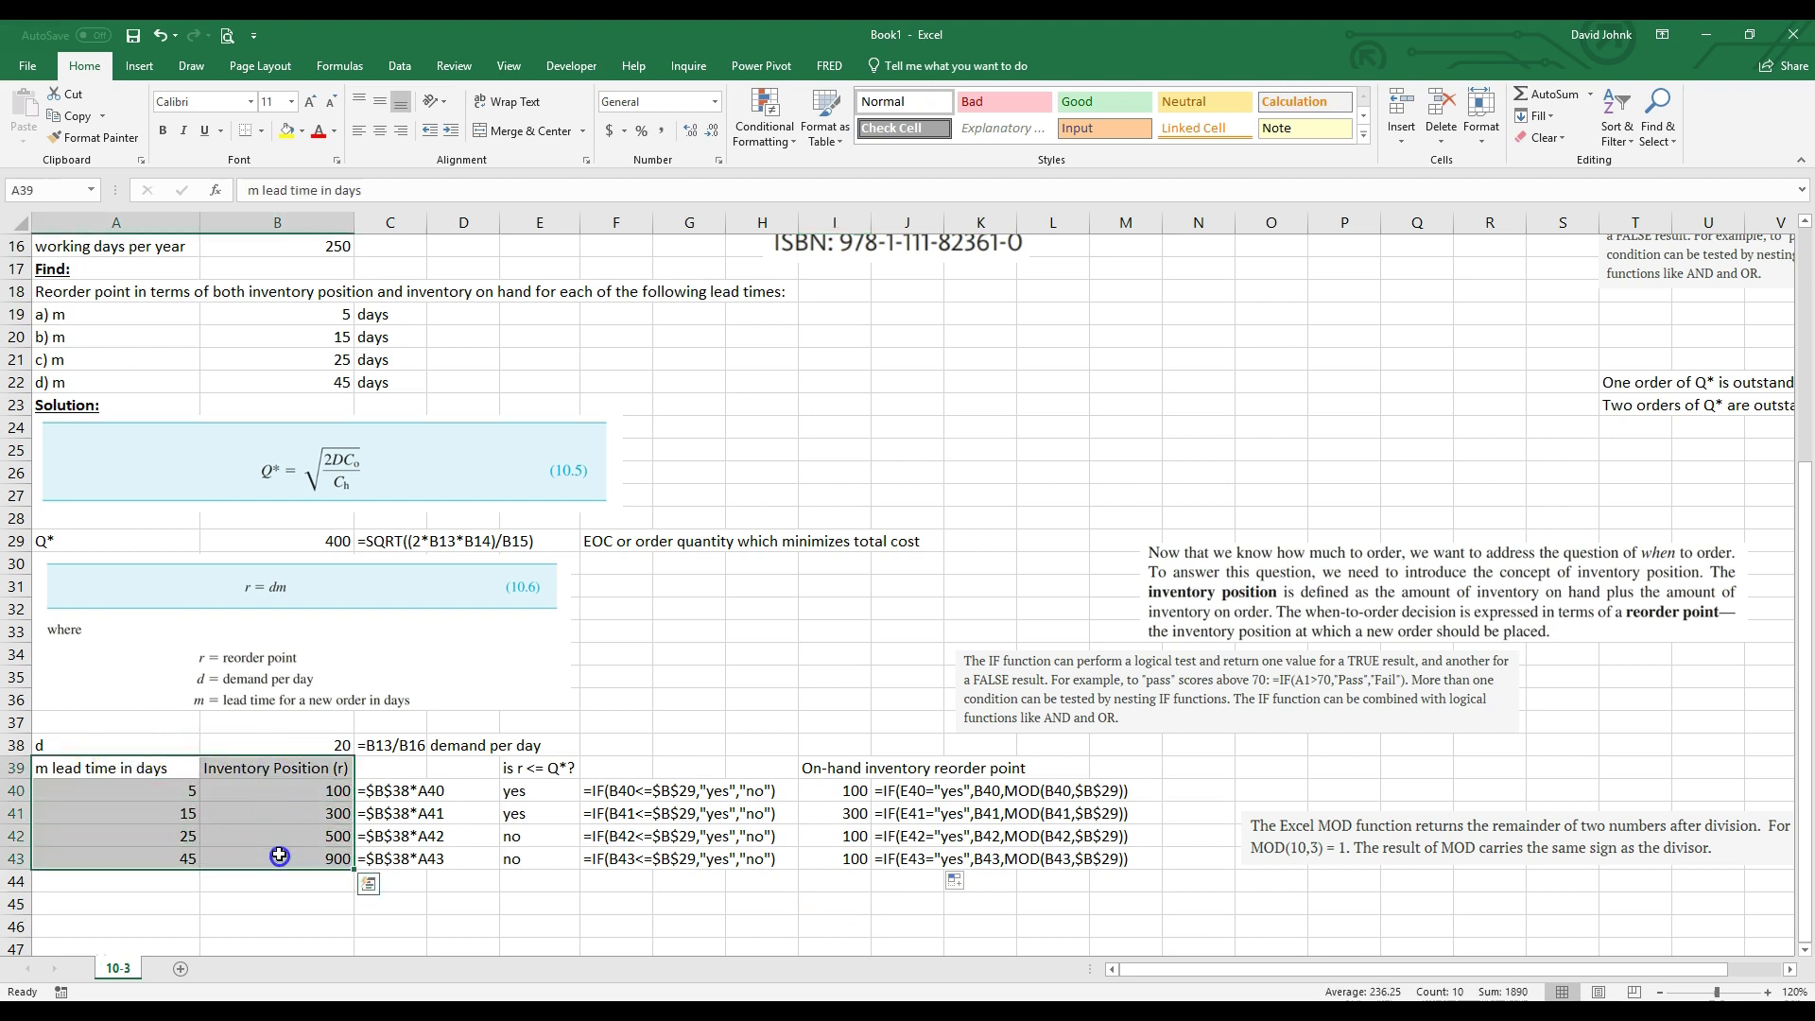
Shade A39:B43, I39:I43 and J39:L39 yellow
click(287, 130)
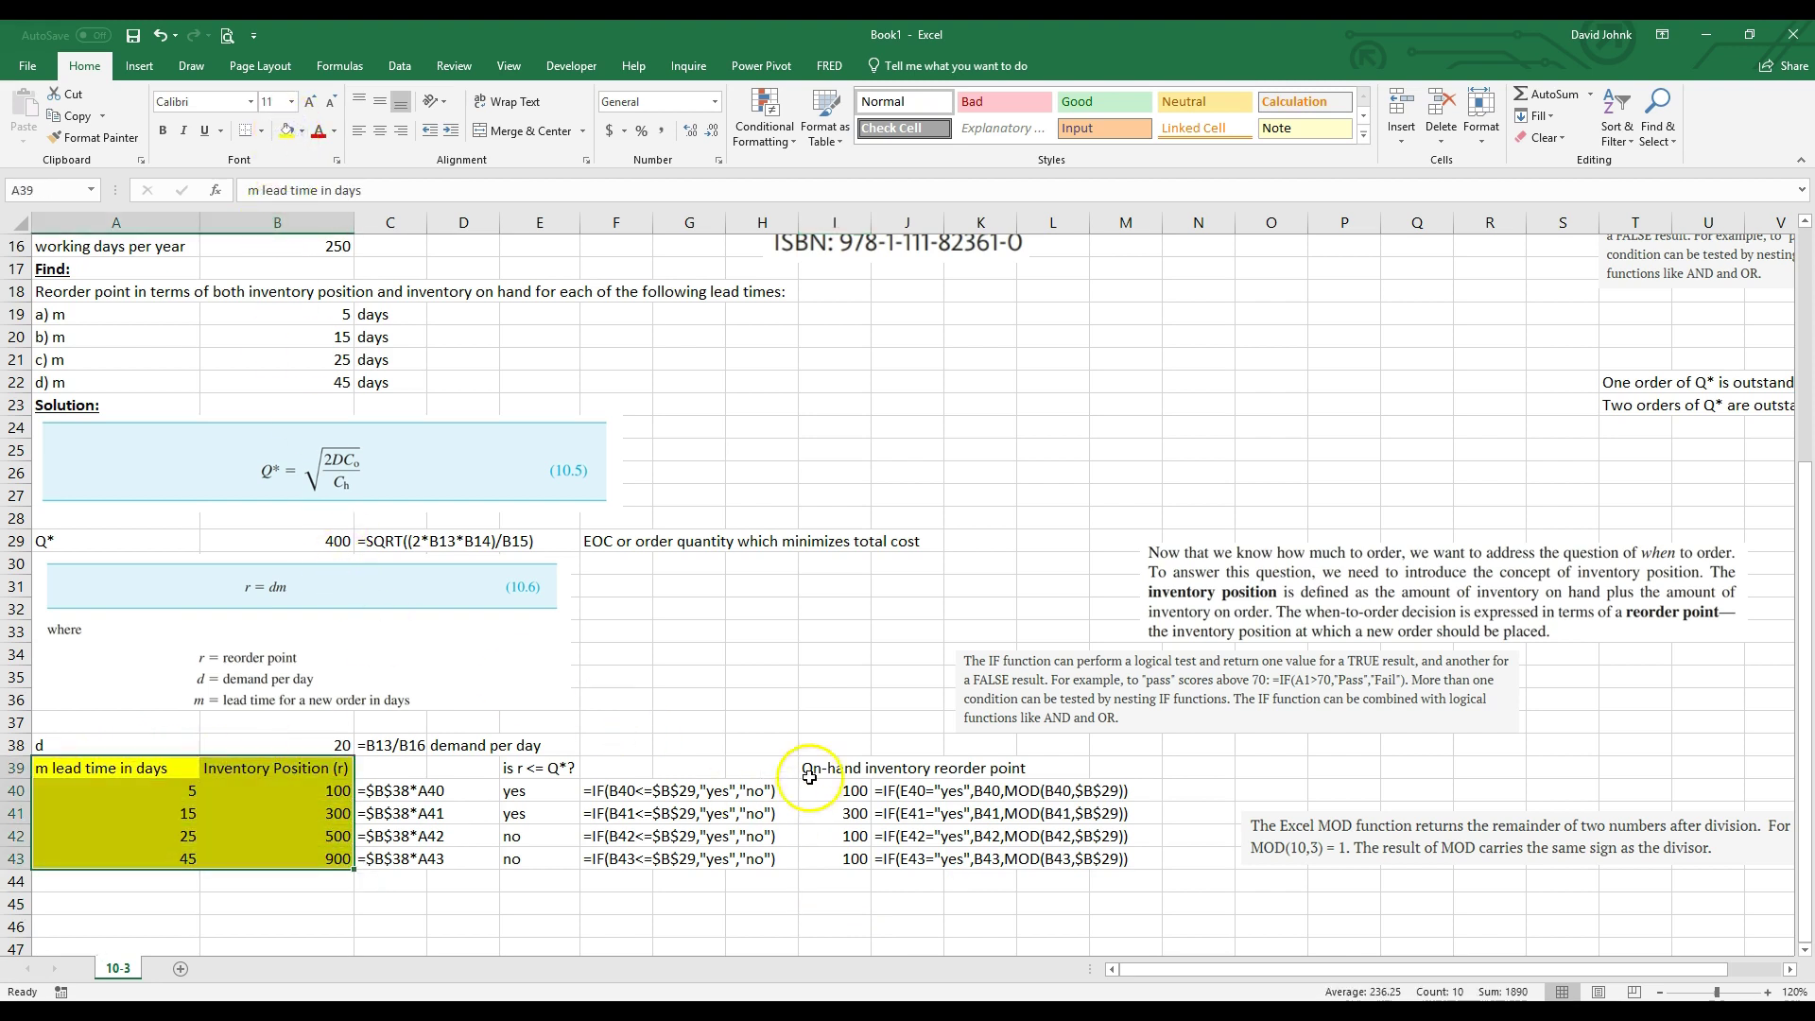
drag(810, 775, 837, 856)
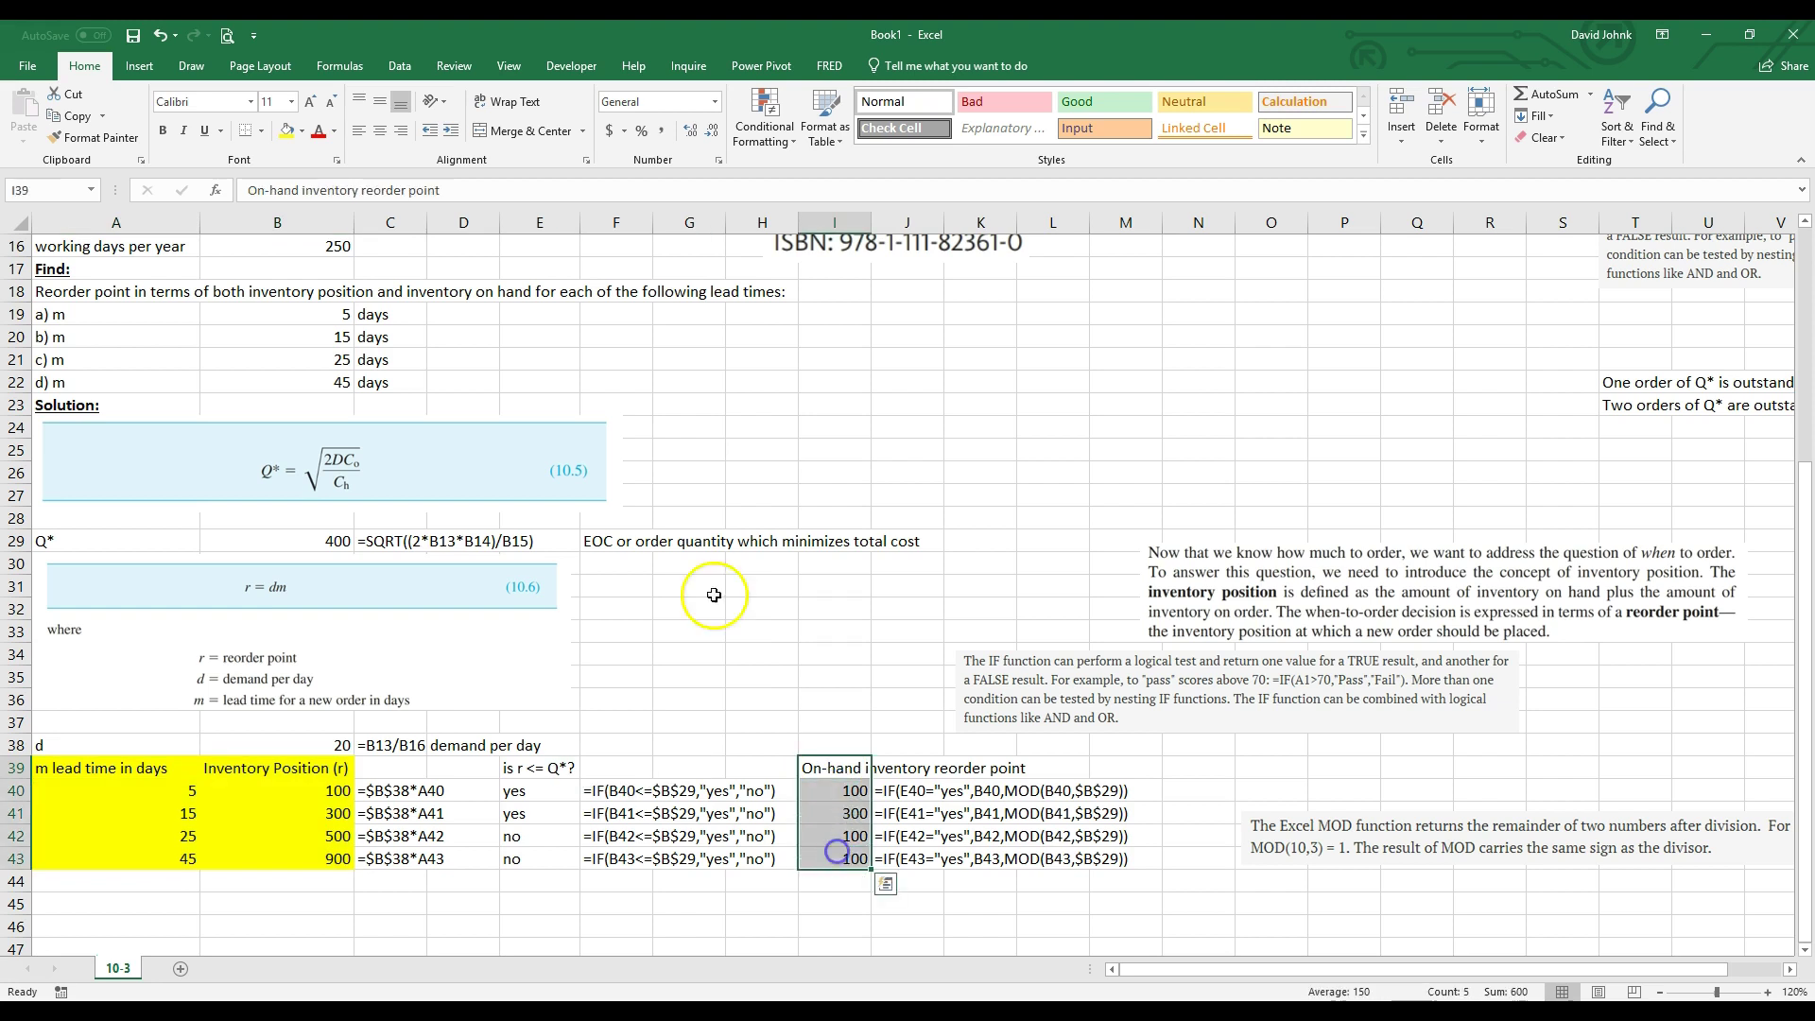
click(291, 128)
drag(884, 769, 1026, 773)
click(287, 130)
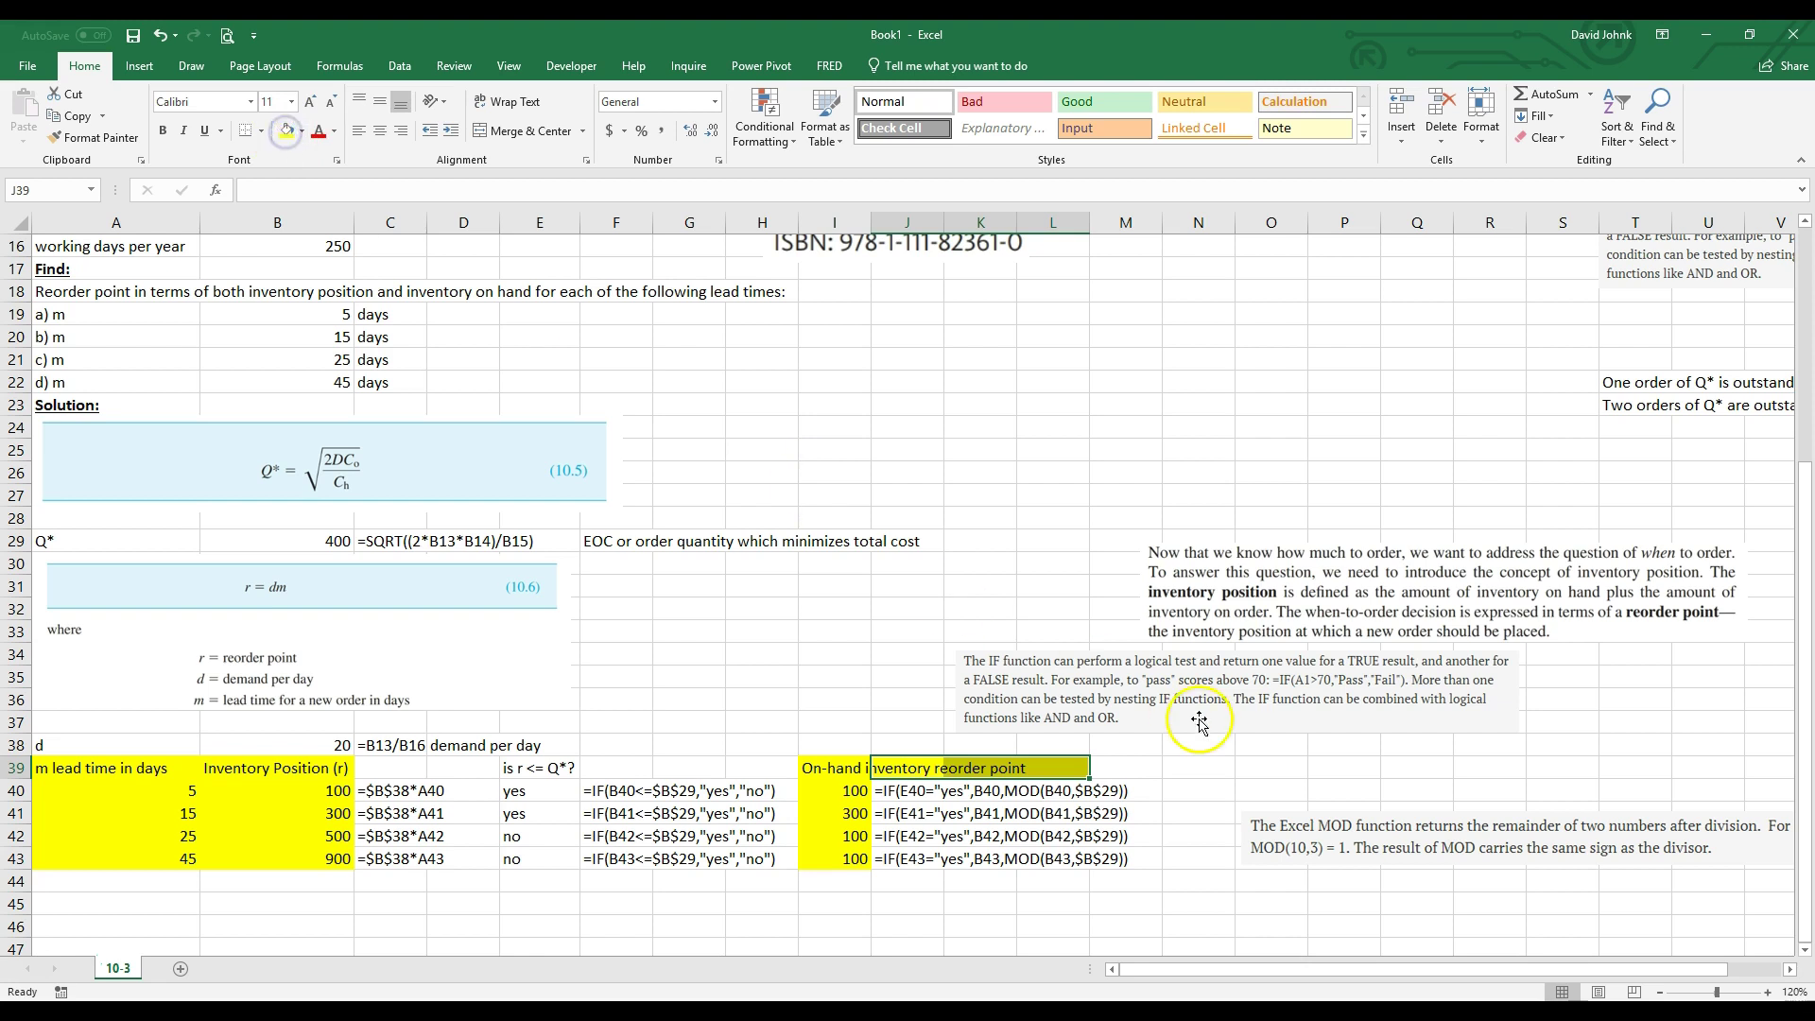
Move the two outstanding-order notes (500 - 400 = 100, 900 - 2(400) = 100) into B44:B45
click(1621, 383)
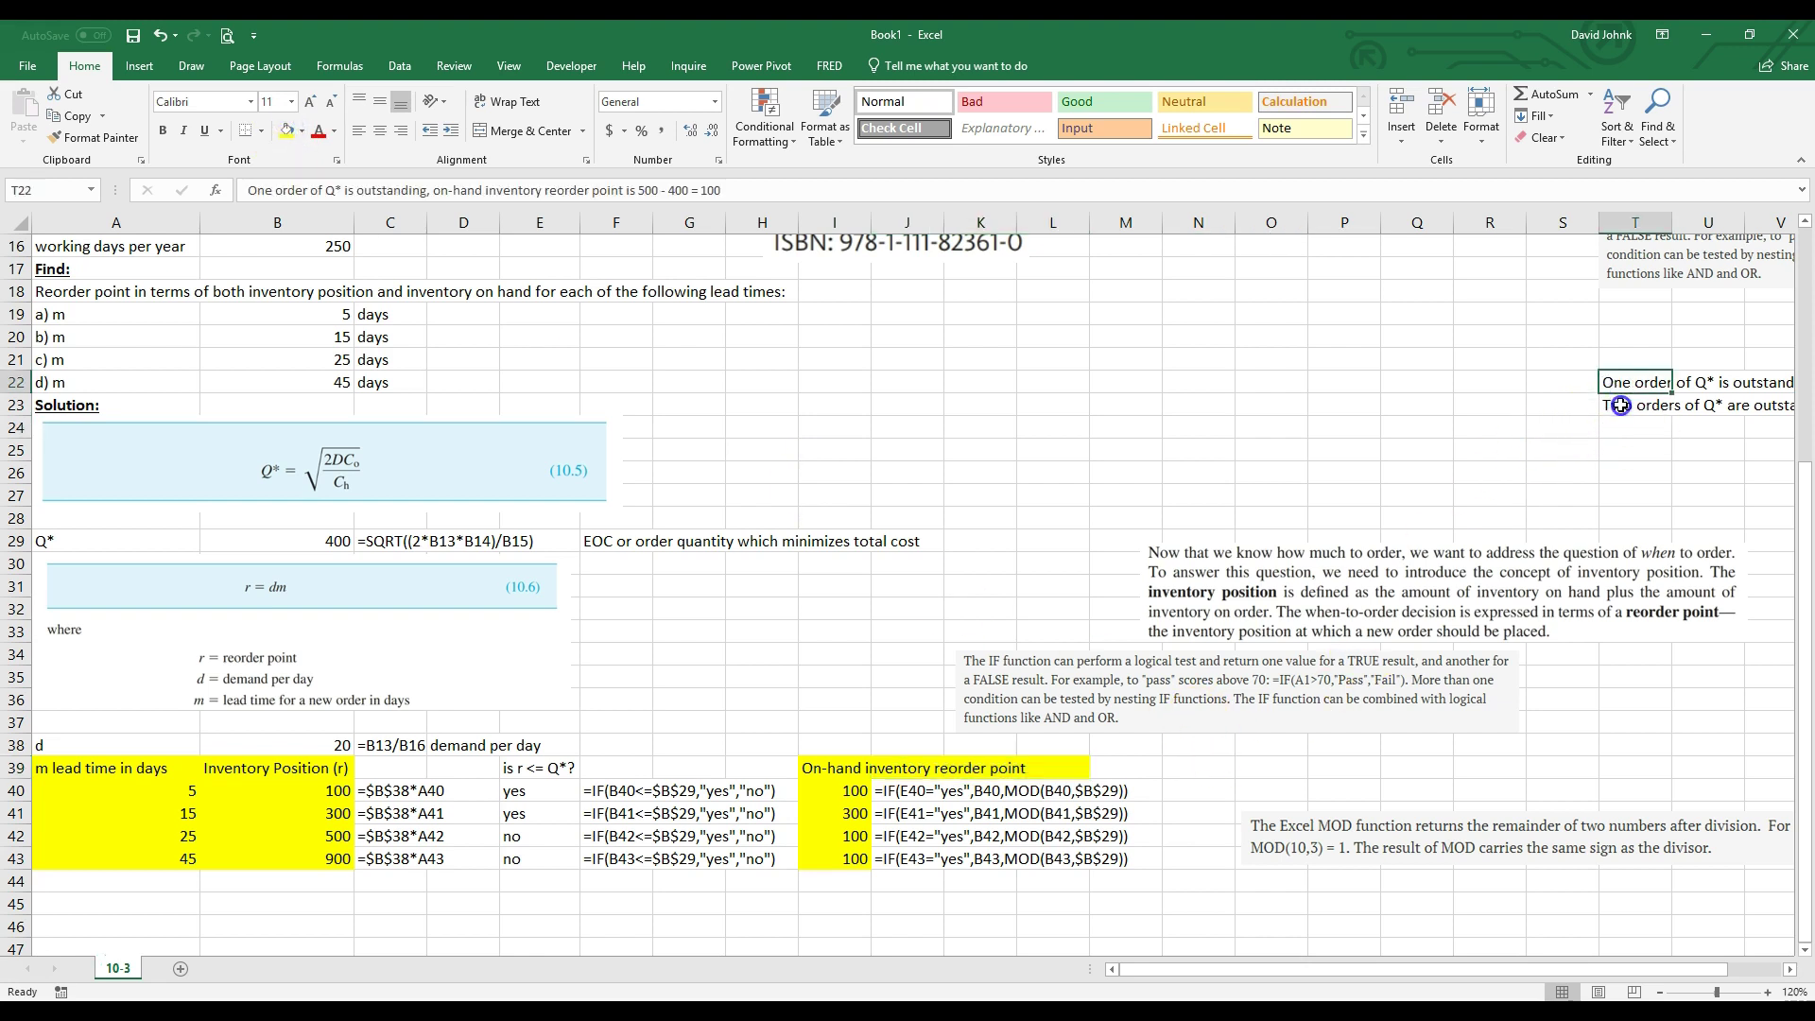
shift+click(1620, 404)
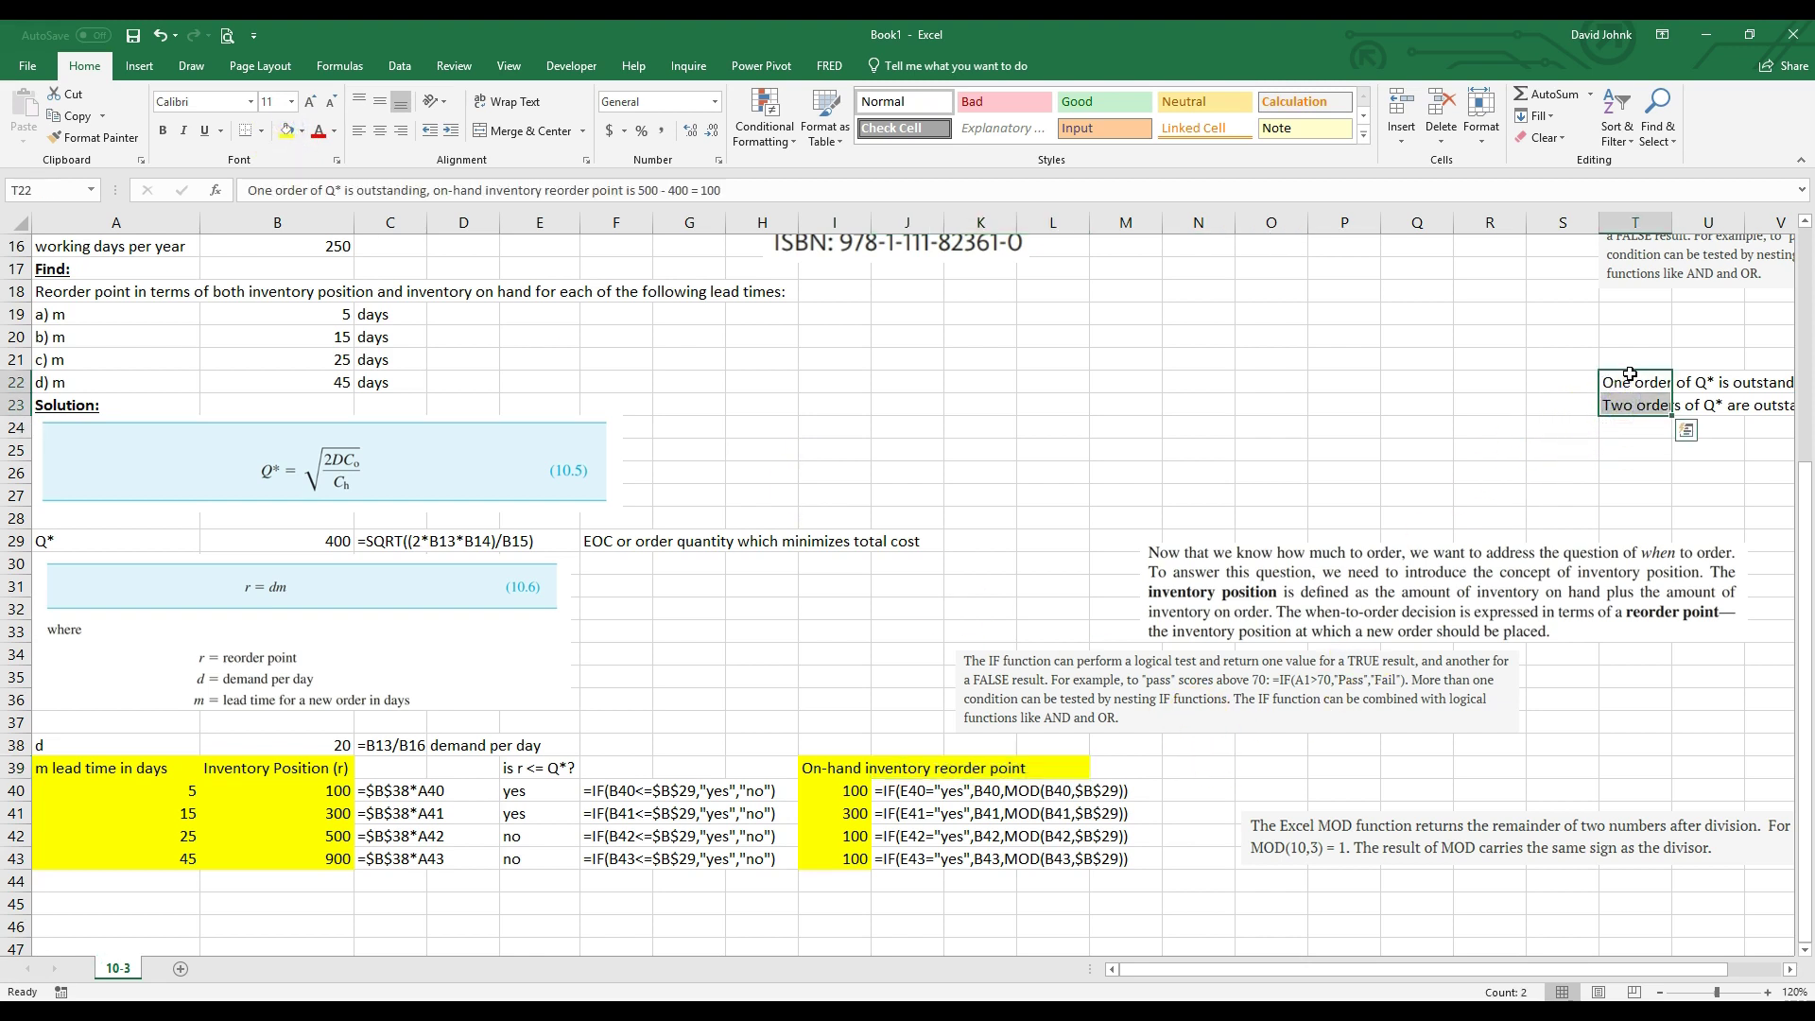
drag(1630, 374, 315, 885)
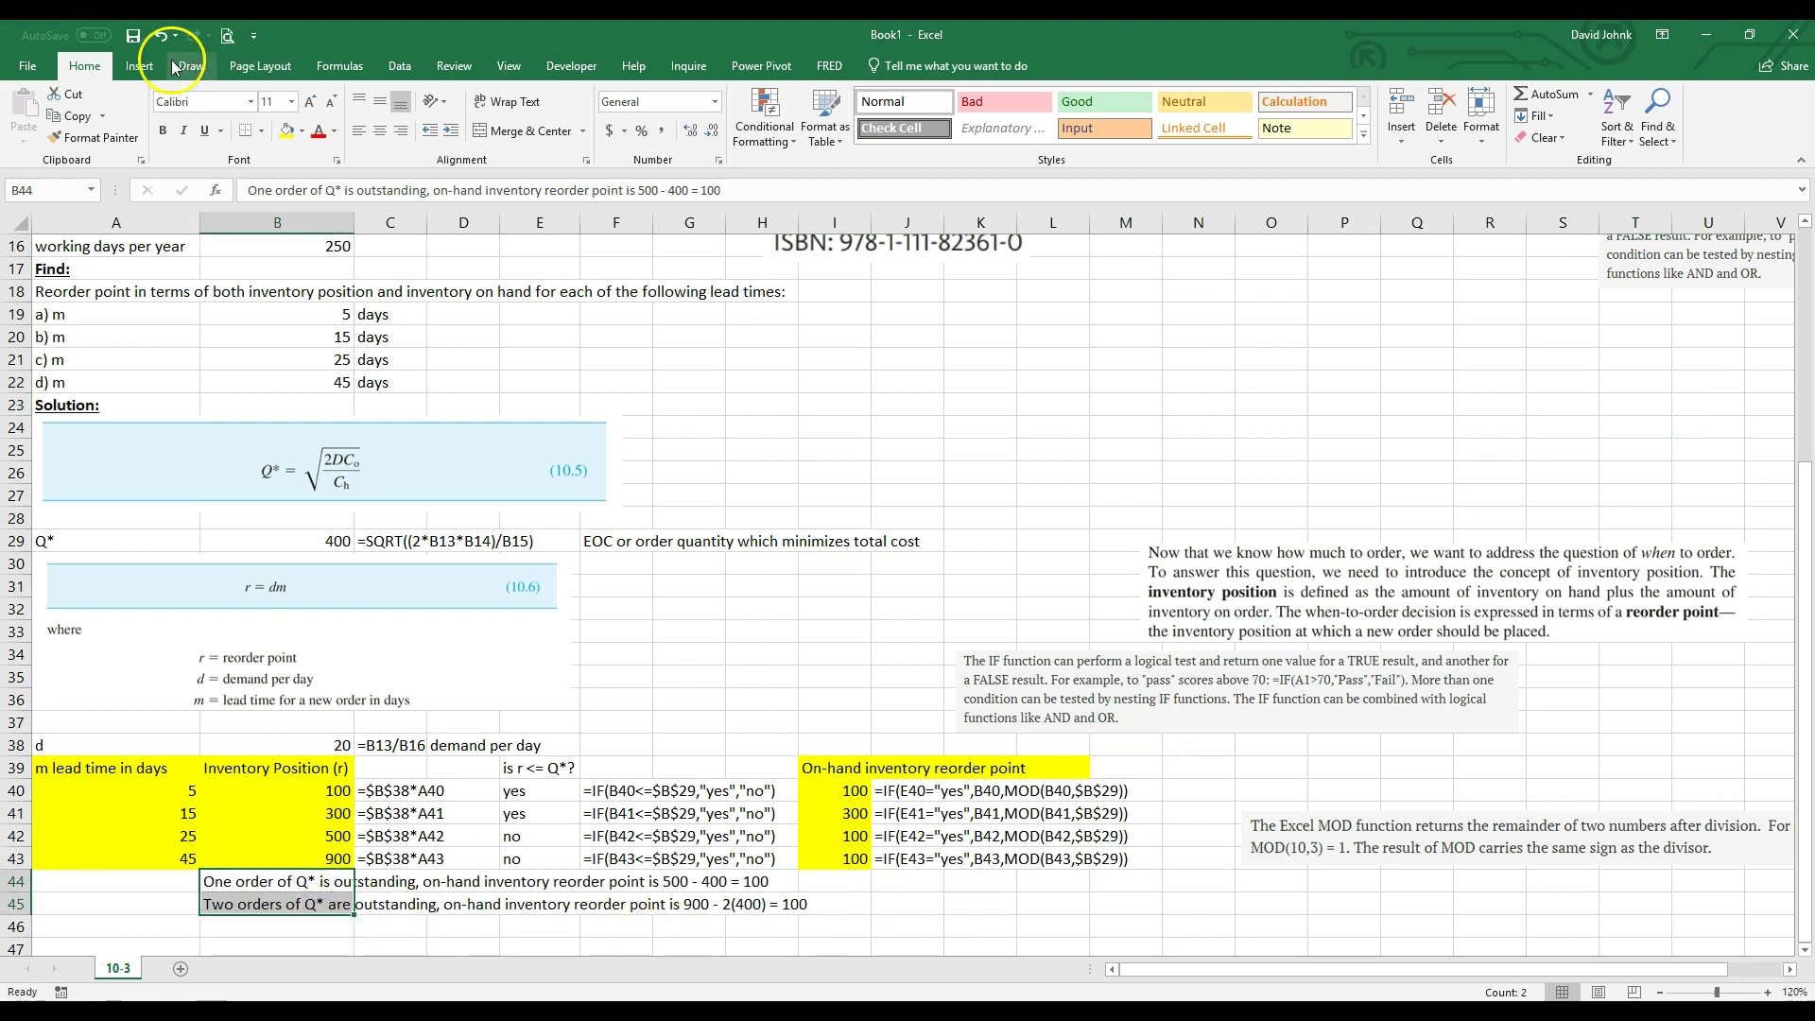
Draw line arrows from the row 44 and row 45 notes to the 100 values in I42 and I43
click(146, 64)
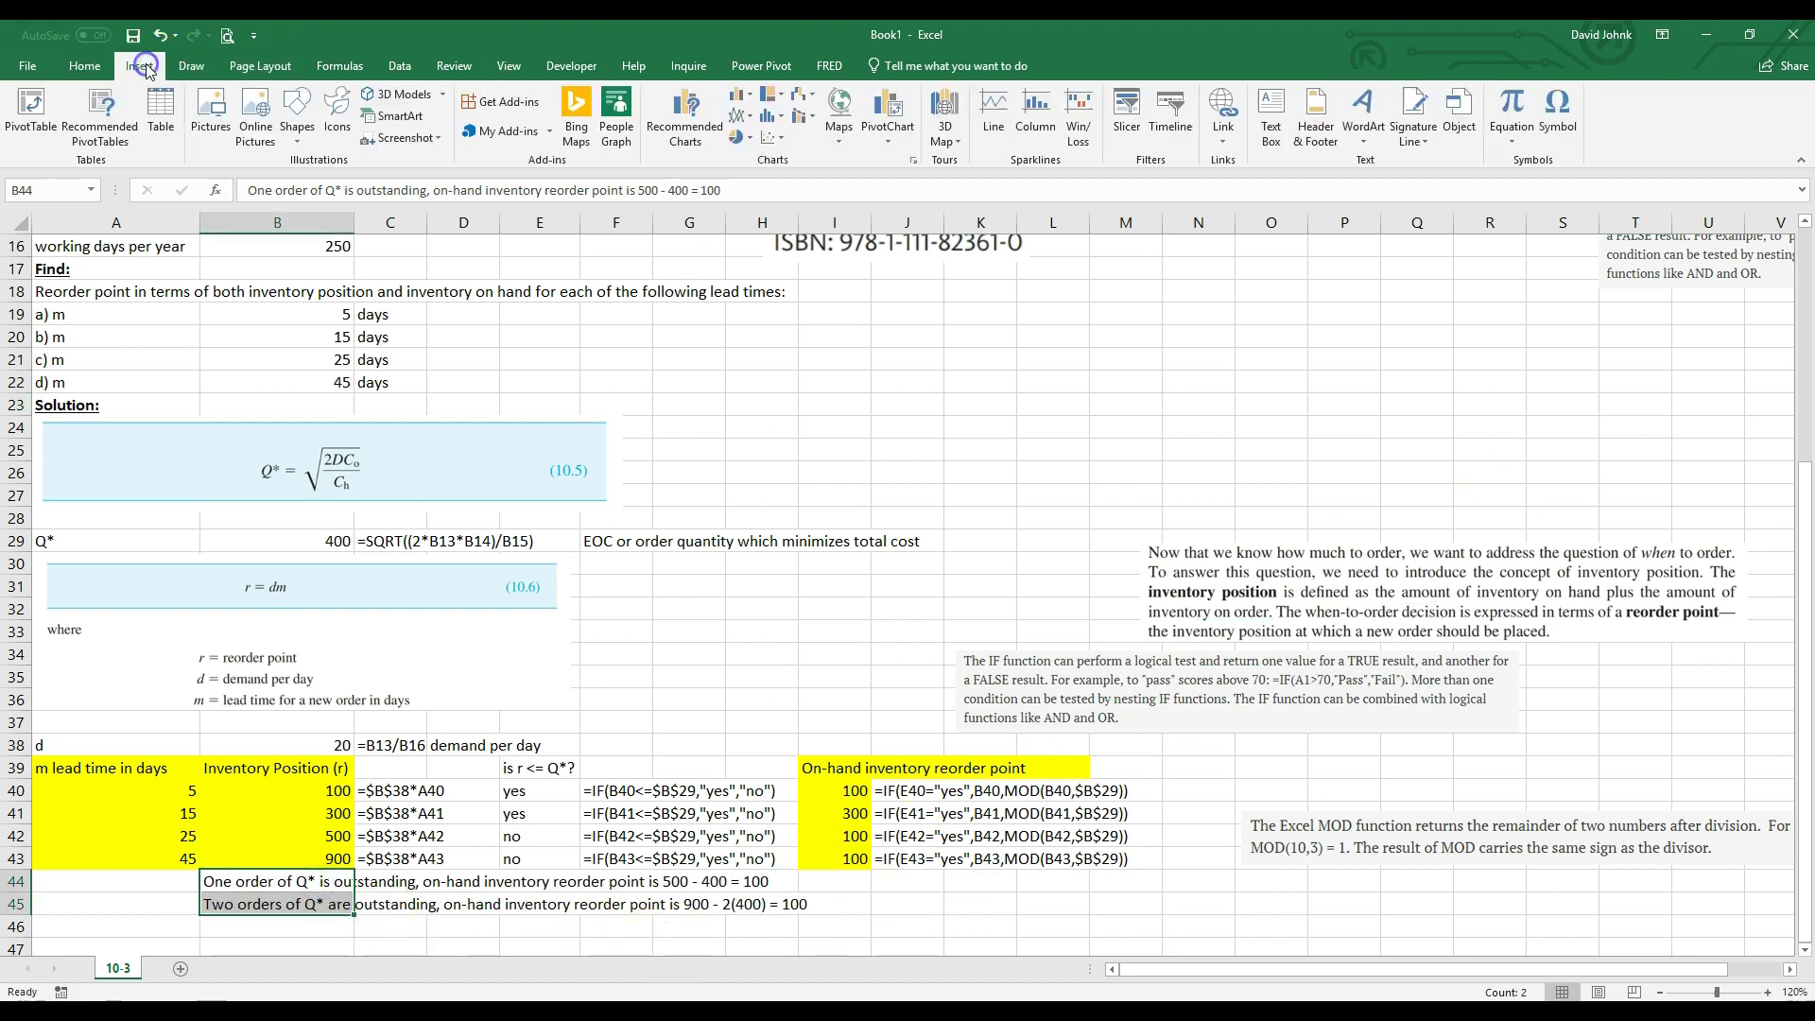
click(300, 114)
click(347, 183)
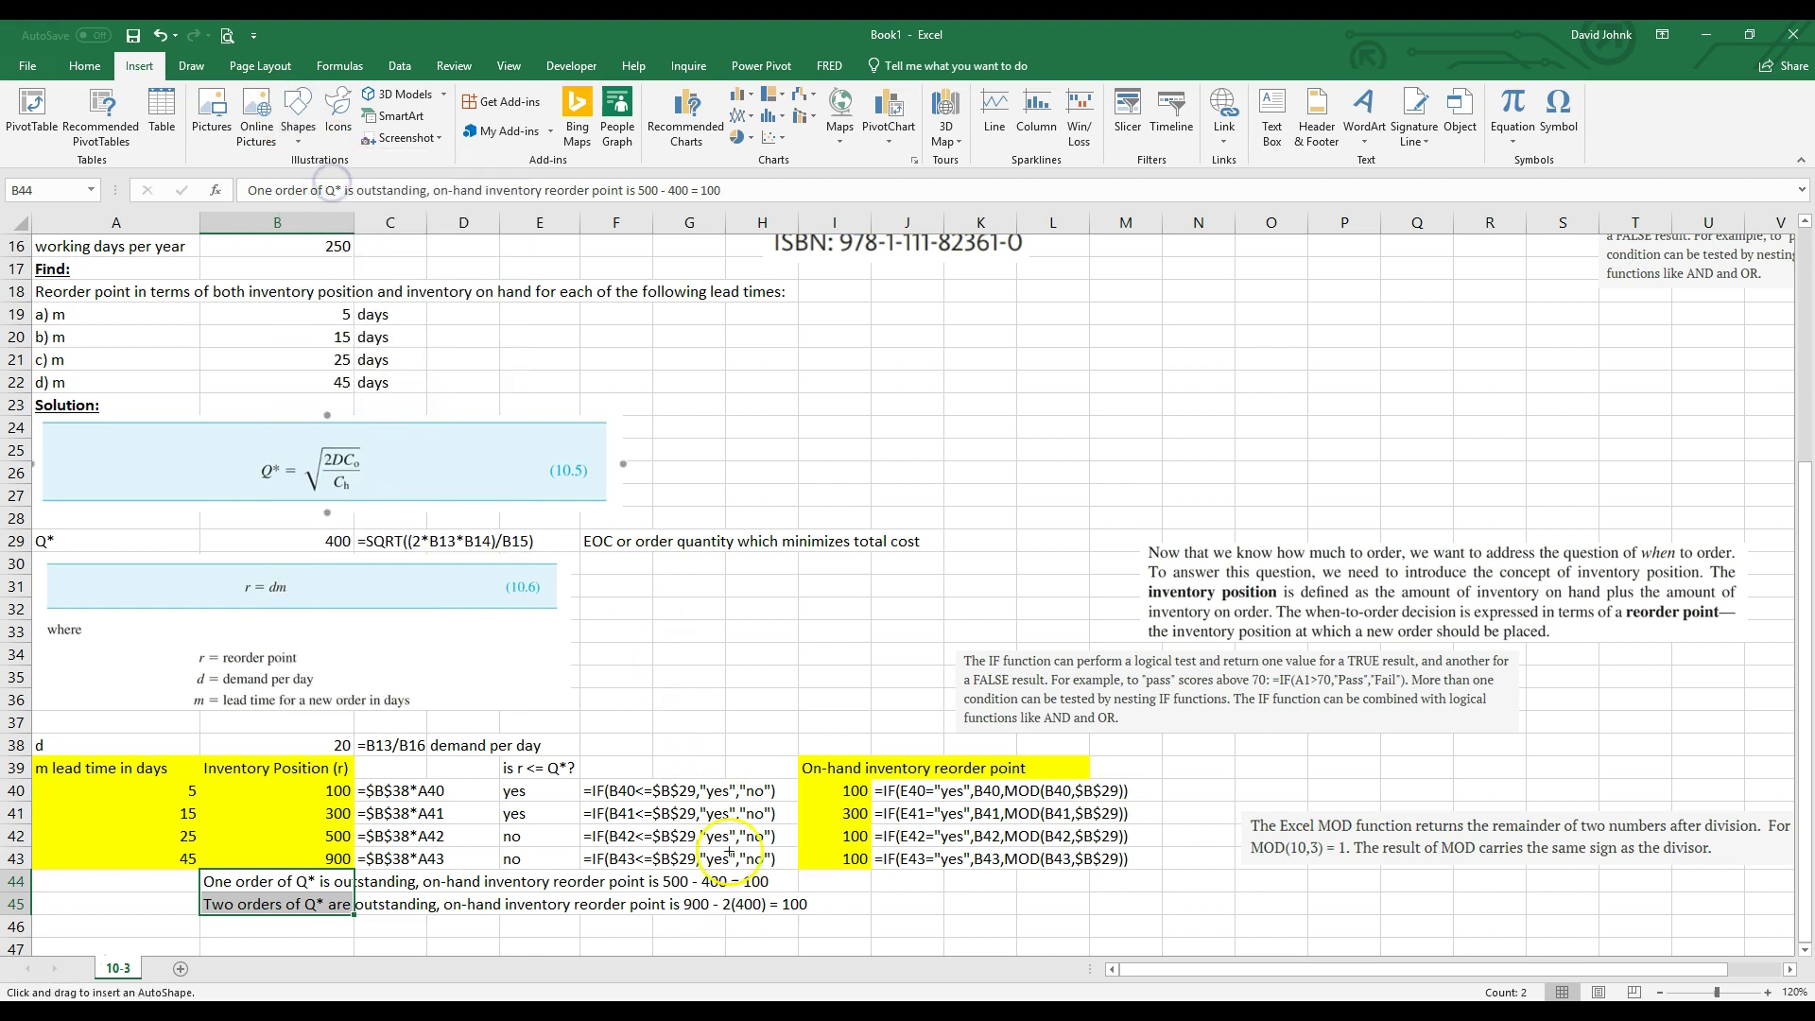
drag(775, 881, 837, 836)
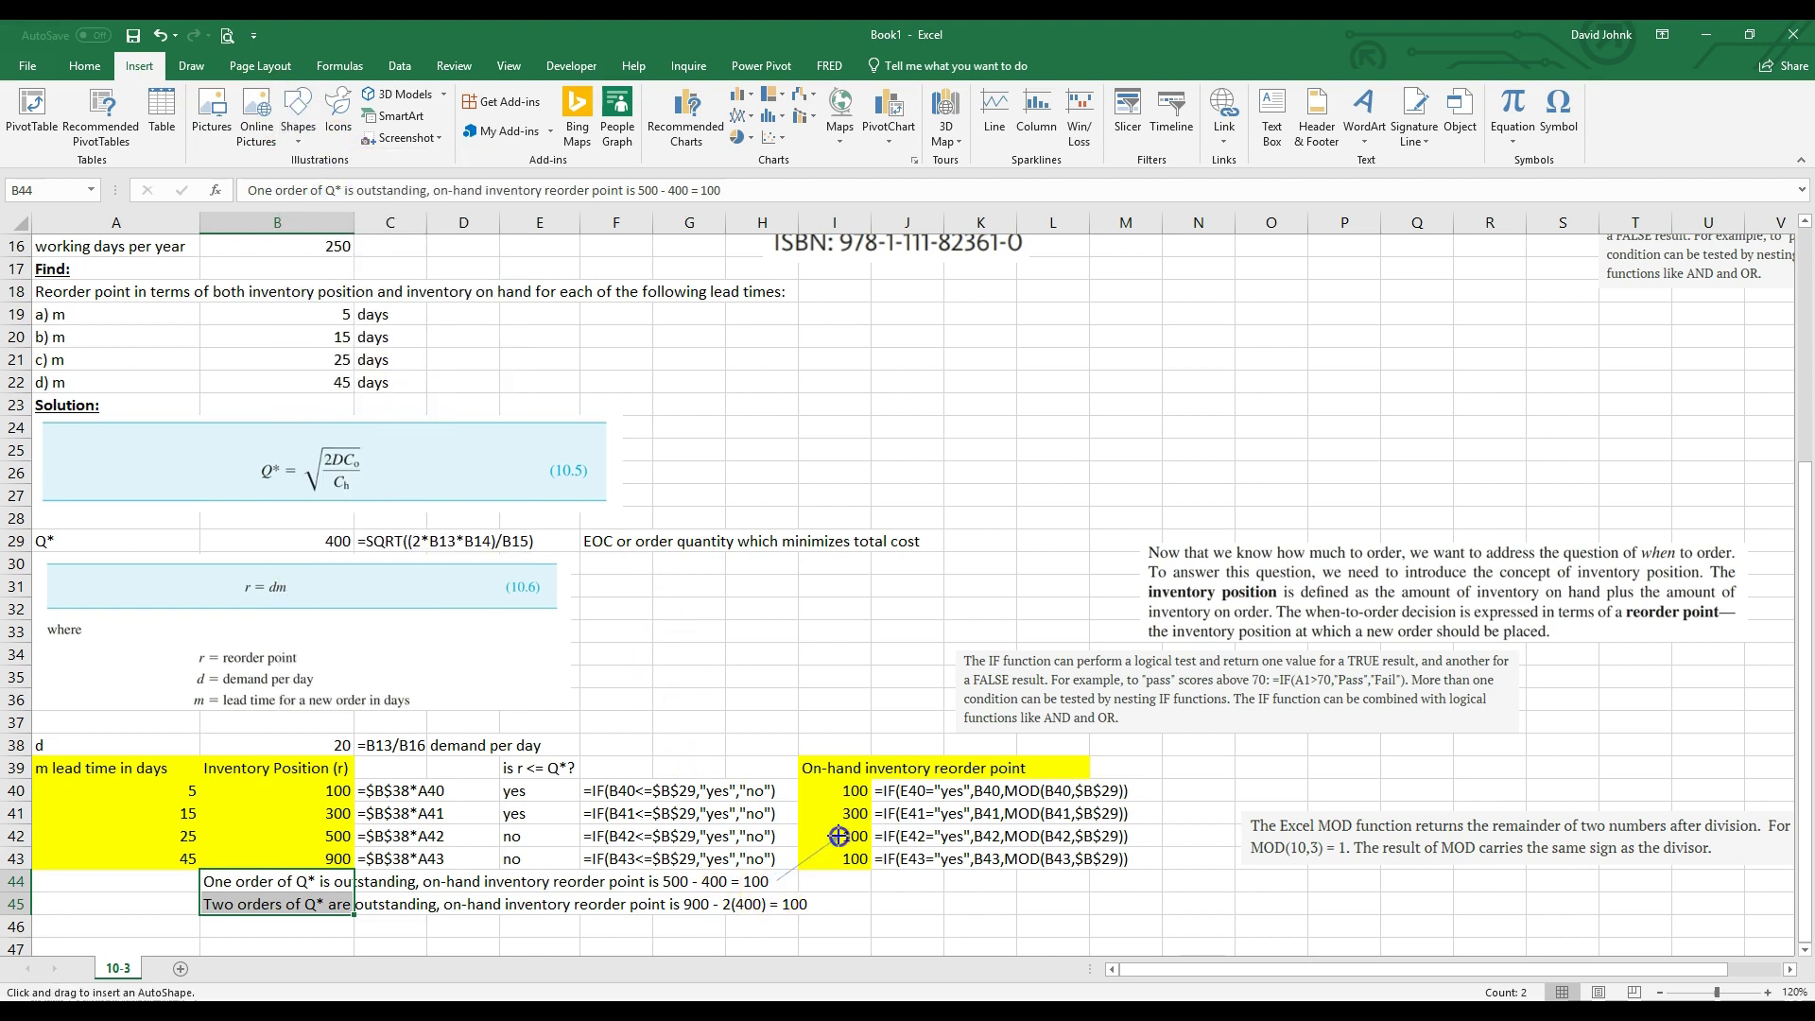
click(139, 68)
click(300, 132)
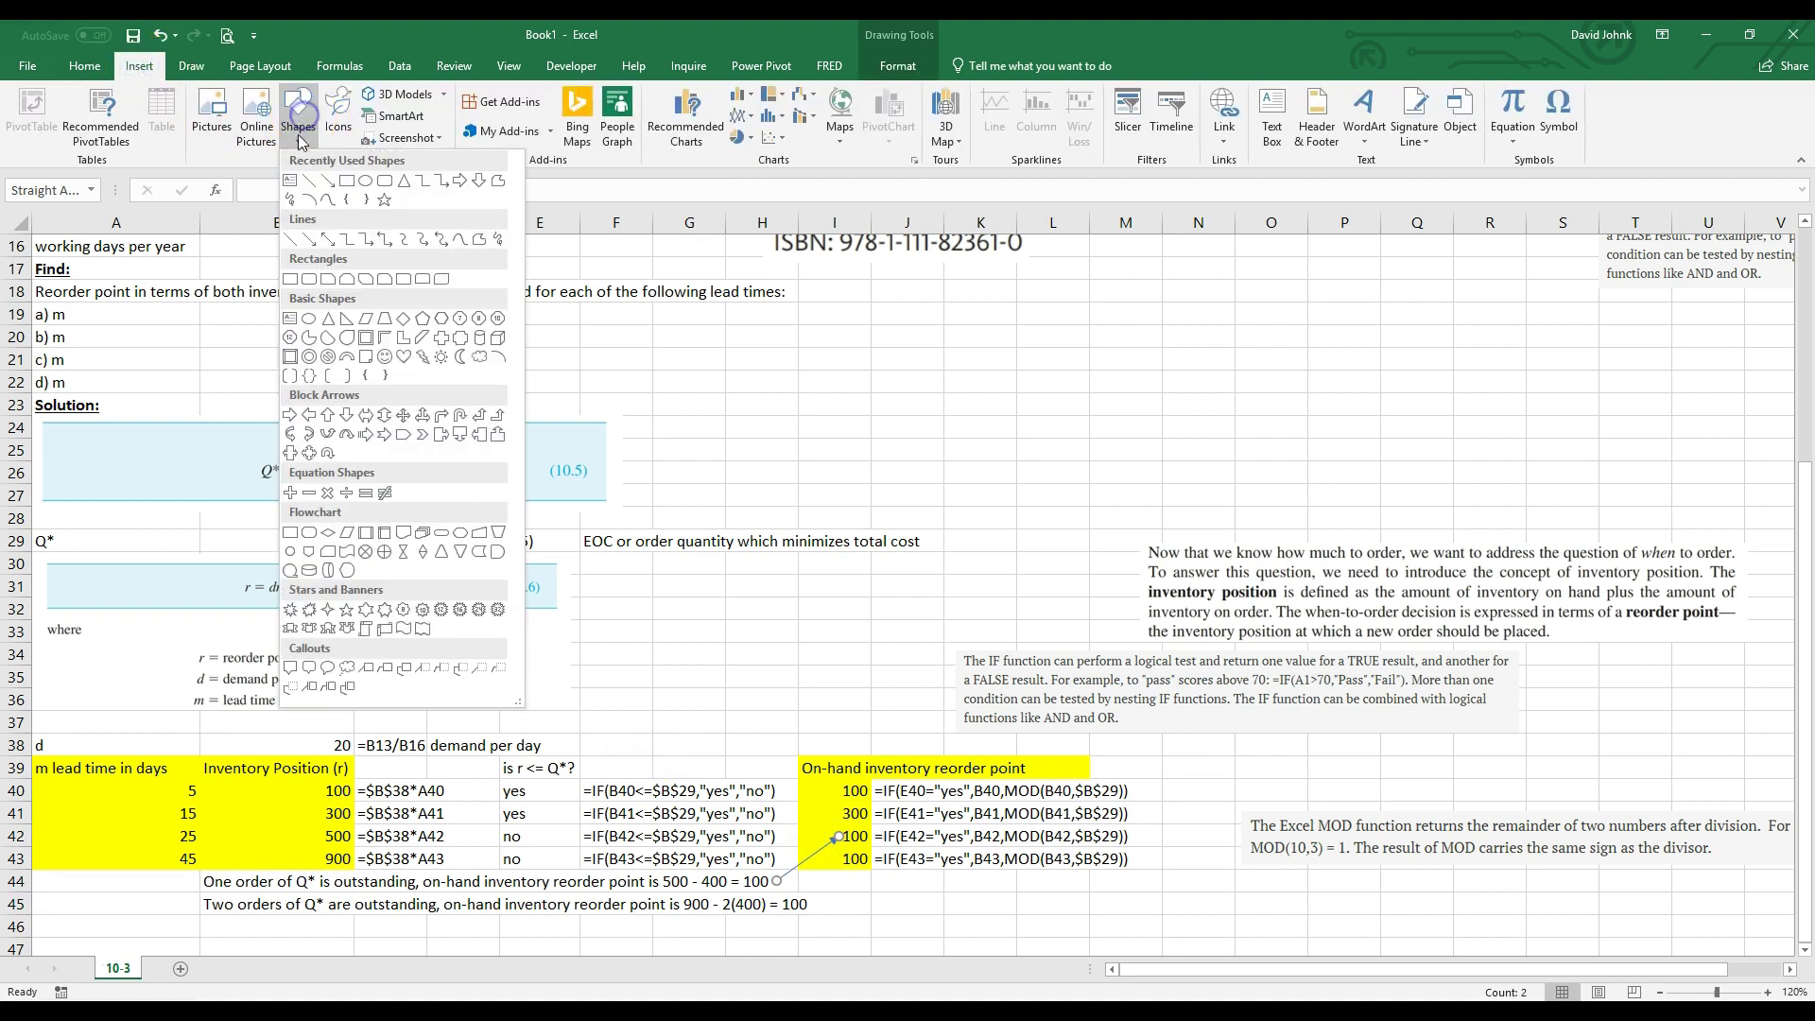
click(328, 181)
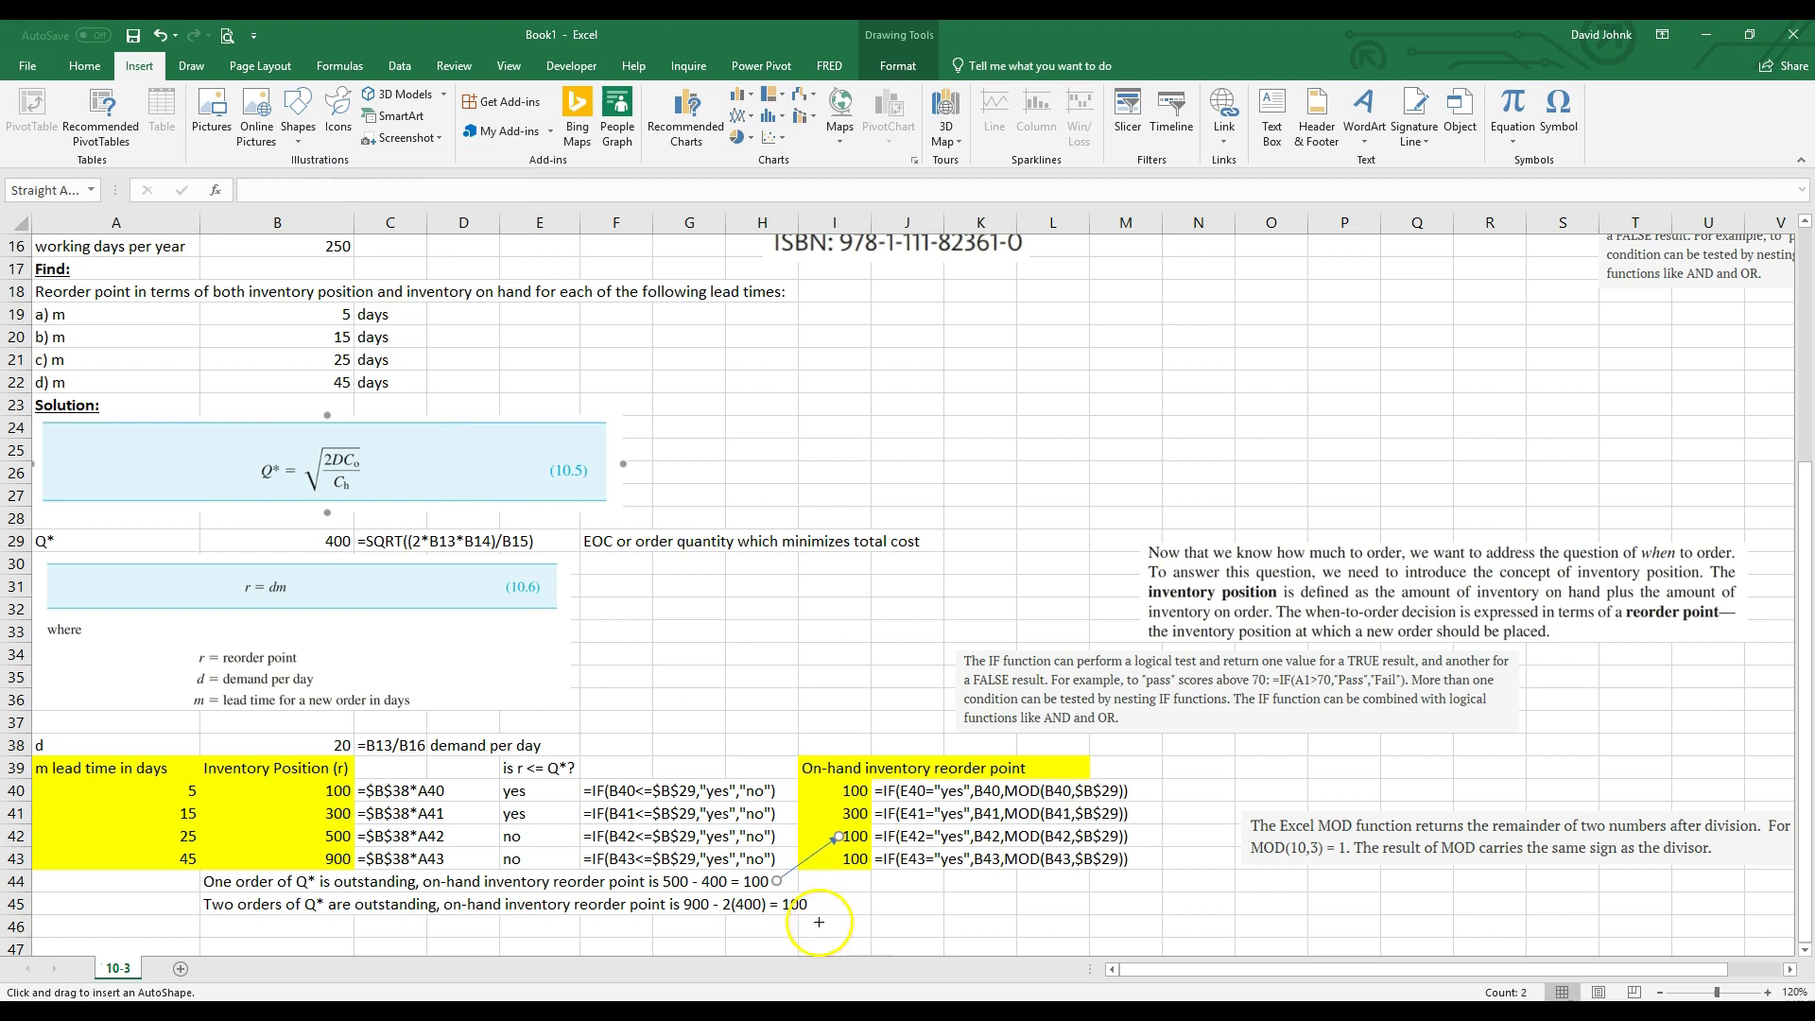
drag(817, 903, 838, 866)
click(914, 910)
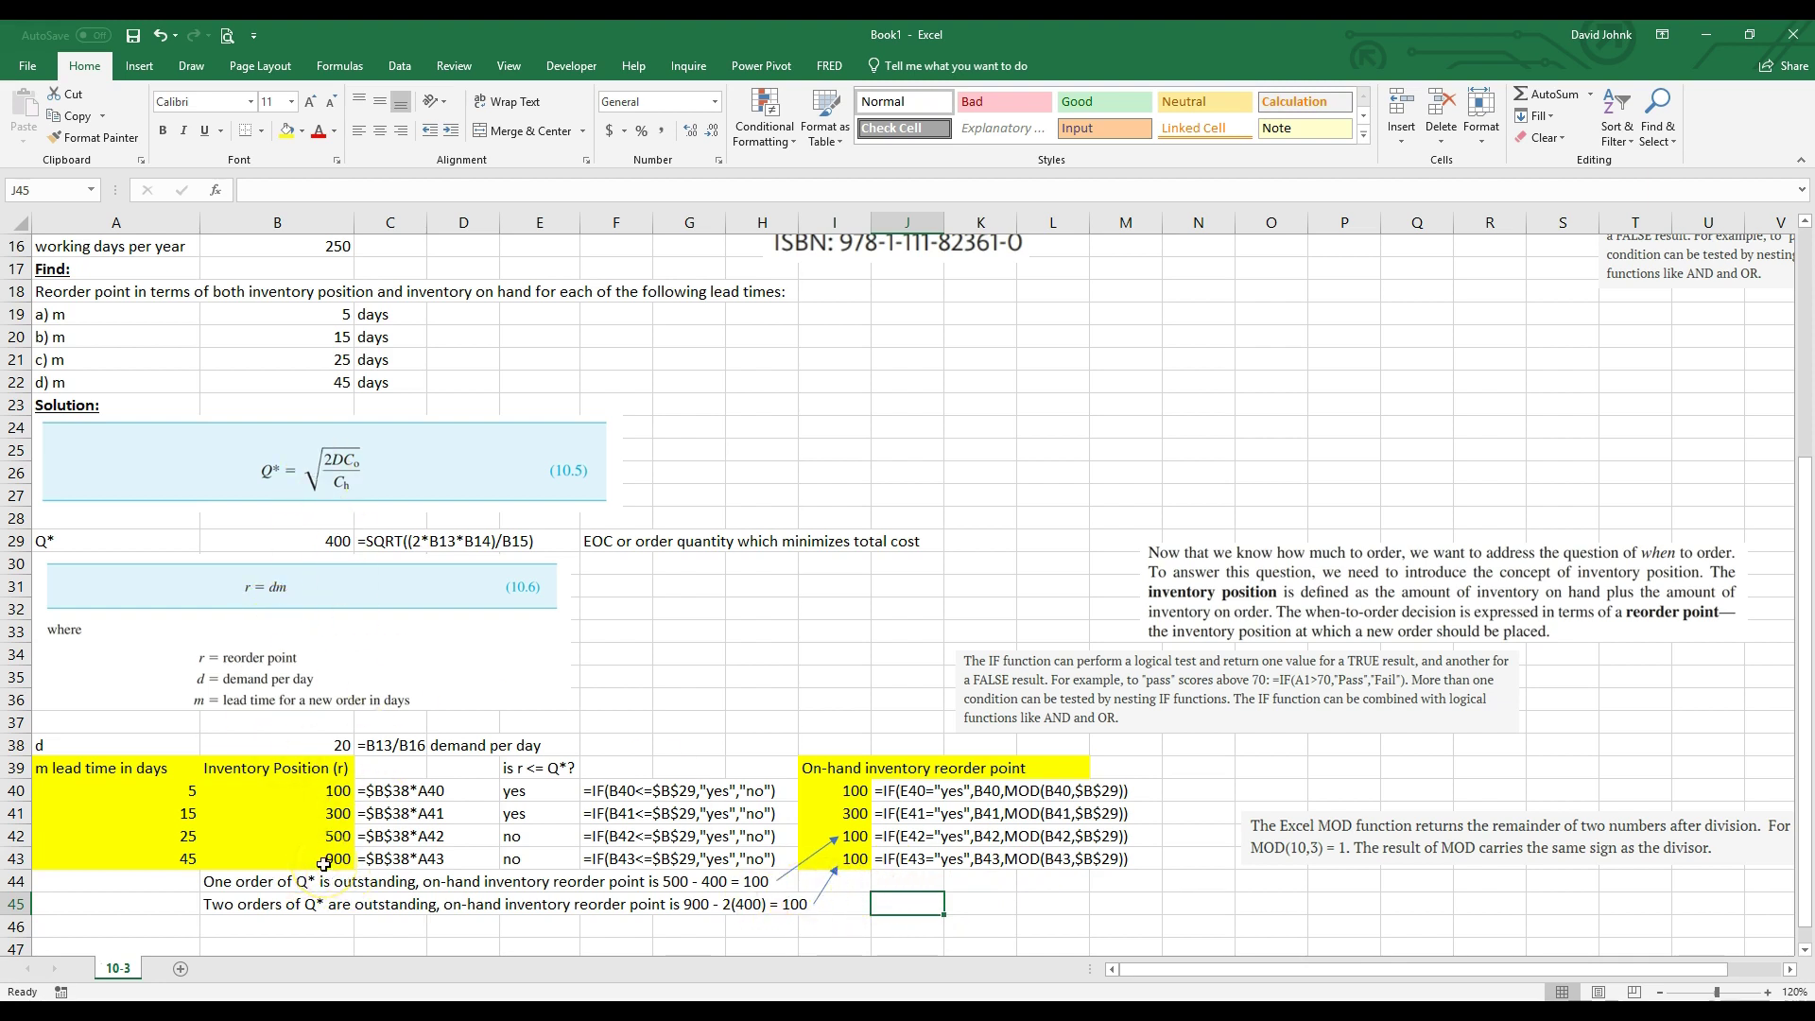
click(1074, 908)
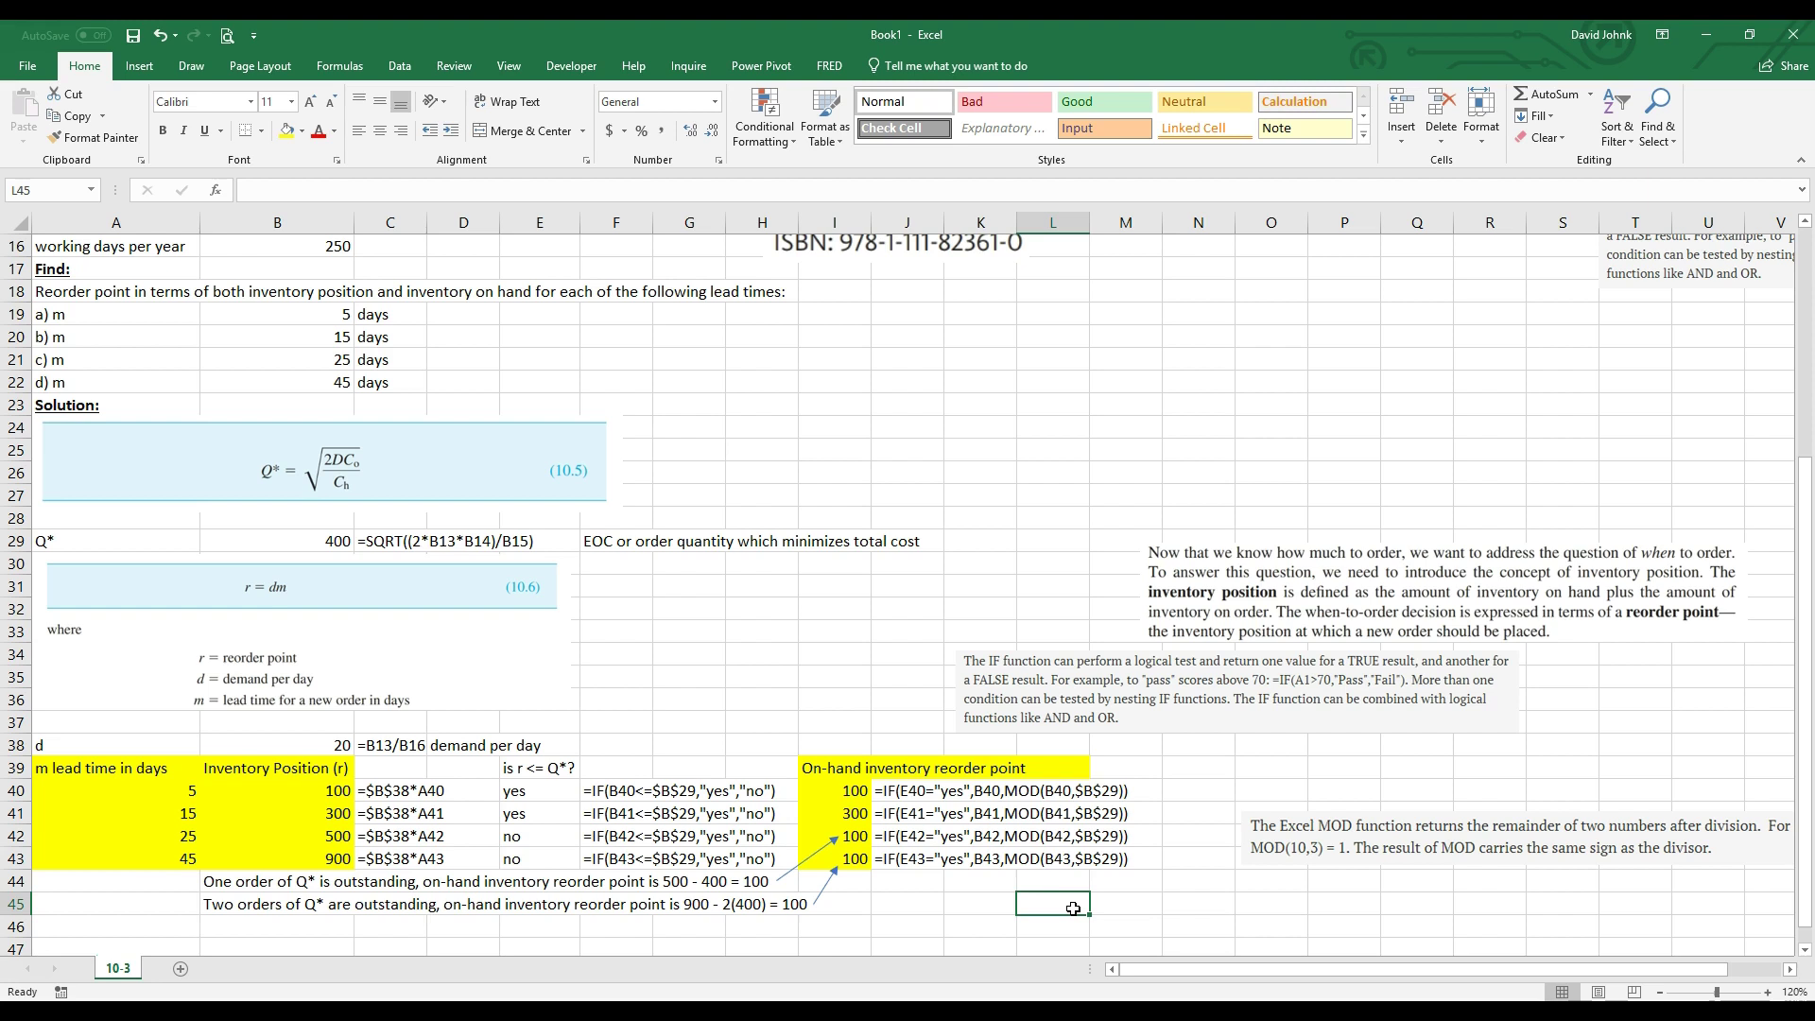
scroll(270, 821, up, 3)
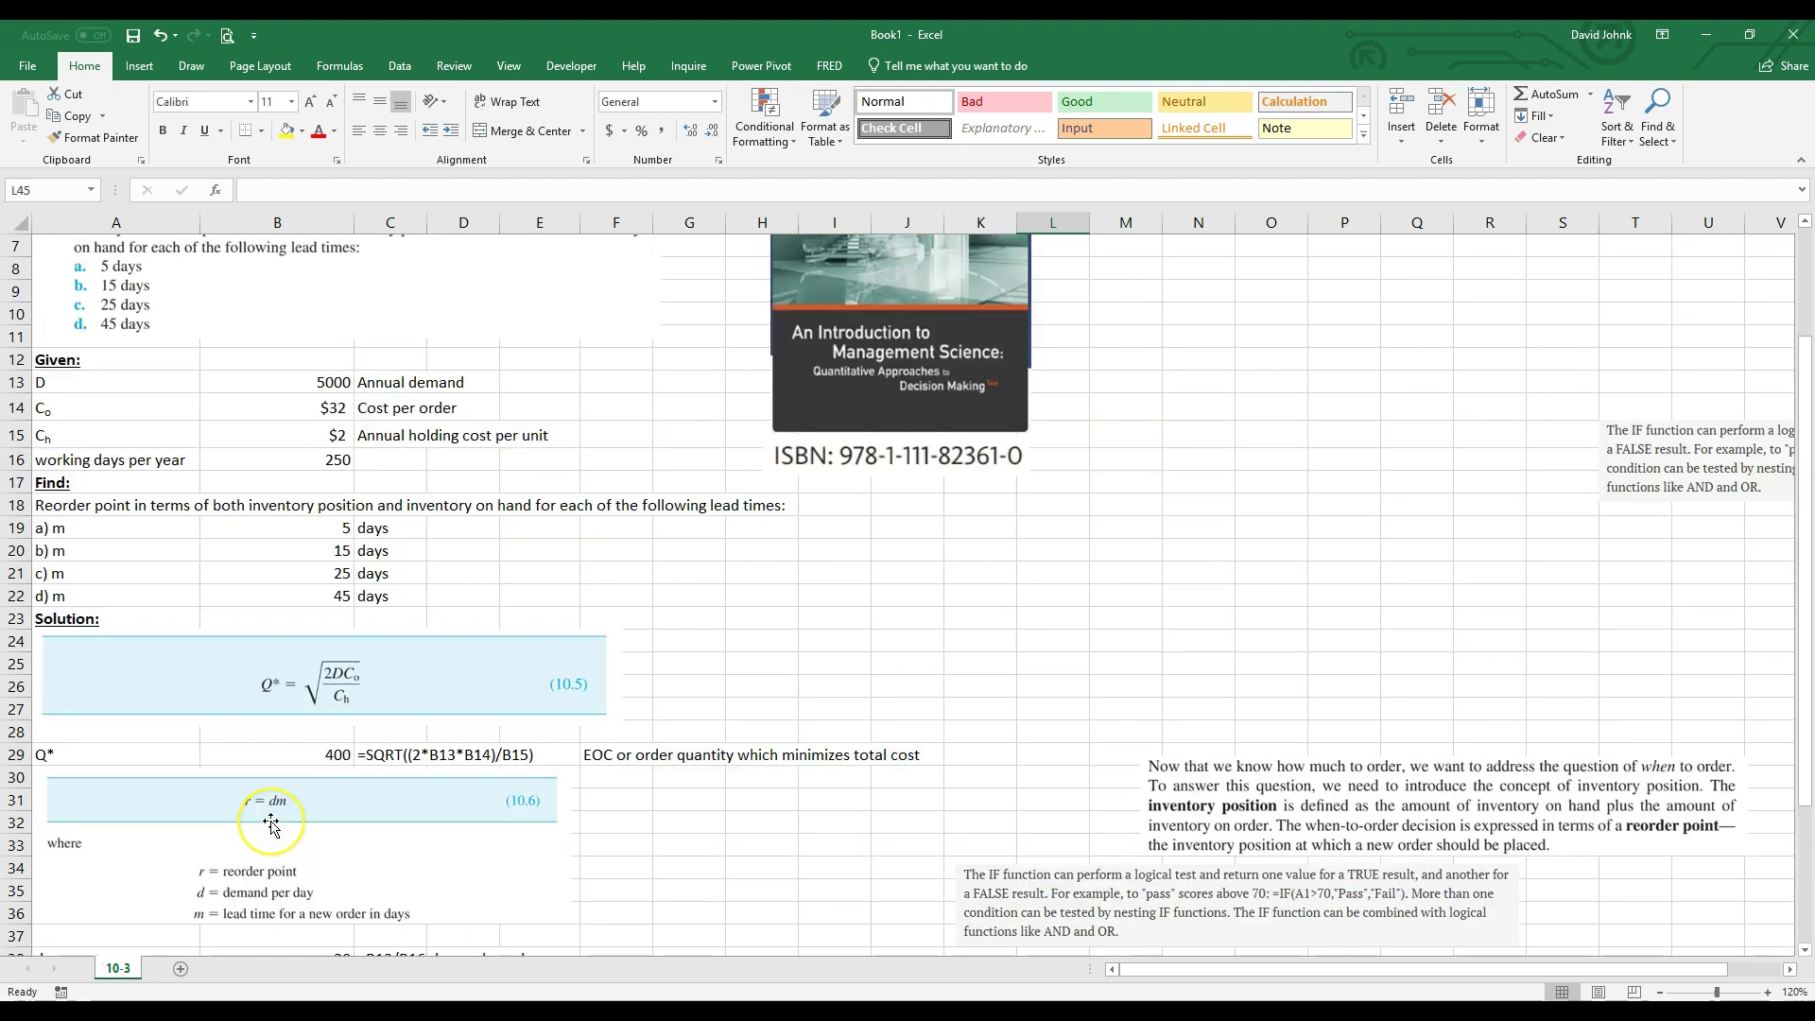
scroll(271, 823, up, 2)
scroll(272, 804, down, 7)
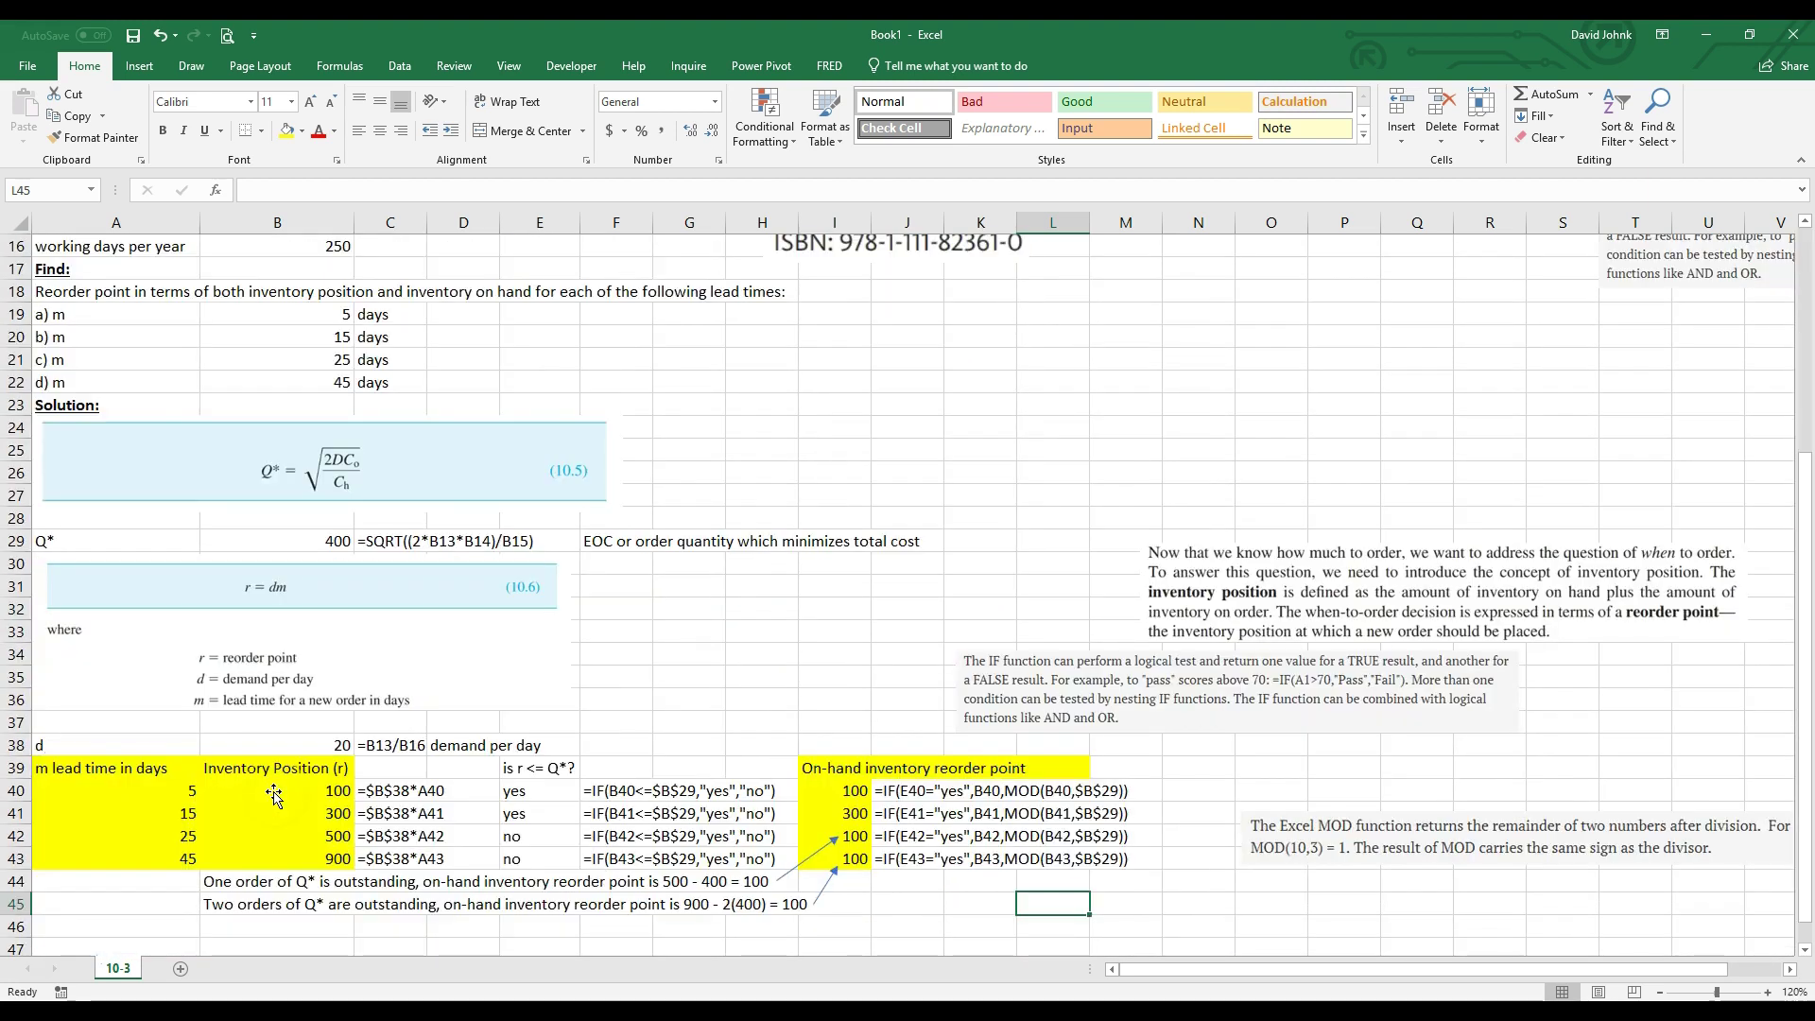
scroll(273, 795, up, 1)
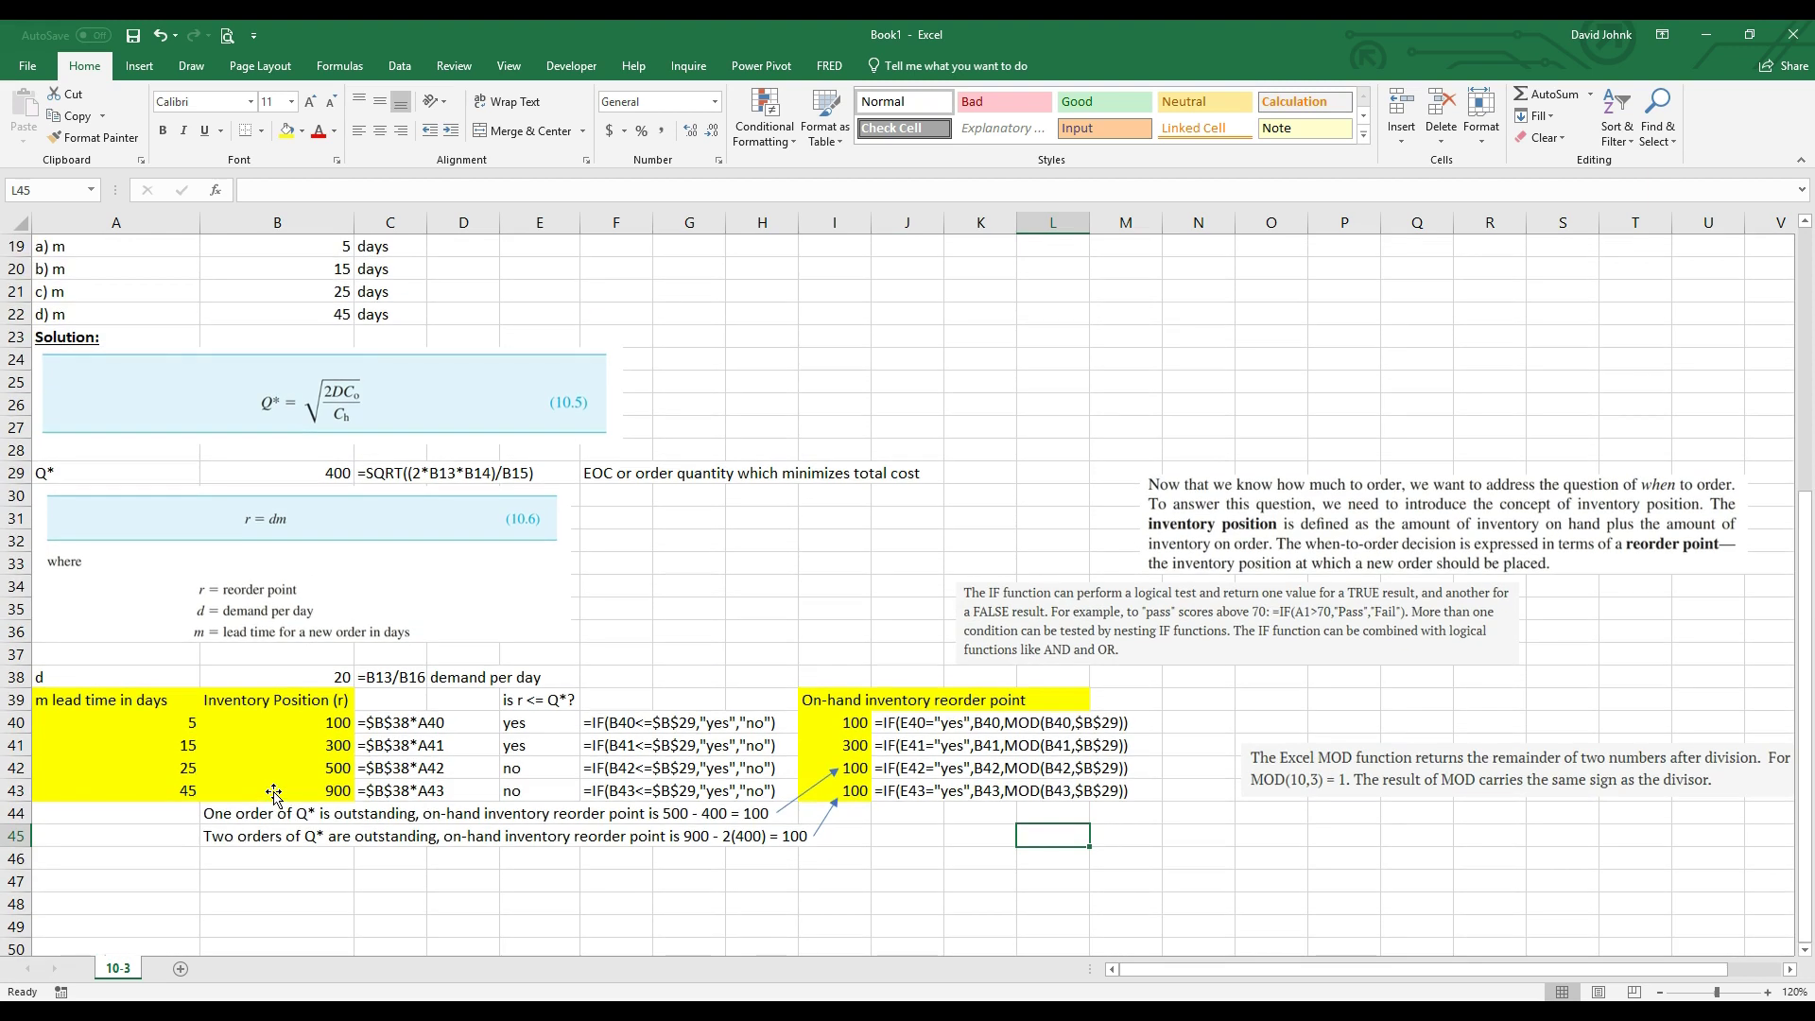
scroll(273, 795, up, 1)
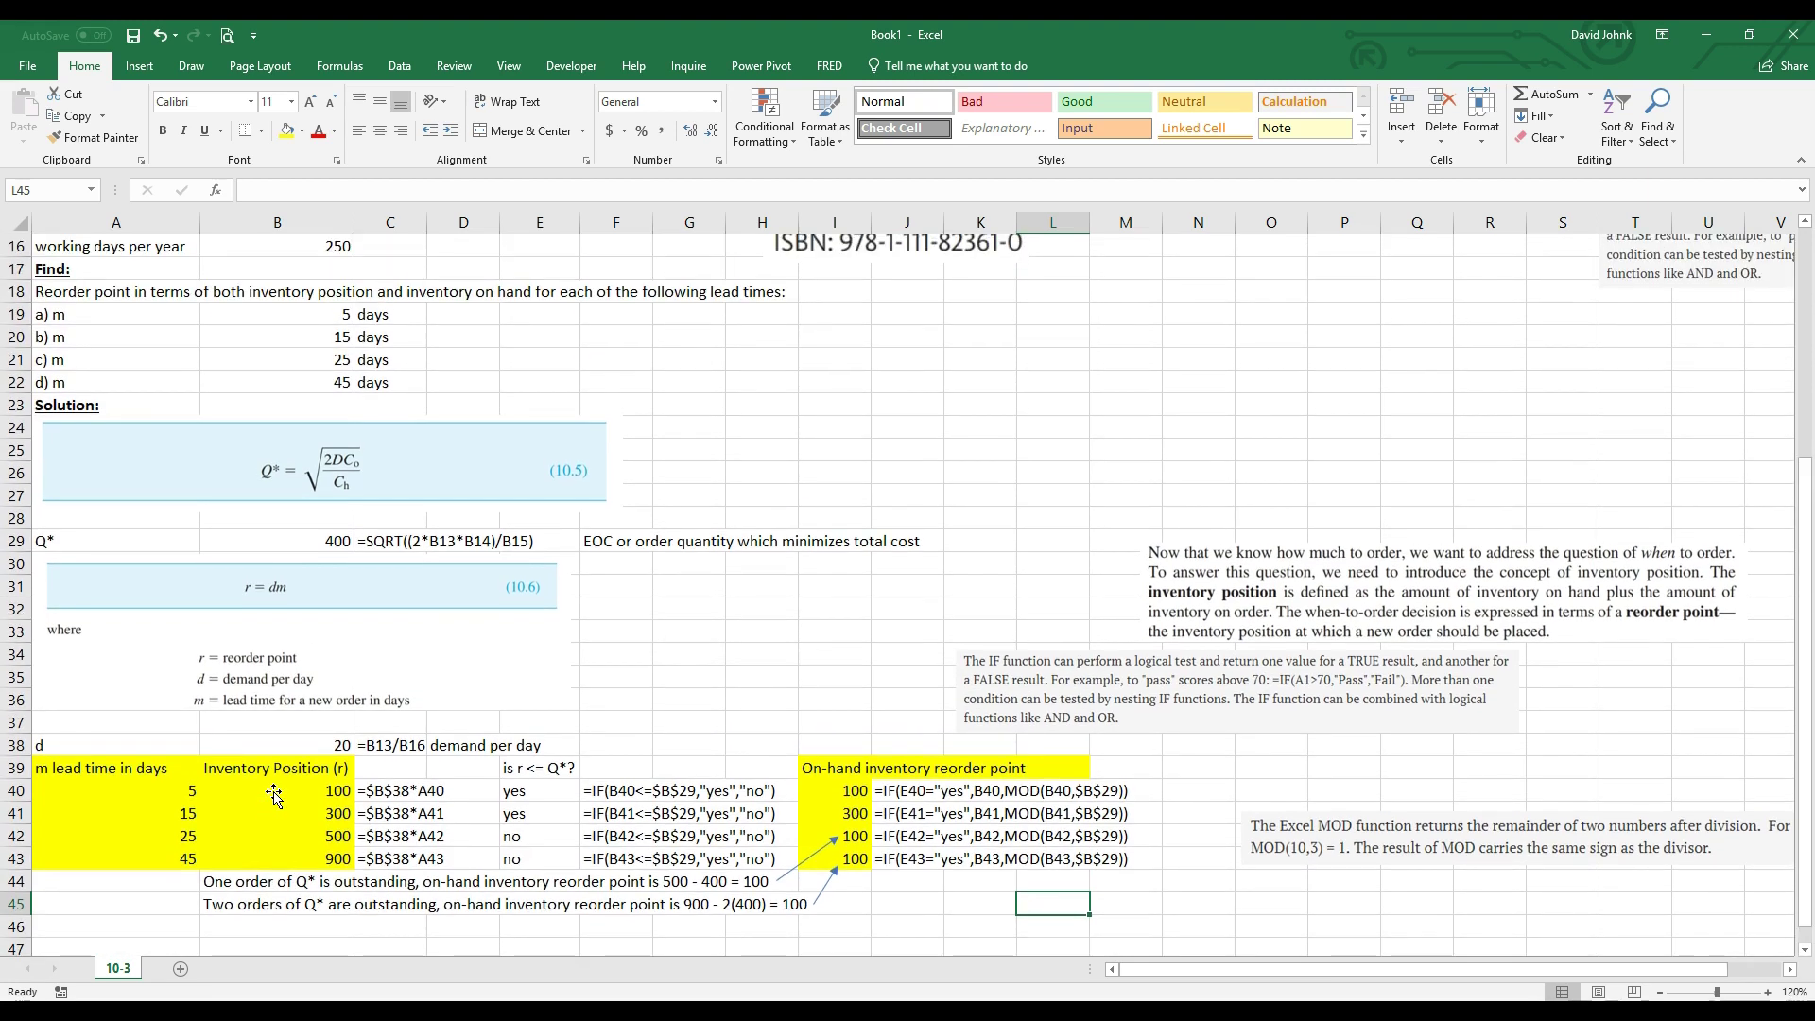
scroll(273, 795, up, 5)
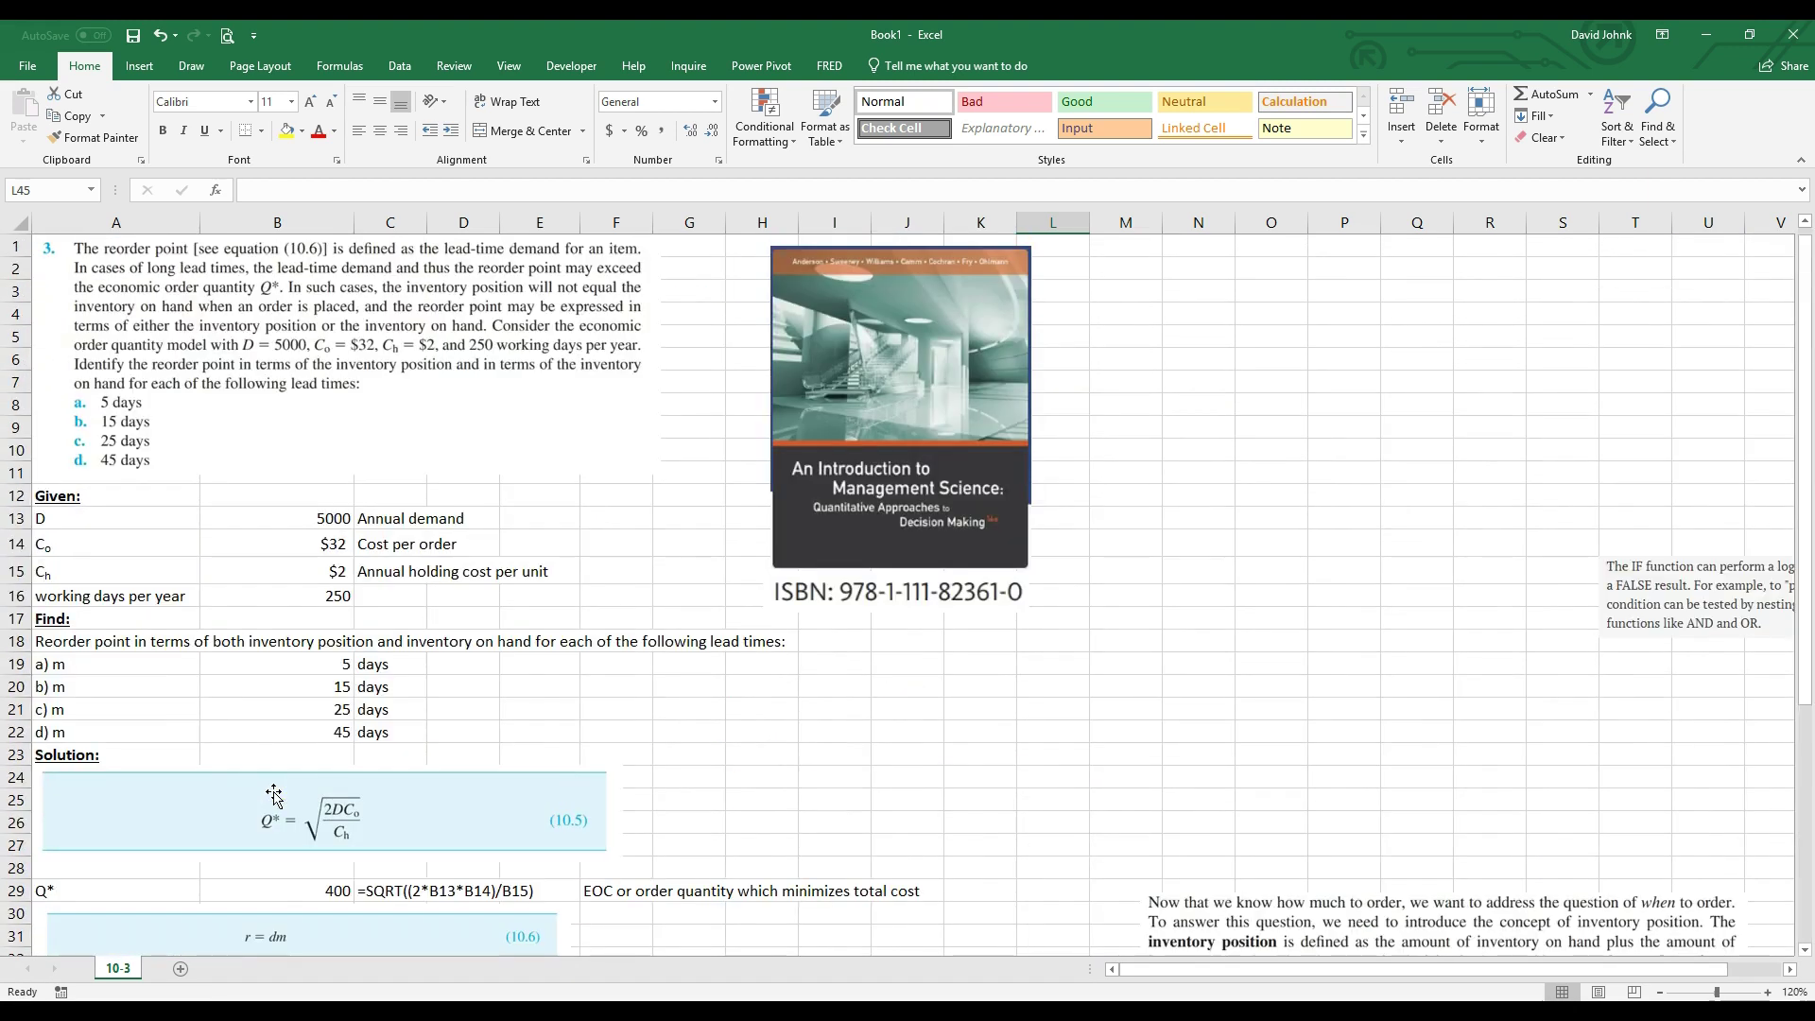
scroll(457, 718, down, 5)
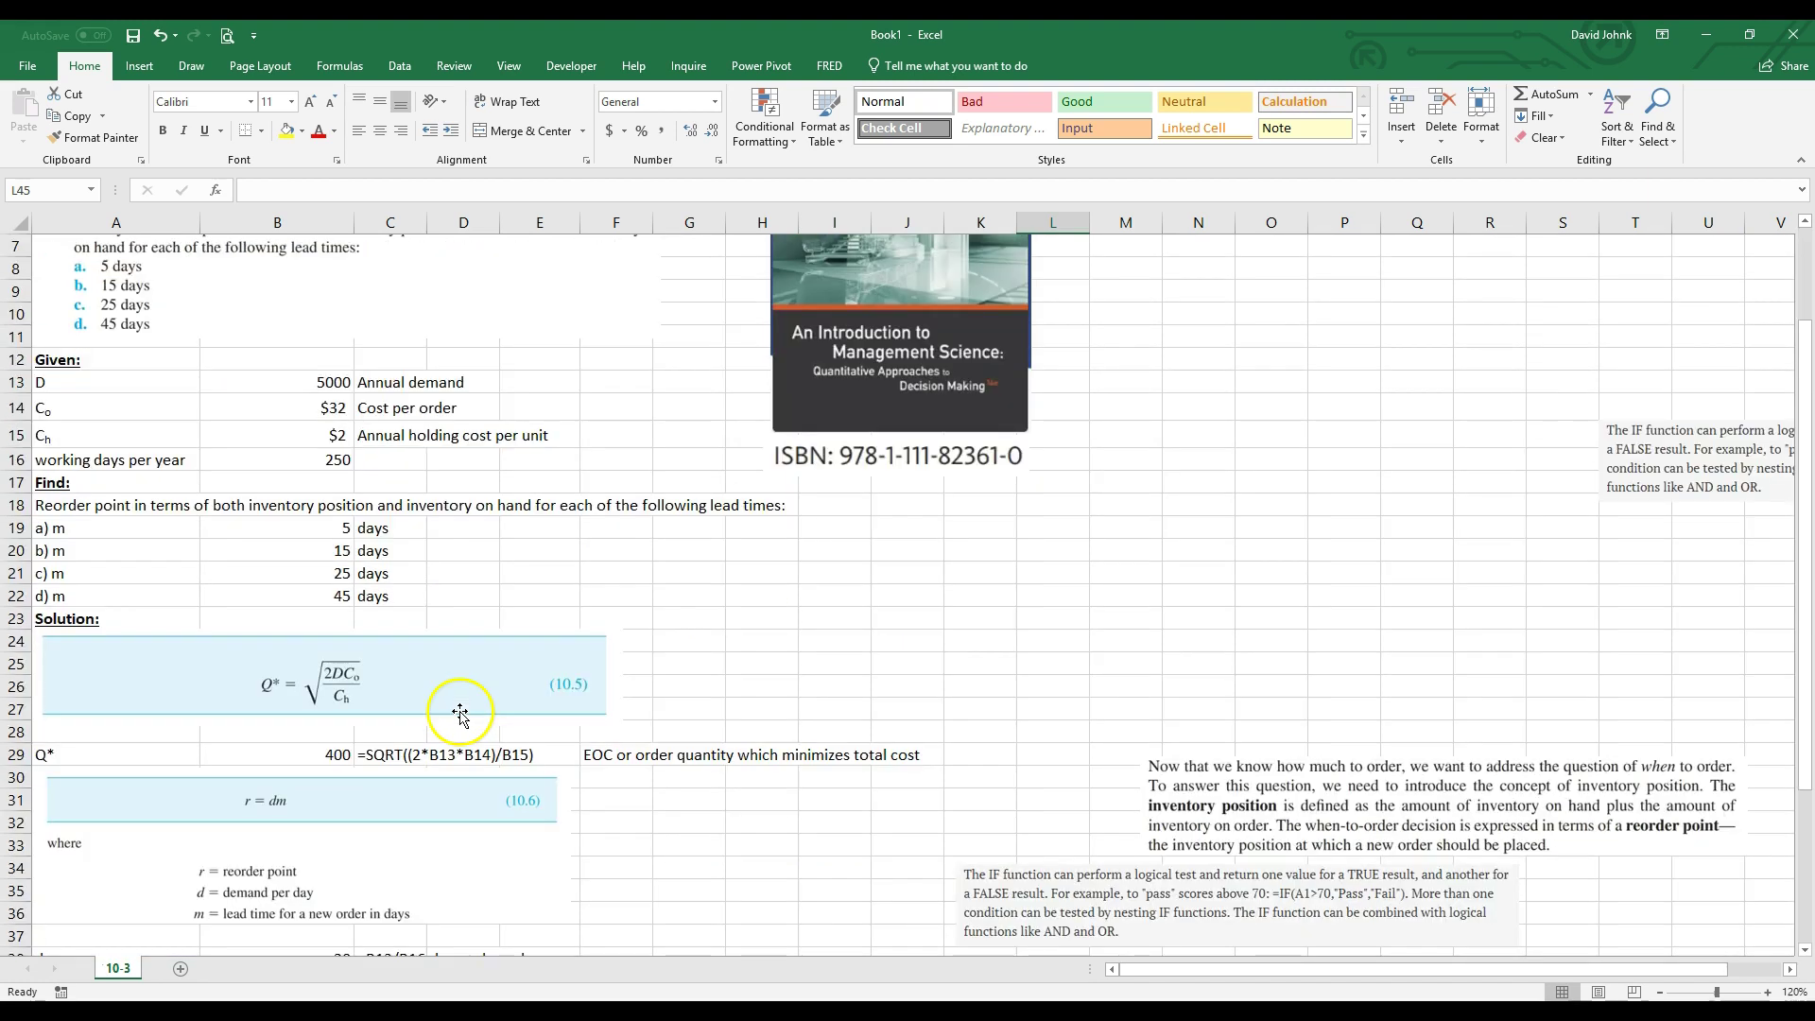
scroll(457, 718, down, 1)
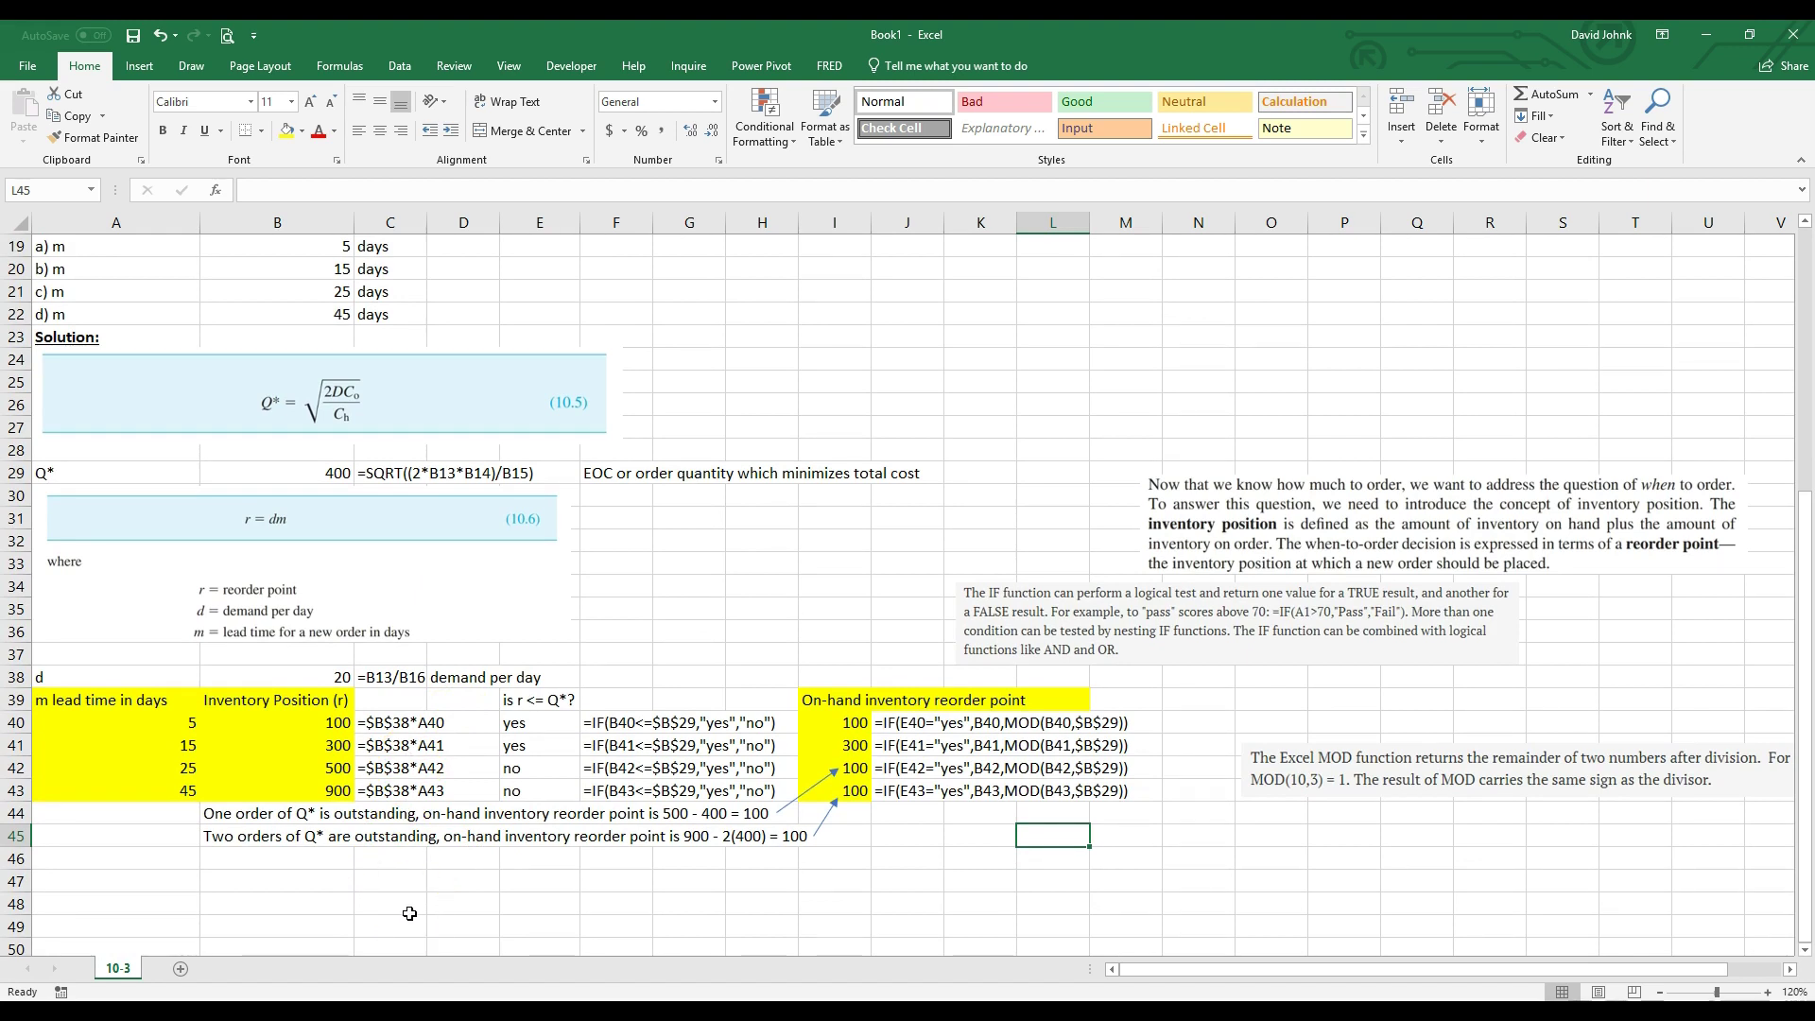
scroll(410, 913, up, 6)
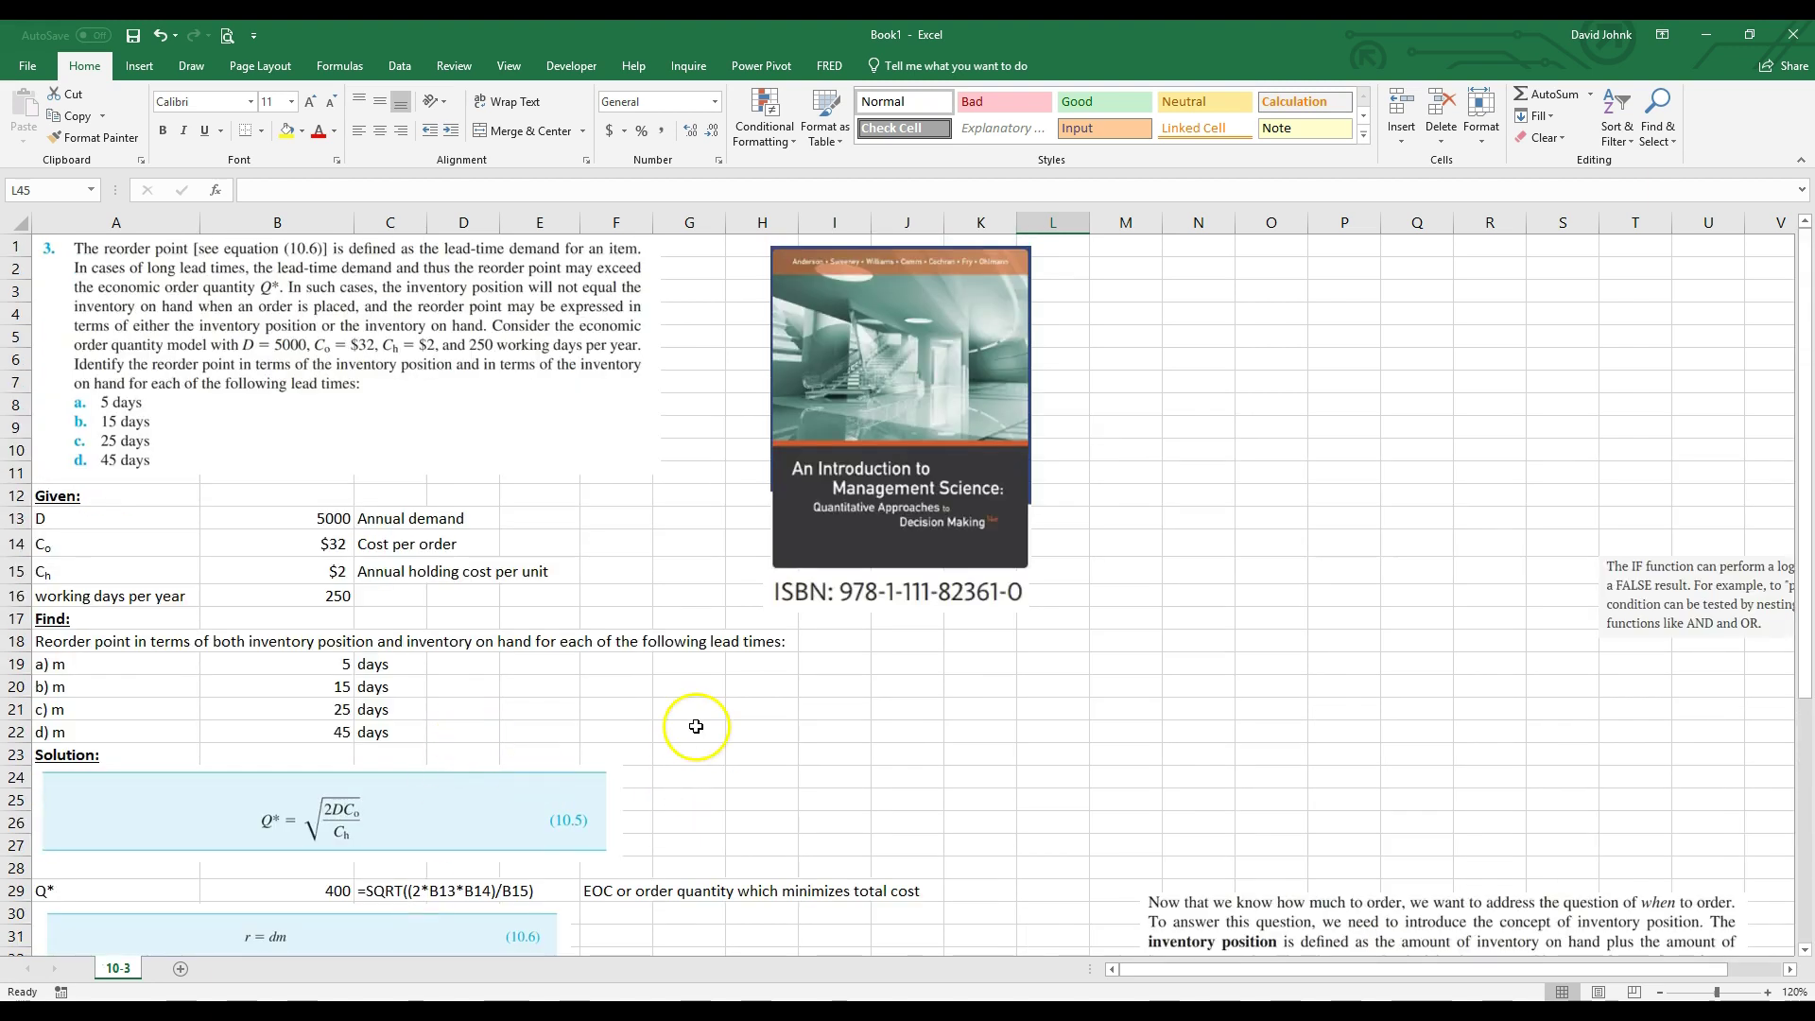